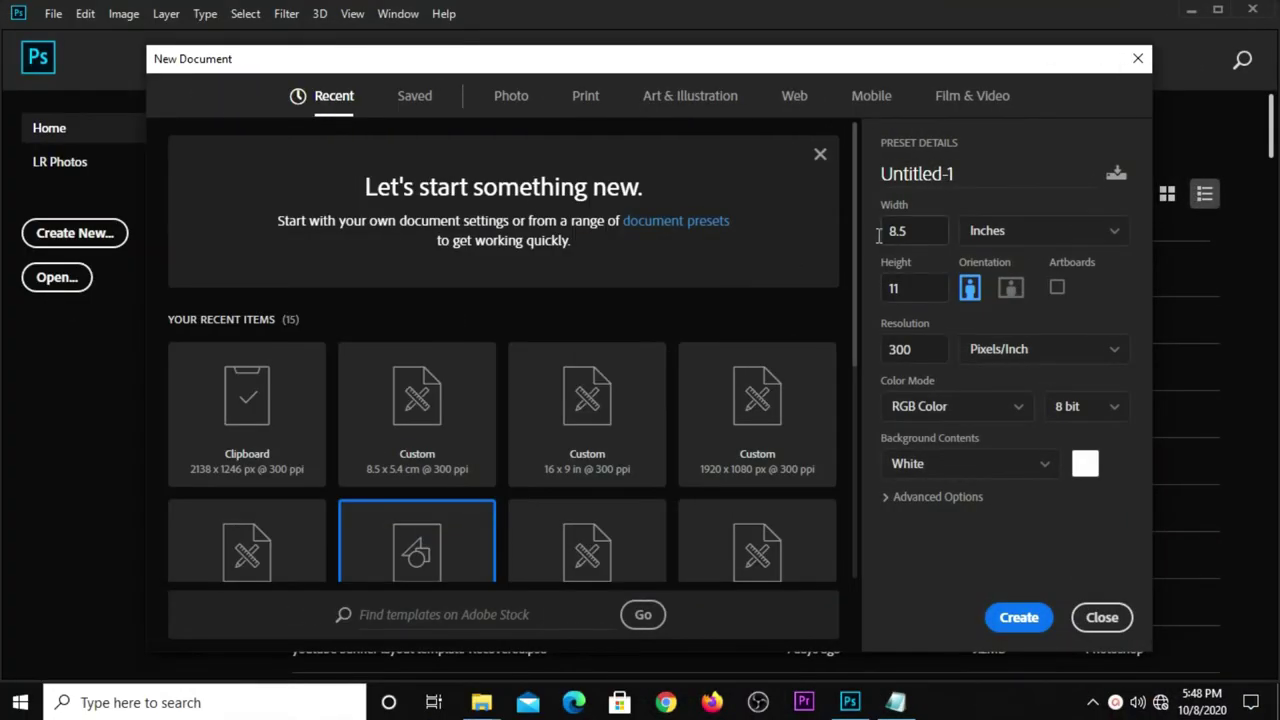
# Step: Create a blank white 8.5 × 11 inch page at 300 Pixels/Inch
pyautogui.click(886, 238)
pyautogui.click(902, 287)
pyautogui.click(895, 351)
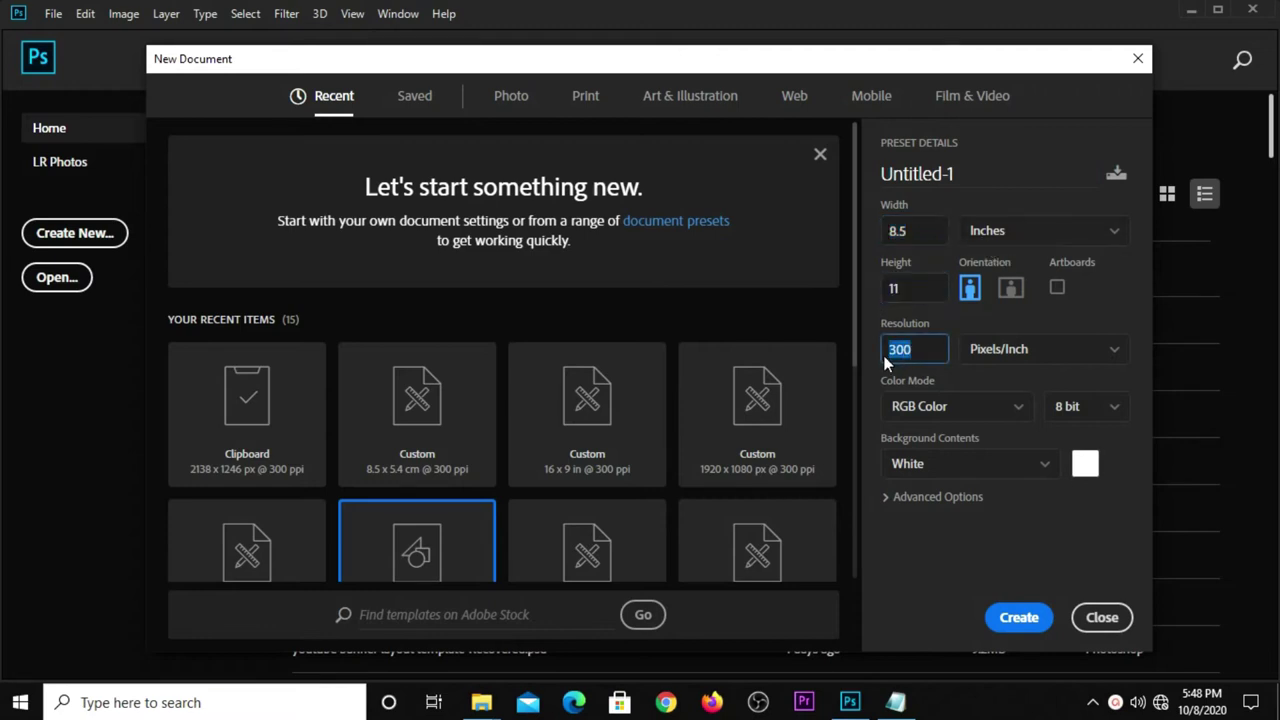
pyautogui.click(993, 620)
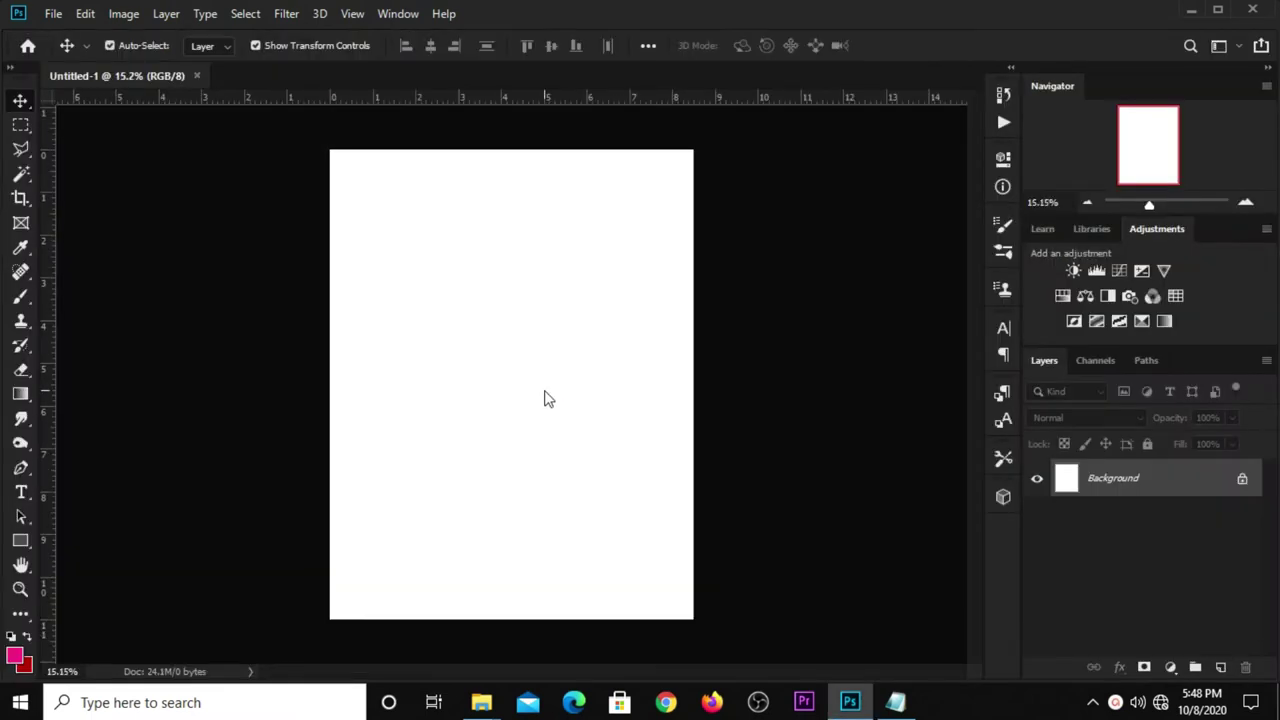
# Step: Rotate the canvas 90° clockwise into landscape orientation
pyautogui.click(124, 14)
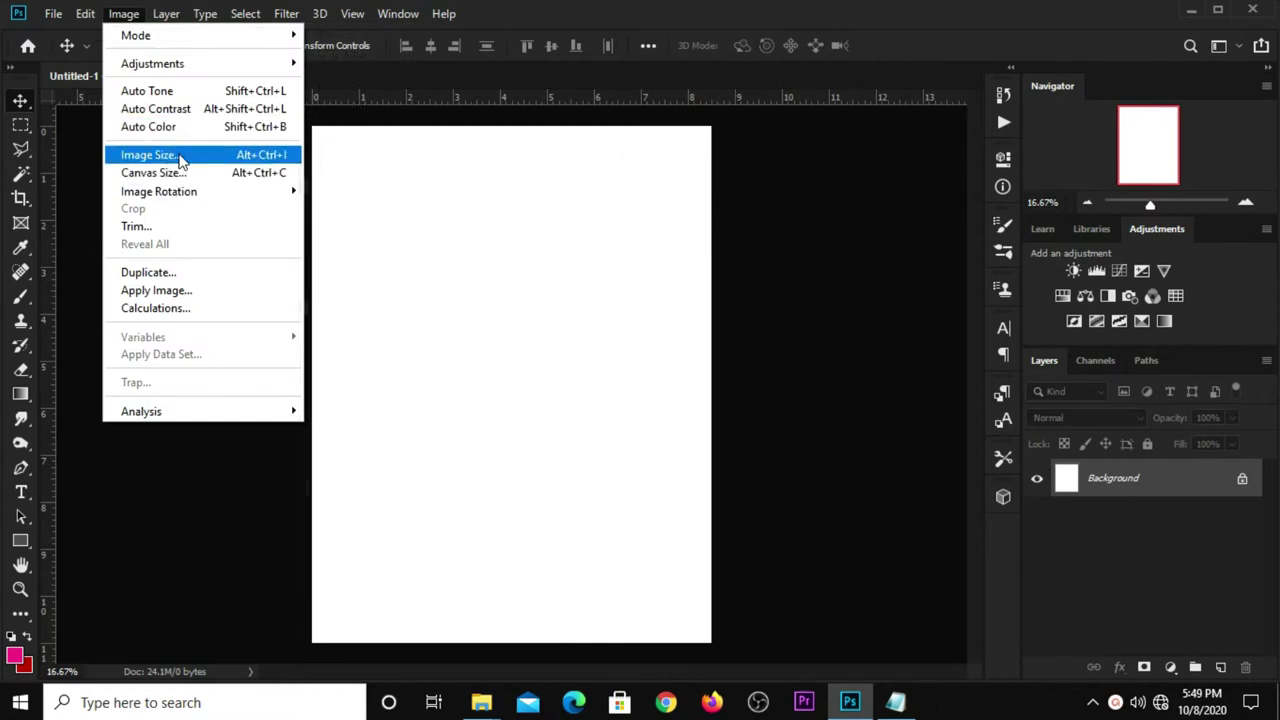
pyautogui.click(332, 210)
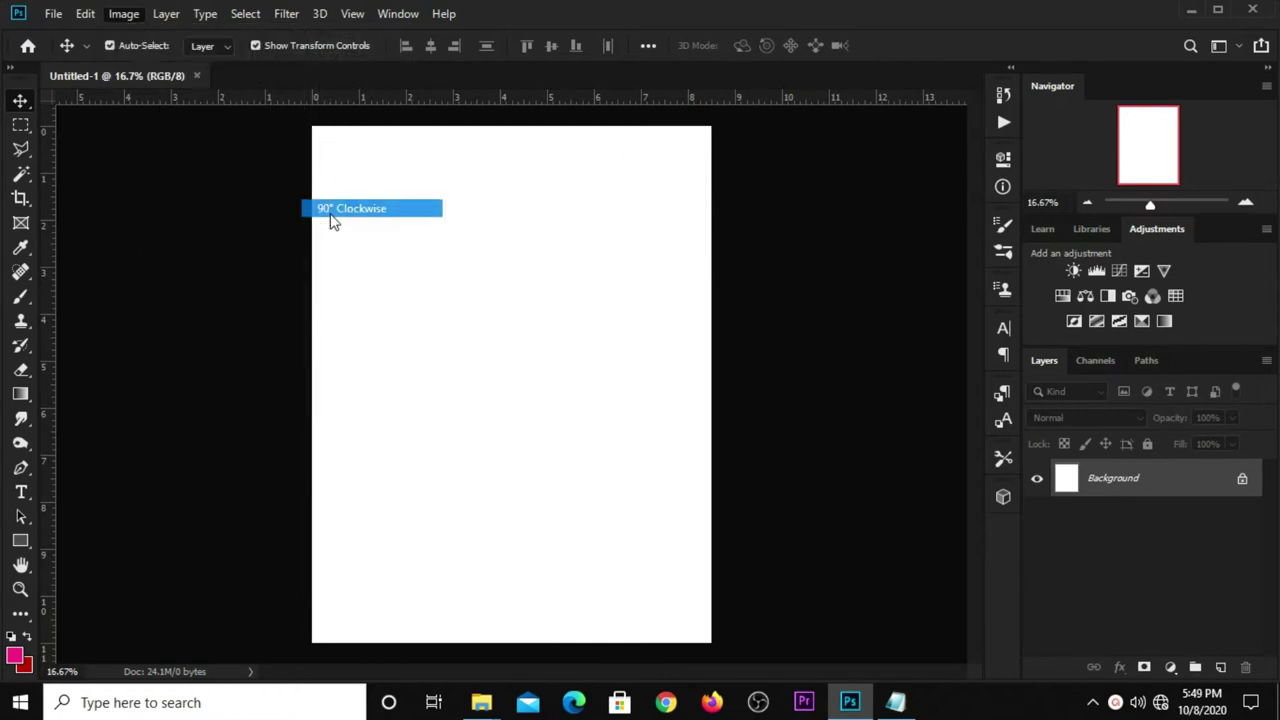
pyautogui.scroll(1, 415, 250)
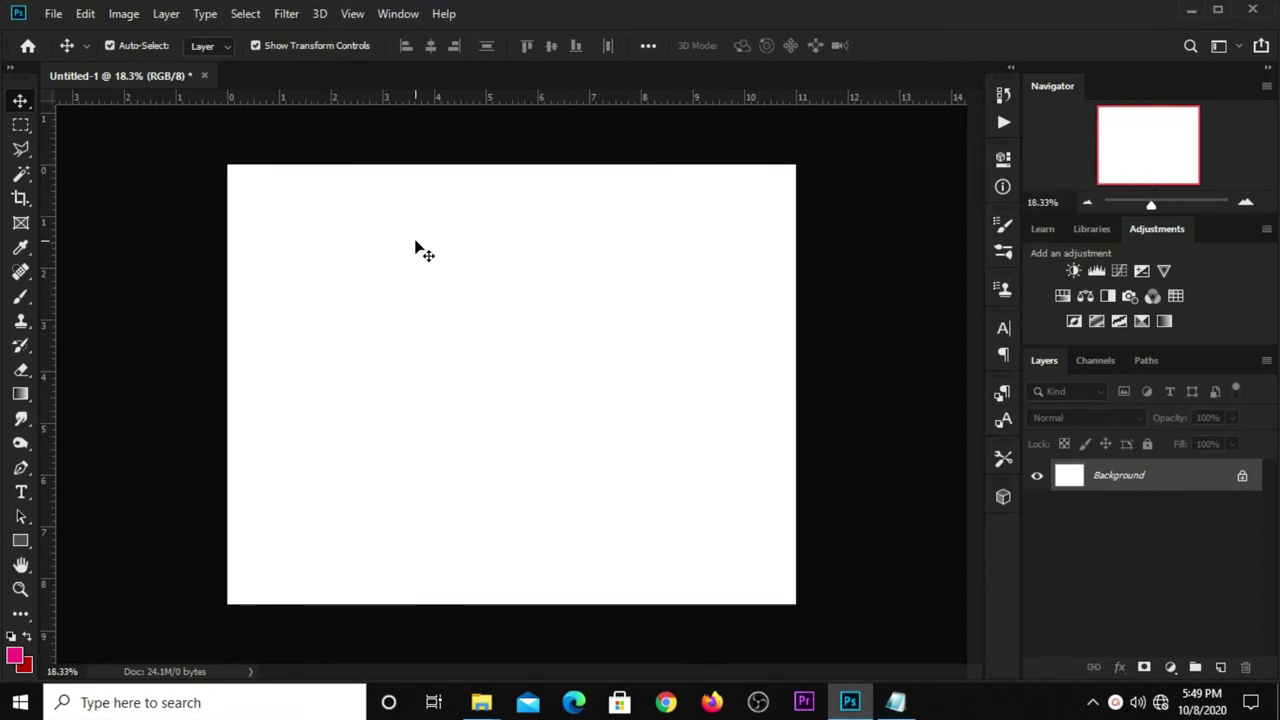
pyautogui.scroll(2, 415, 250)
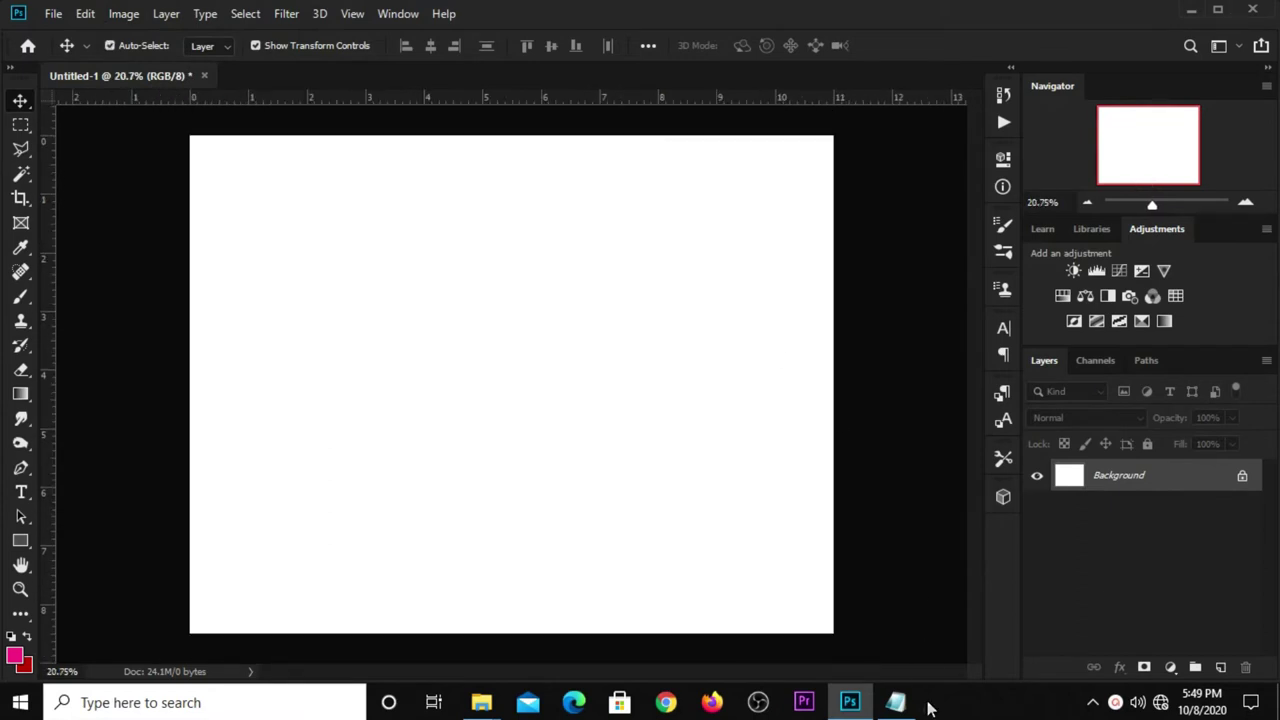
# Step: Copy the colour code 8d9715 from the Notepad notes
pyautogui.click(895, 702)
pyautogui.moveTo(713, 283); pyautogui.dragTo(651, 279)
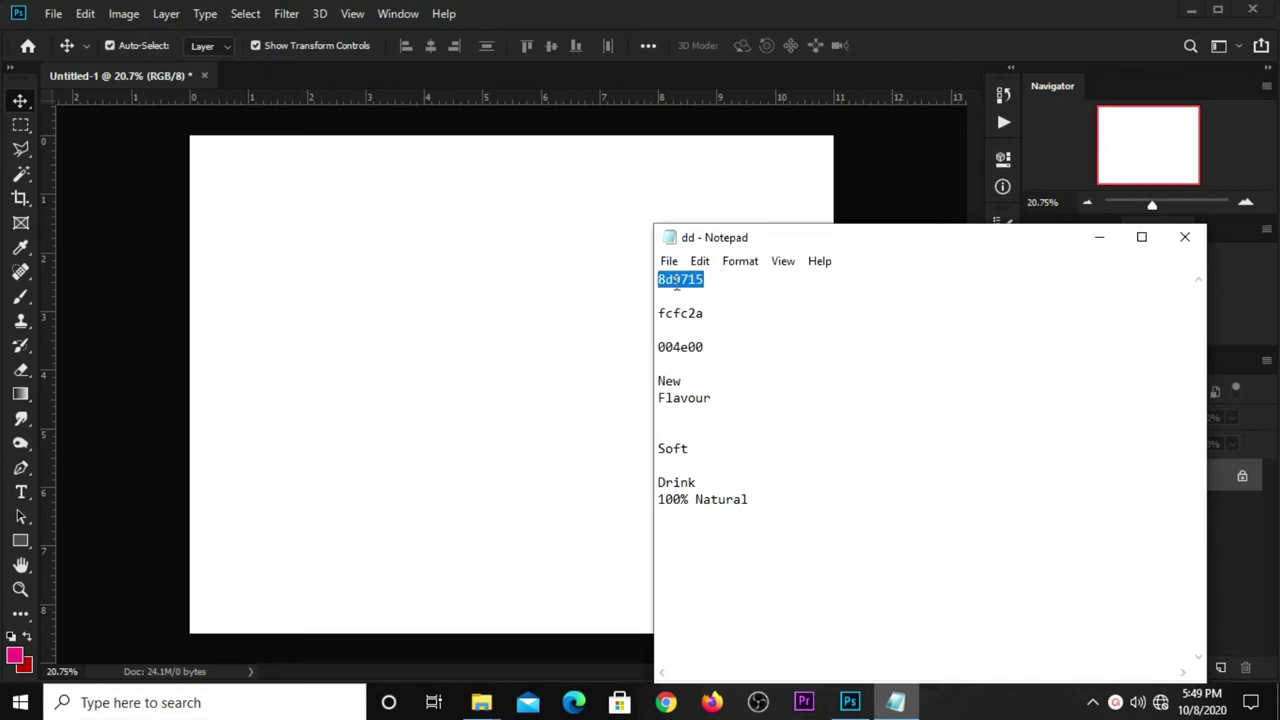
pyautogui.rightClick(676, 283)
pyautogui.click(714, 343)
# Step: Add a Solid Color fill layer with pasted hex 8d9715, then an empty Layer 1 above it
pyautogui.click(603, 346)
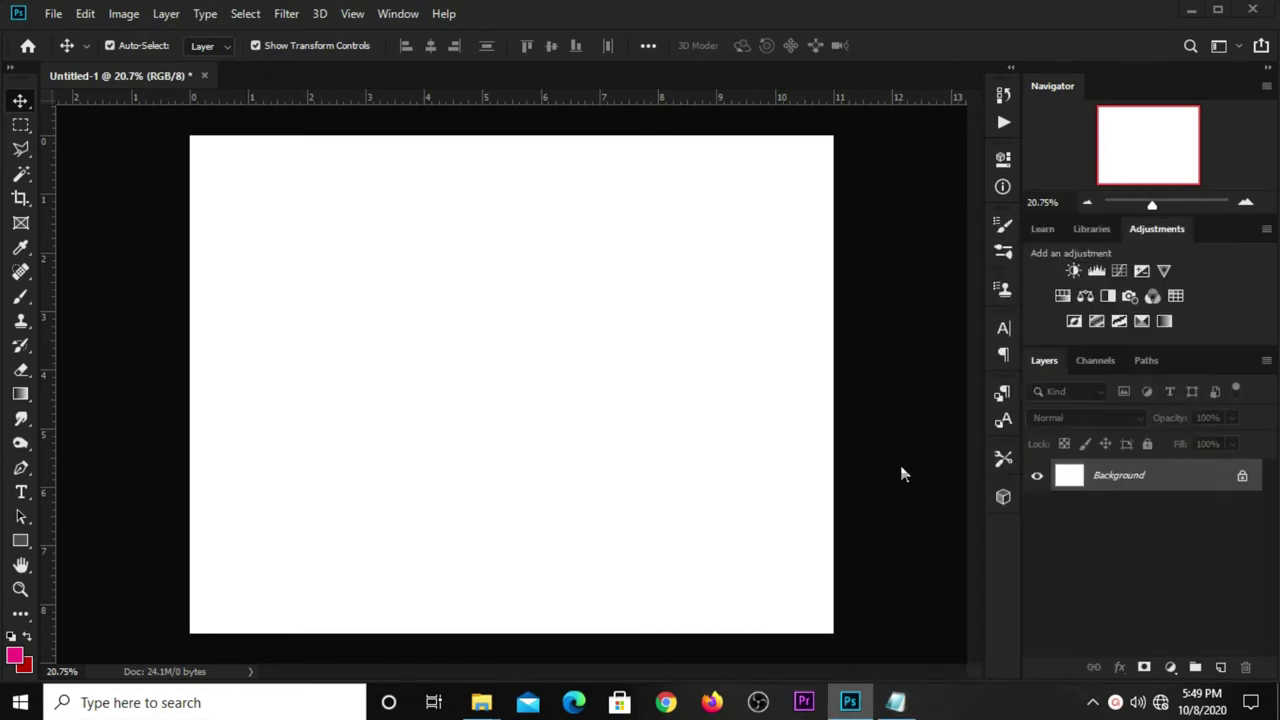
pyautogui.click(1170, 667)
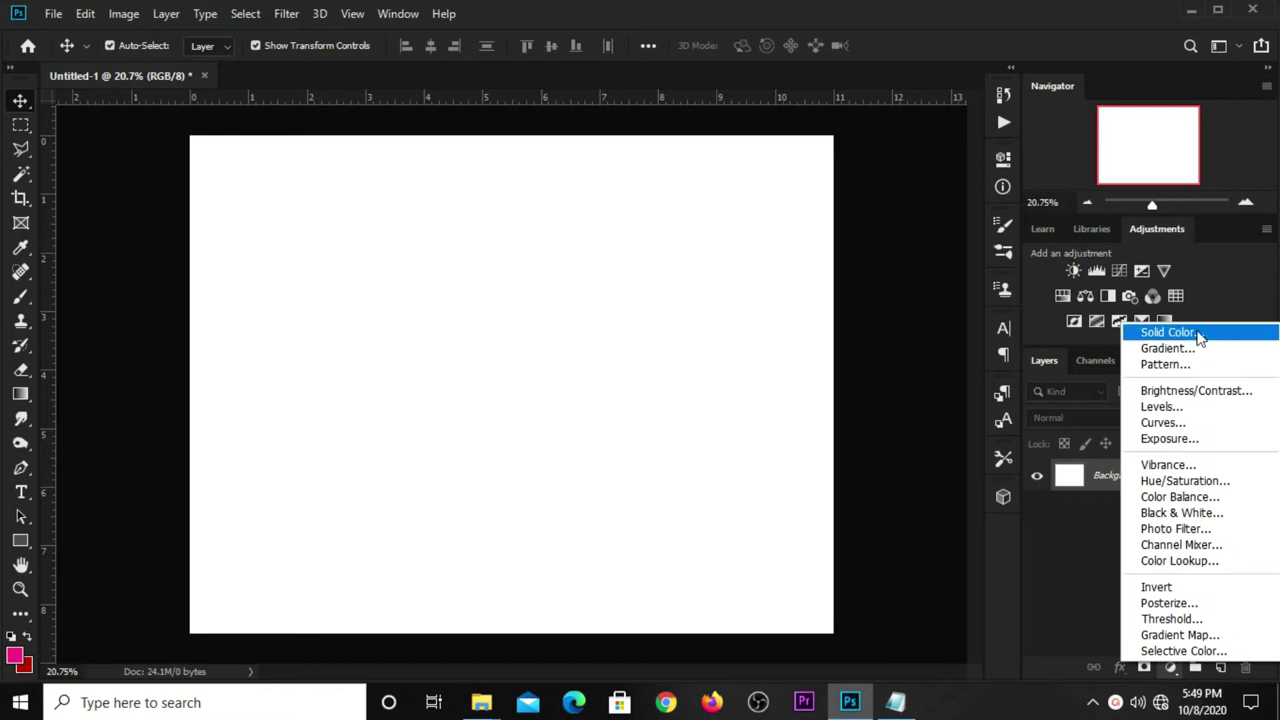
pyautogui.click(1198, 336)
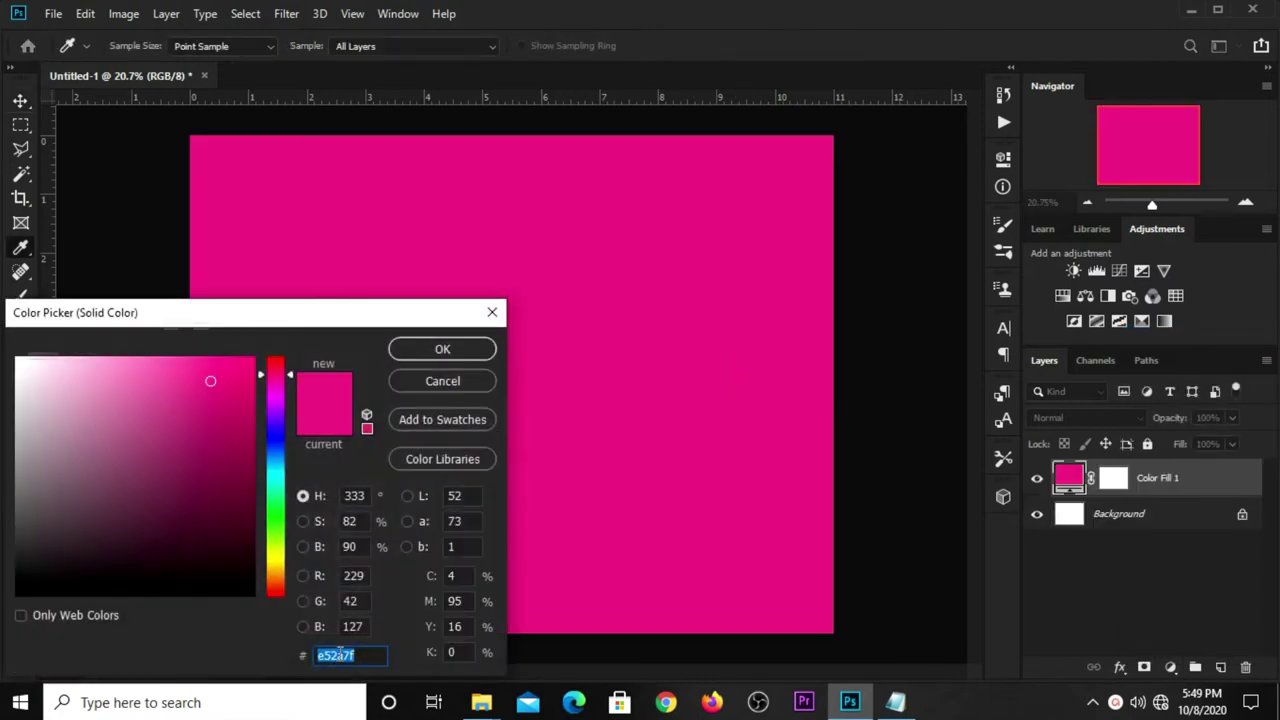
pyautogui.rightClick(340, 655)
pyautogui.click(397, 476)
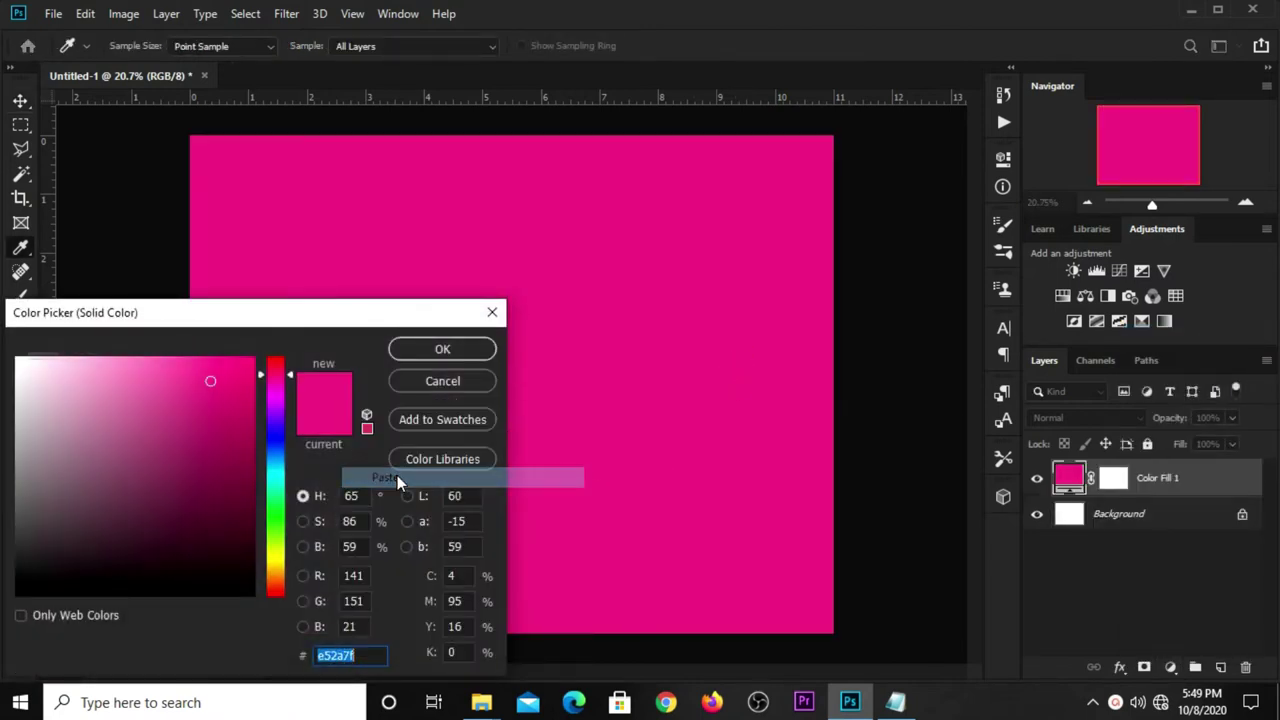
pyautogui.doubleClick(365, 654)
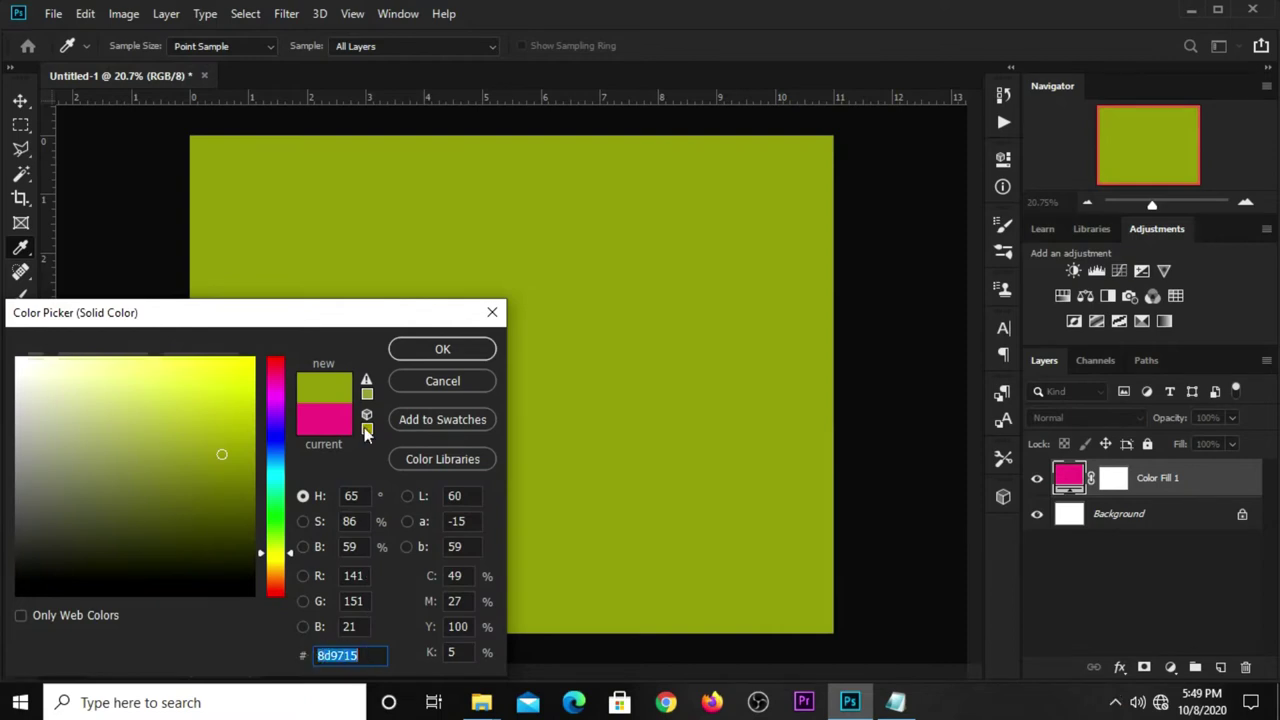
pyautogui.click(395, 354)
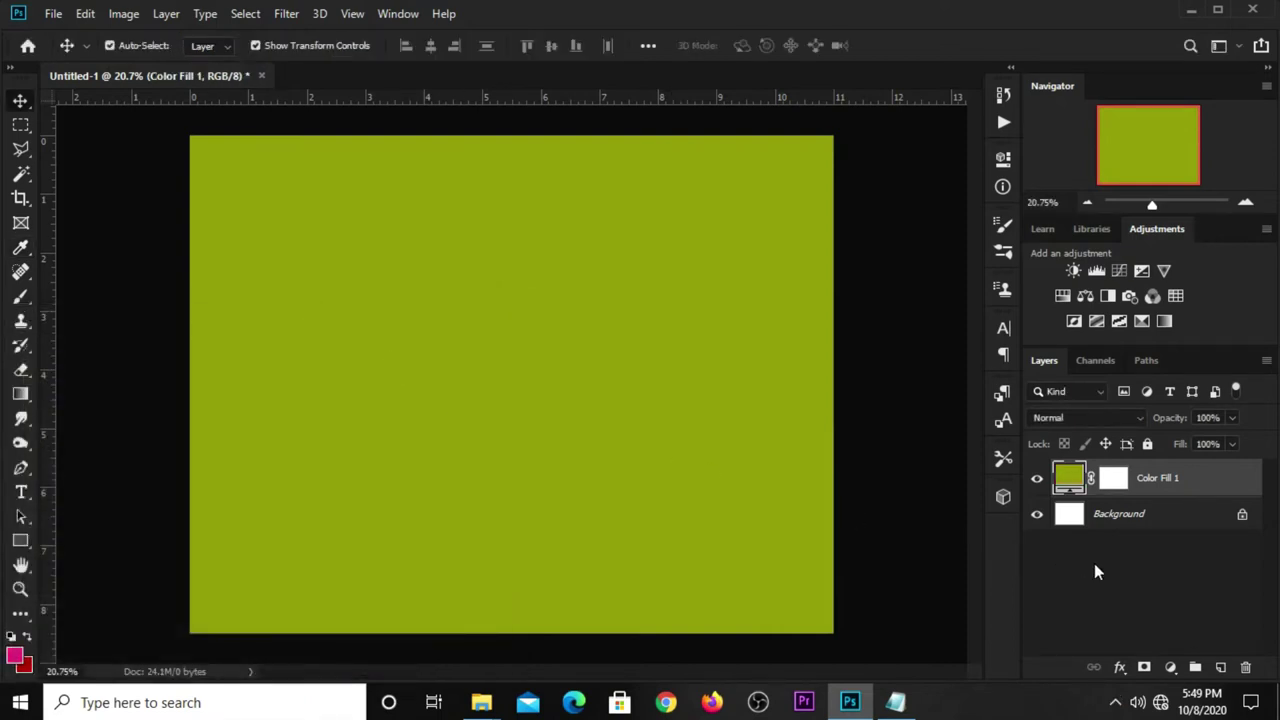
pyautogui.click(1221, 668)
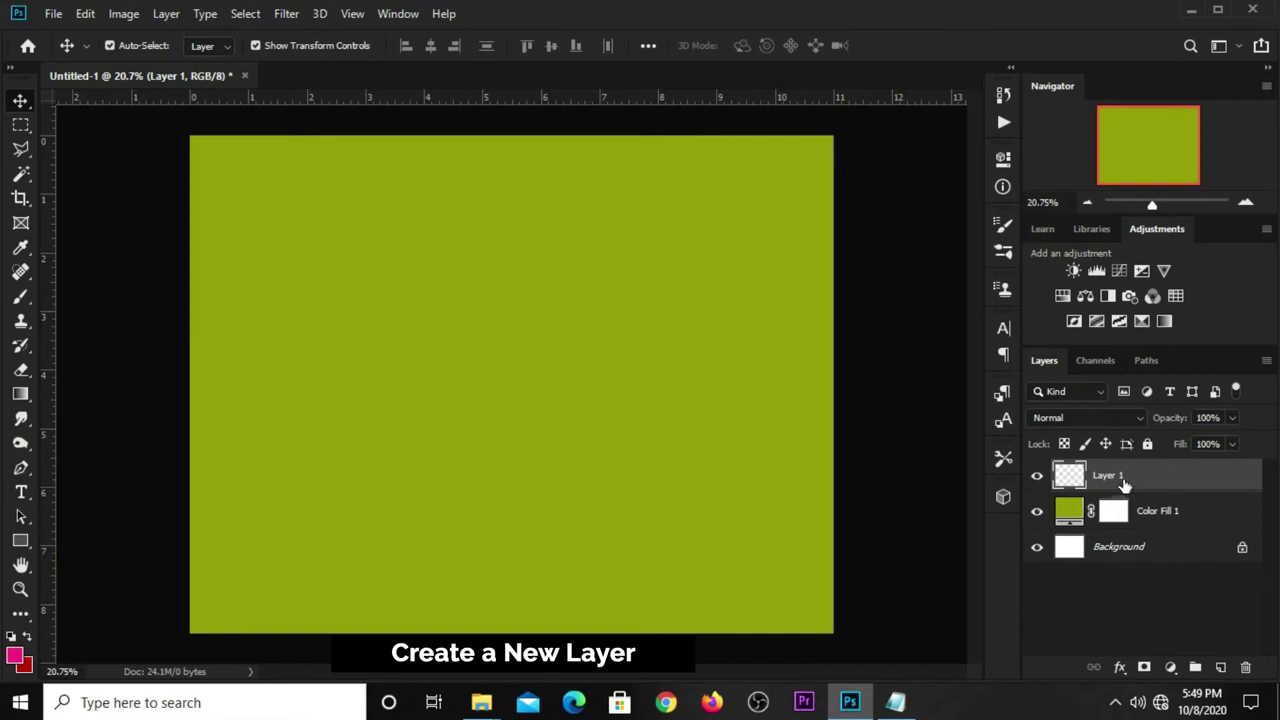
# Step: Set up the Brush Tool with a fully round, soft tip at angle 0
pyautogui.click(21, 300)
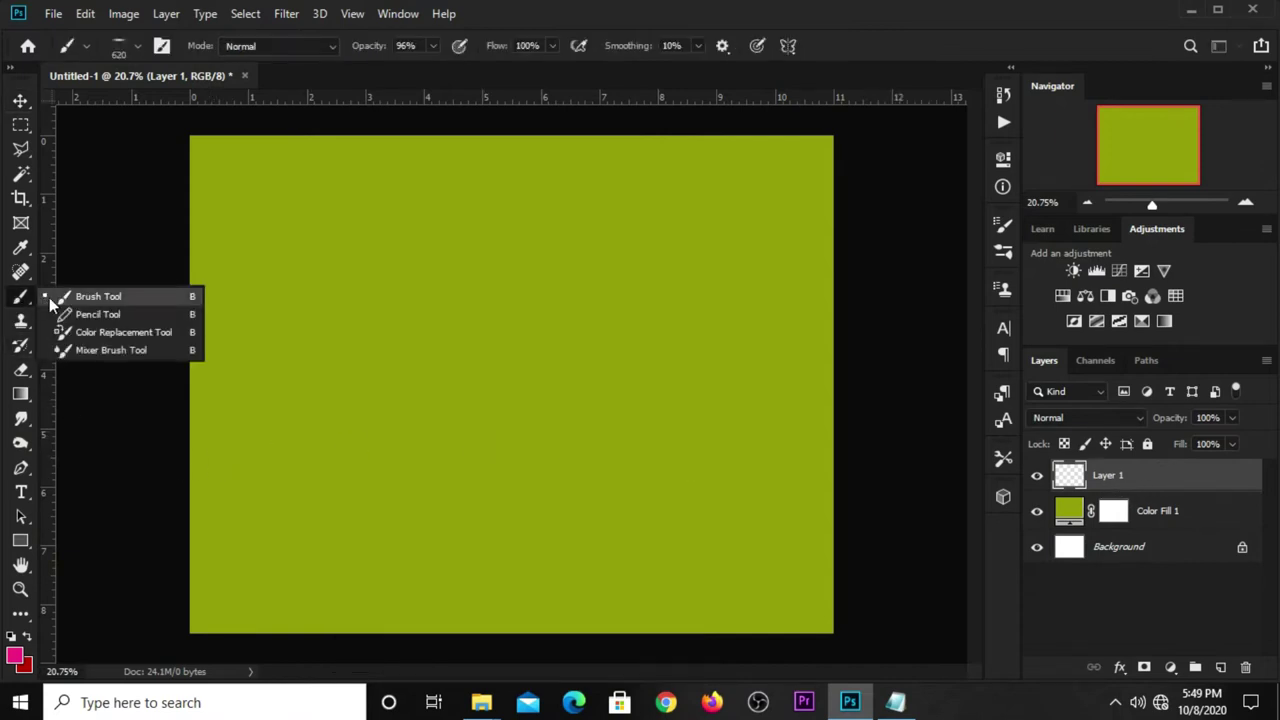
pyautogui.click(49, 297)
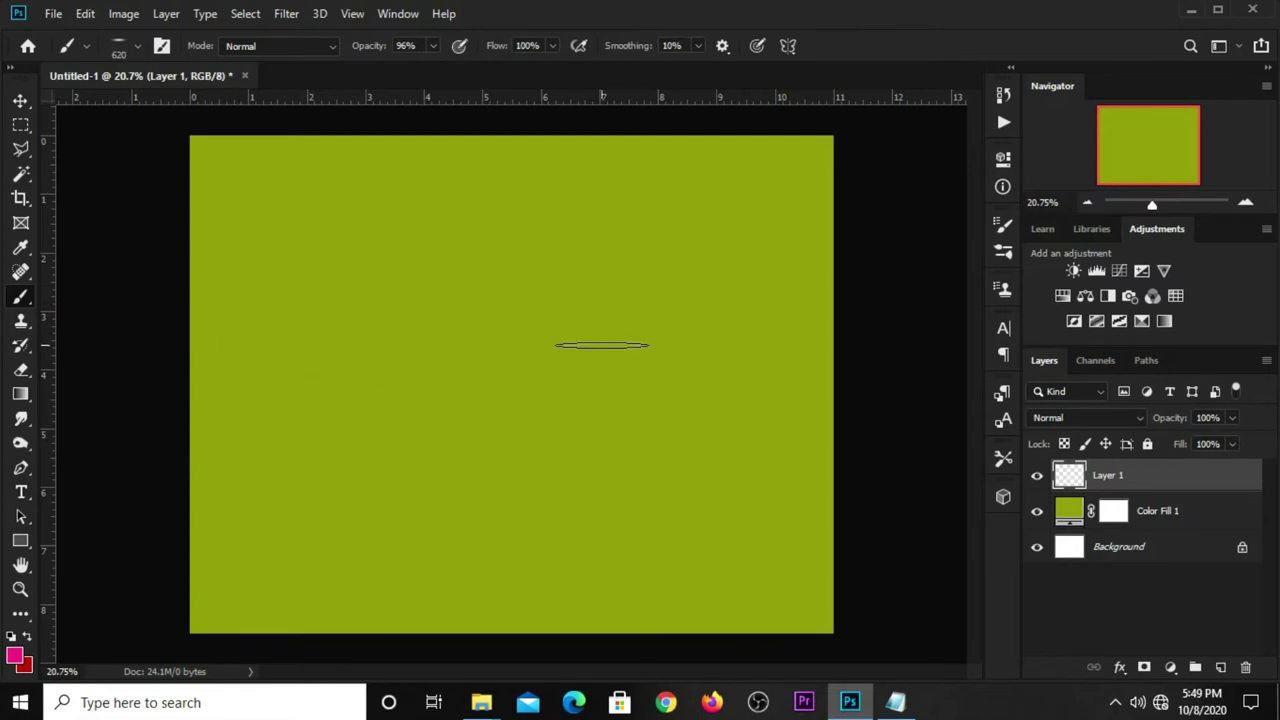
pyautogui.click(1004, 250)
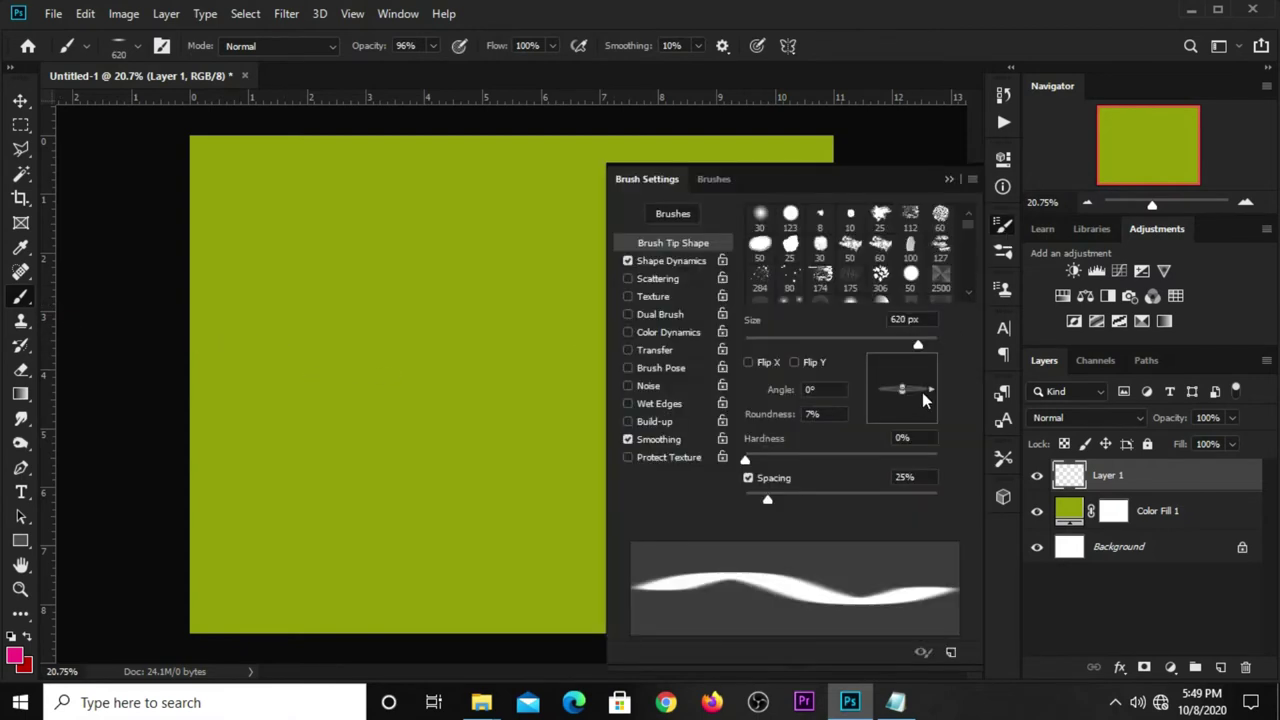
pyautogui.moveTo(907, 402); pyautogui.dragTo(903, 428)
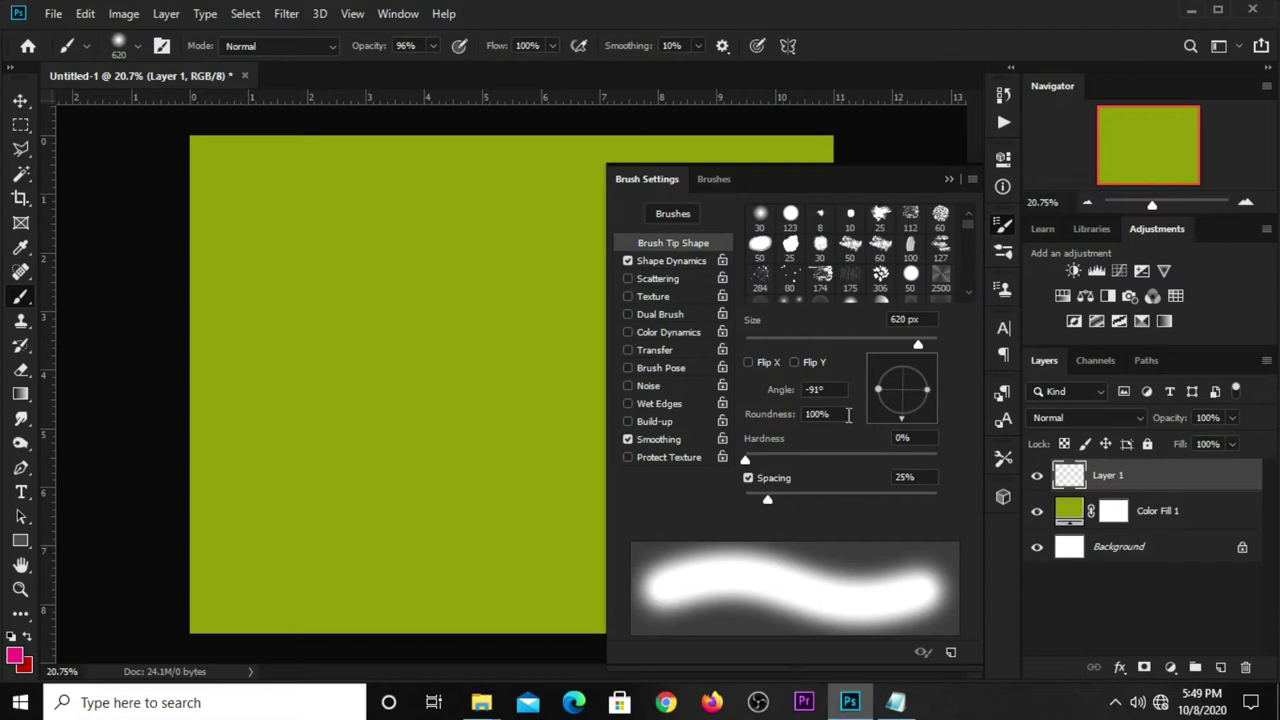
pyautogui.doubleClick(824, 388)
pyautogui.write('0')
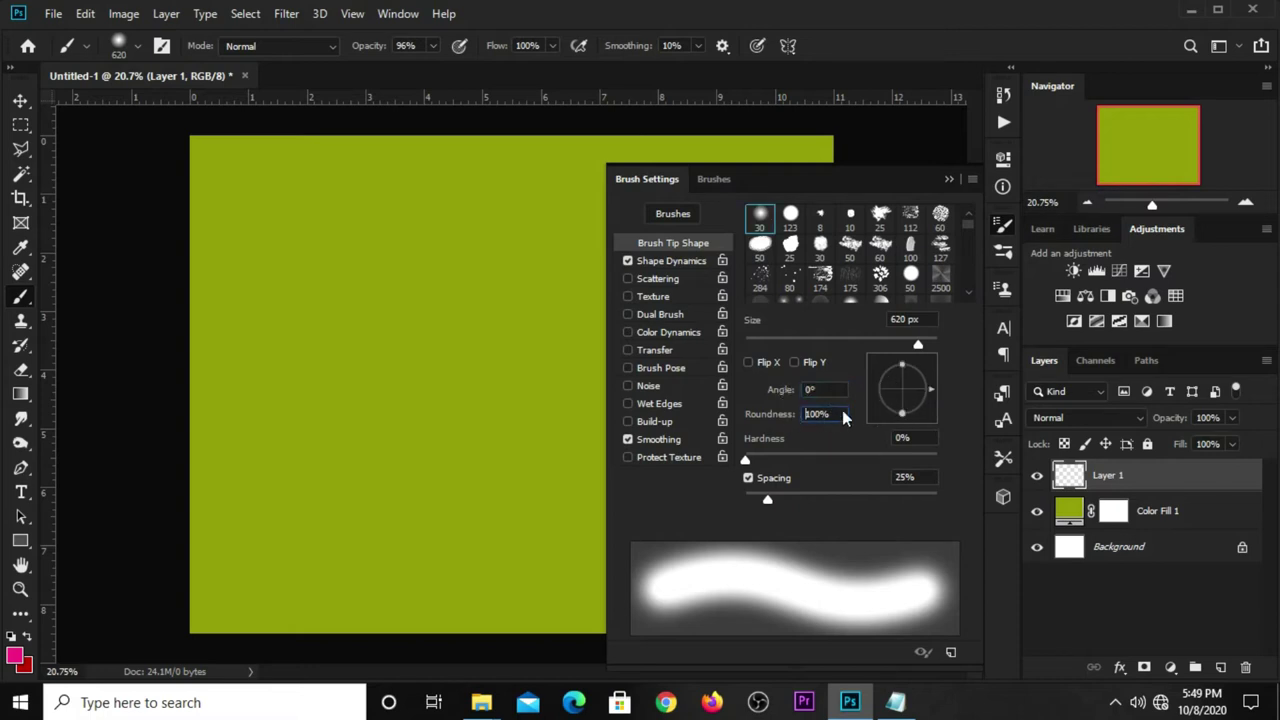
pyautogui.click(948, 181)
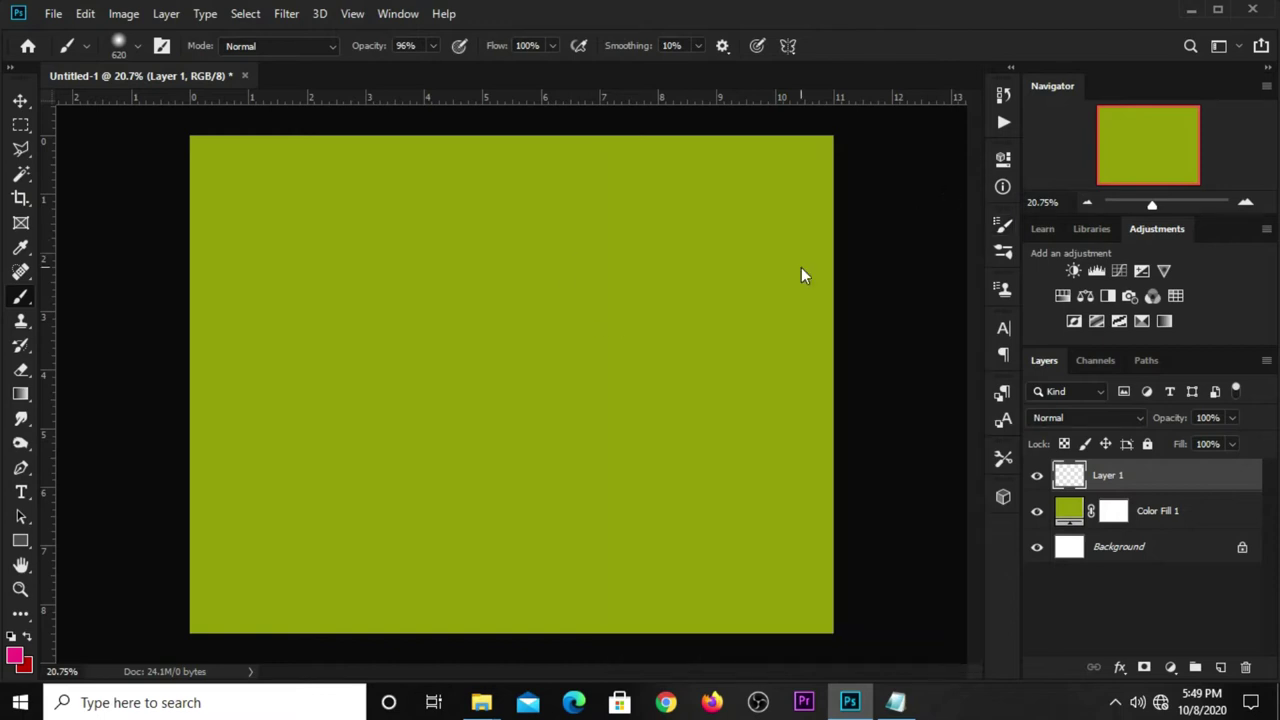
pyautogui.press(']')
pyautogui.press(']')
pyautogui.press(']')
pyautogui.press(']')
pyautogui.press(']')
pyautogui.press(']')
pyautogui.press(']')
# Step: Paint a large soft white glow at the canvas centre
pyautogui.press('d')
pyautogui.click(29, 637)
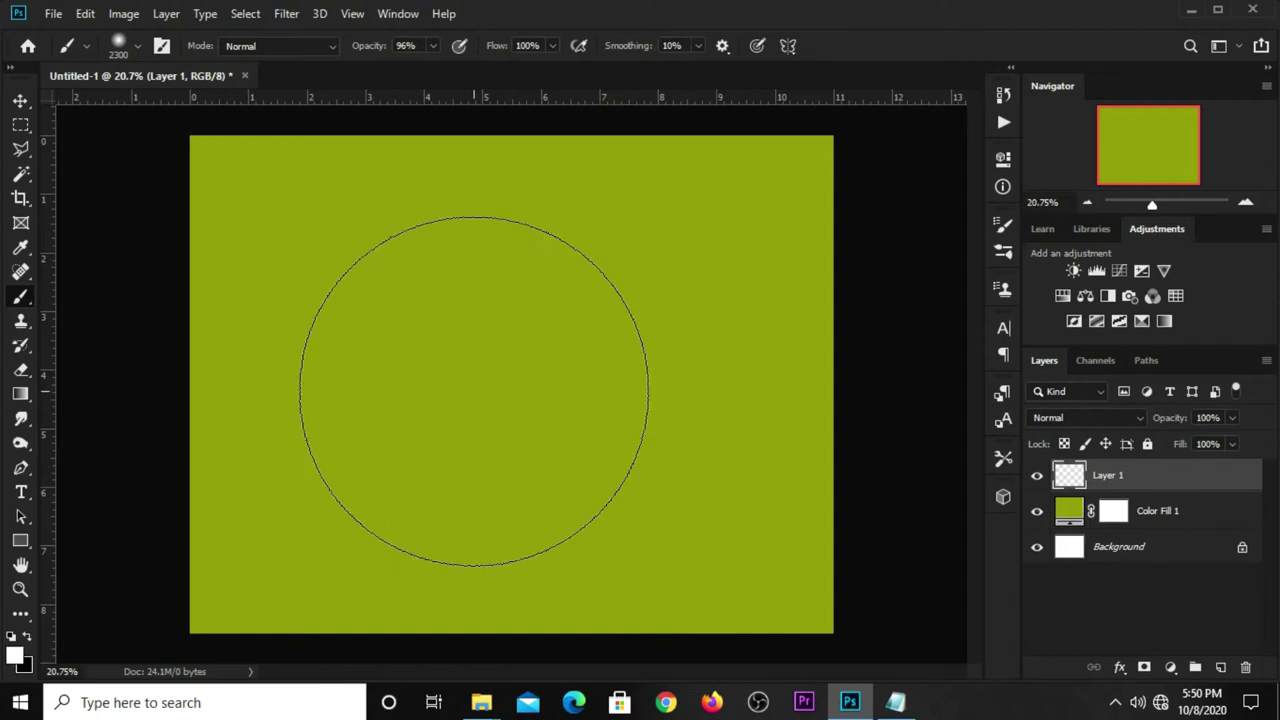
pyautogui.press(']')
pyautogui.press(']')
pyautogui.press(']')
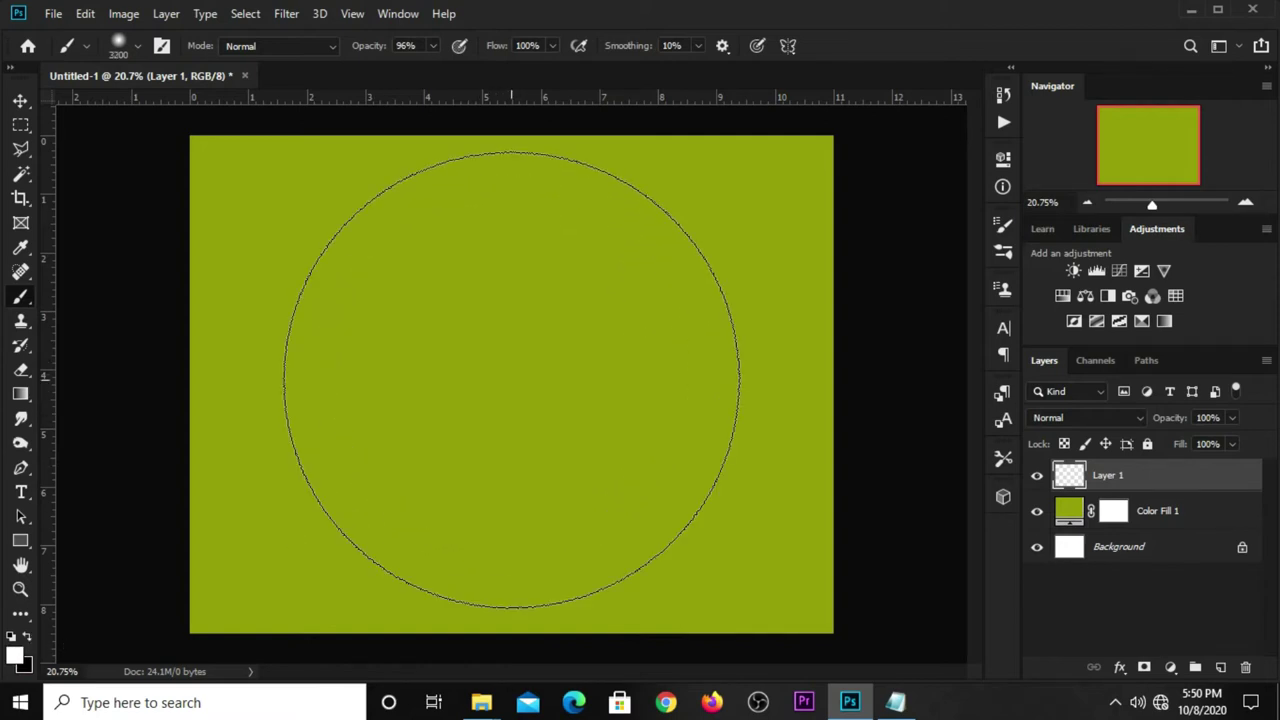
pyautogui.click(512, 380)
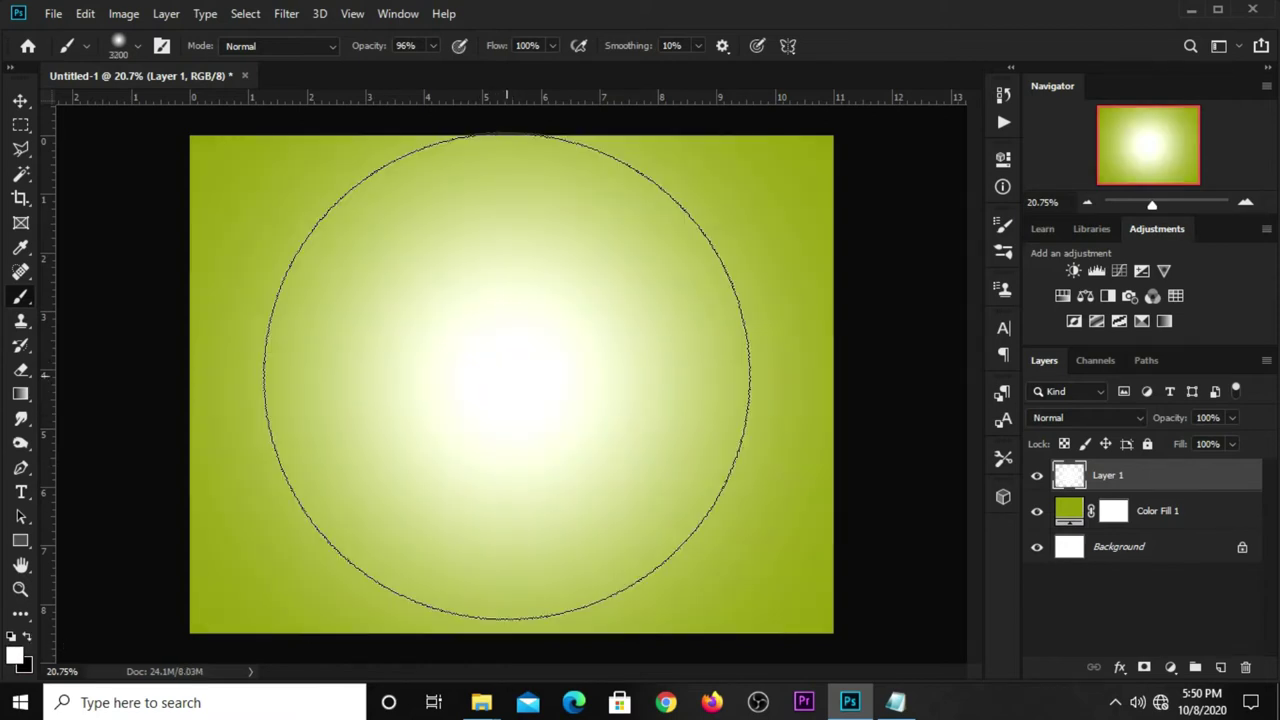
# Step: Blend the glow layer as Overlay at 74% opacity
pyautogui.click(20, 100)
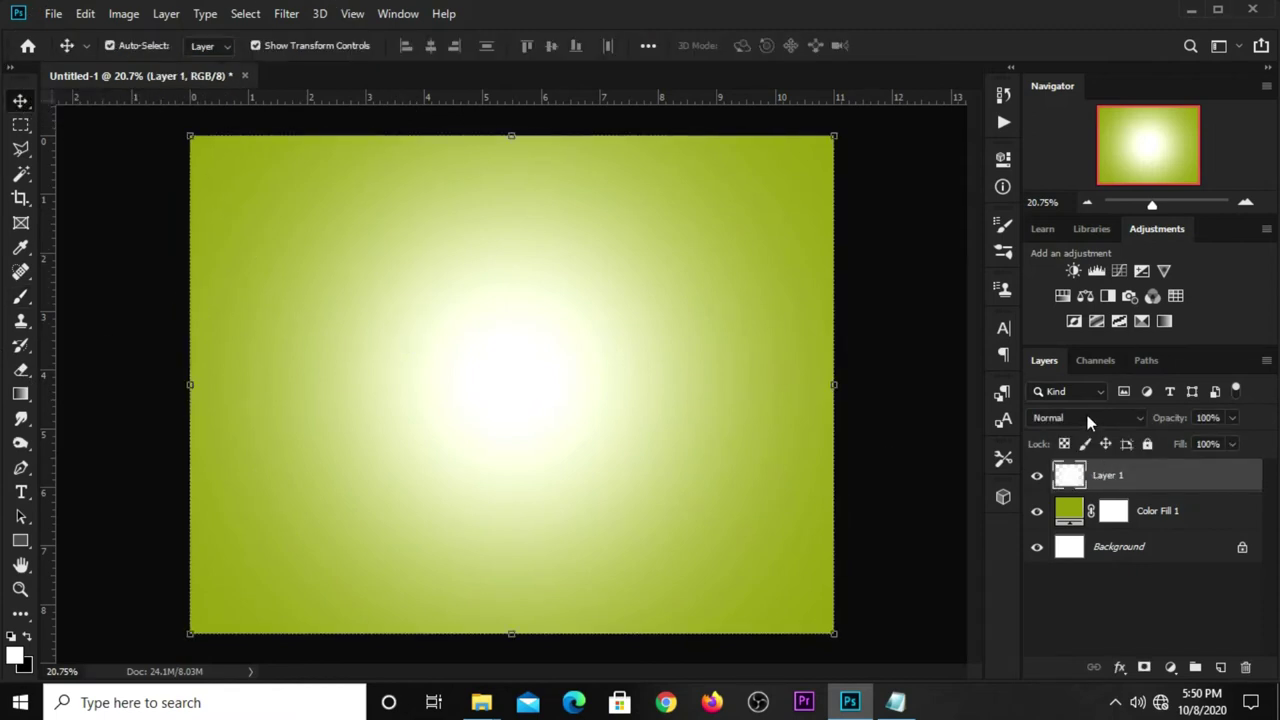
pyautogui.click(1088, 418)
pyautogui.click(1083, 442)
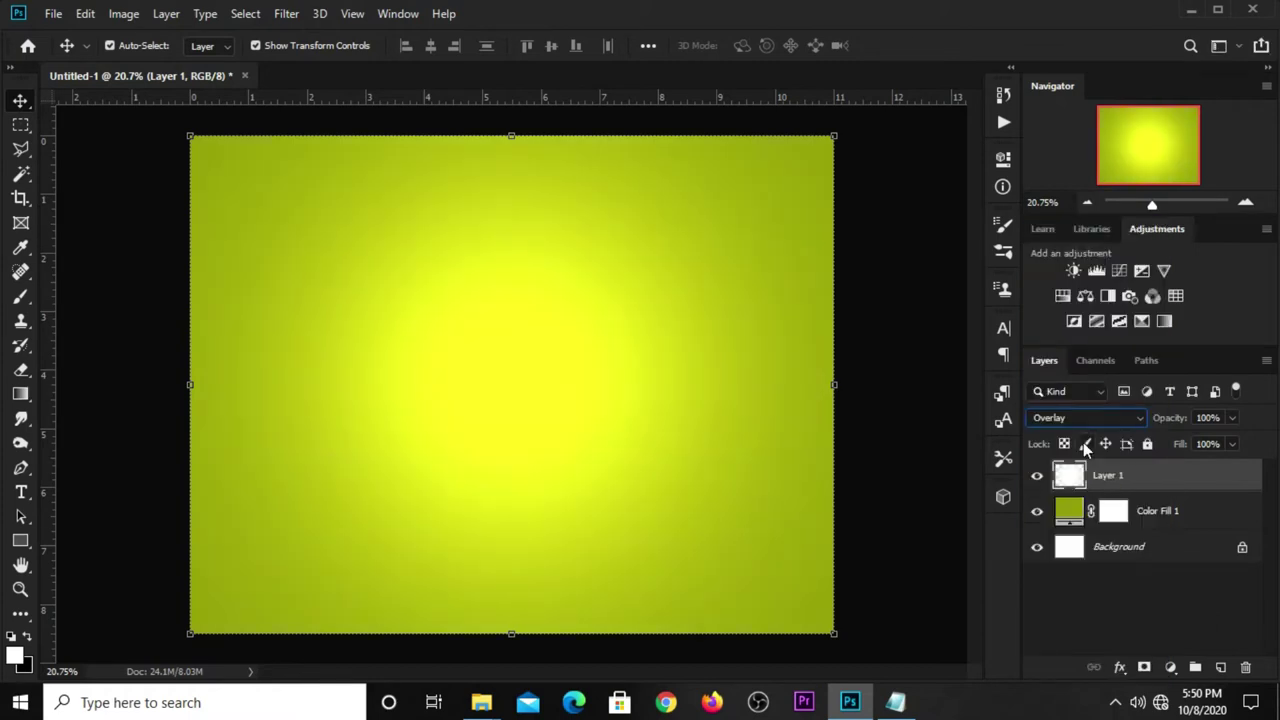
pyautogui.click(1231, 444)
pyautogui.moveTo(1194, 444); pyautogui.dragTo(1213, 447)
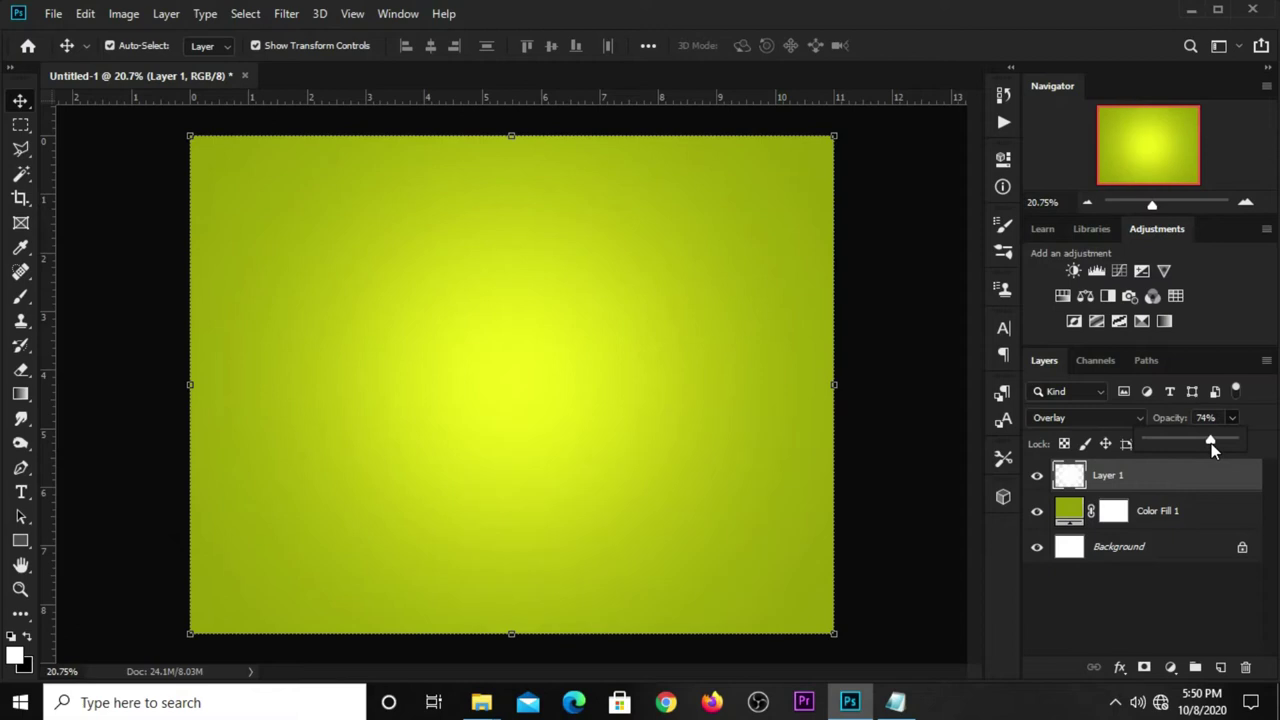
pyautogui.click(843, 449)
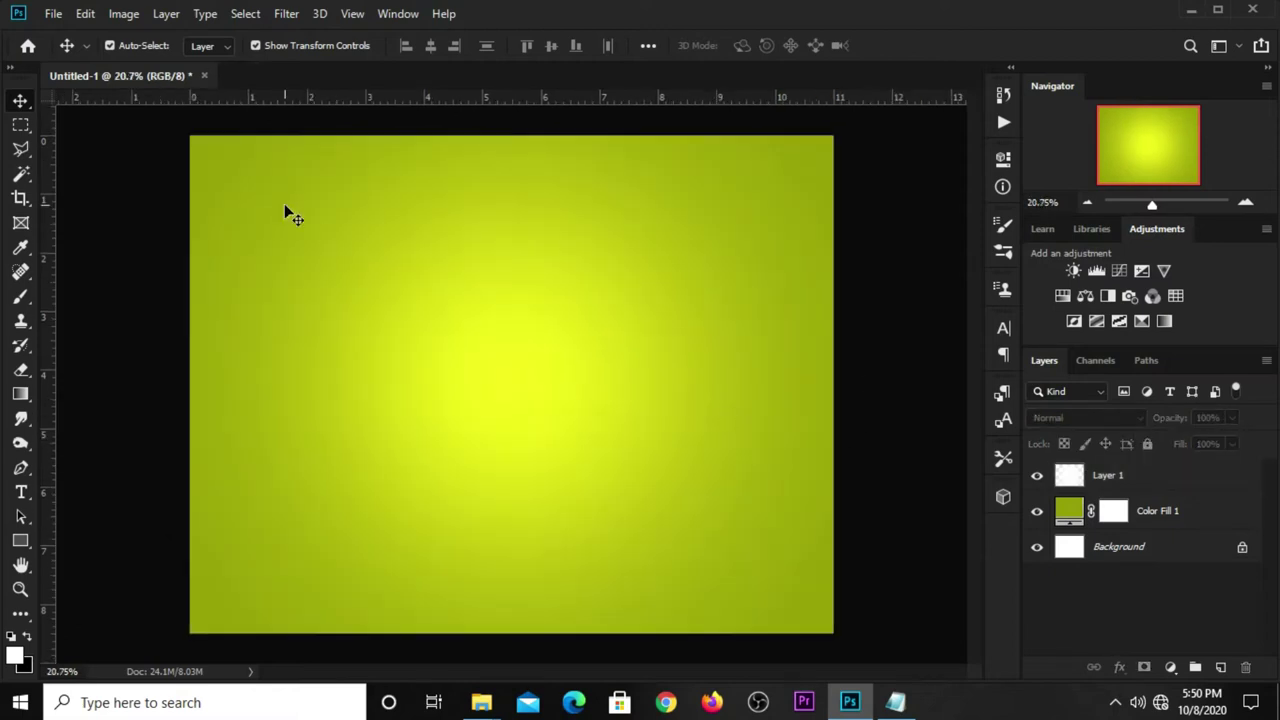
# Step: Copy the water-droplet layer from soft drink files.psd and paste it into Untitled-1
pyautogui.click(53, 14)
pyautogui.moveTo(89, 124)
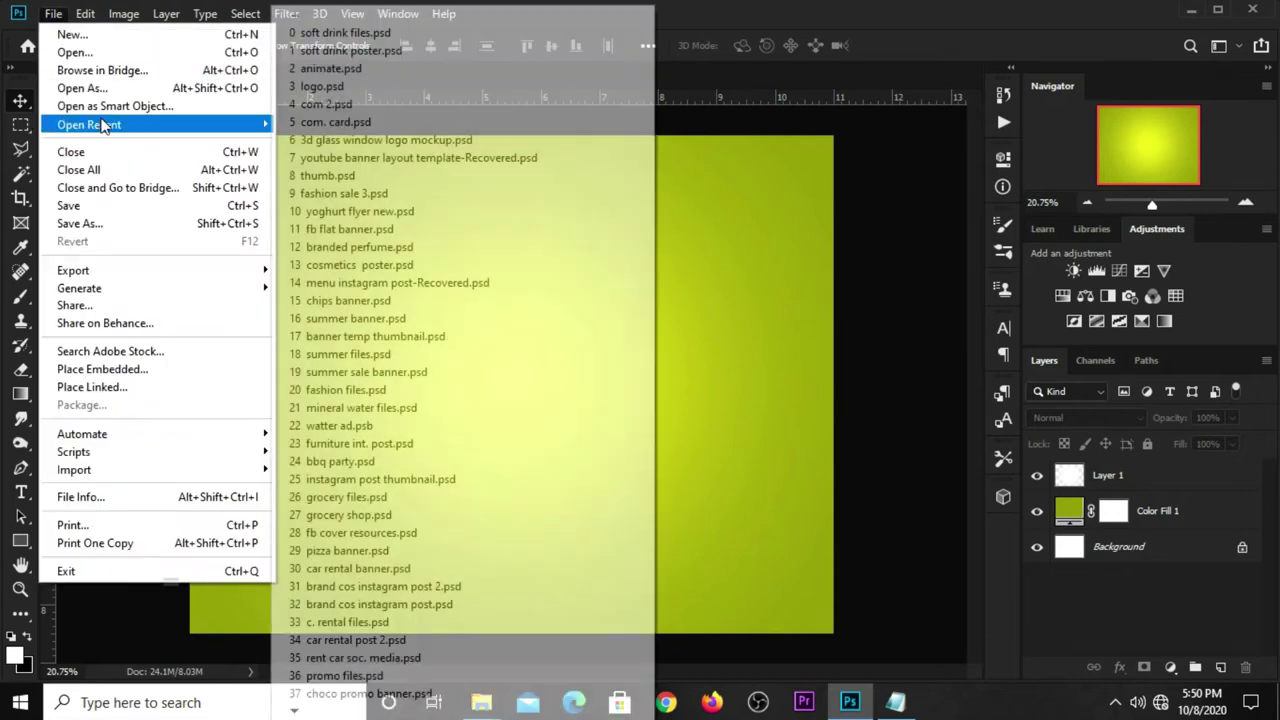
pyautogui.click(330, 32)
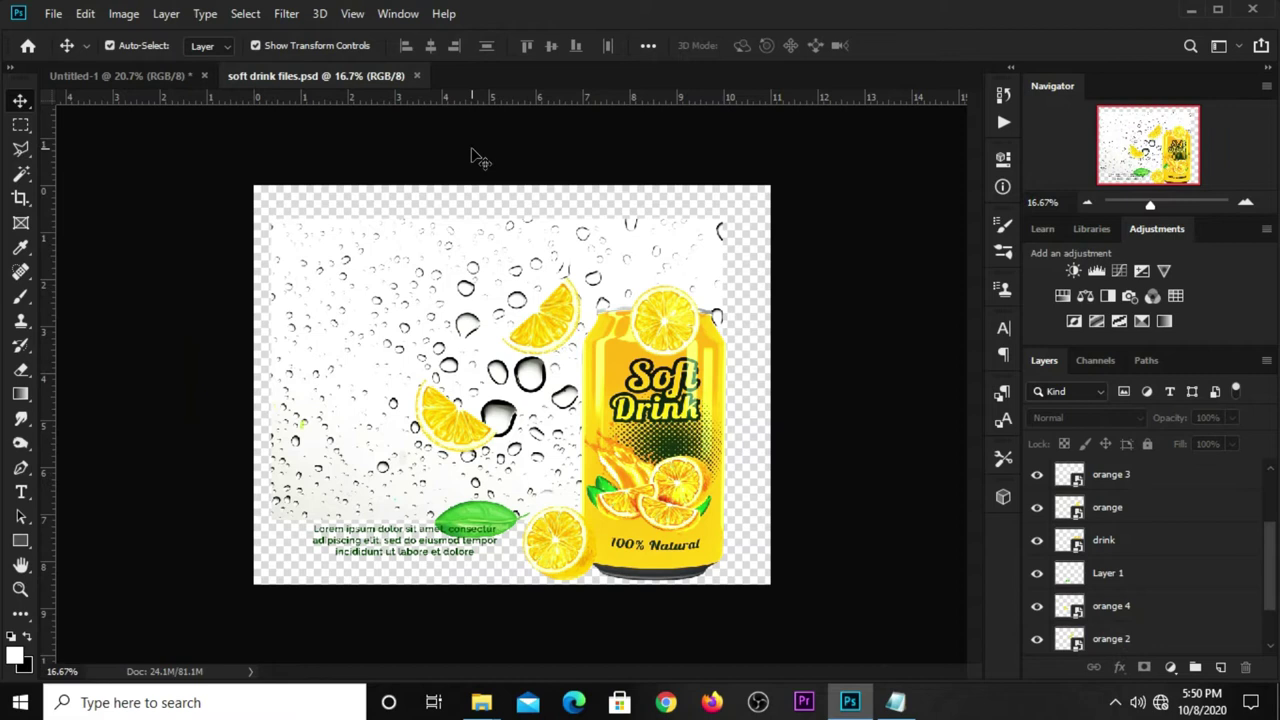
pyautogui.keyDown('ctrl'); pyautogui.click(362, 278); pyautogui.keyUp('ctrl')
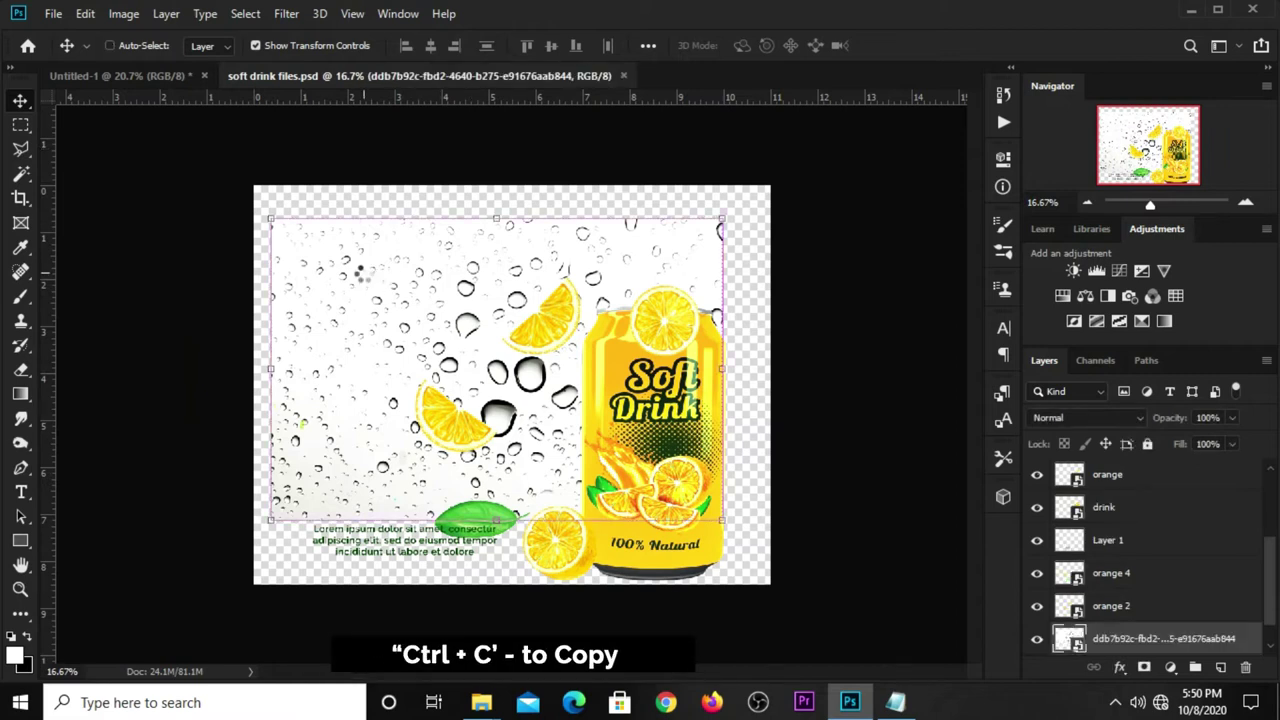
pyautogui.click(125, 75)
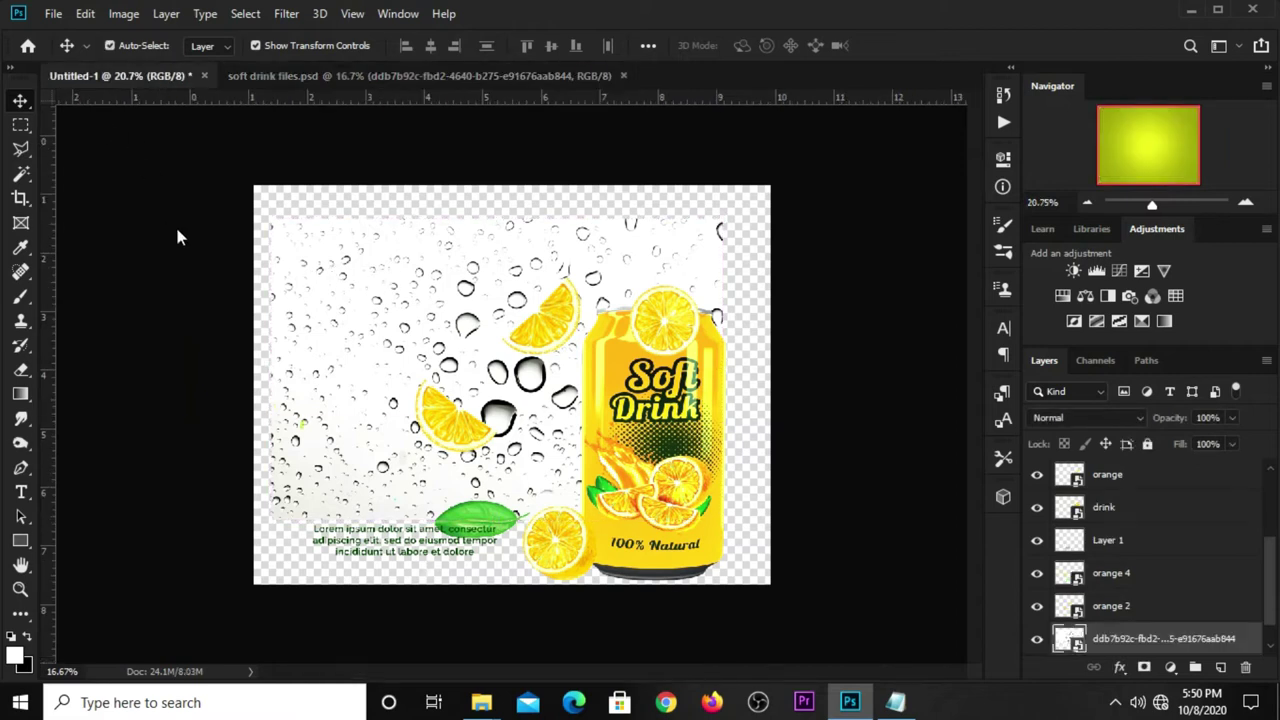
pyautogui.hotkey('ctrl', 'v')
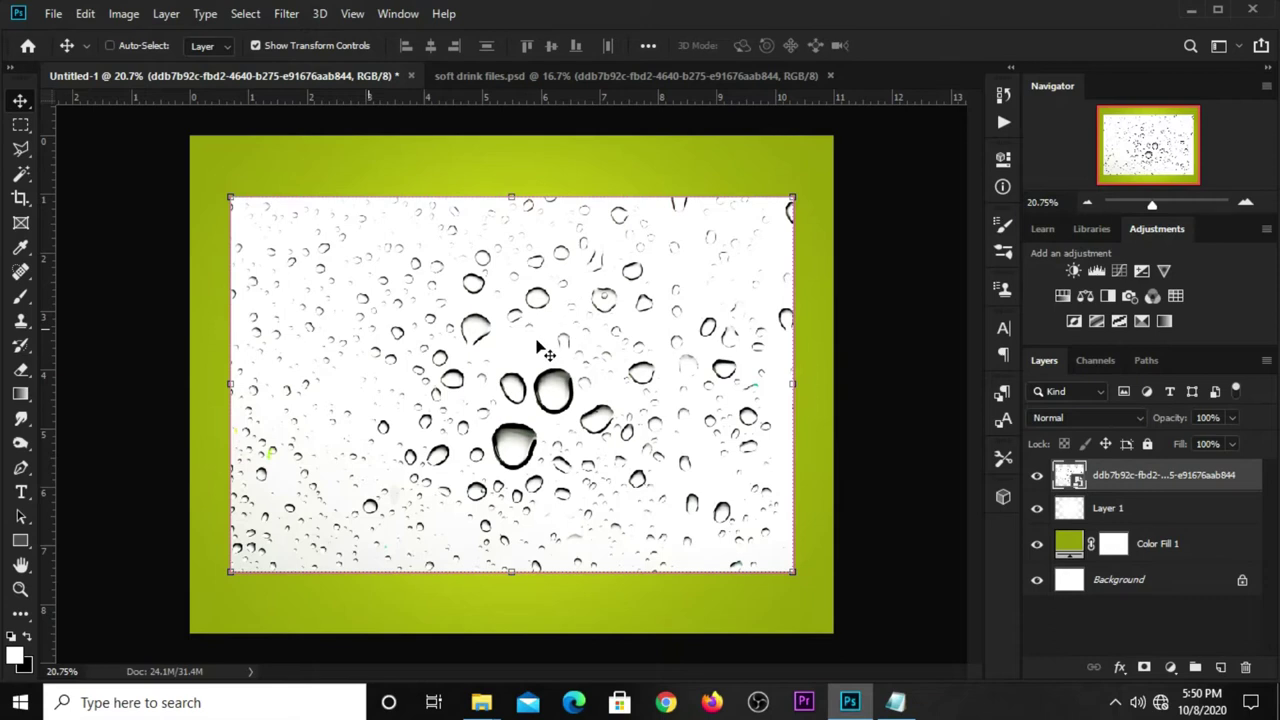
# Step: Scale and reposition the droplet layer until it fills the whole canvas
pyautogui.hotkey('ctrl', 't')
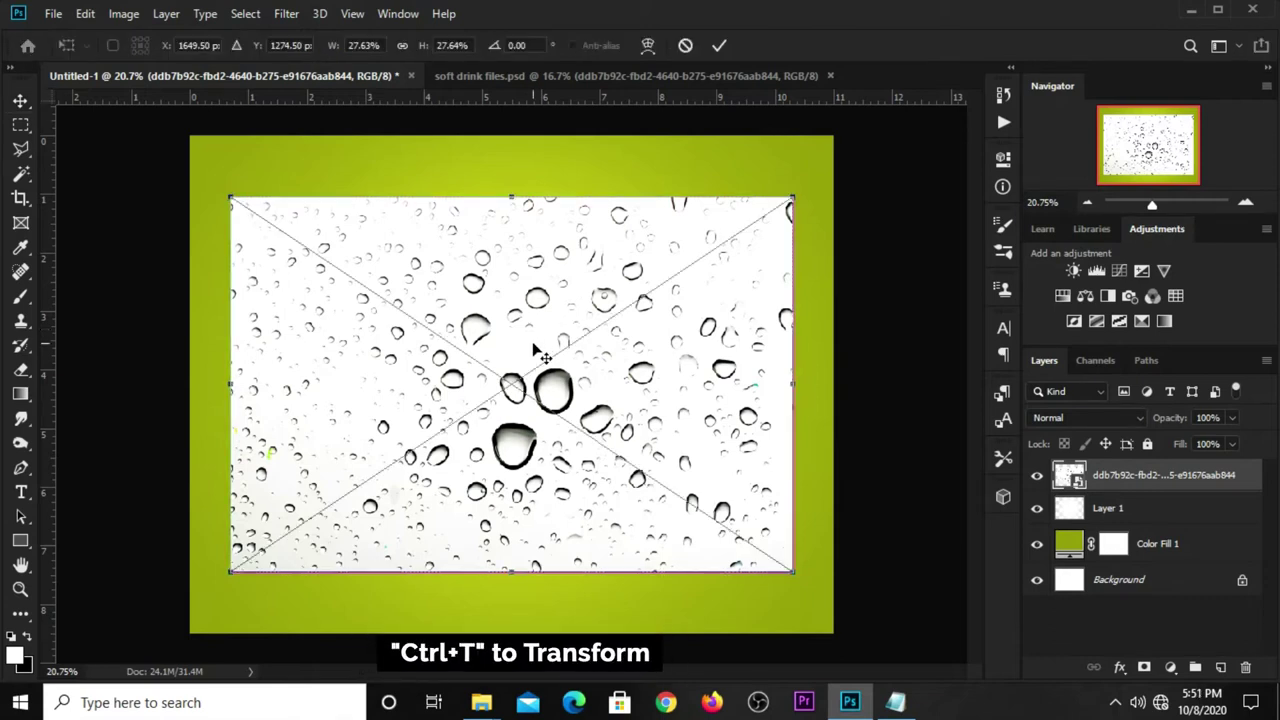
pyautogui.moveTo(525, 355); pyautogui.dragTo(474, 292)
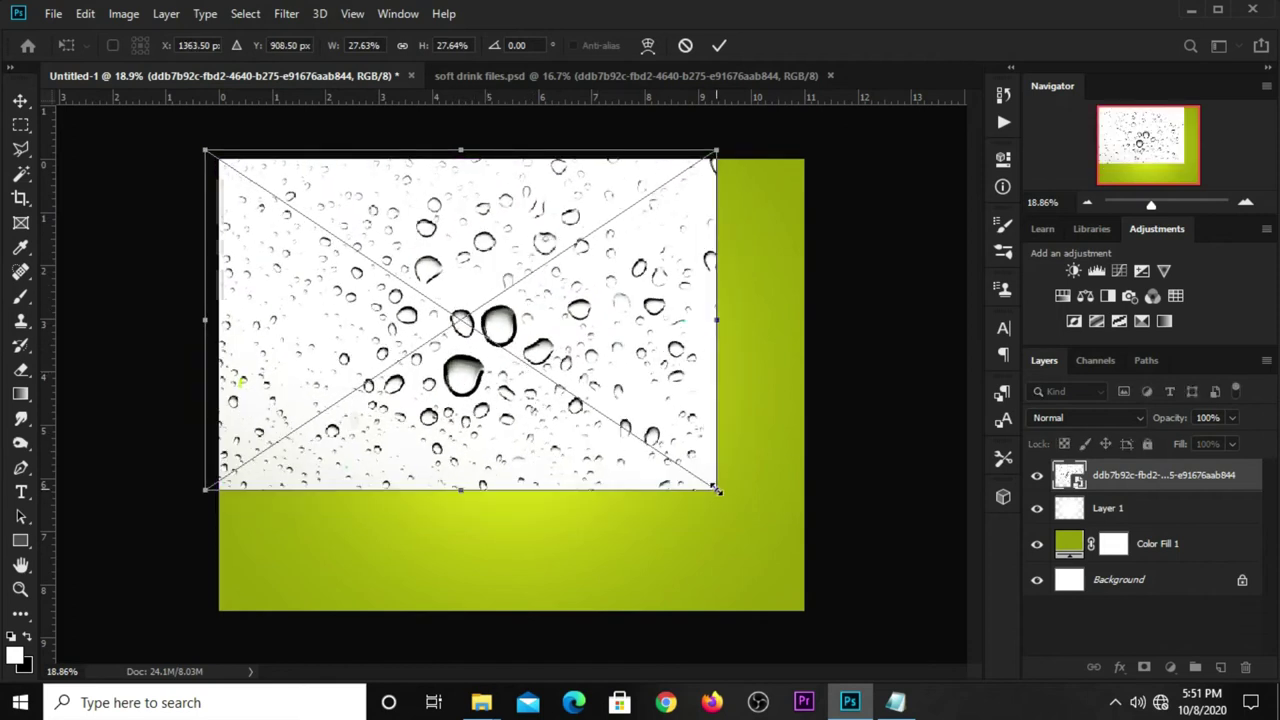
pyautogui.moveTo(716, 490); pyautogui.dragTo(875, 597)
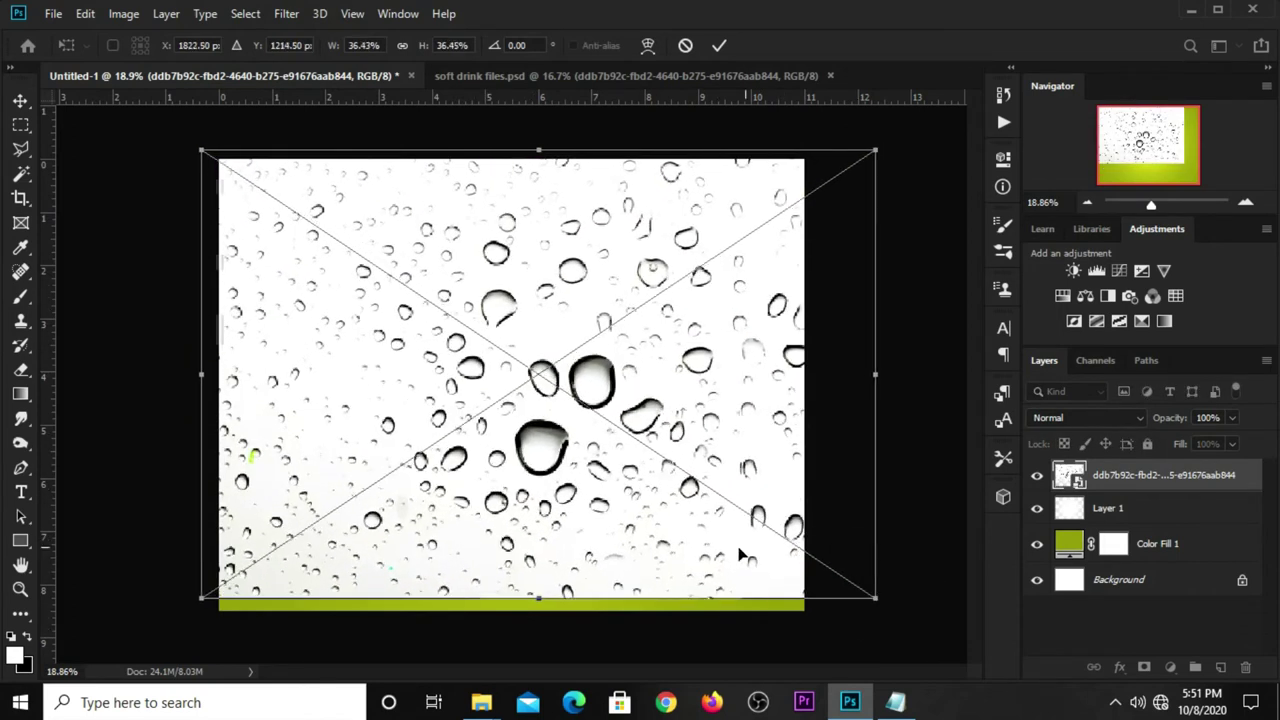
pyautogui.moveTo(740, 555); pyautogui.dragTo(720, 564)
pyautogui.moveTo(858, 607); pyautogui.dragTo(892, 630)
pyautogui.moveTo(684, 538); pyautogui.dragTo(680, 521)
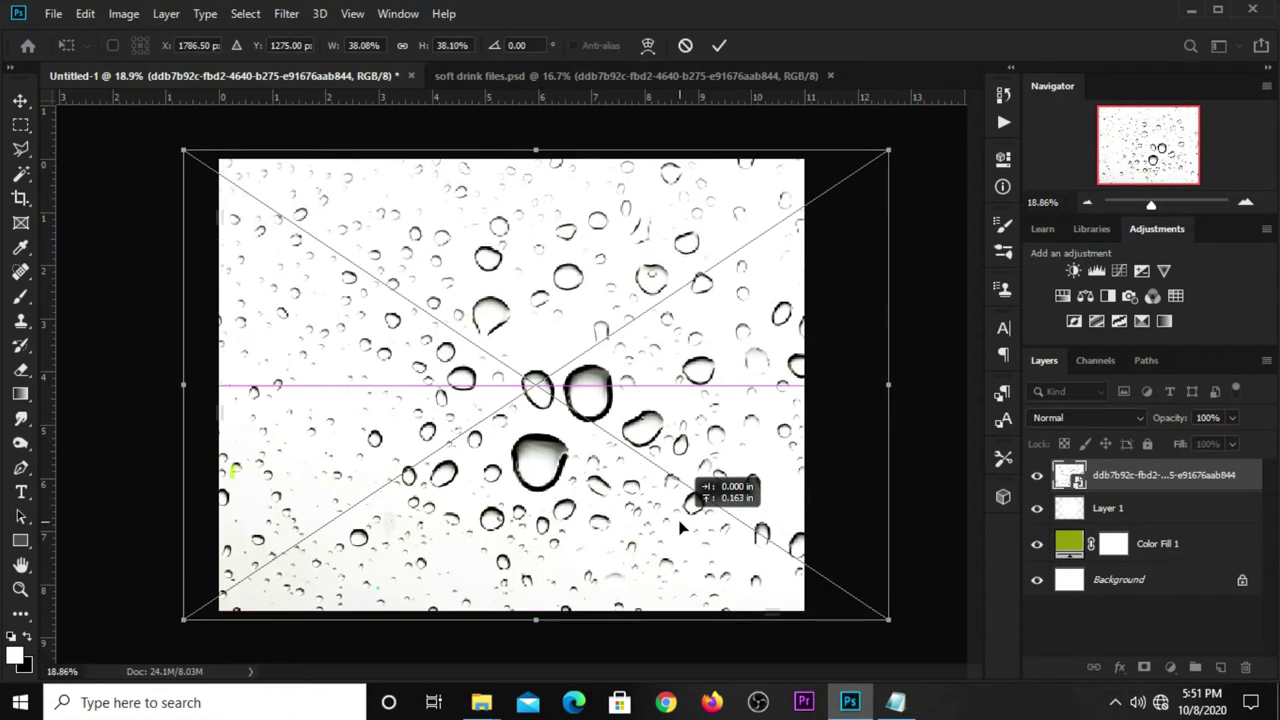
pyautogui.click(719, 45)
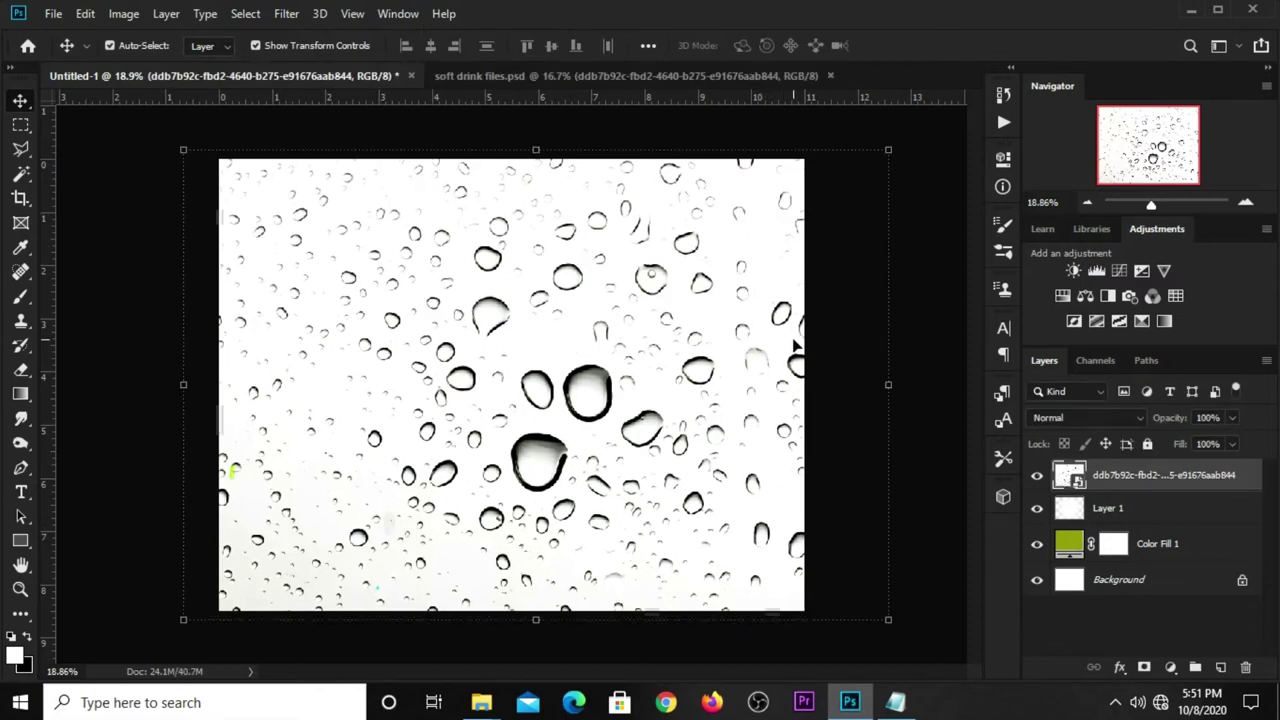
# Step: Blend the droplet layer as Overlay at 22% opacity
pyautogui.click(1063, 421)
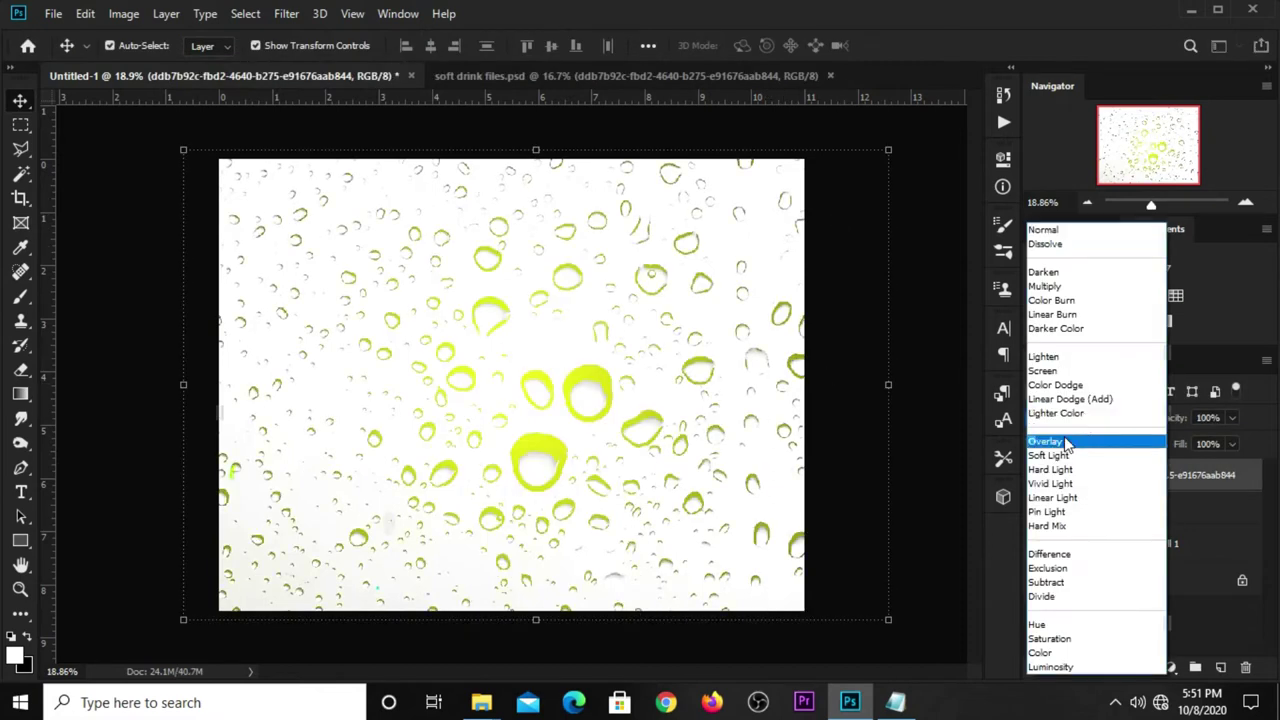
pyautogui.click(1063, 441)
pyautogui.click(1232, 420)
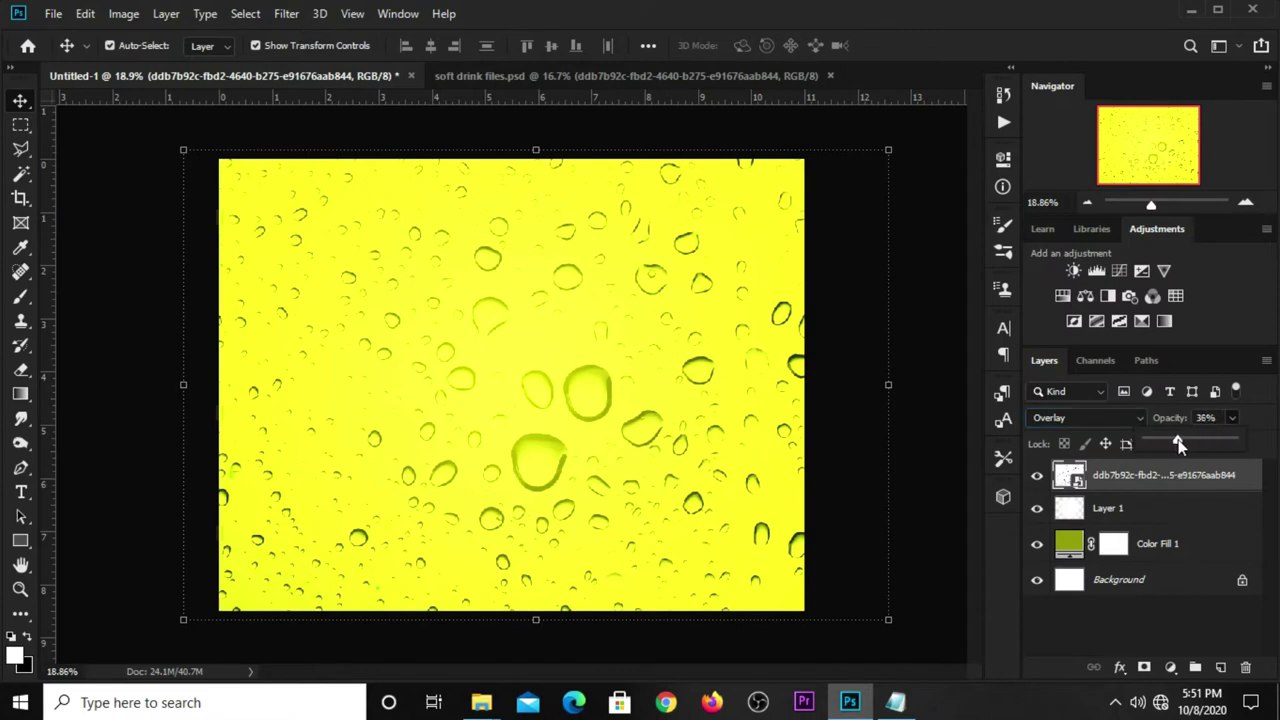
pyautogui.moveTo(1178, 444); pyautogui.dragTo(1167, 444)
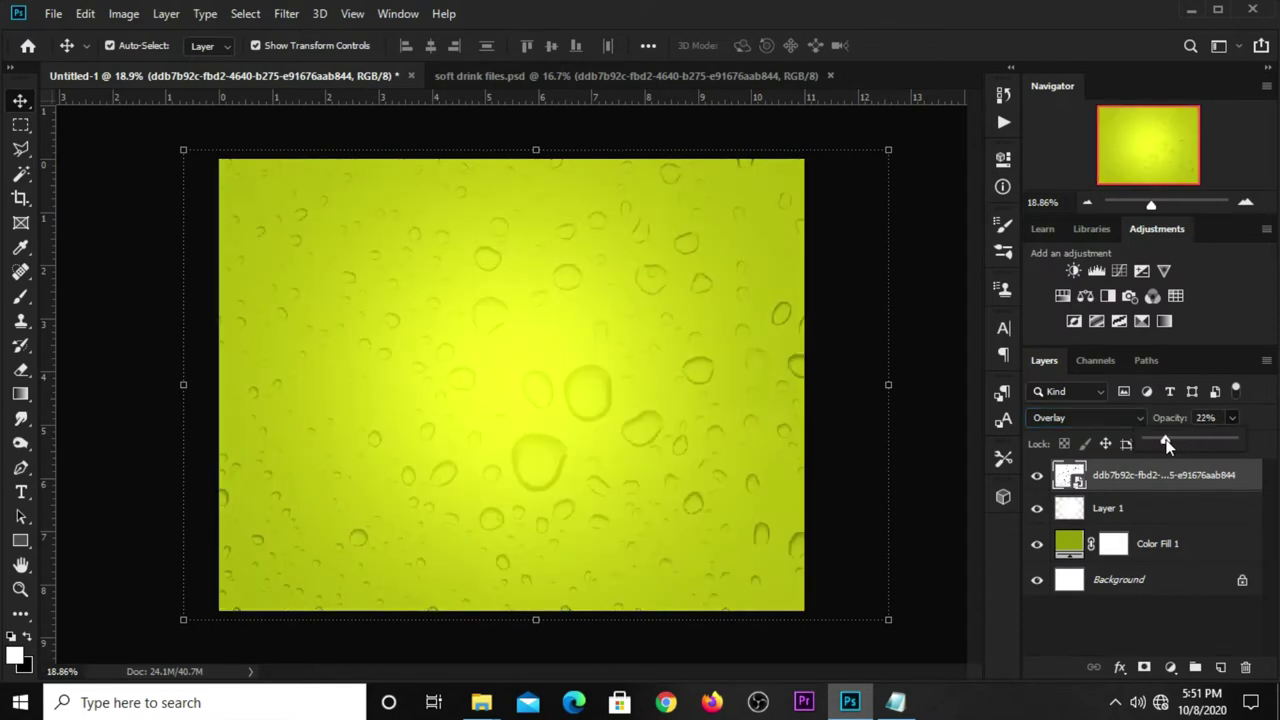
pyautogui.click(838, 412)
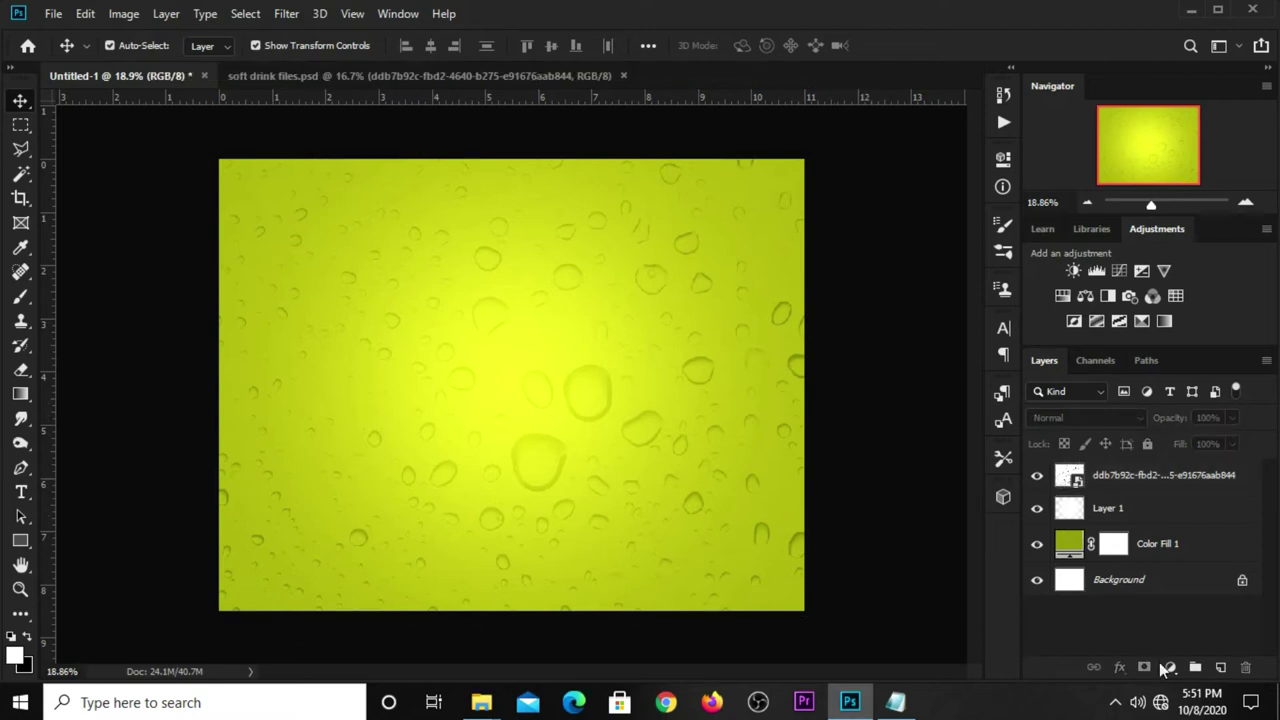
# Step: Add an Exposure adjustment layer with Gamma Correction 0.80, toggling it to compare
pyautogui.click(1166, 668)
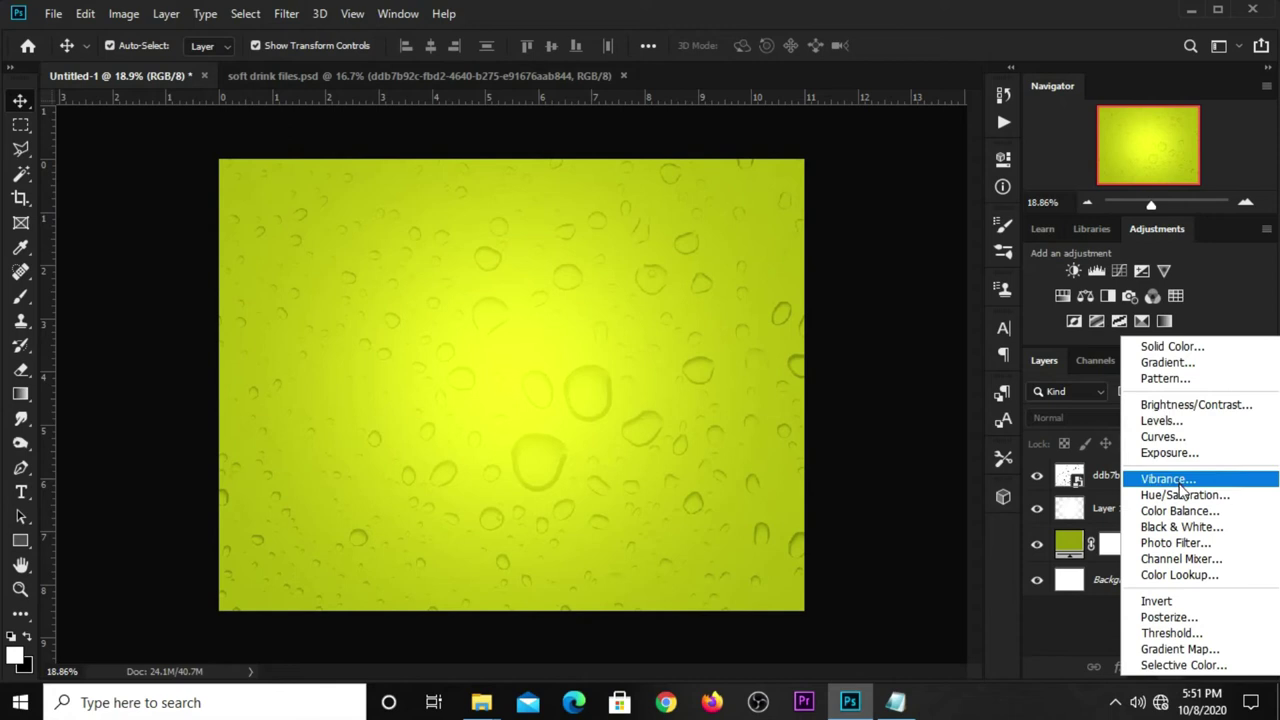
pyautogui.click(1170, 452)
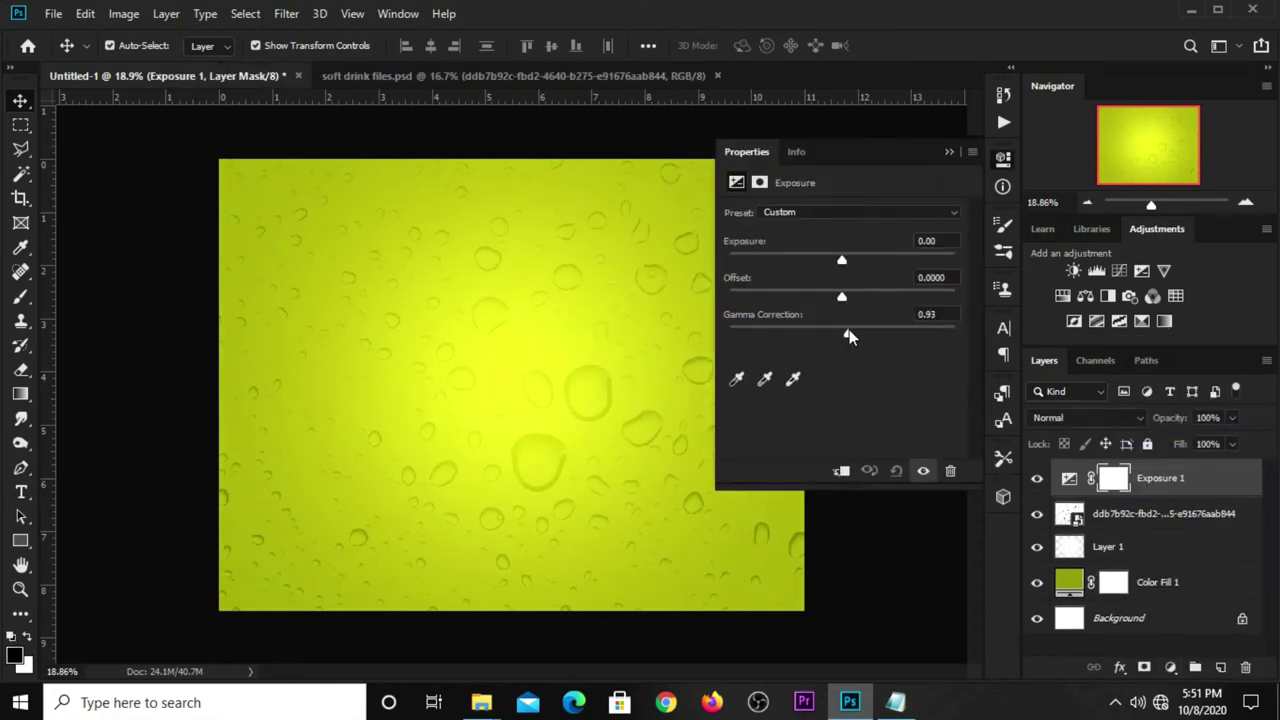
pyautogui.moveTo(847, 331); pyautogui.dragTo(852, 331)
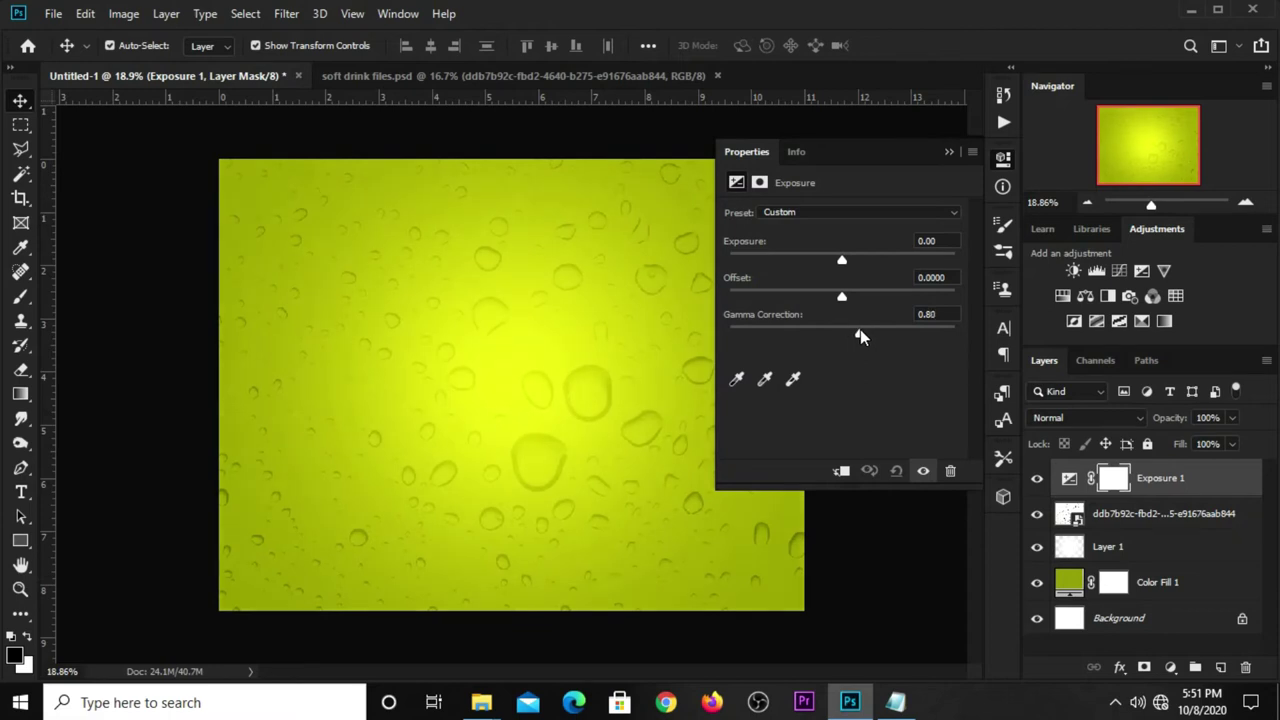
pyautogui.moveTo(955, 318); pyautogui.dragTo(908, 318)
pyautogui.click(948, 153)
pyautogui.click(1037, 479)
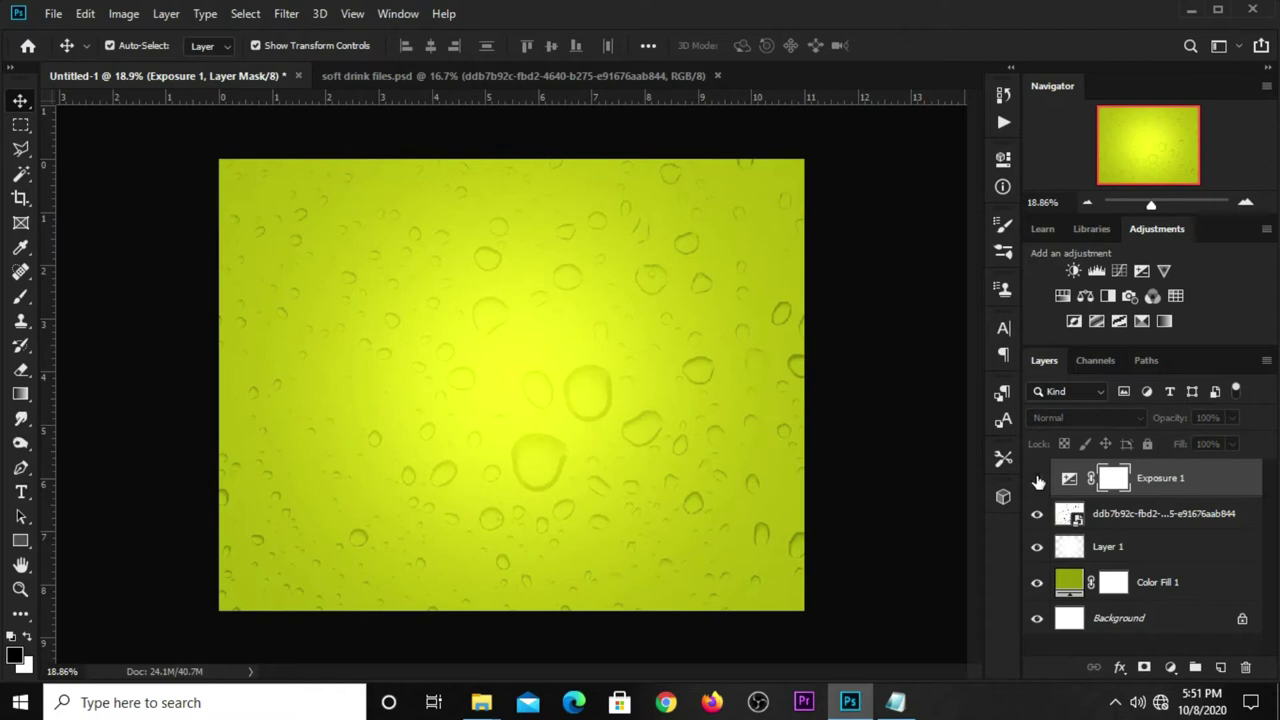
pyautogui.click(877, 400)
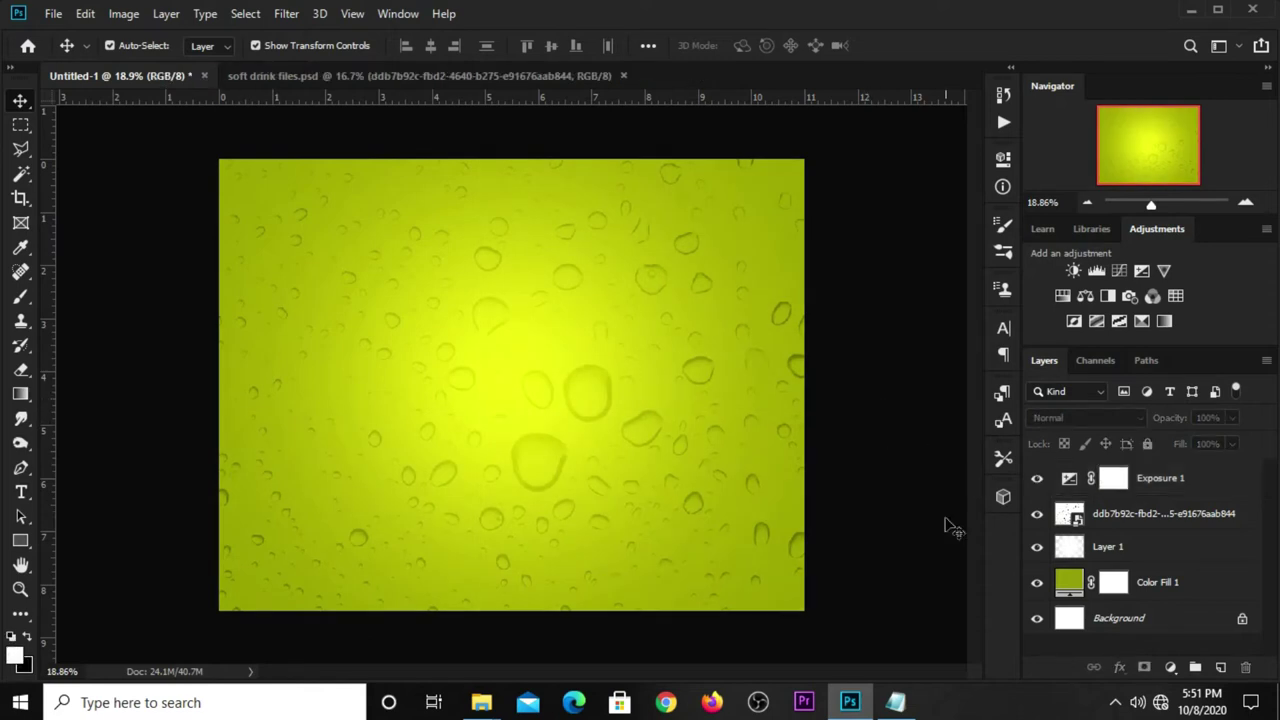
# Step: Drag the drink can from soft drink files.psd onto the poster's left side
pyautogui.click(361, 89)
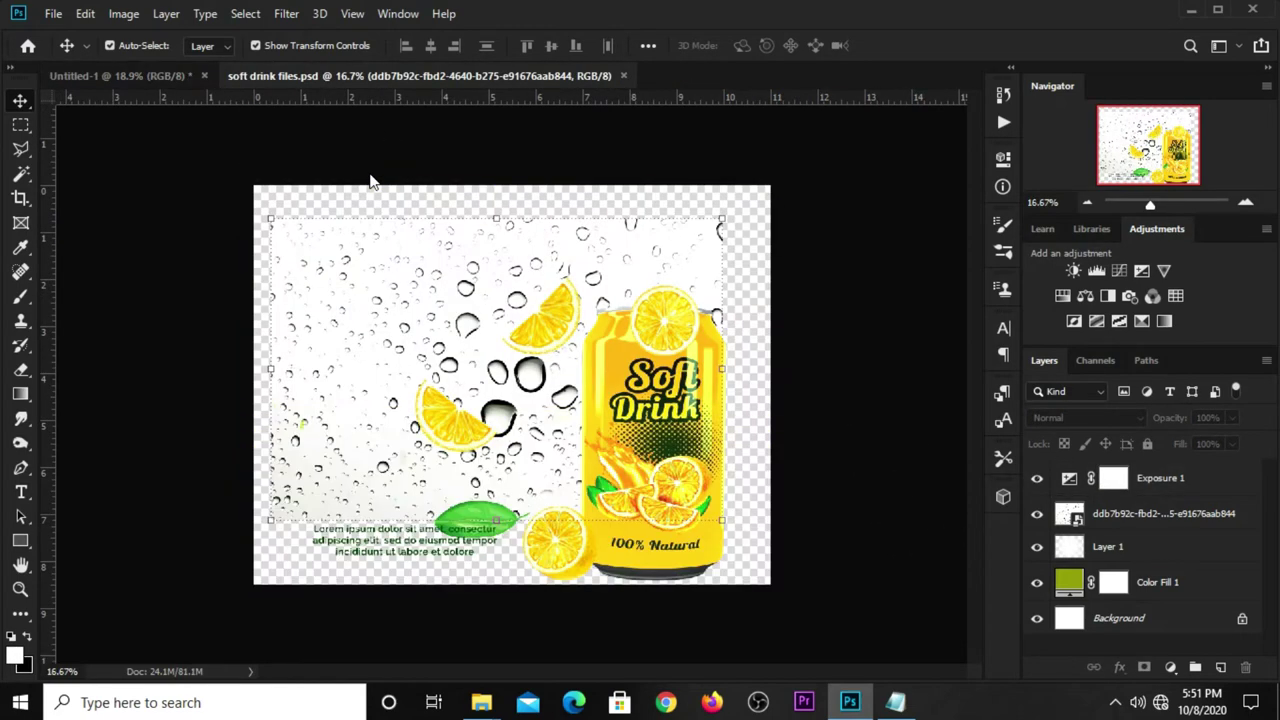
pyautogui.click(434, 143)
pyautogui.click(632, 479)
pyautogui.press('ctrl')
pyautogui.moveTo(632, 479); pyautogui.dragTo(277, 281)
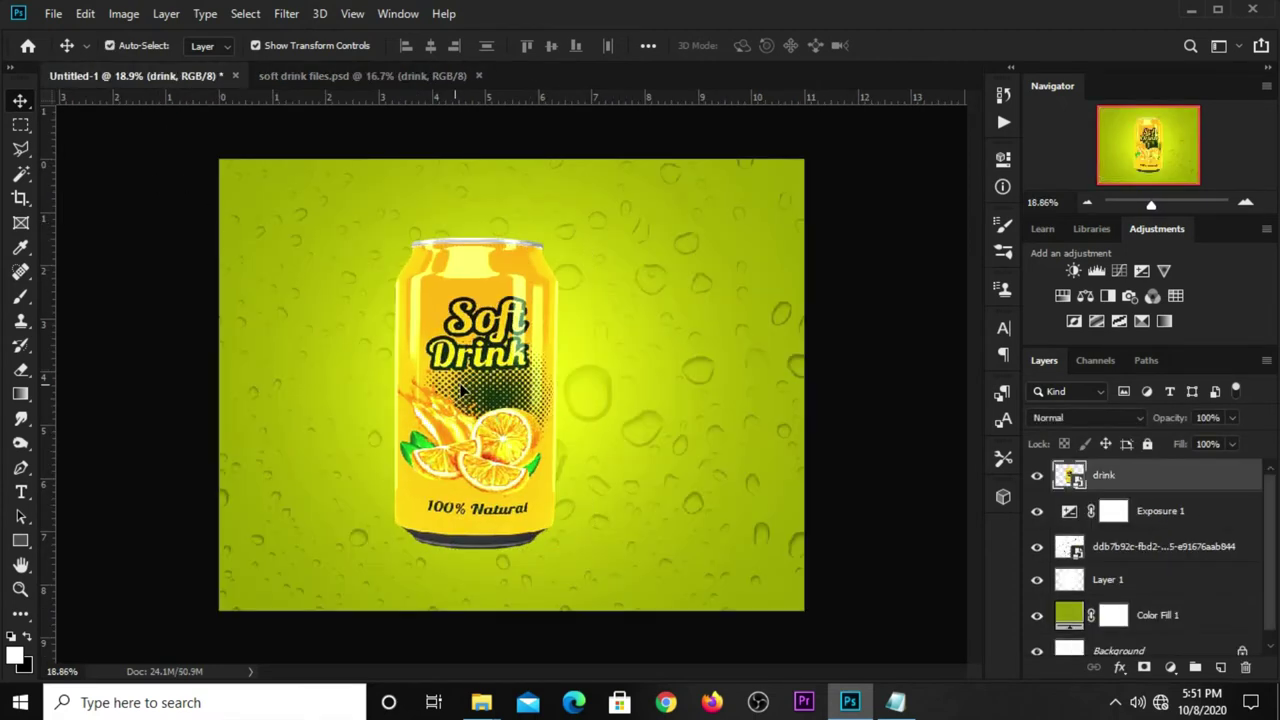
pyautogui.moveTo(530, 371); pyautogui.dragTo(412, 380)
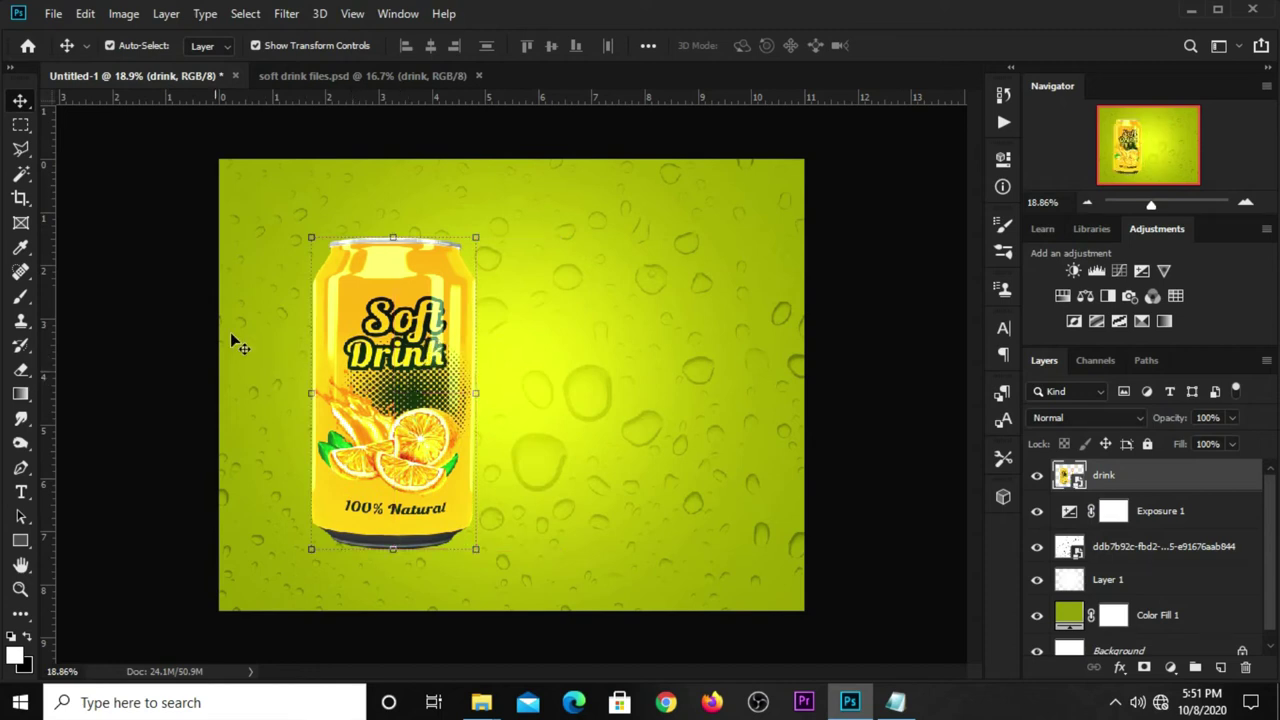
# Step: Bring the ice-cube layer into the poster, enlarged and lowered along the bottom edge
pyautogui.click(331, 75)
pyautogui.click(845, 262)
pyautogui.click(1037, 541)
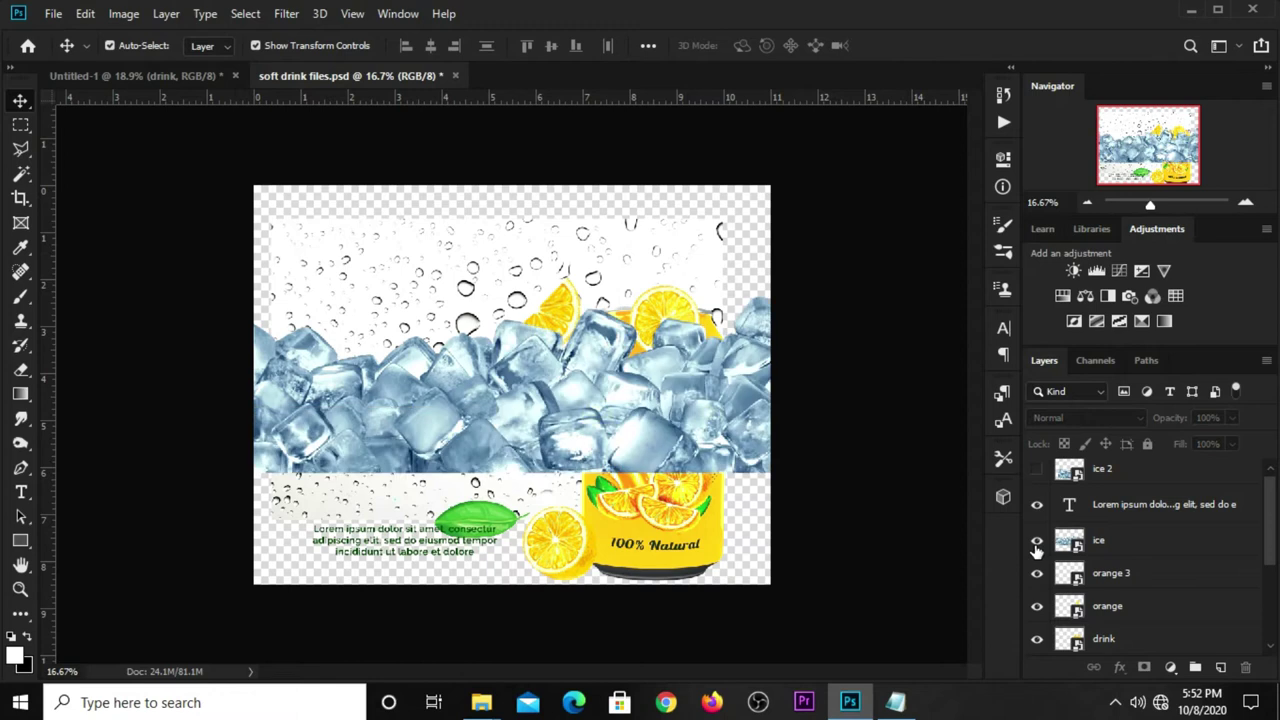
pyautogui.click(1126, 549)
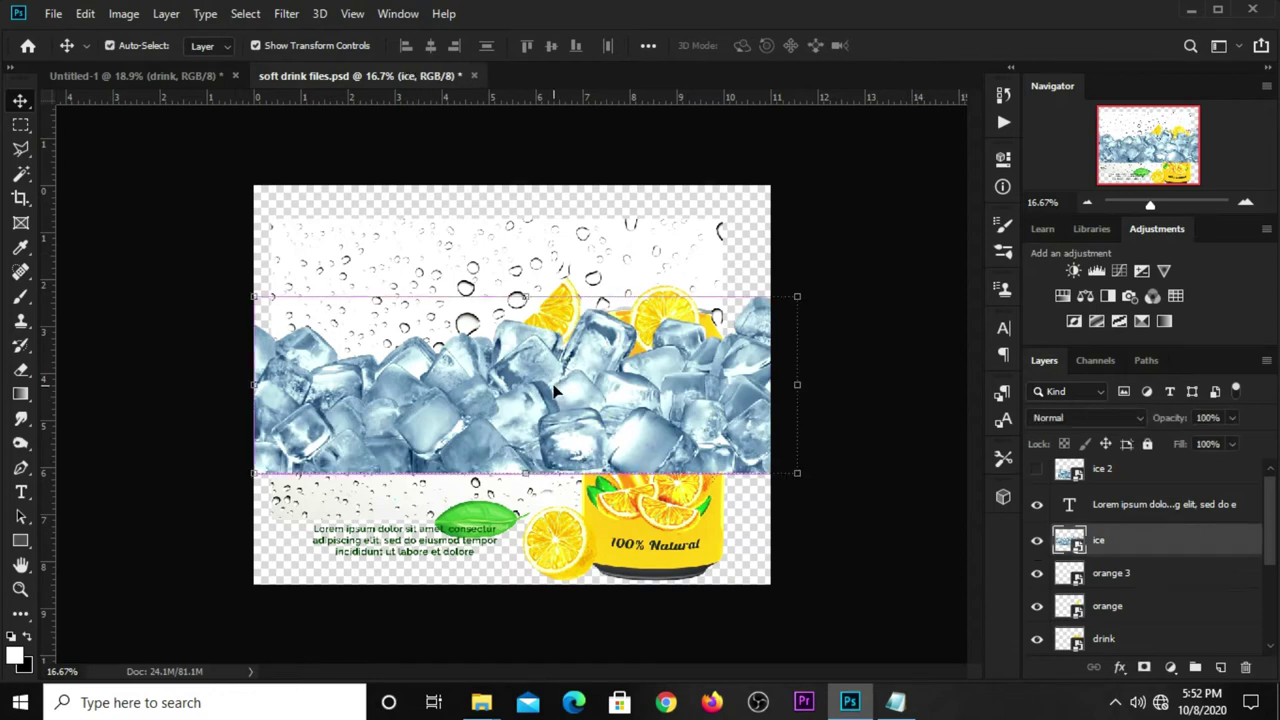
pyautogui.moveTo(176, 117)
pyautogui.mouseDown()
pyautogui.moveTo(530, 402)
pyautogui.moveTo(509, 580)
pyautogui.mouseUp()
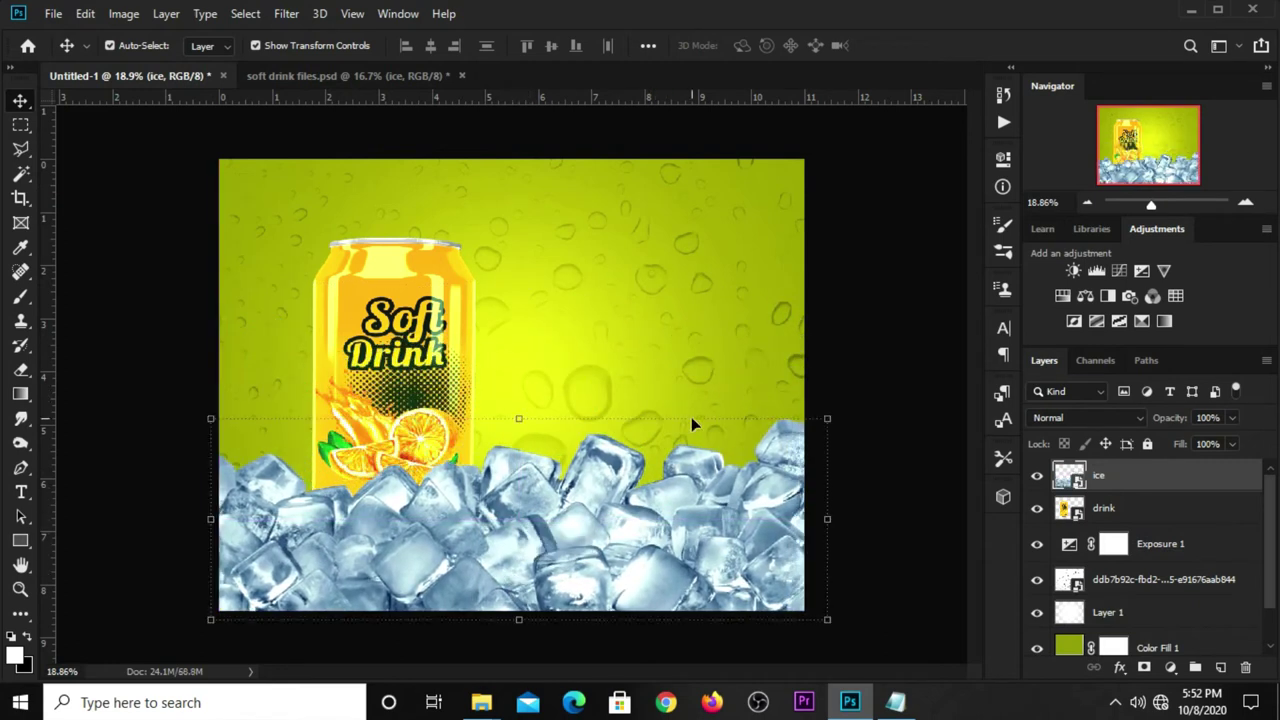
pyautogui.hotkey('ctrl', 't')
pyautogui.moveTo(827, 418); pyautogui.dragTo(840, 410)
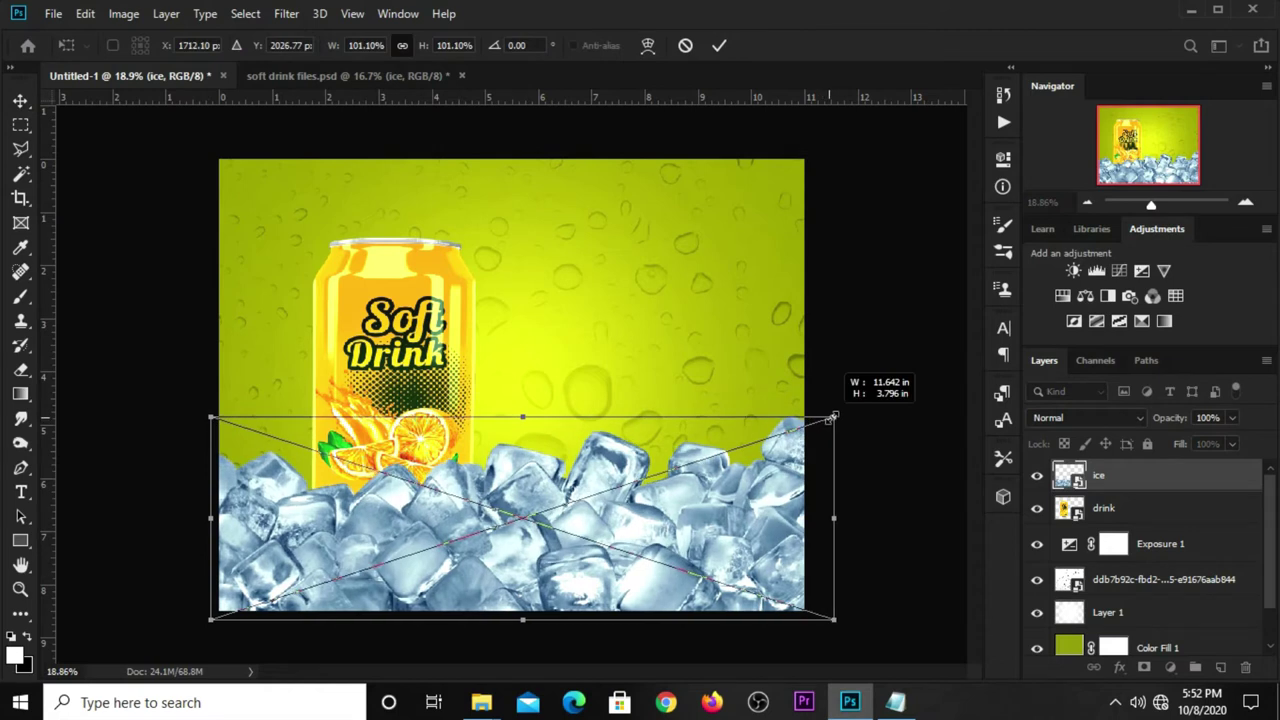
pyautogui.moveTo(714, 486)
pyautogui.mouseDown()
pyautogui.moveTo(697, 500)
pyautogui.moveTo(714, 523)
pyautogui.moveTo(706, 545)
pyautogui.mouseUp()
pyautogui.click(719, 45)
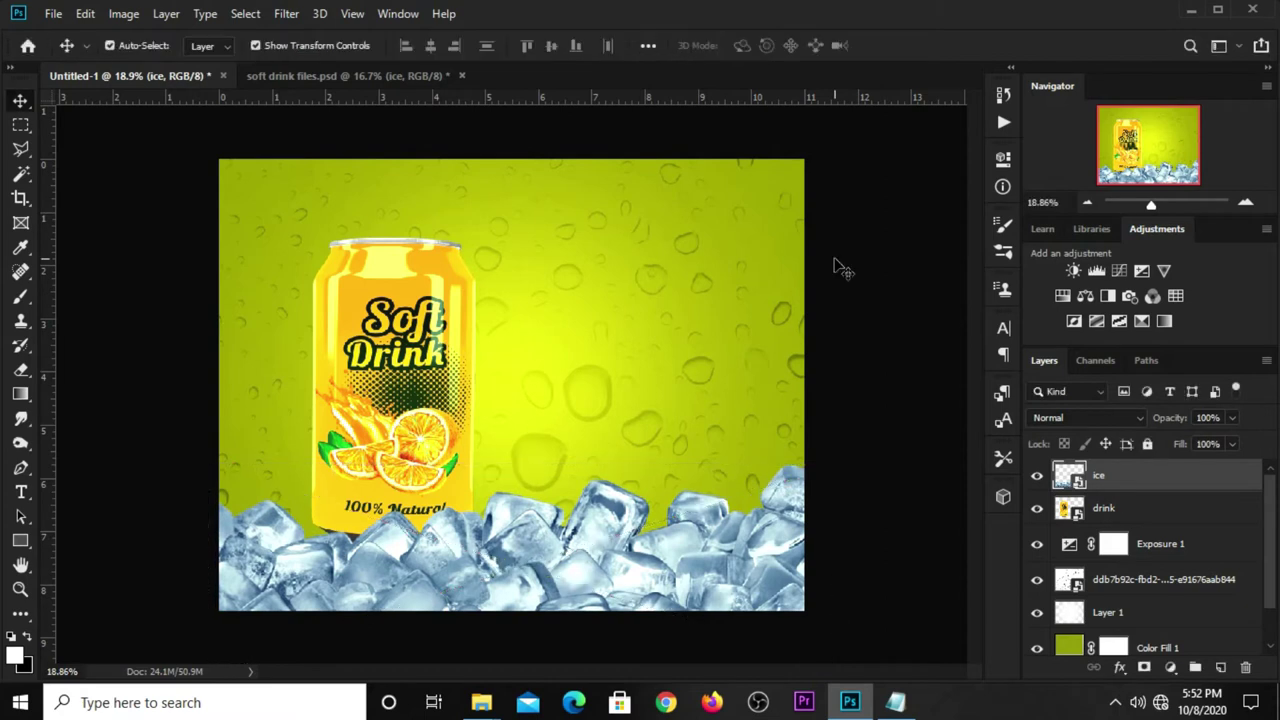
pyautogui.keyDown('ctrl'); pyautogui.click(407, 420); pyautogui.keyUp('ctrl')
# Step: Tilt the can about -3.65°, scale it to roughly 92% and sink its base into the ice
pyautogui.hotkey('ctrl', 't')
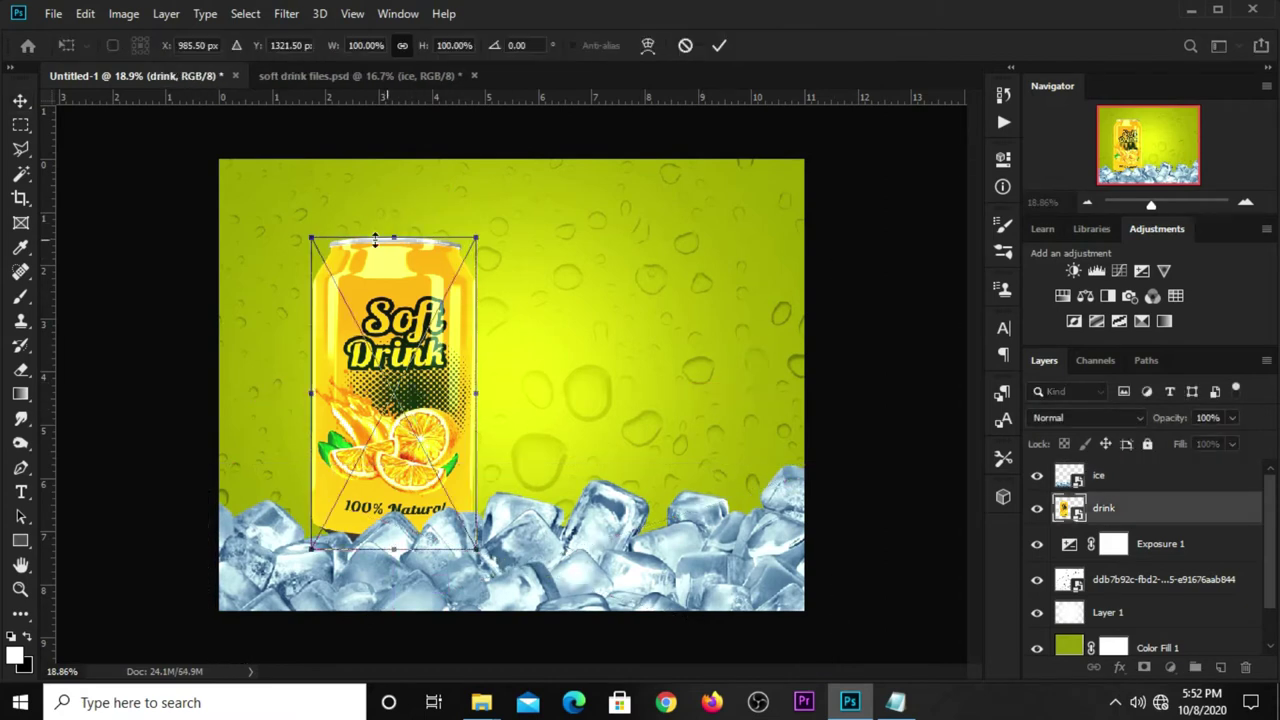
pyautogui.moveTo(309, 233); pyautogui.dragTo(308, 262)
pyautogui.moveTo(410, 337); pyautogui.dragTo(387, 347)
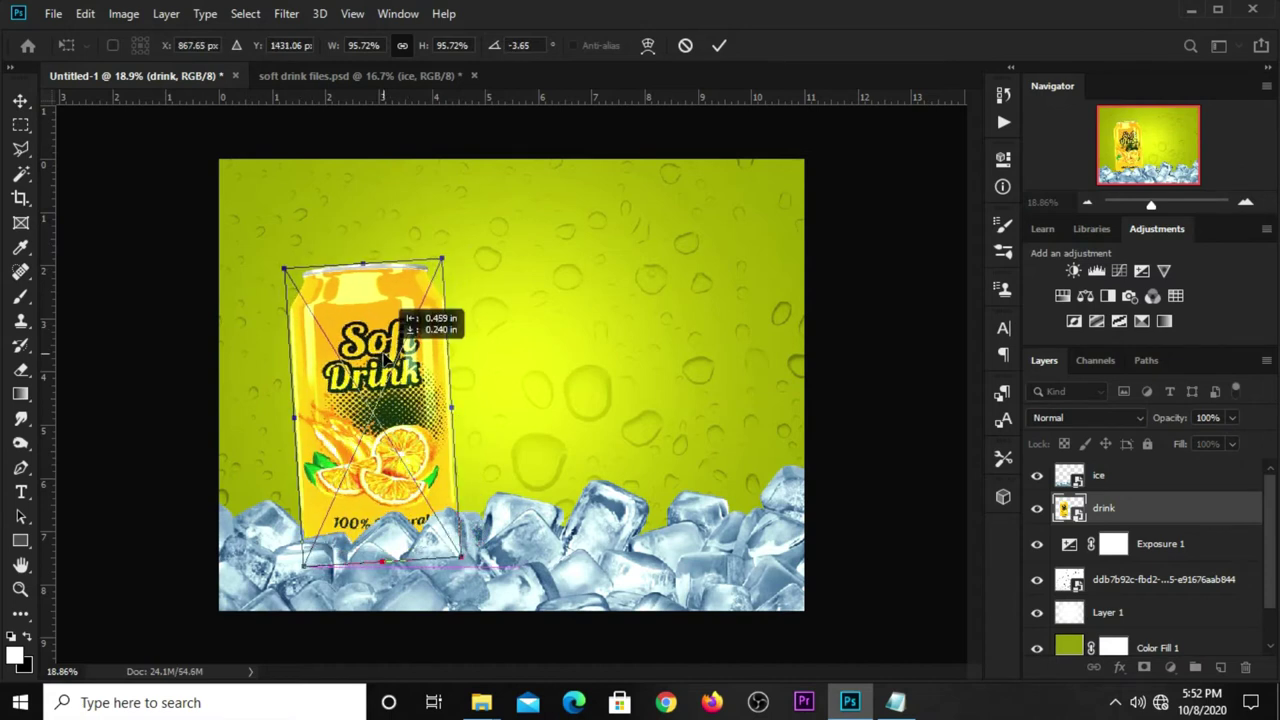
pyautogui.moveTo(441, 259); pyautogui.dragTo(437, 264)
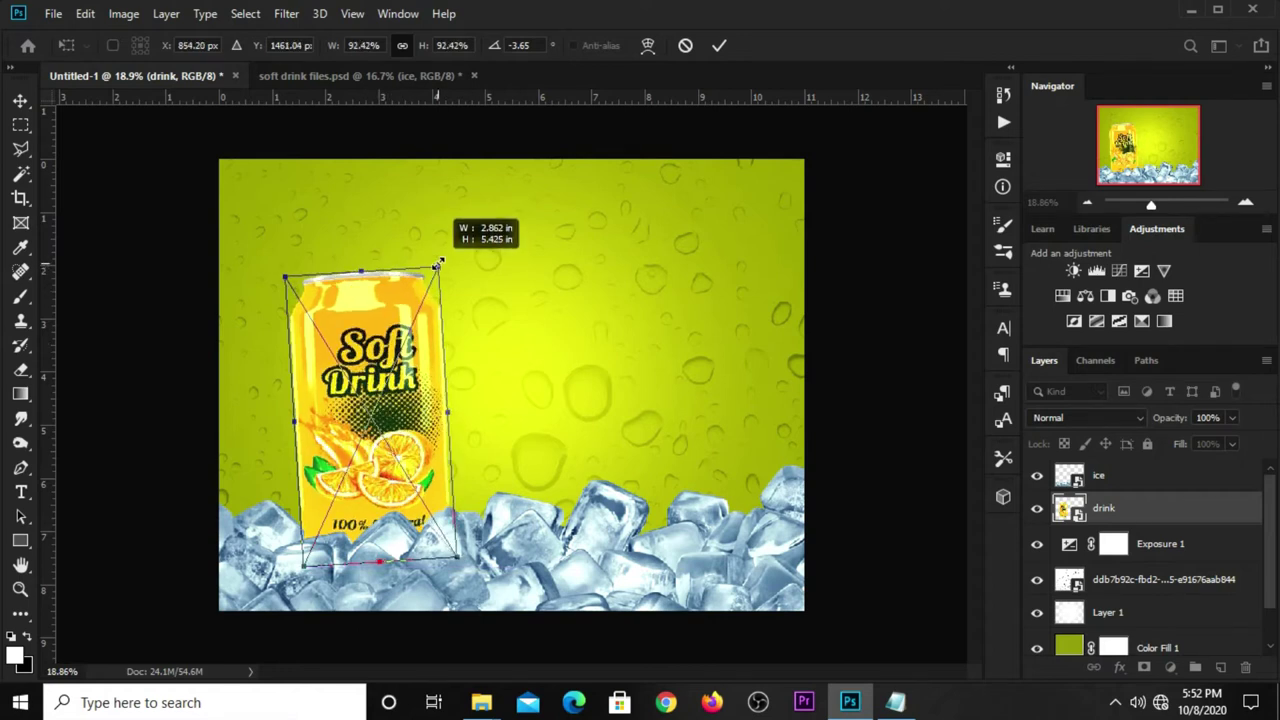
pyautogui.click(719, 45)
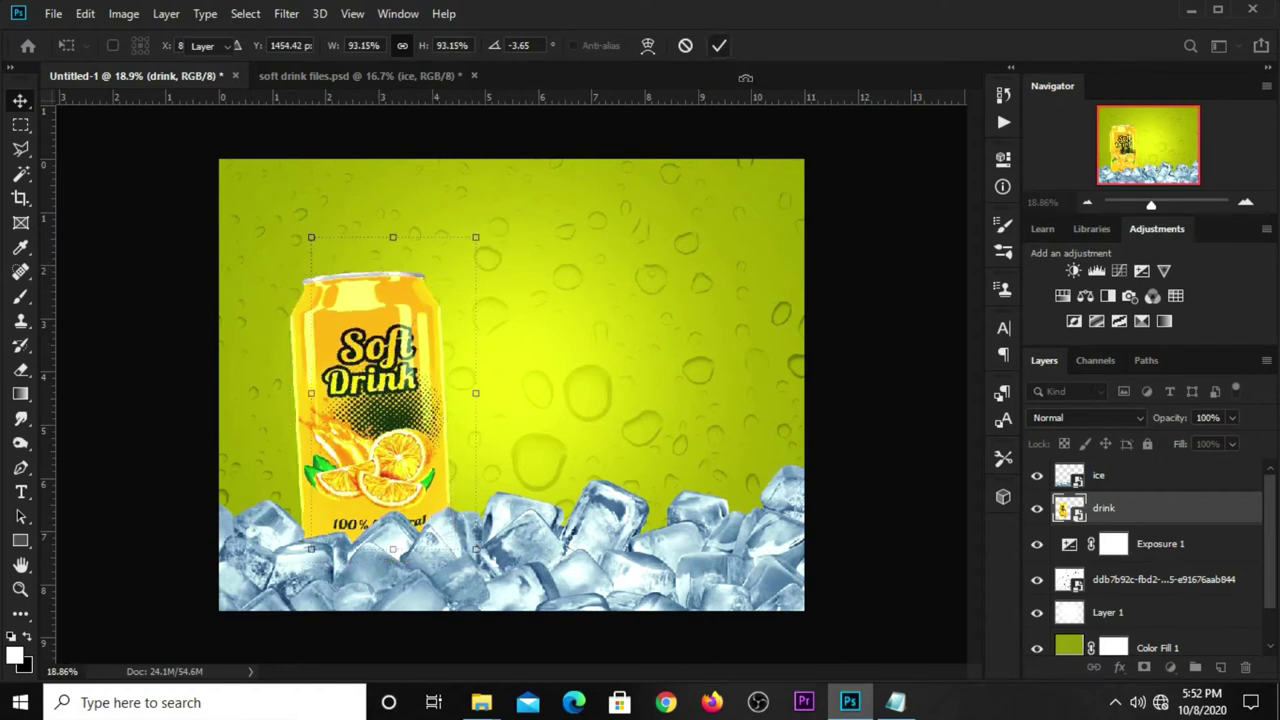
pyautogui.click(842, 210)
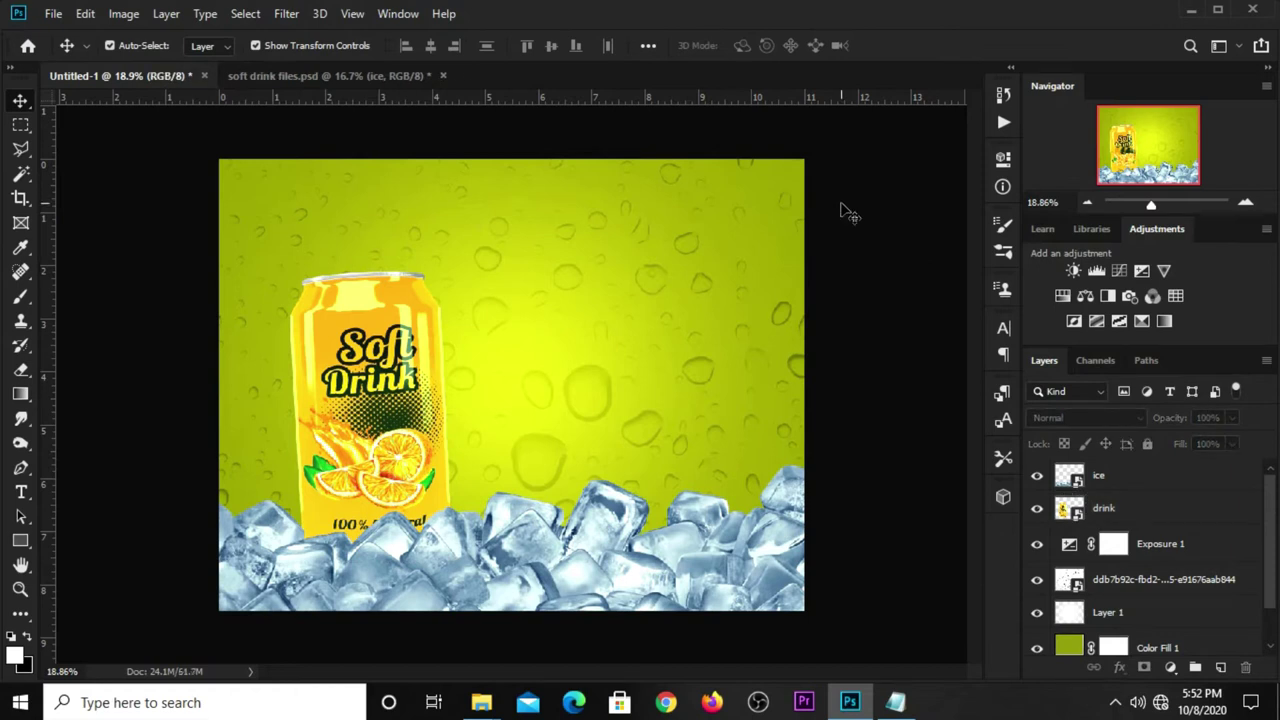
# Step: Duplicate the droplet texture layer and move the copy above the drink can
pyautogui.scroll(-1, 1130, 525)
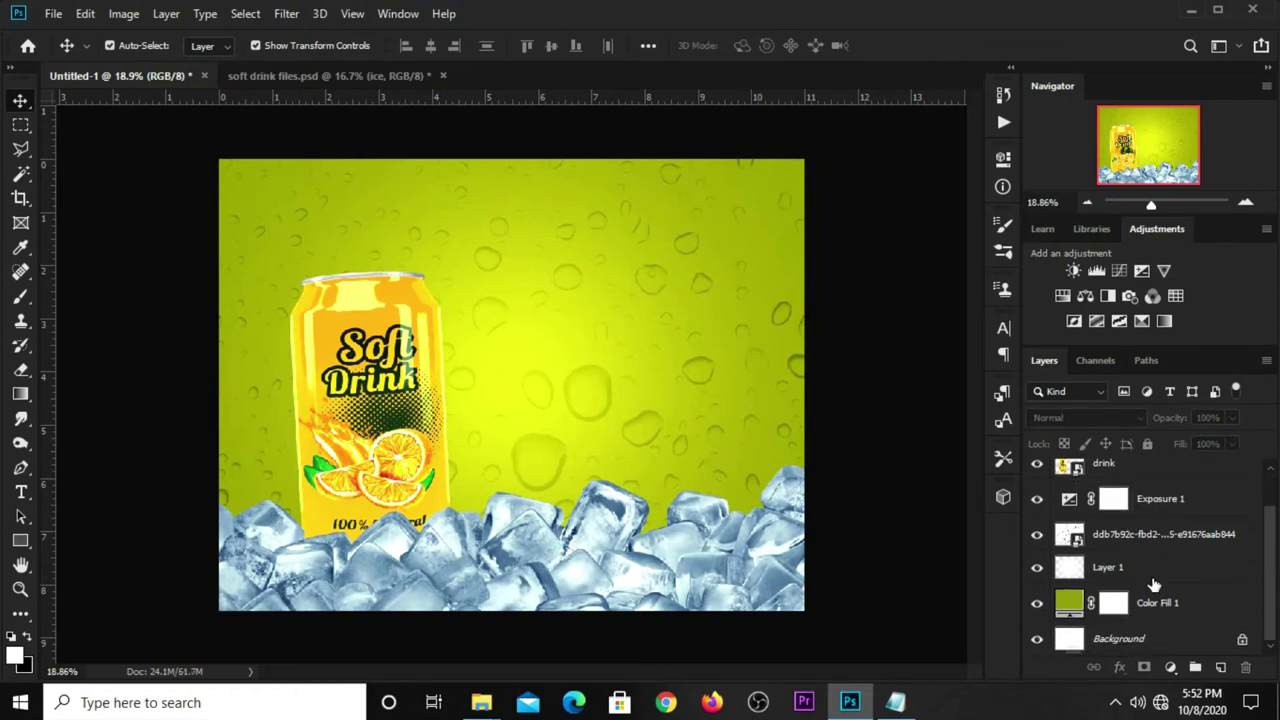
pyautogui.click(1148, 575)
pyautogui.click(1145, 541)
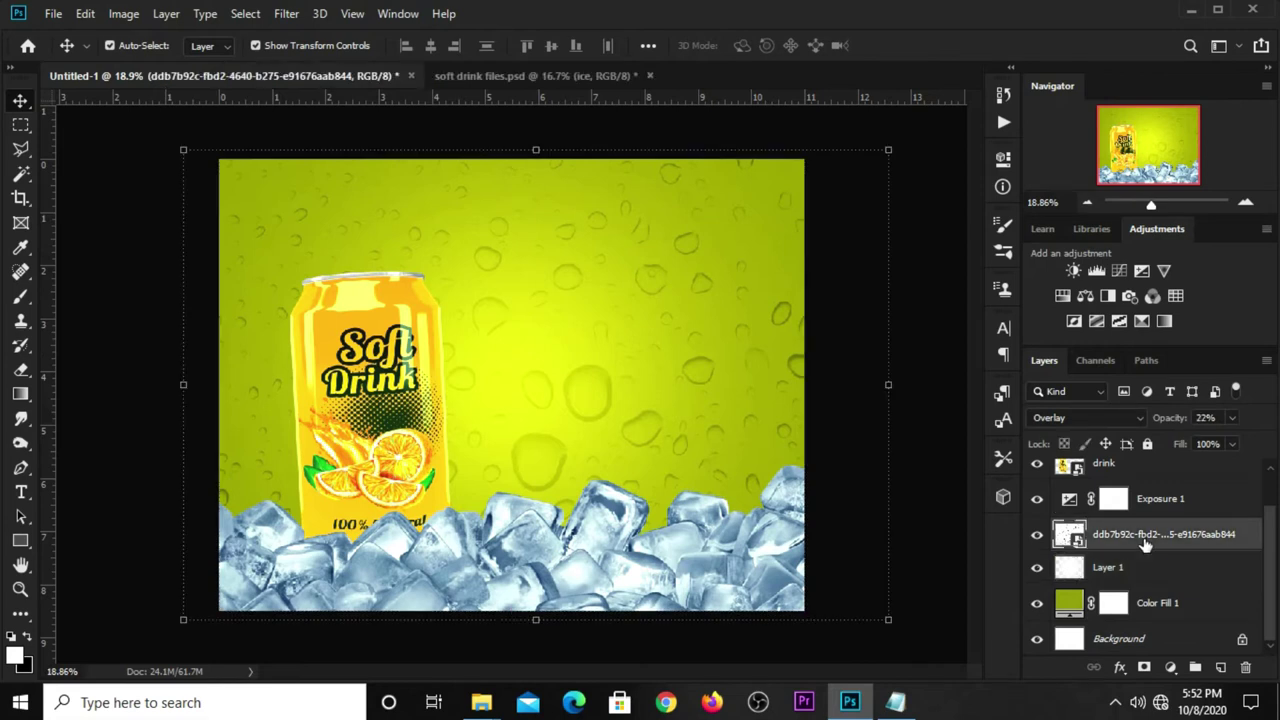
pyautogui.scroll(1, 1140, 548)
pyautogui.click(1036, 580)
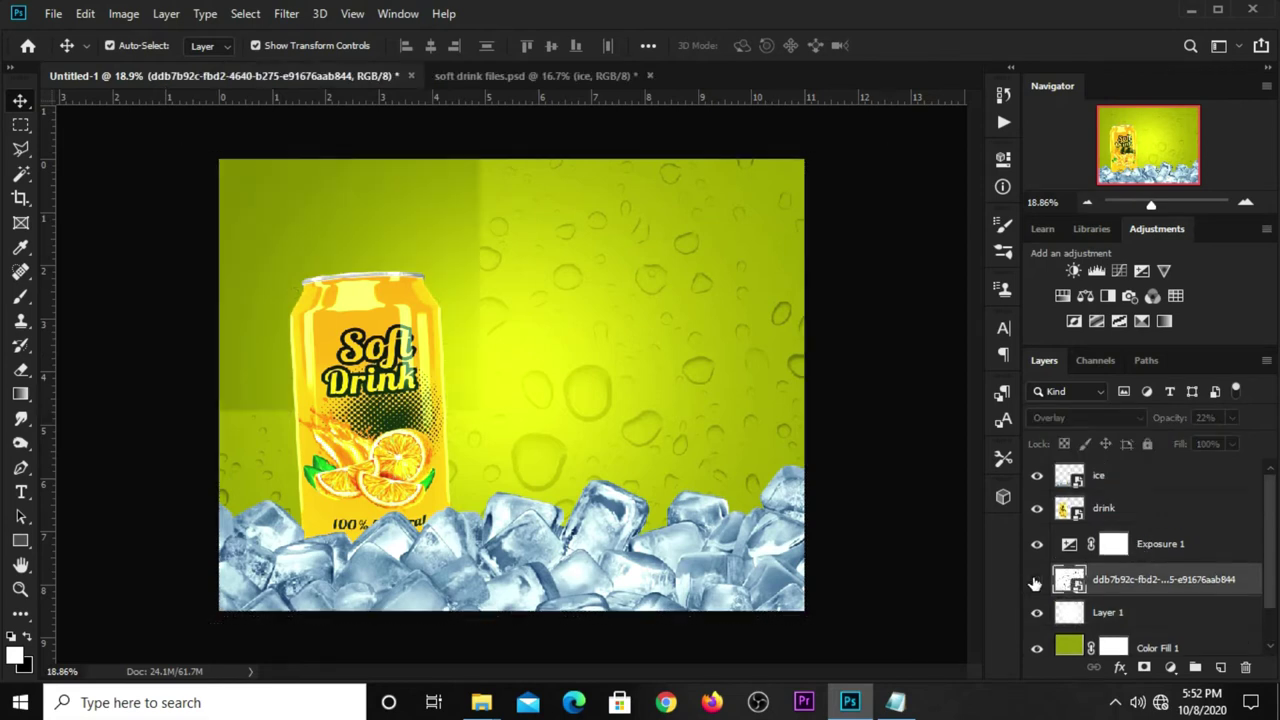
pyautogui.click(1036, 580)
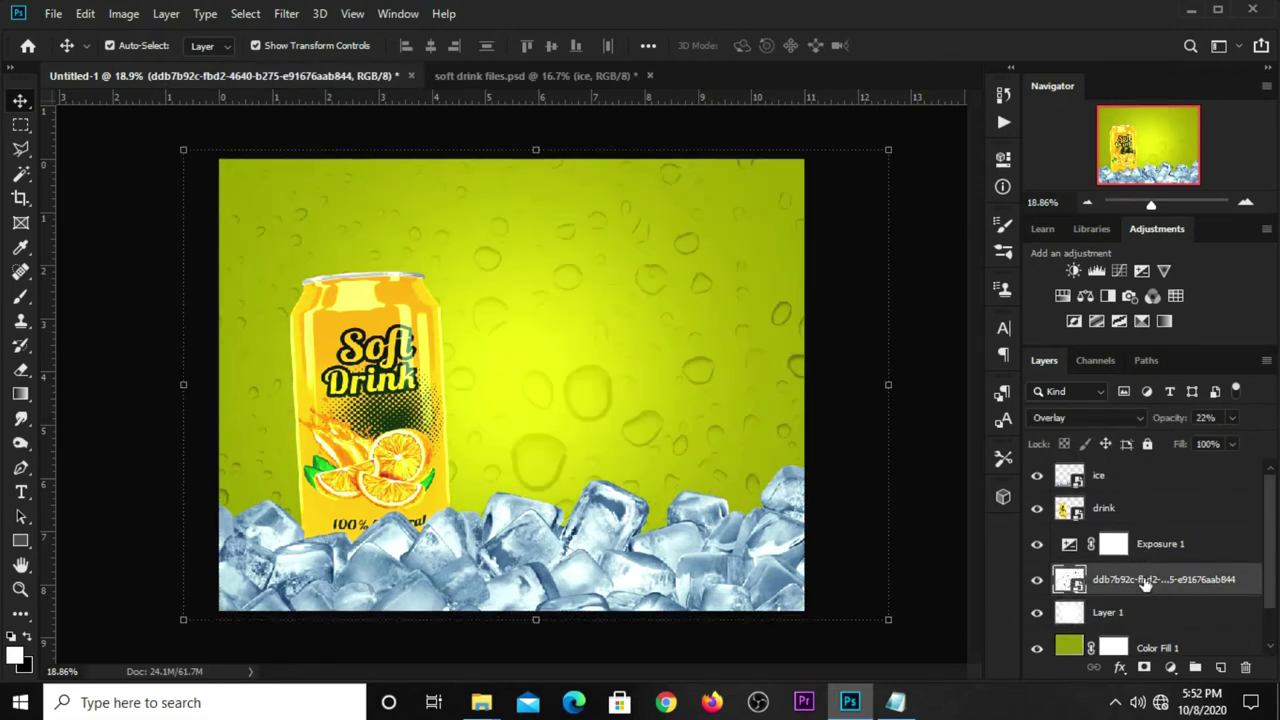
pyautogui.hotkey('ctrl', 'j')
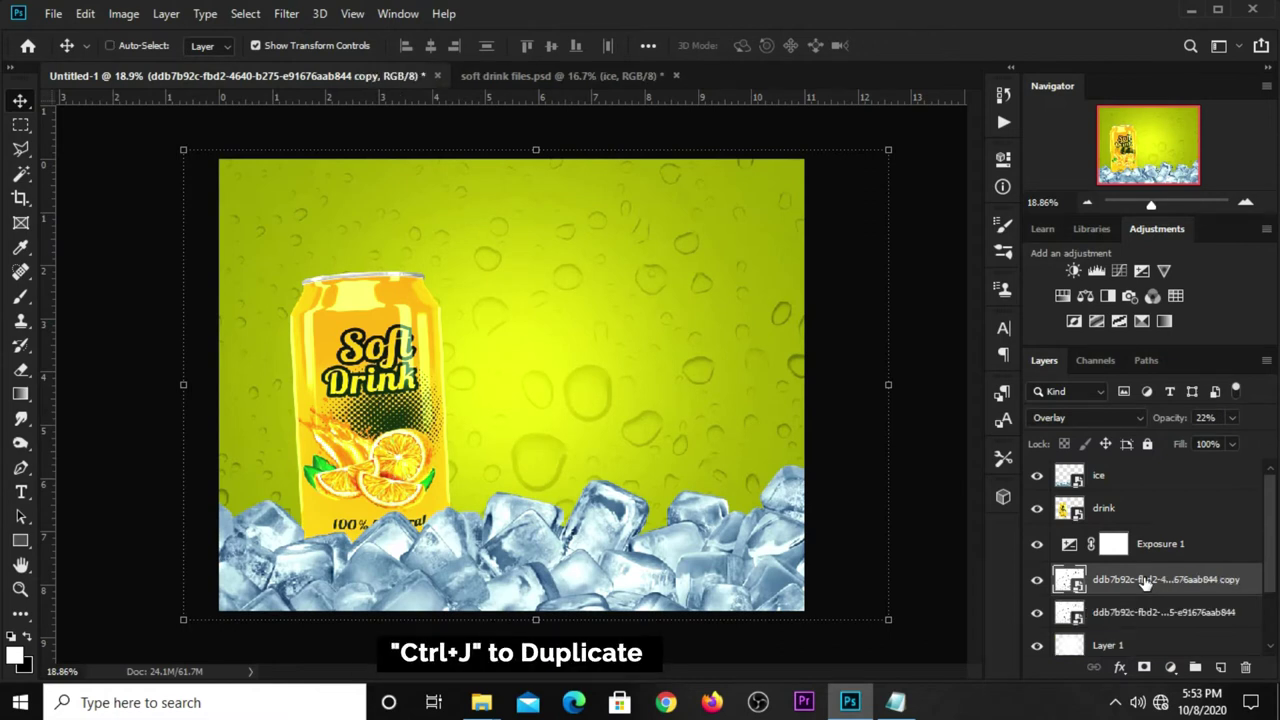
pyautogui.moveTo(1143, 585); pyautogui.dragTo(1138, 495)
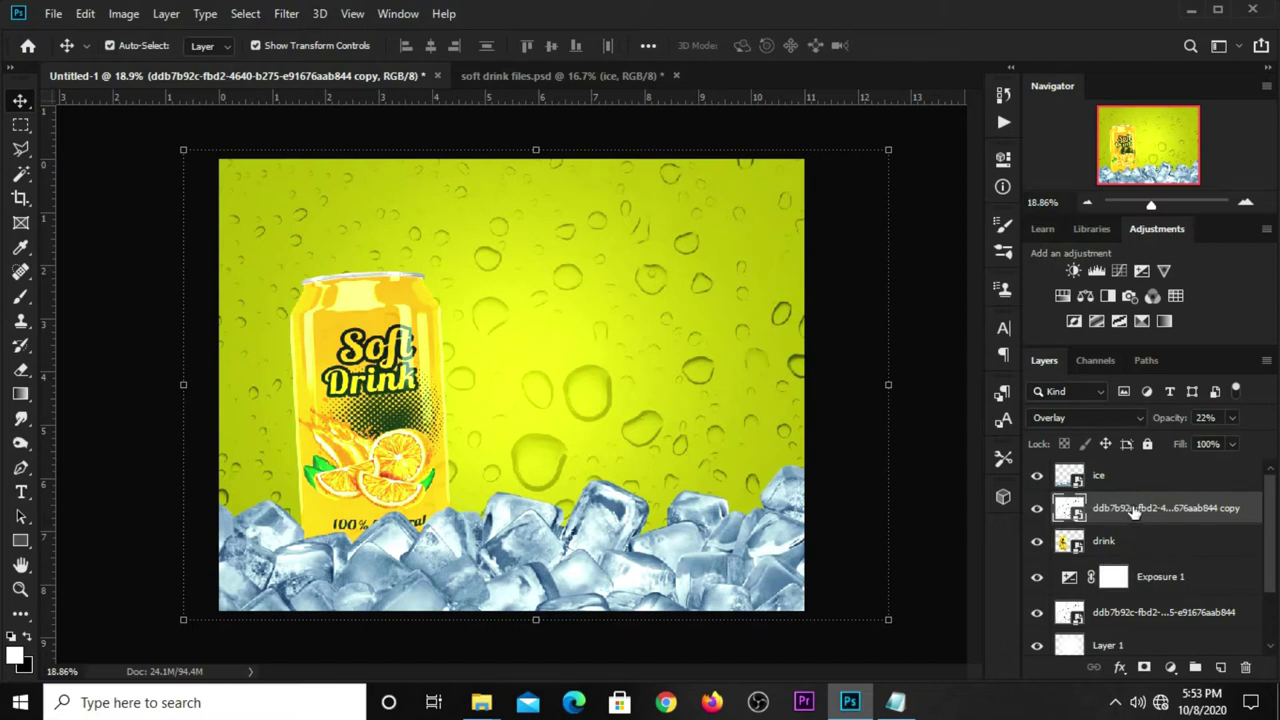
# Step: Mask the texture copy to the can's shape and blend it as Multiply at 28%
pyautogui.keyDown('ctrl'); pyautogui.click(1068, 543); pyautogui.keyUp('ctrl')
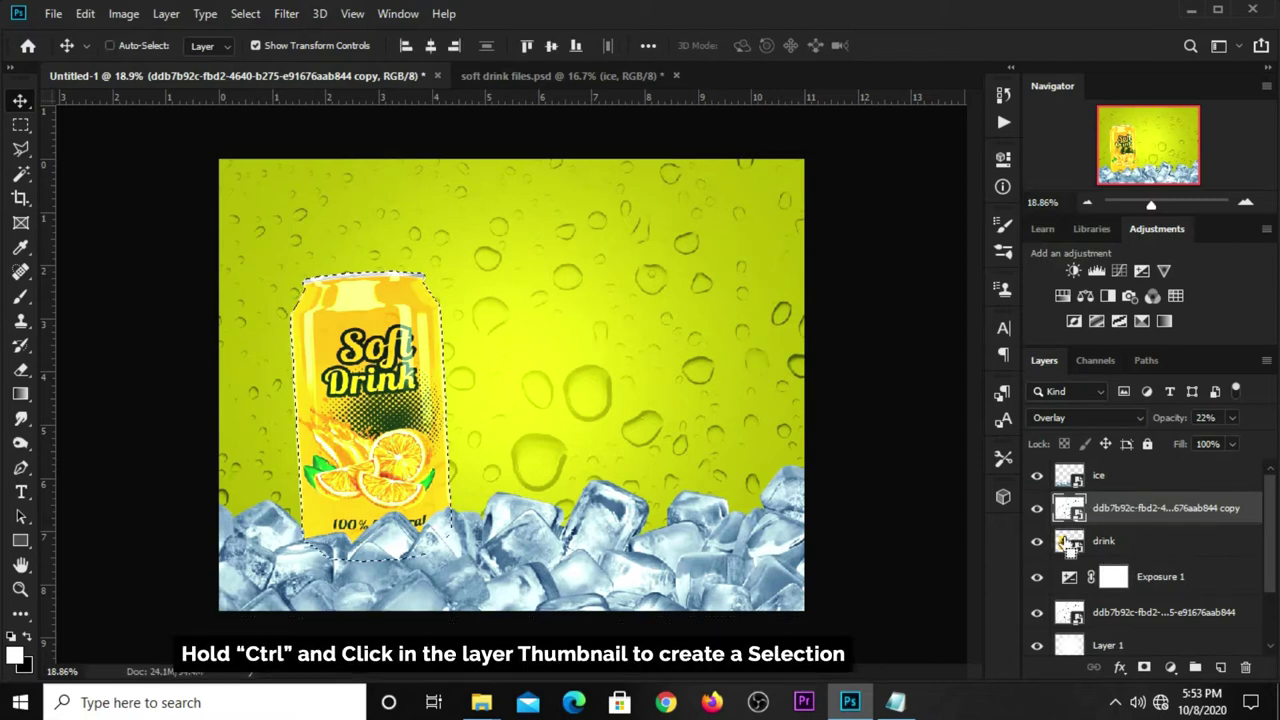
pyautogui.click(1144, 667)
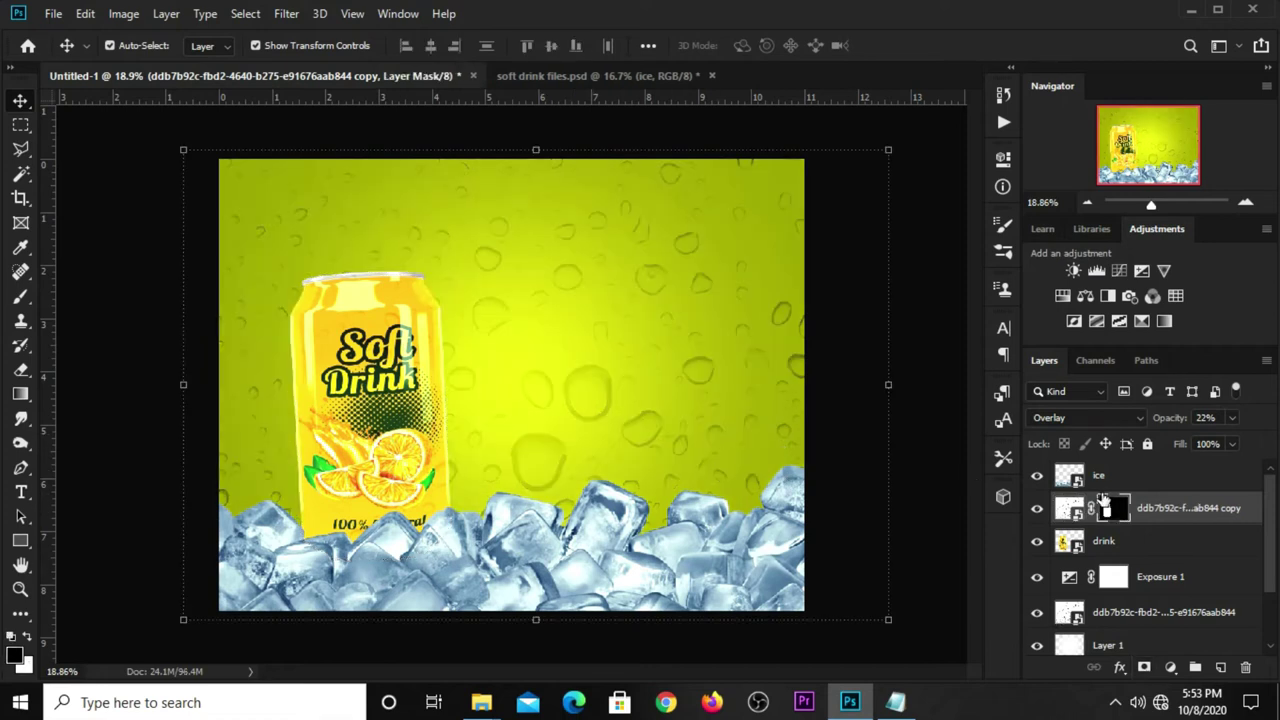
pyautogui.click(1092, 420)
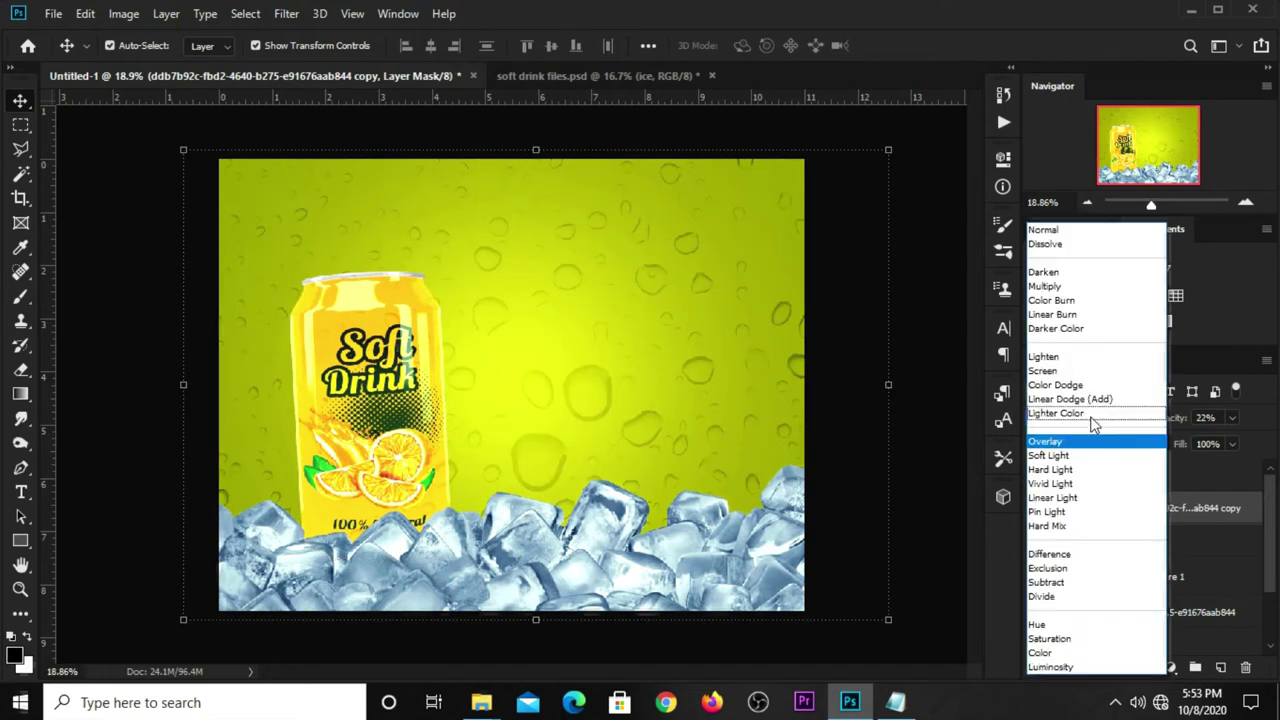
pyautogui.click(1061, 289)
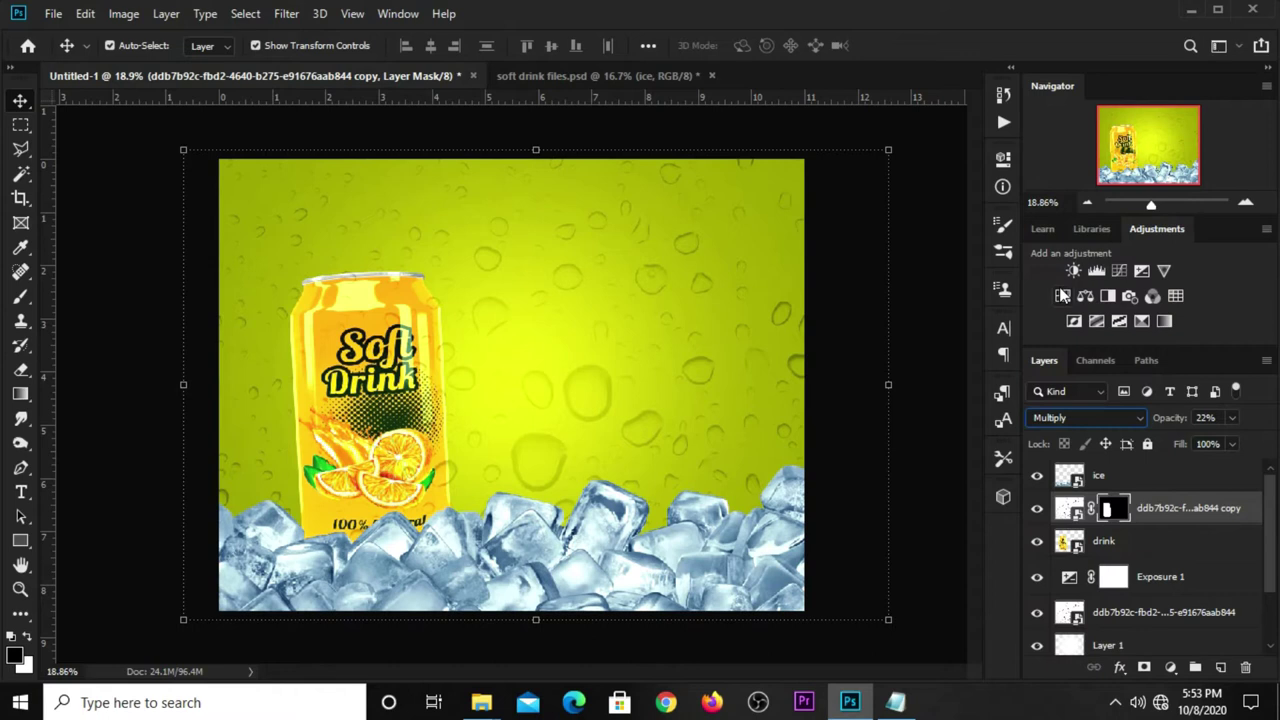
pyautogui.click(1232, 418)
pyautogui.moveTo(1208, 442); pyautogui.dragTo(1203, 446)
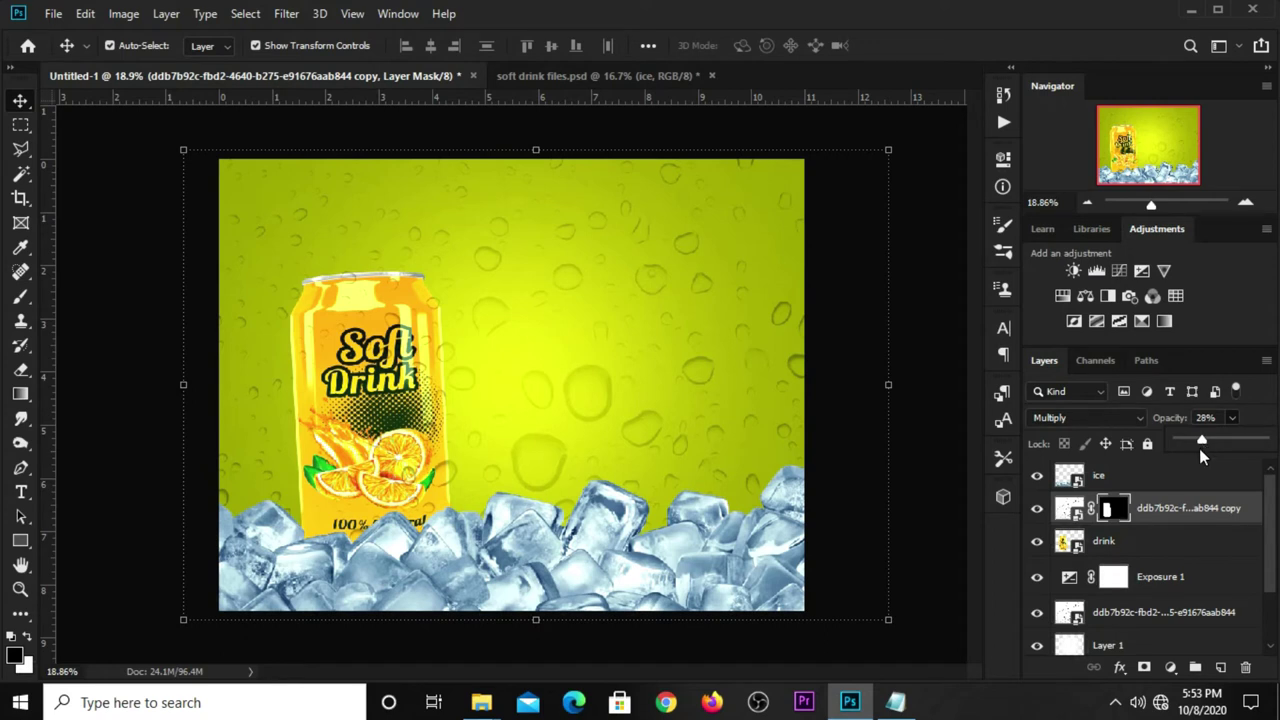
# Step: Group the texture copy with the drink layer as Group 1
pyautogui.click(1166, 482)
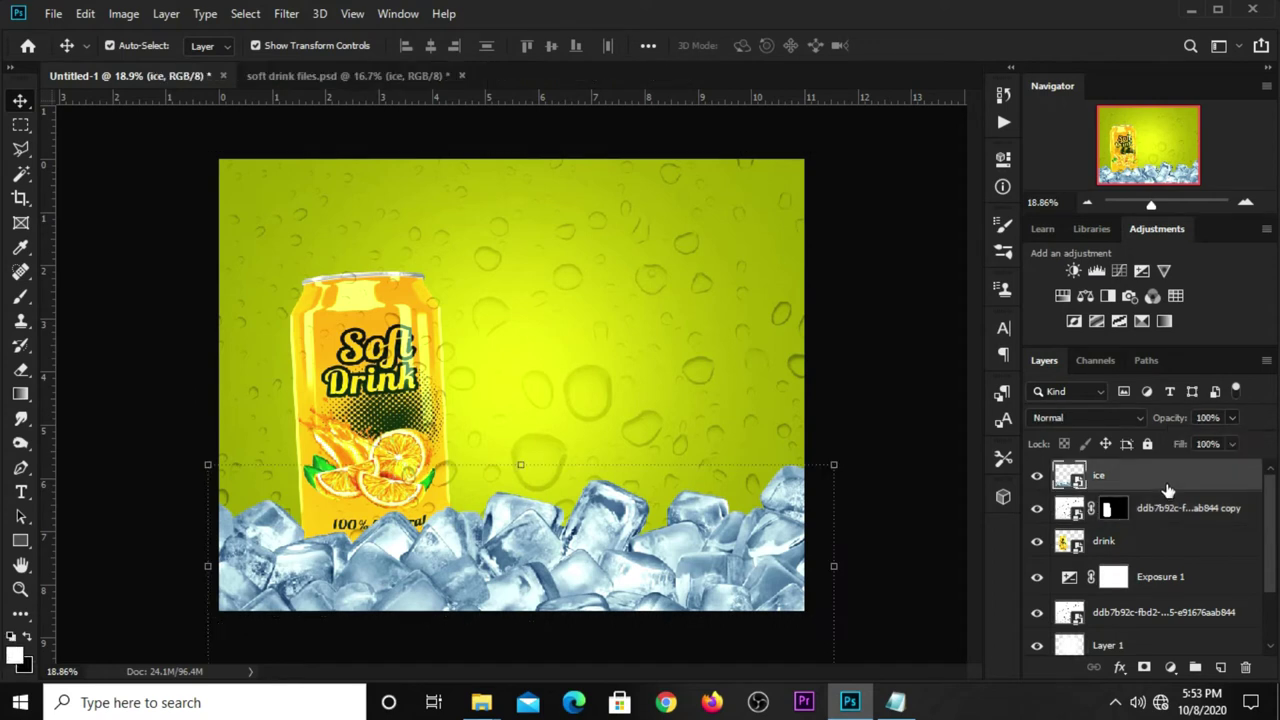
pyautogui.click(1163, 511)
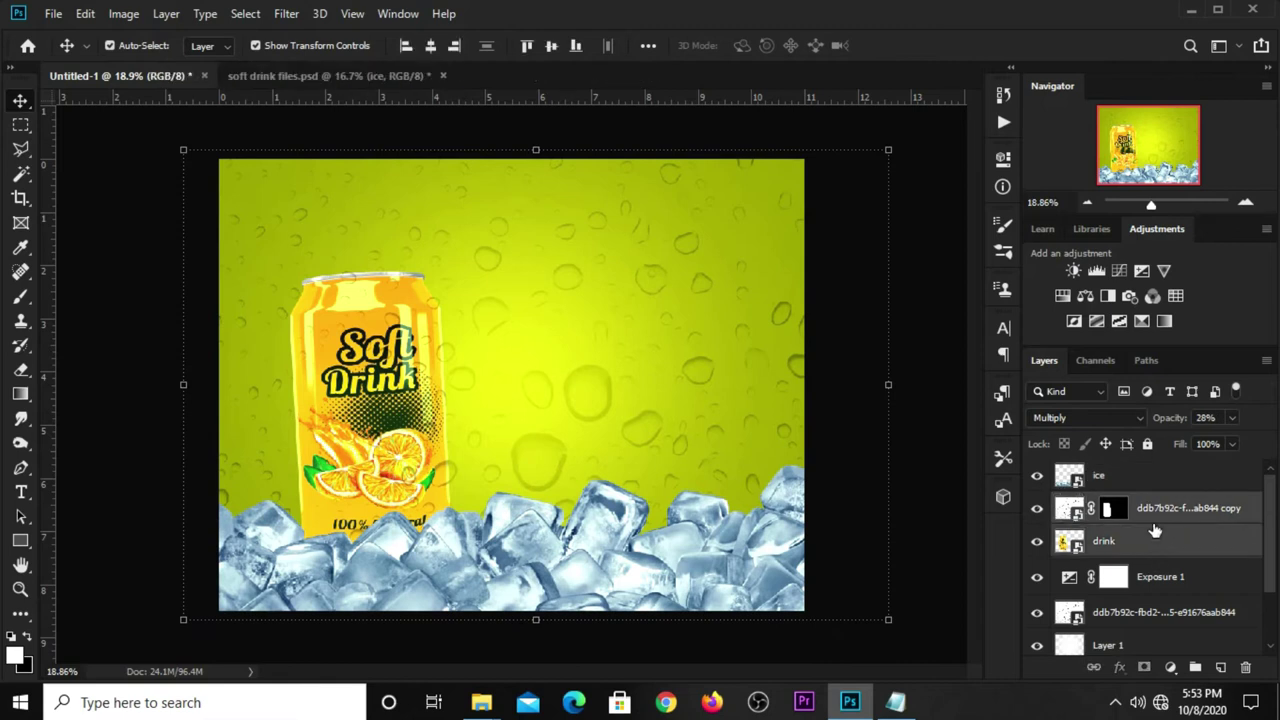
pyautogui.hotkey('ctrl', 'g')
pyautogui.click(1037, 505)
pyautogui.click(1037, 505)
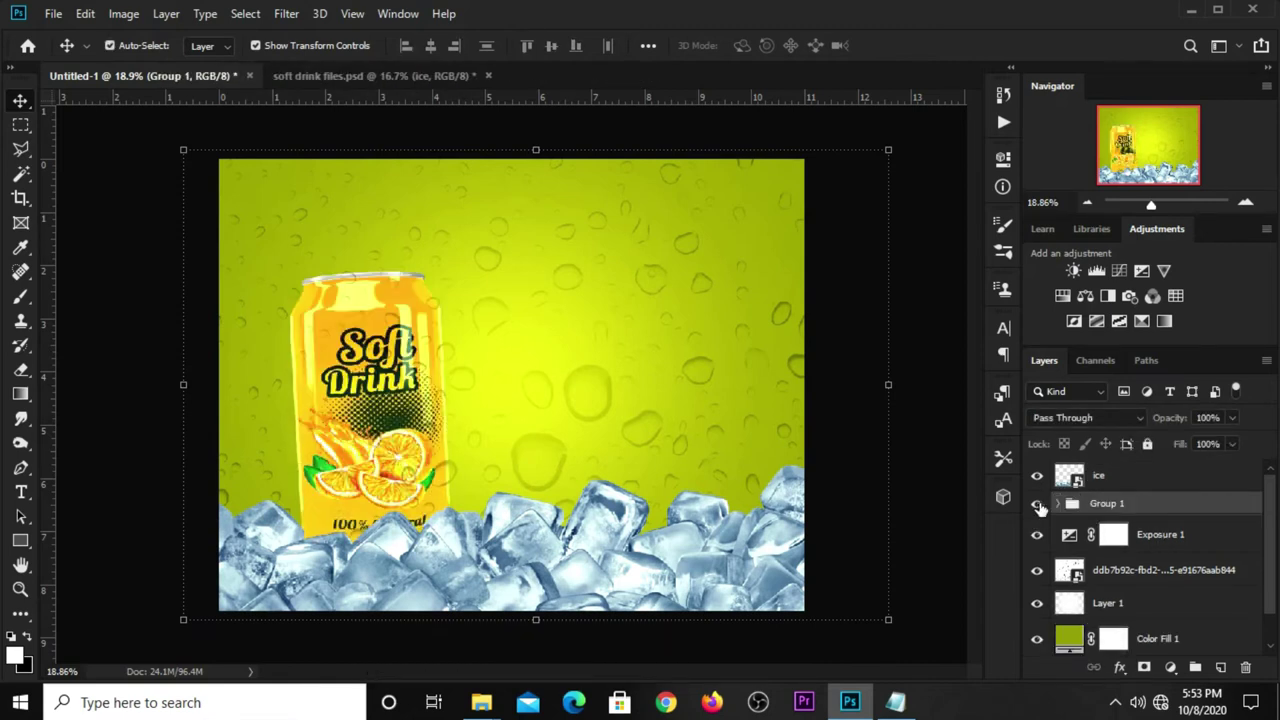
# Step: Free-transform Group 1 and nudge the can down twice so it sits deeper in the ice
pyautogui.hotkey('ctrl', 't')
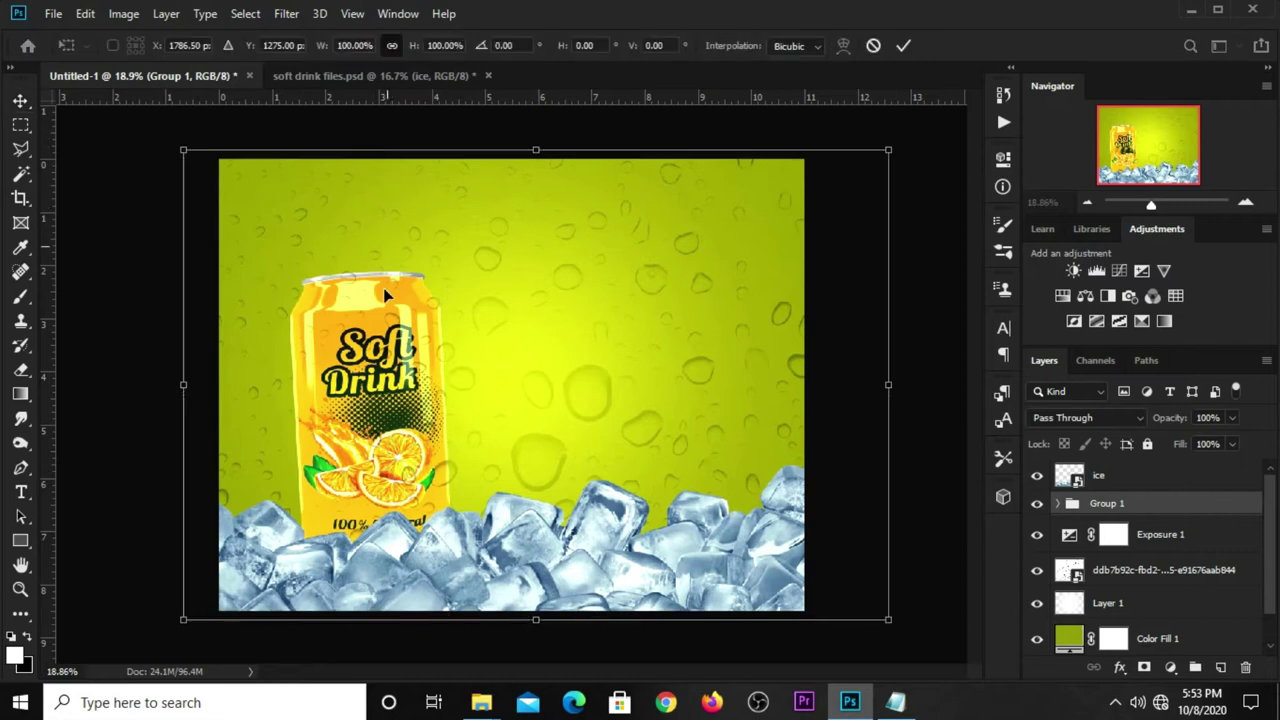
pyautogui.moveTo(382, 304)
pyautogui.mouseDown()
pyautogui.moveTo(367, 312)
pyautogui.moveTo(395, 325)
pyautogui.mouseUp()
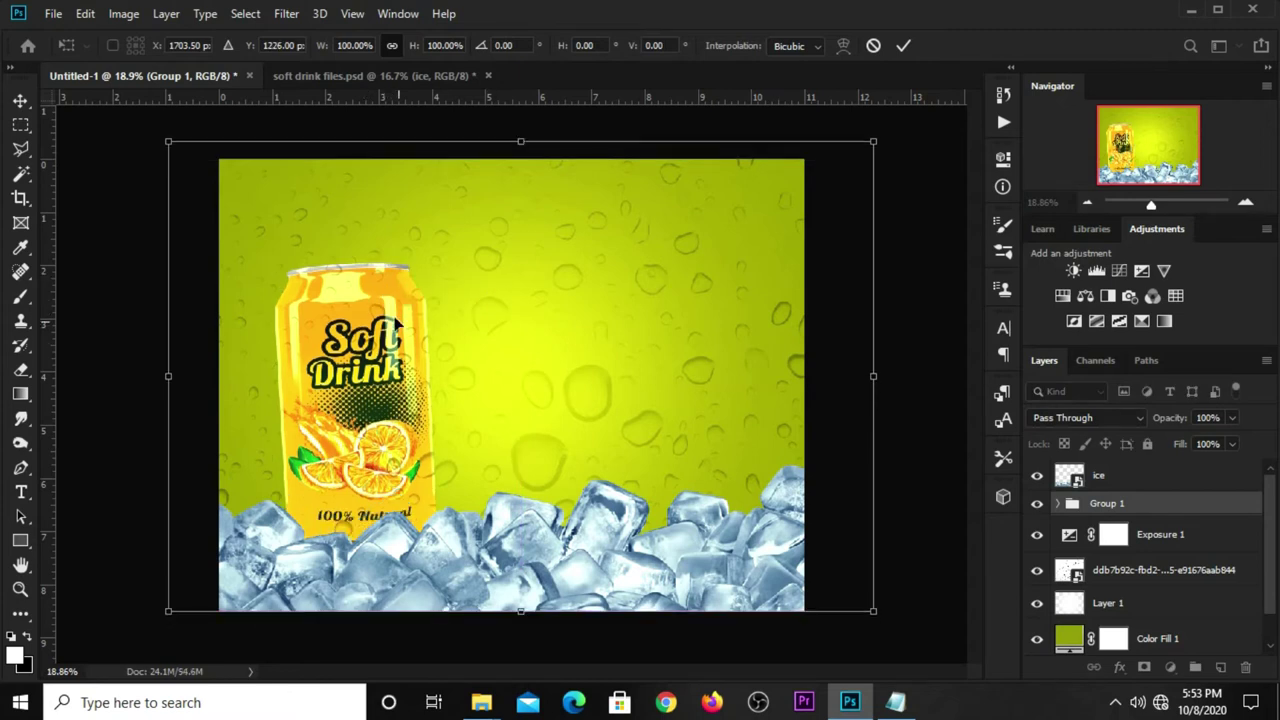
pyautogui.press('Down')
pyautogui.press('Down')
pyautogui.press('Down')
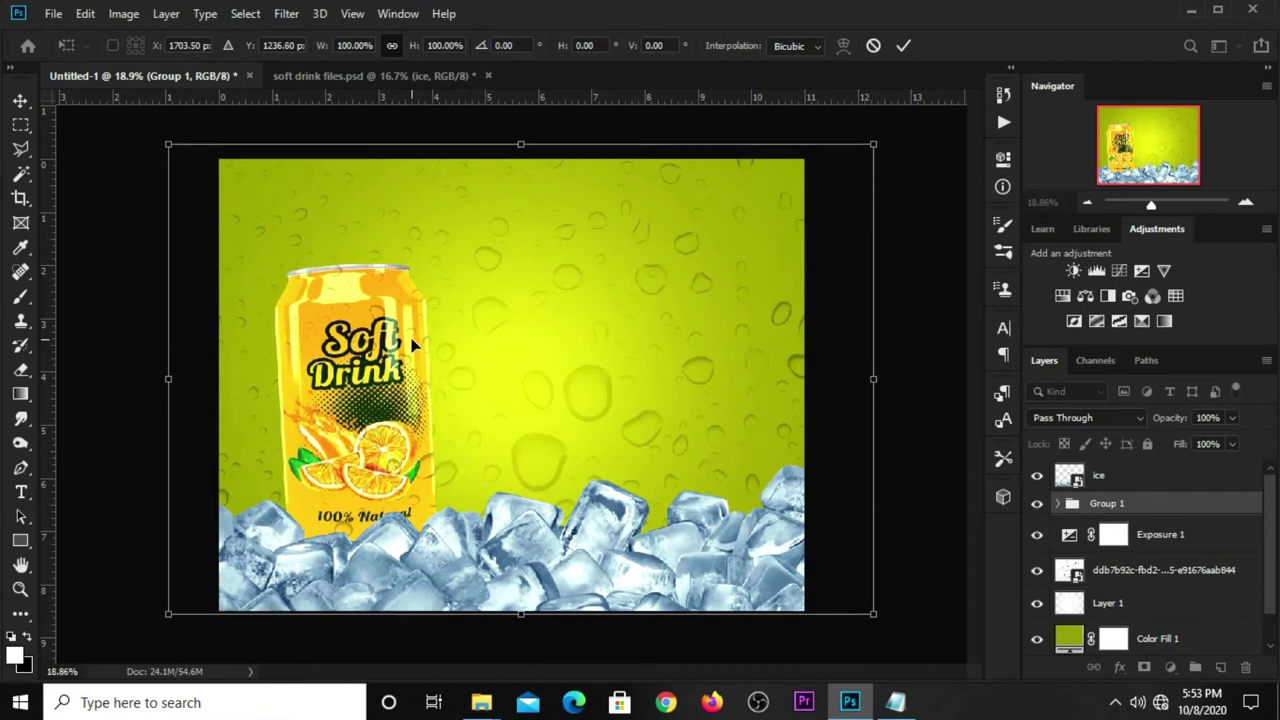
pyautogui.press('Down')
pyautogui.press('Down')
pyautogui.press('Down')
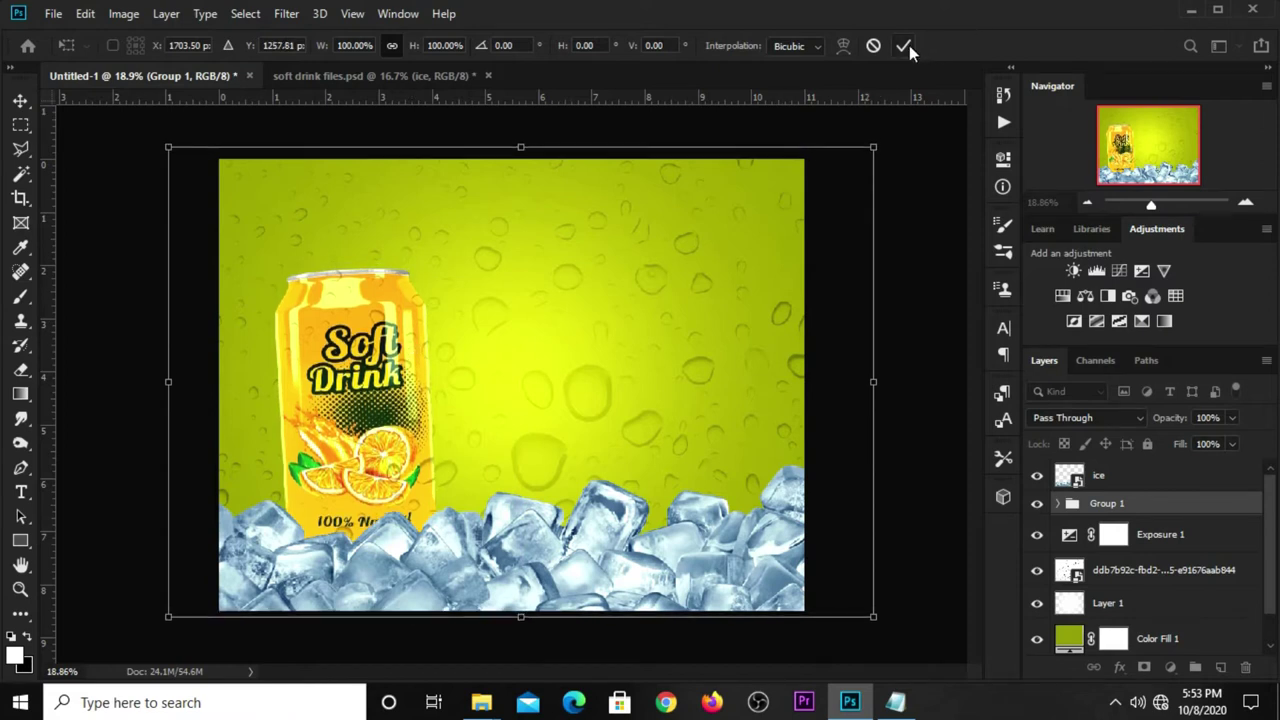
pyautogui.click(905, 46)
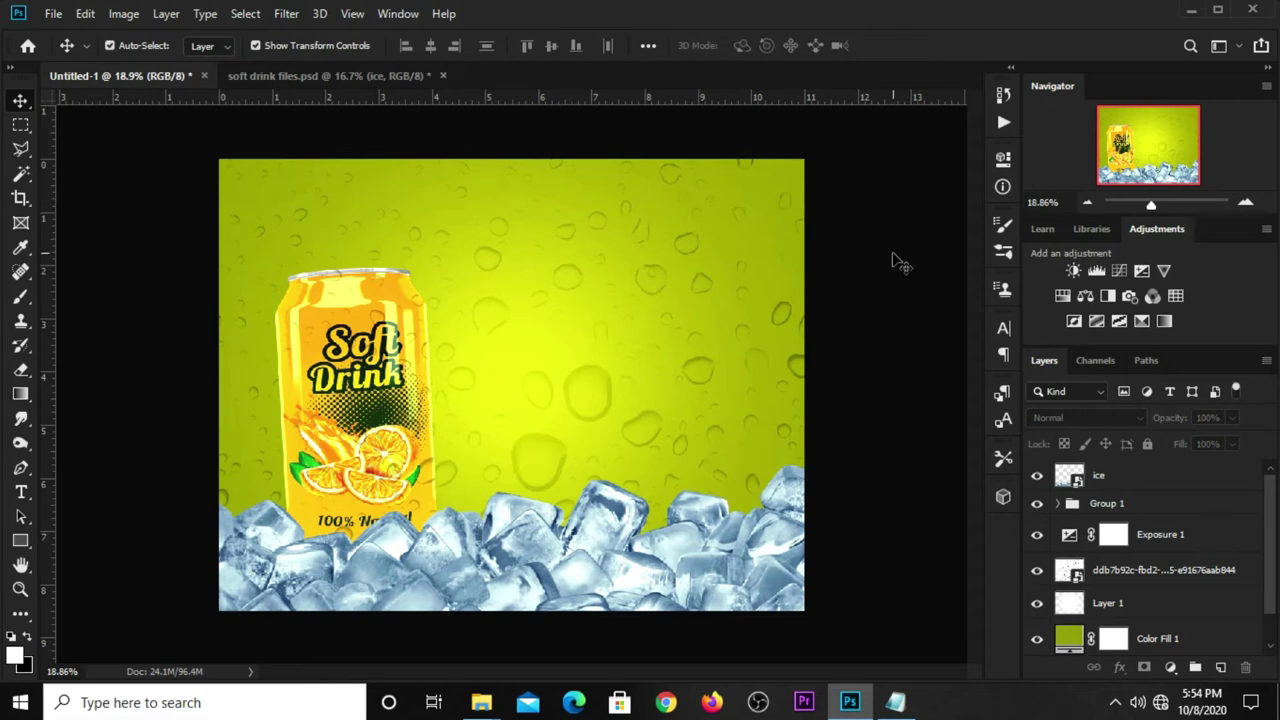
pyautogui.scroll(-1, 1147, 510)
pyautogui.scroll(1, 1147, 510)
# Step: Bring the ice 2 pile from soft drink files.psd into the poster, tilted at the lower left
pyautogui.click(308, 75)
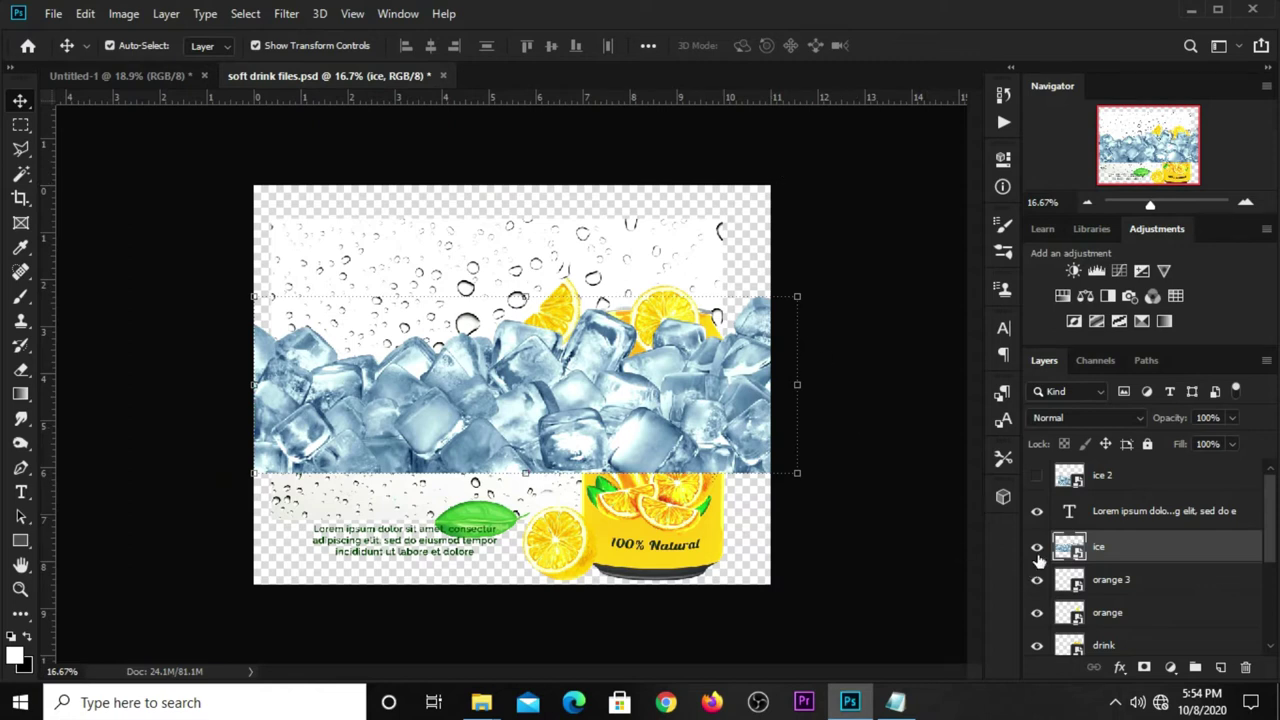
pyautogui.click(1037, 552)
pyautogui.click(1037, 484)
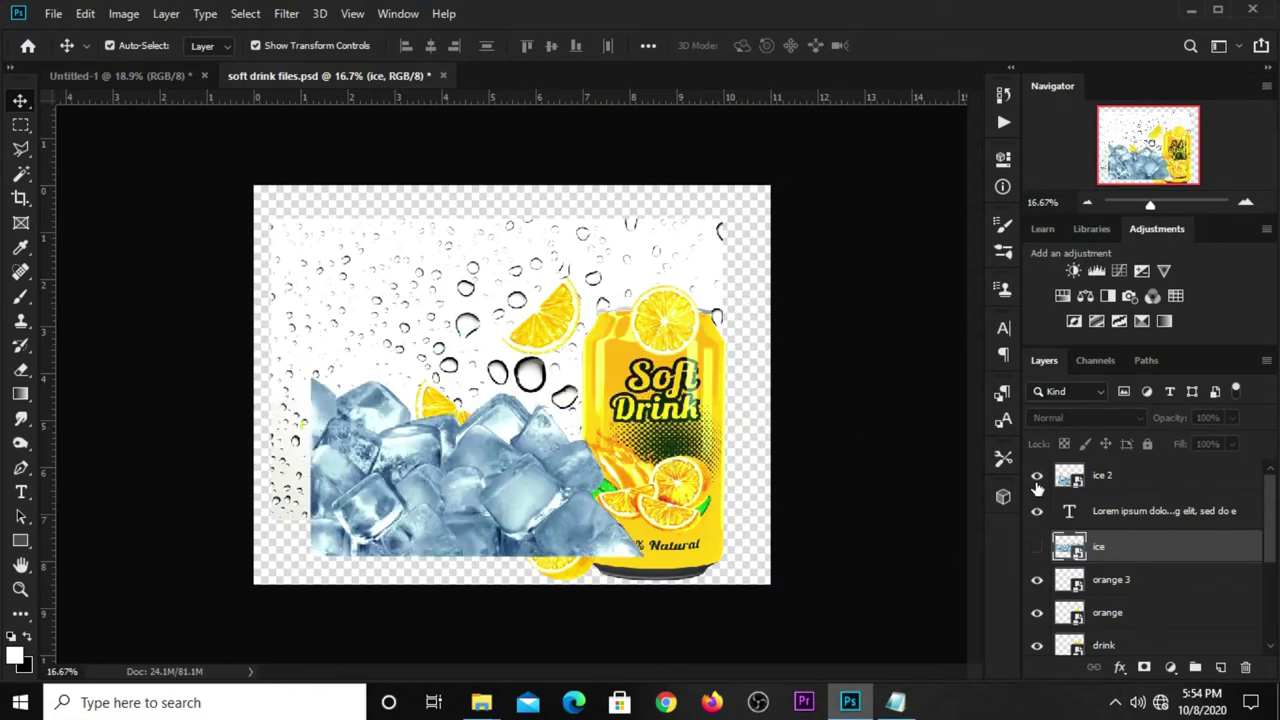
pyautogui.click(1110, 485)
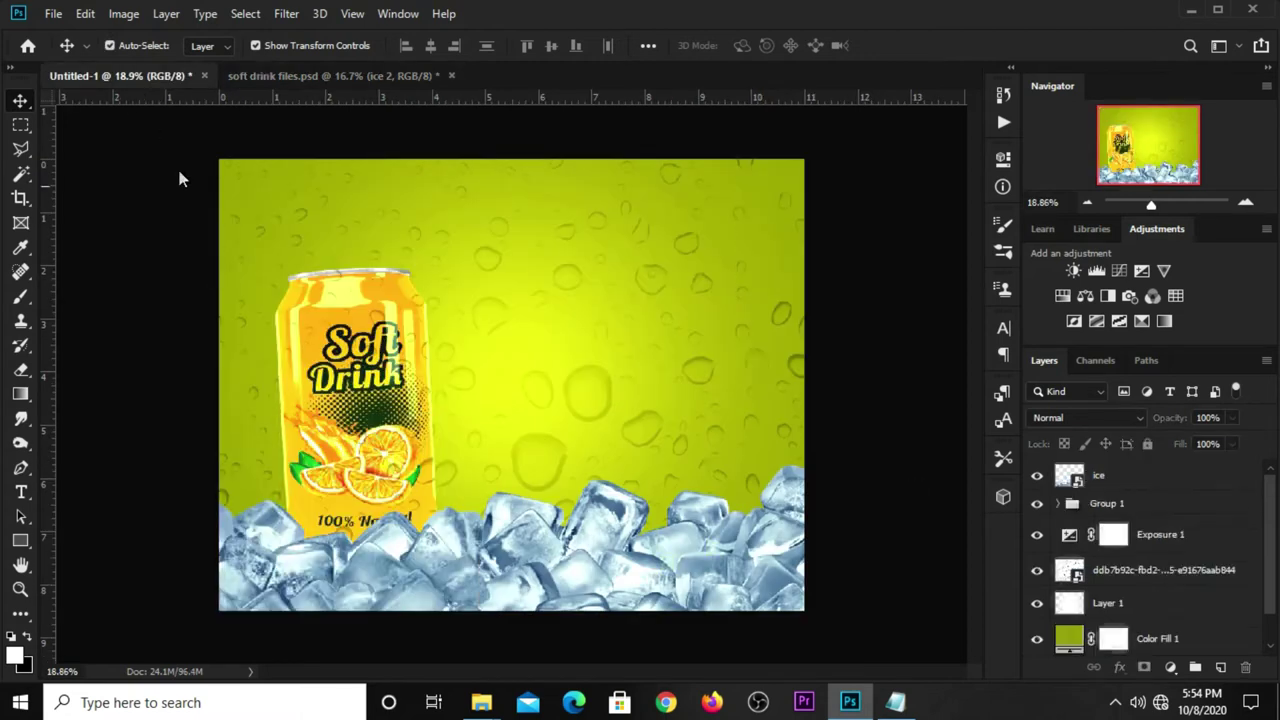
pyautogui.moveTo(124, 97); pyautogui.dragTo(280, 330)
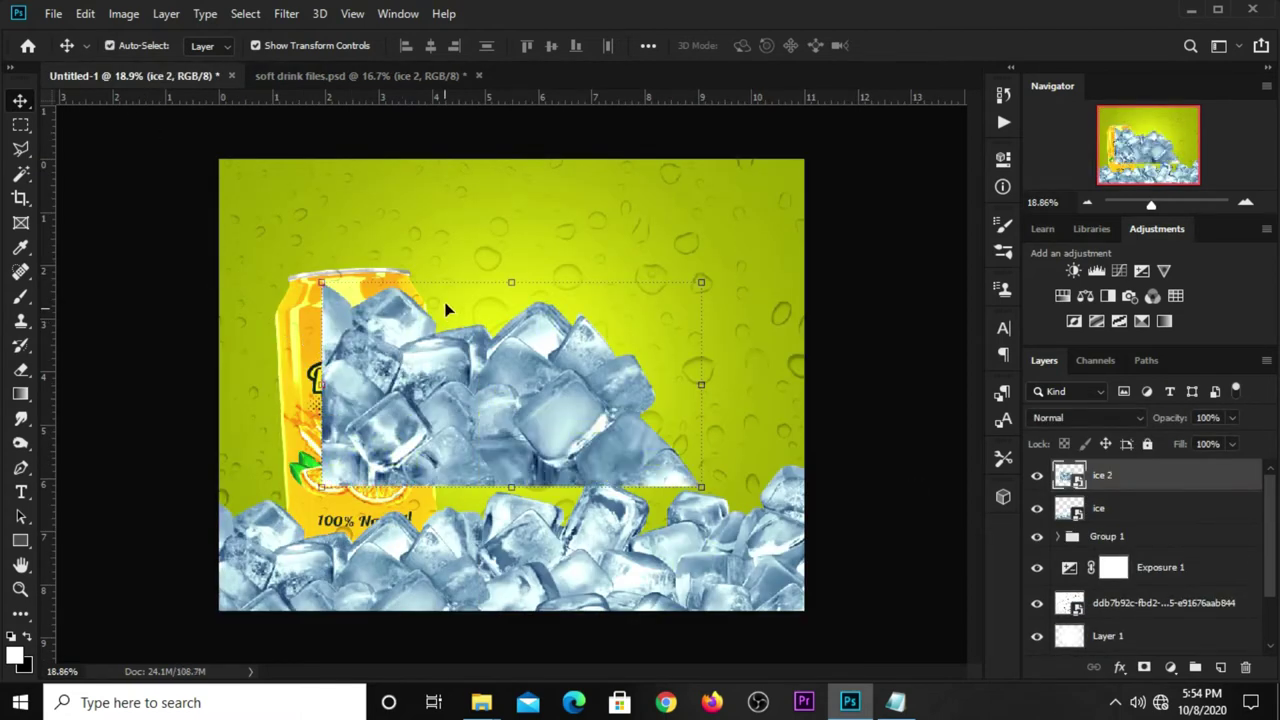
pyautogui.moveTo(441, 345)
pyautogui.mouseDown()
pyautogui.moveTo(355, 397)
pyautogui.moveTo(357, 437)
pyautogui.mouseUp()
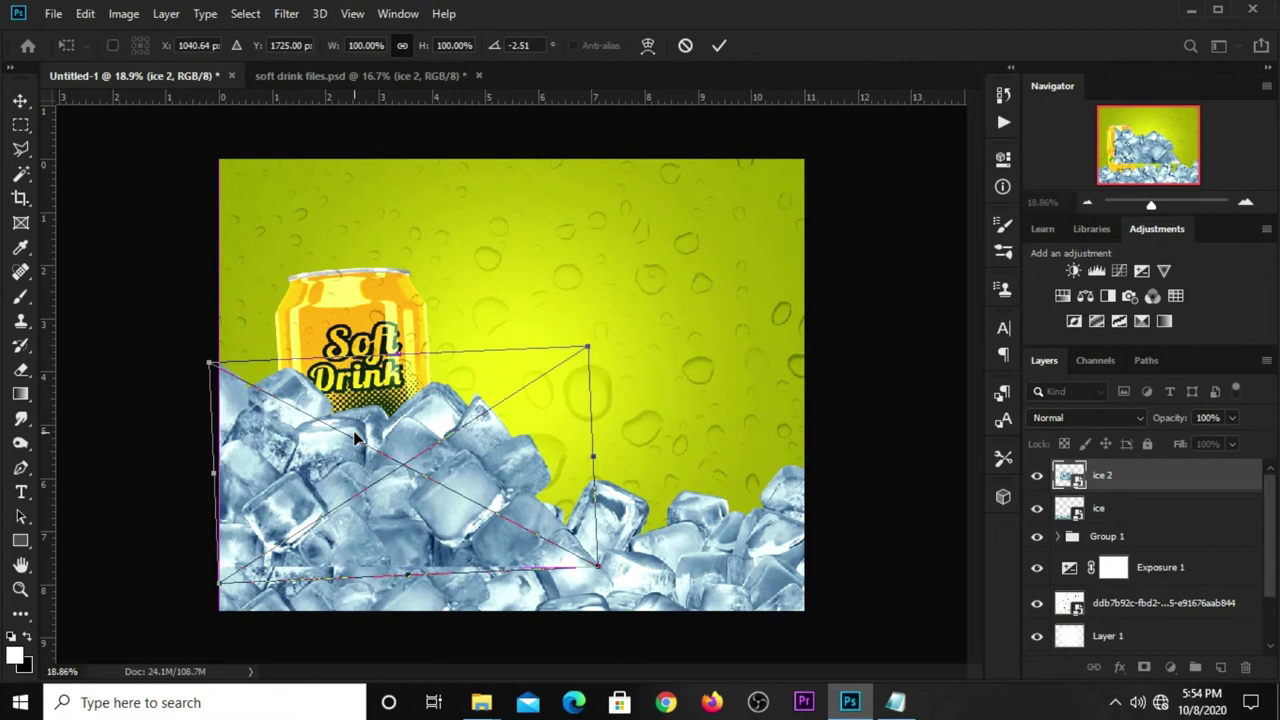
pyautogui.click(717, 47)
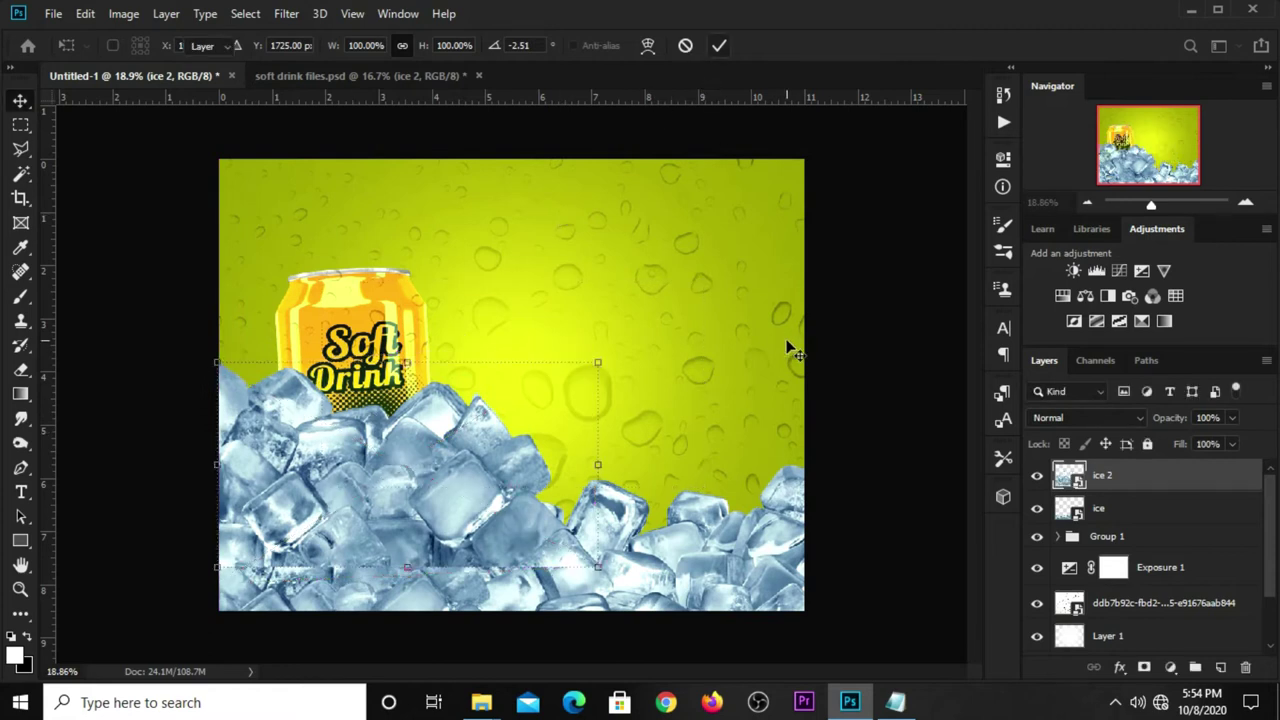
# Step: Place ice 2 below Group 1 and enlarge it to 104.86%, shifted lower and right
pyautogui.moveTo(1141, 483); pyautogui.dragTo(1147, 681)
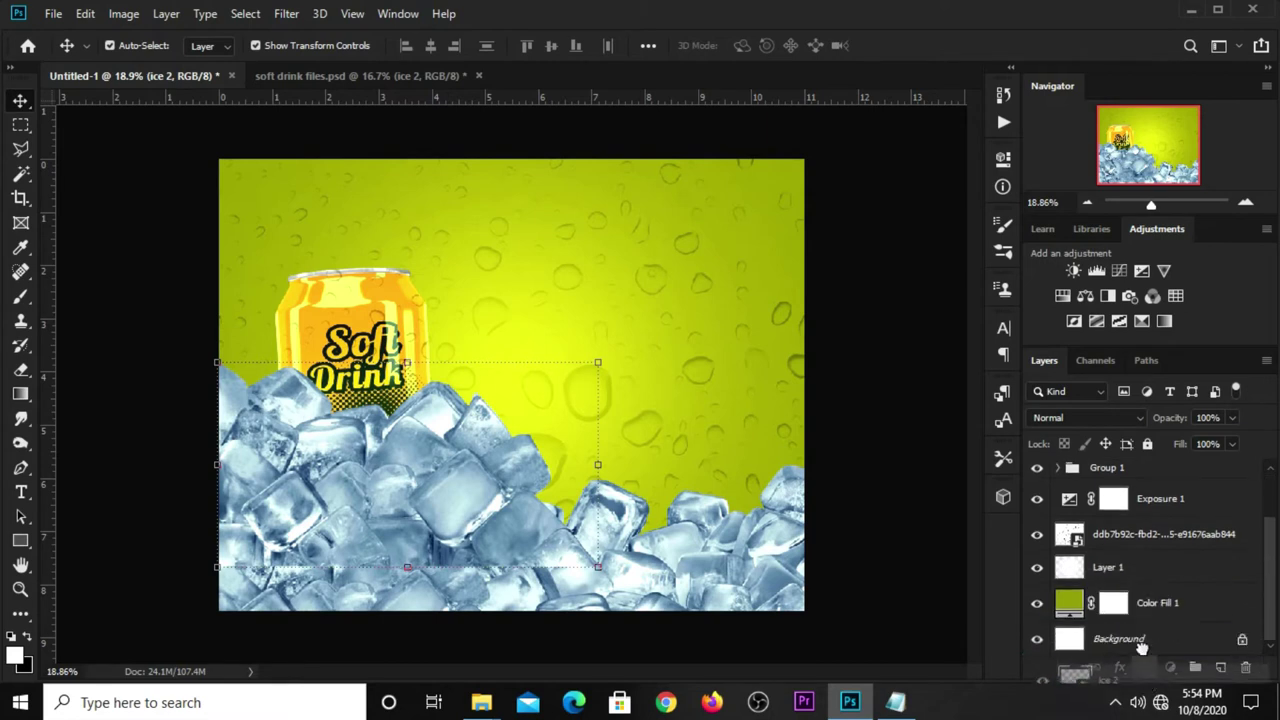
pyautogui.moveTo(1147, 681); pyautogui.dragTo(1139, 476)
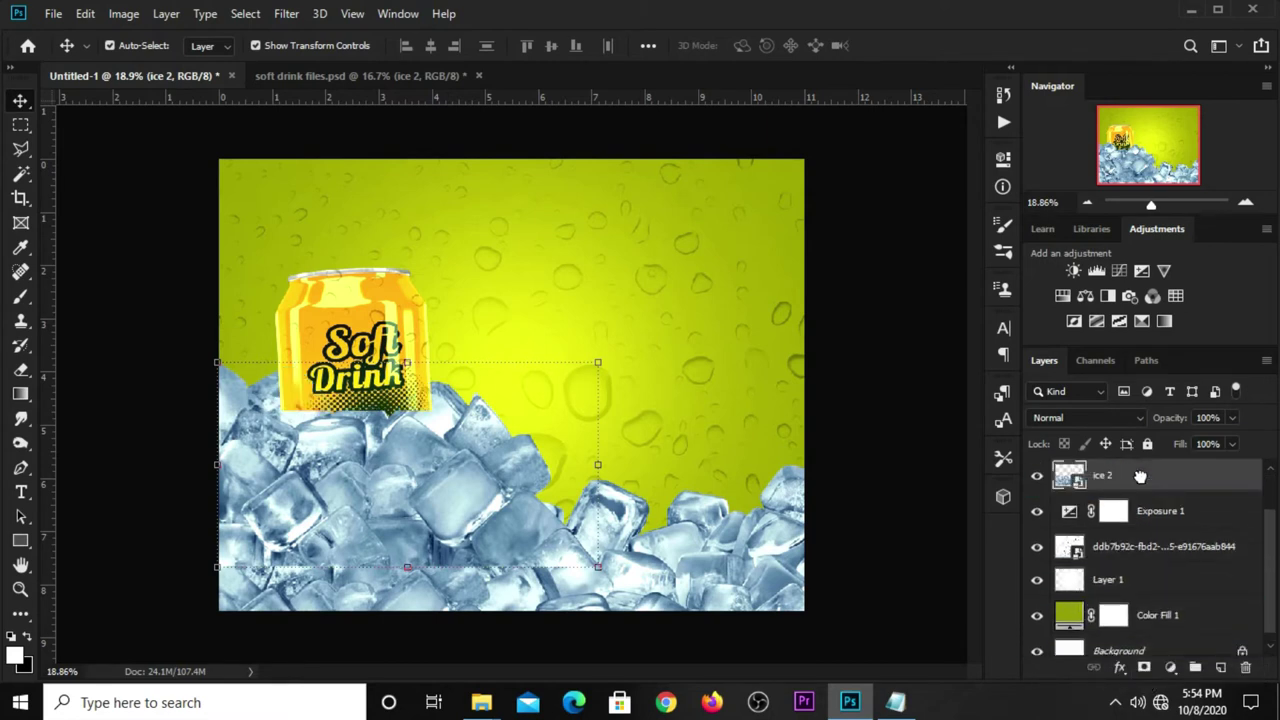
pyautogui.hotkey('ctrl', 't')
pyautogui.moveTo(434, 432); pyautogui.dragTo(447, 486)
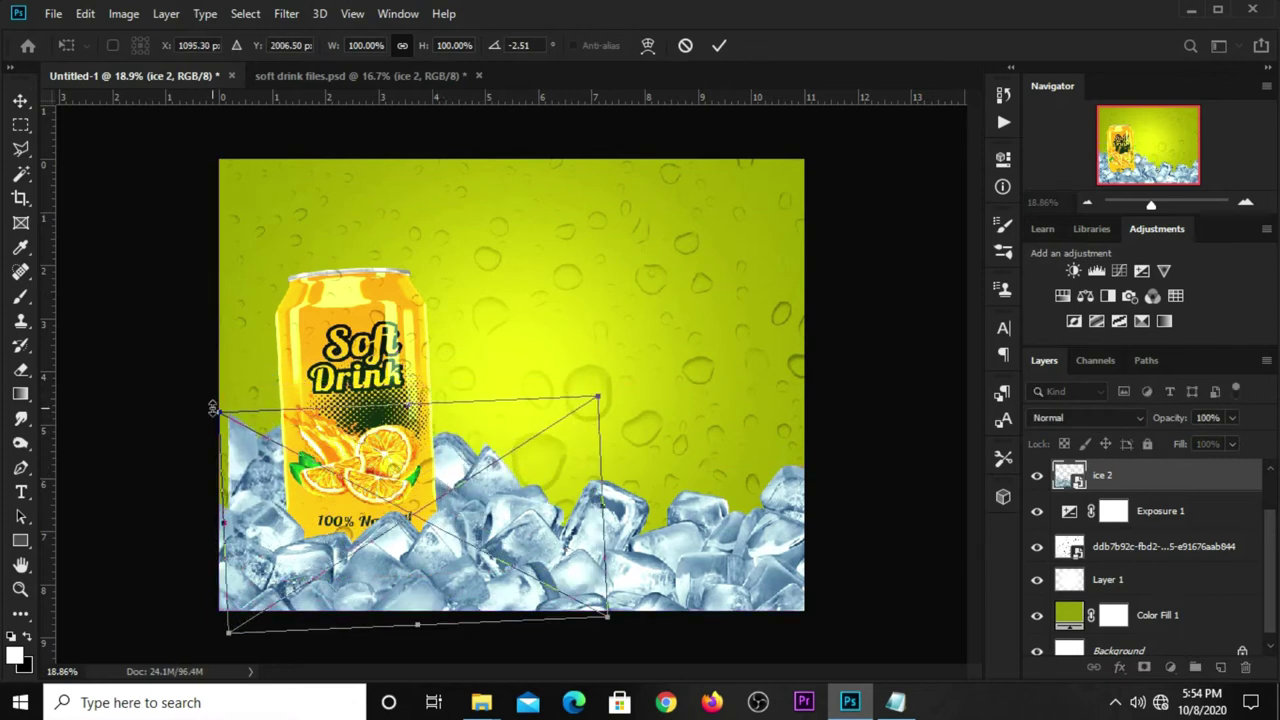
pyautogui.moveTo(216, 411); pyautogui.dragTo(200, 404)
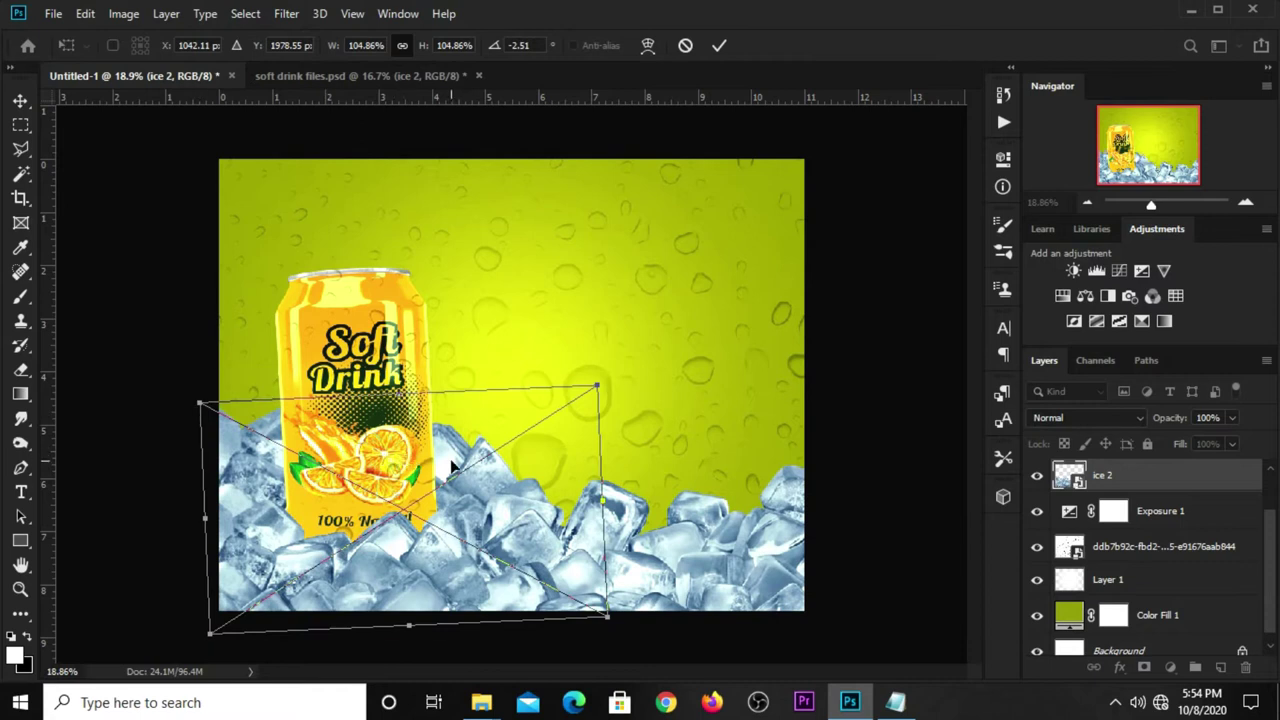
pyautogui.moveTo(452, 466); pyautogui.dragTo(458, 497)
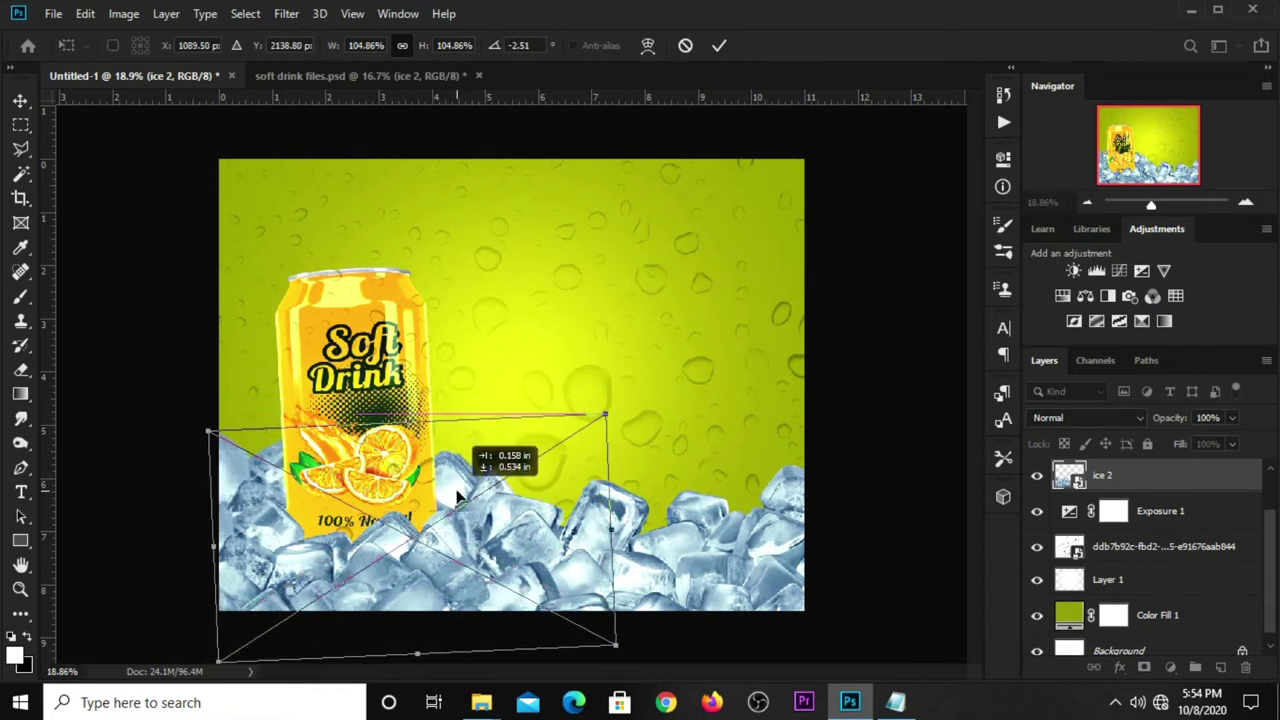
pyautogui.click(719, 45)
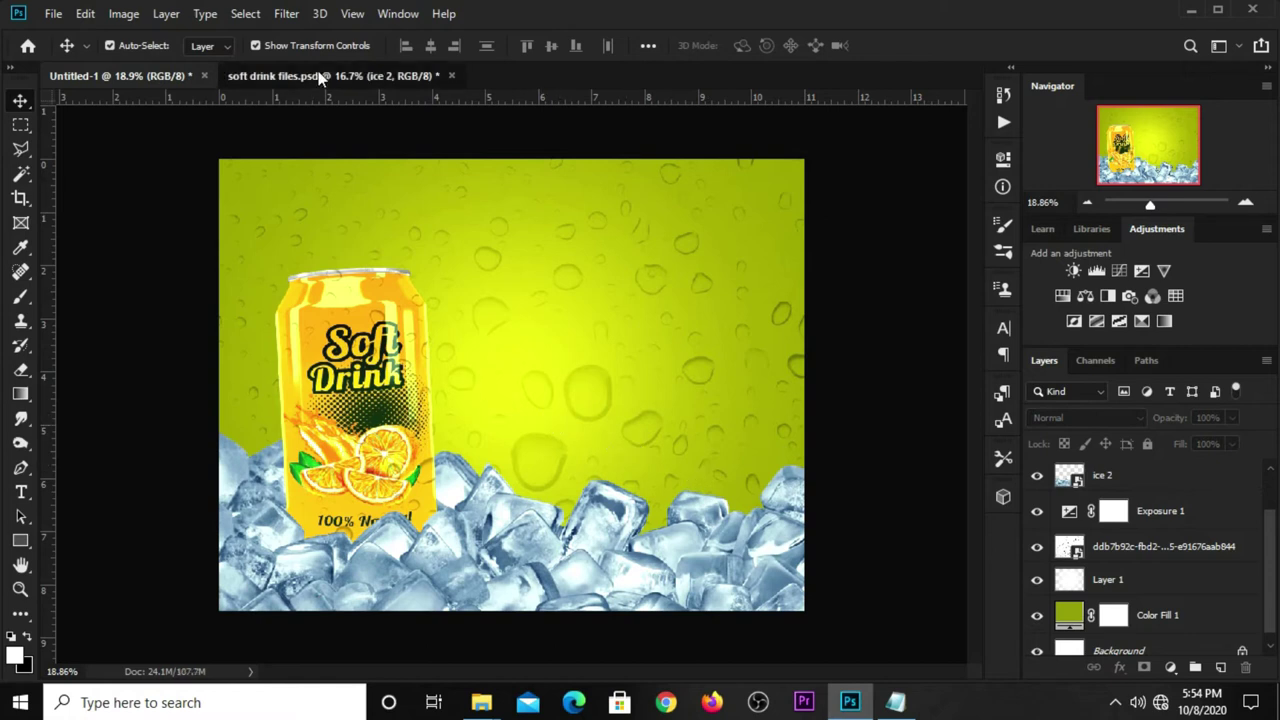
# Step: Paste the orange 3 slice into the poster at the can's base, below the ice layer
pyautogui.click(320, 77)
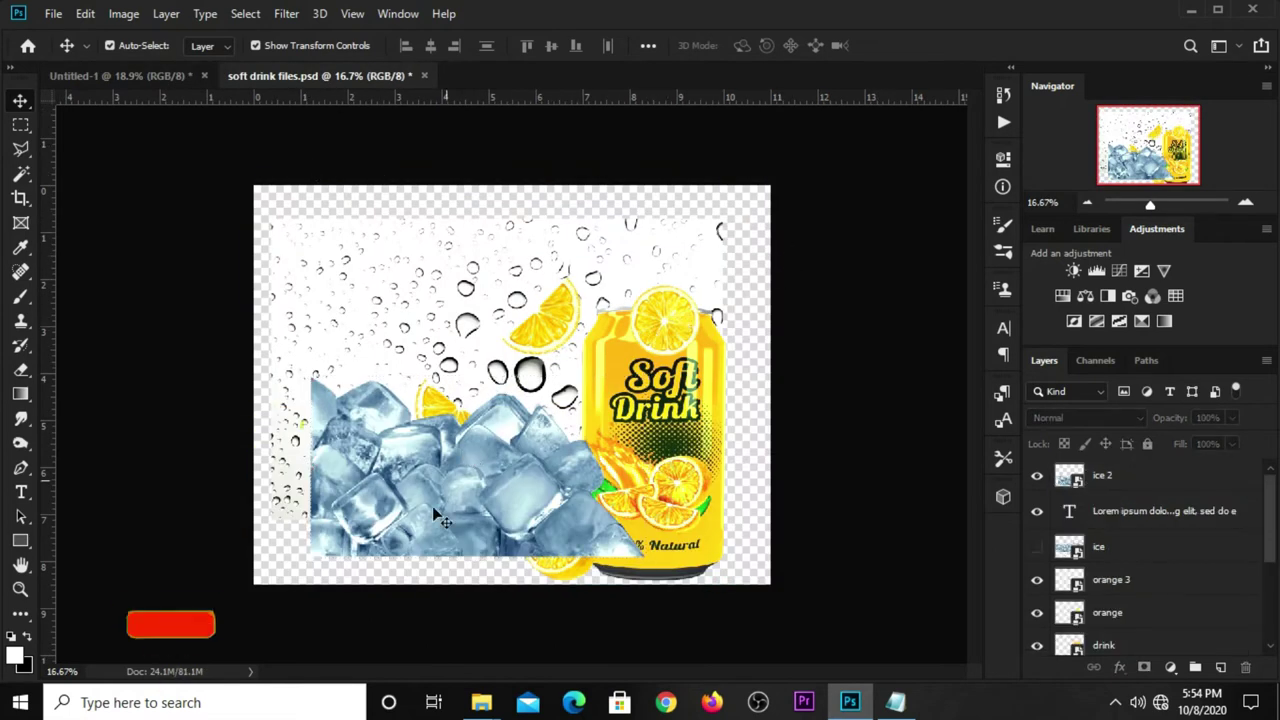
pyautogui.click(1036, 476)
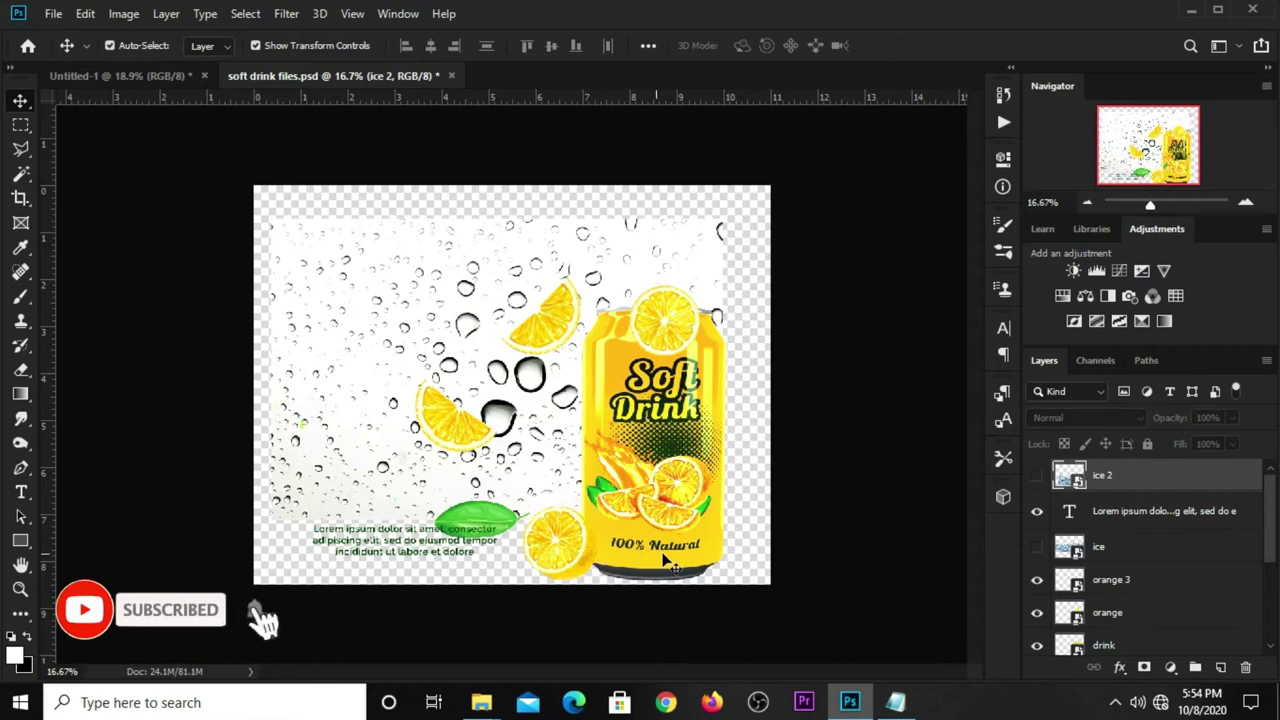
pyautogui.click(566, 556)
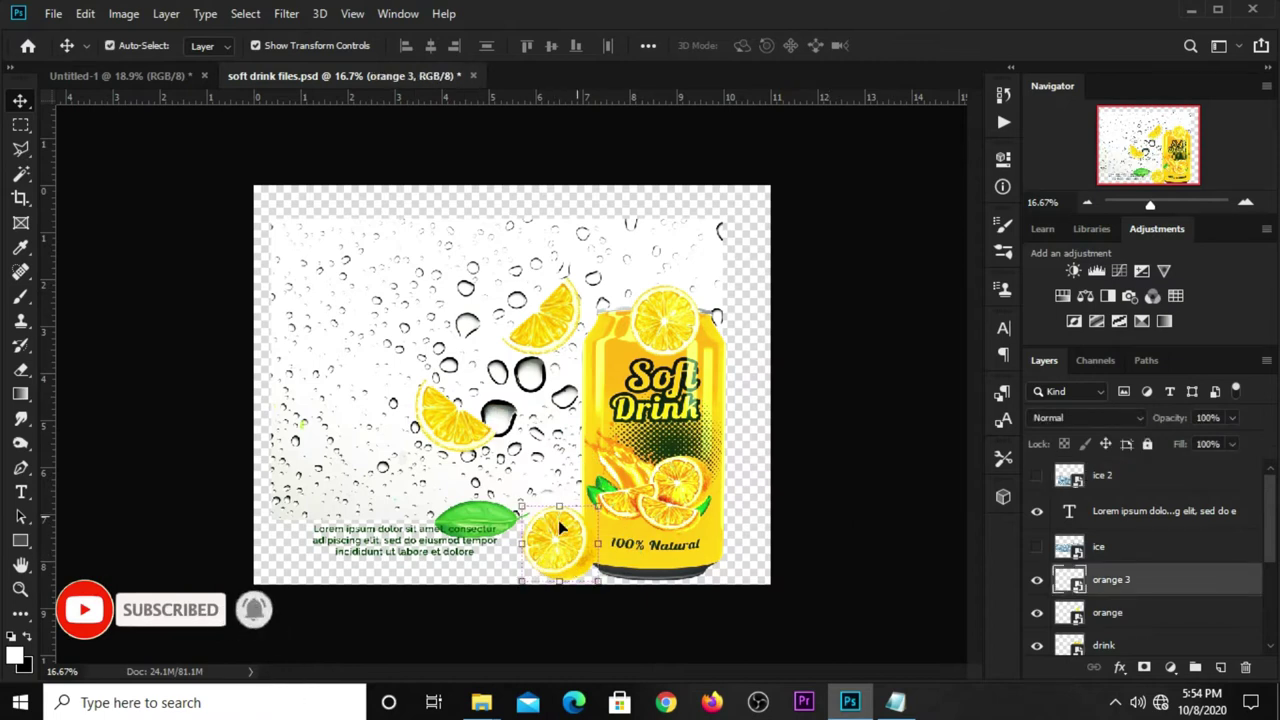
pyautogui.click(138, 78)
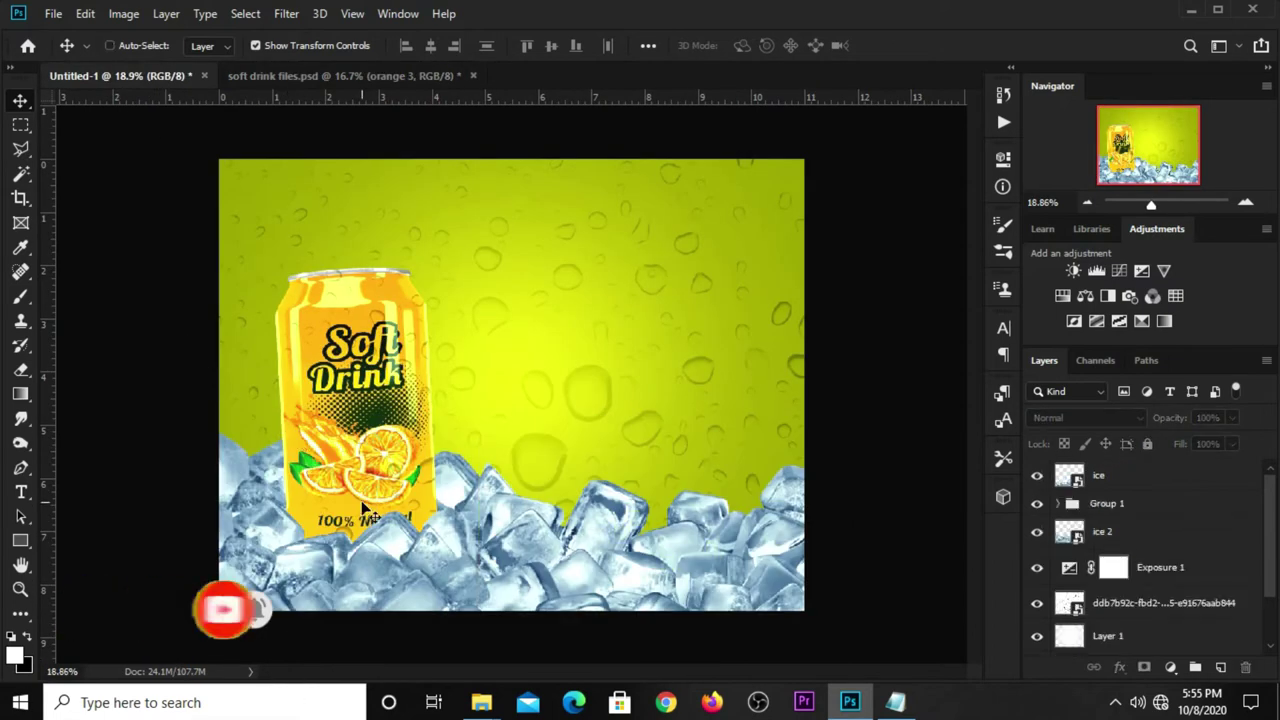
pyautogui.hotkey('ctrl', 'v')
pyautogui.moveTo(496, 389); pyautogui.dragTo(432, 488)
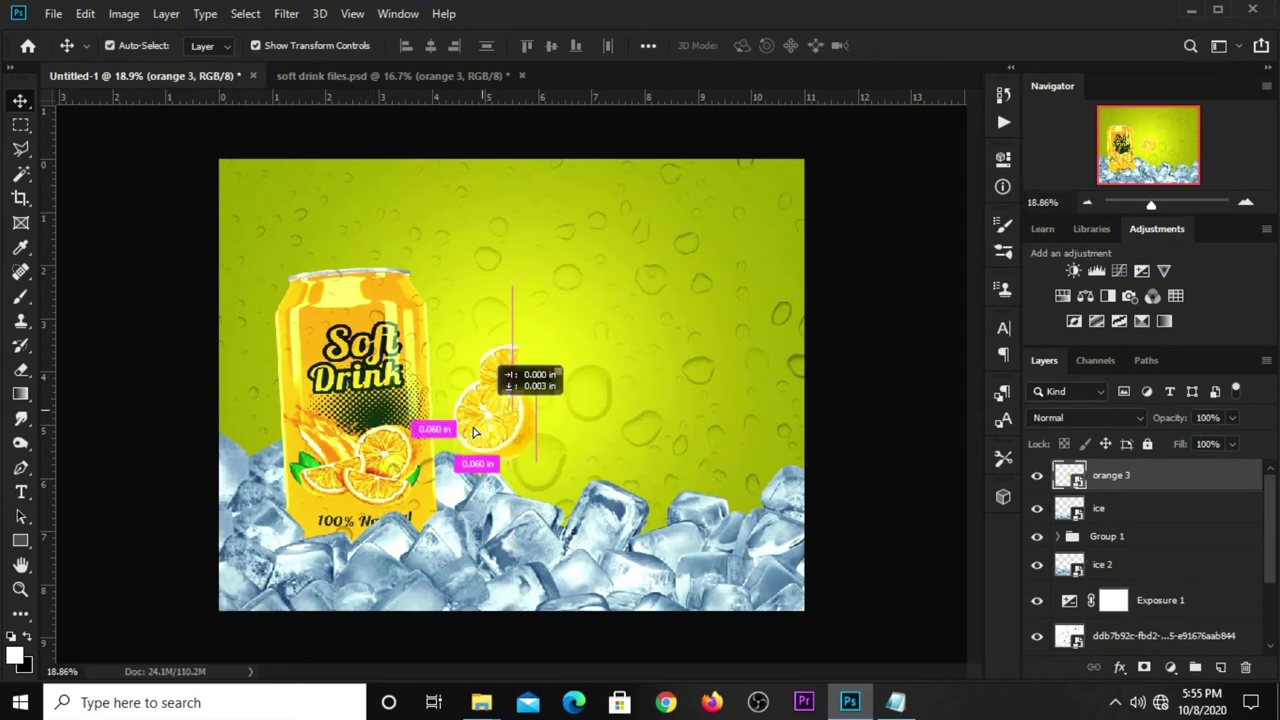
pyautogui.moveTo(1137, 488); pyautogui.dragTo(1132, 527)
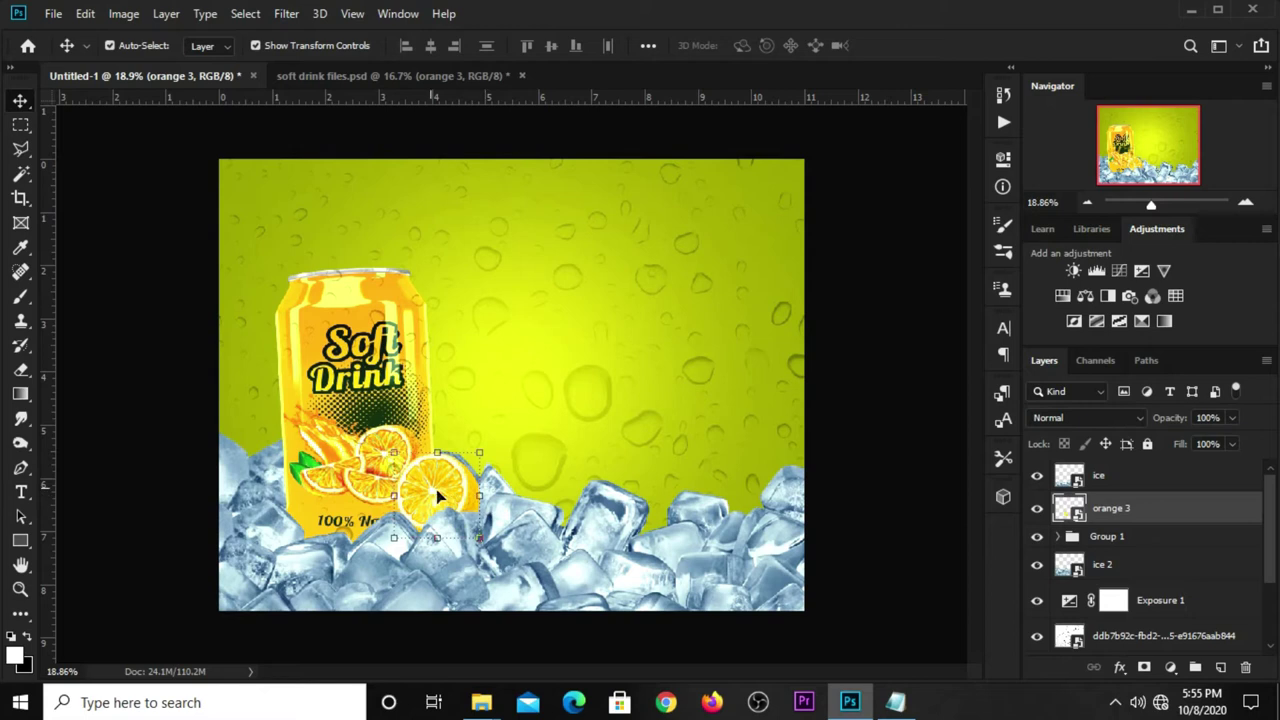
pyautogui.moveTo(436, 484); pyautogui.dragTo(445, 510)
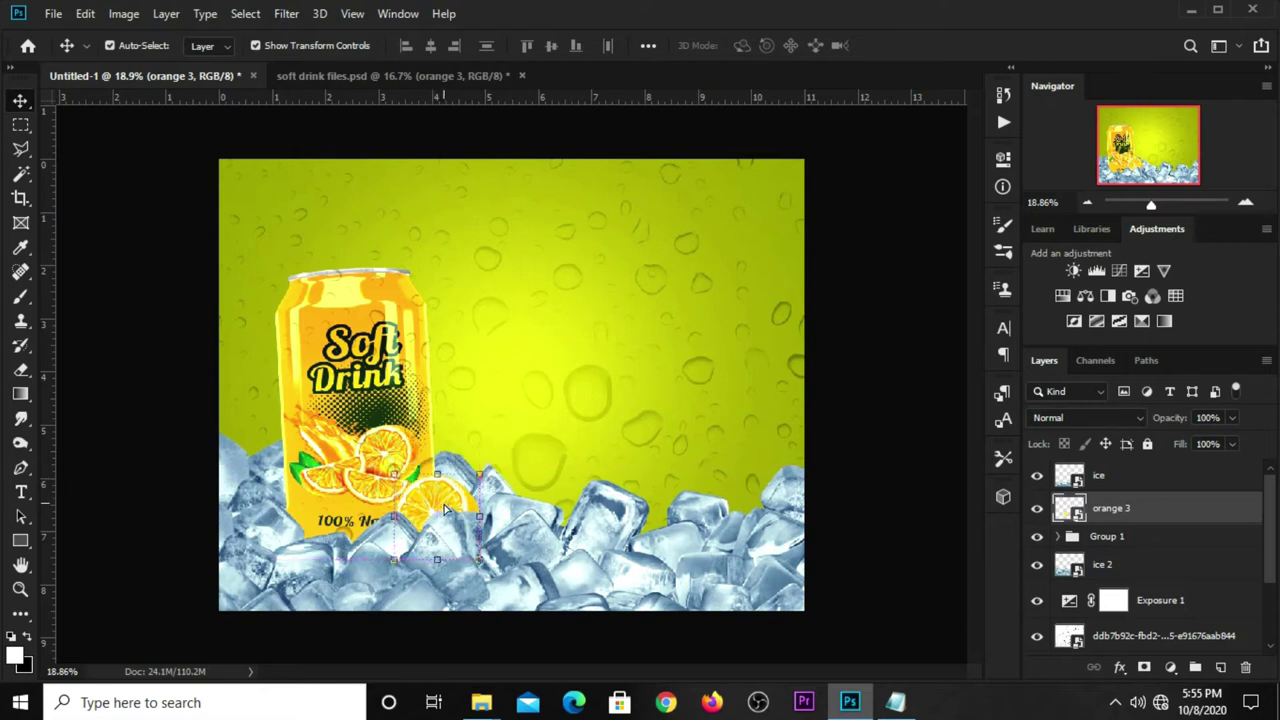
# Step: Return to soft drink files.psd and select the orange slice on the can
pyautogui.click(332, 77)
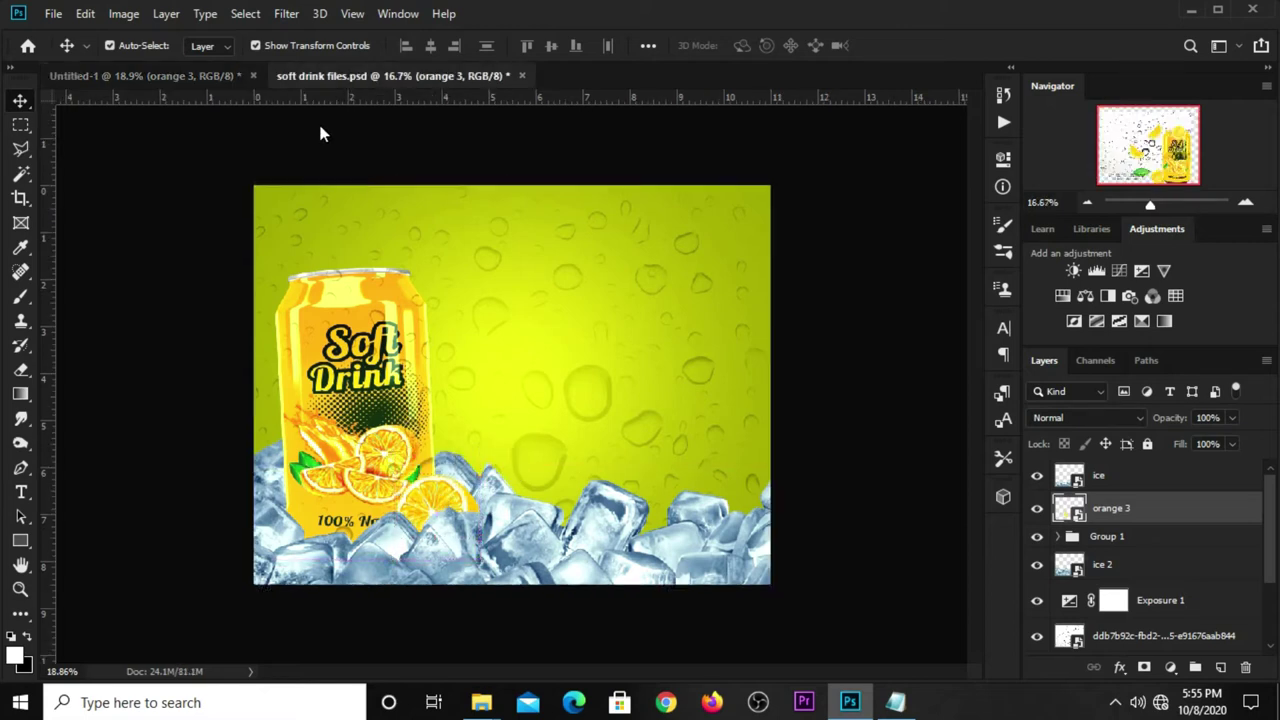
pyautogui.click(784, 413)
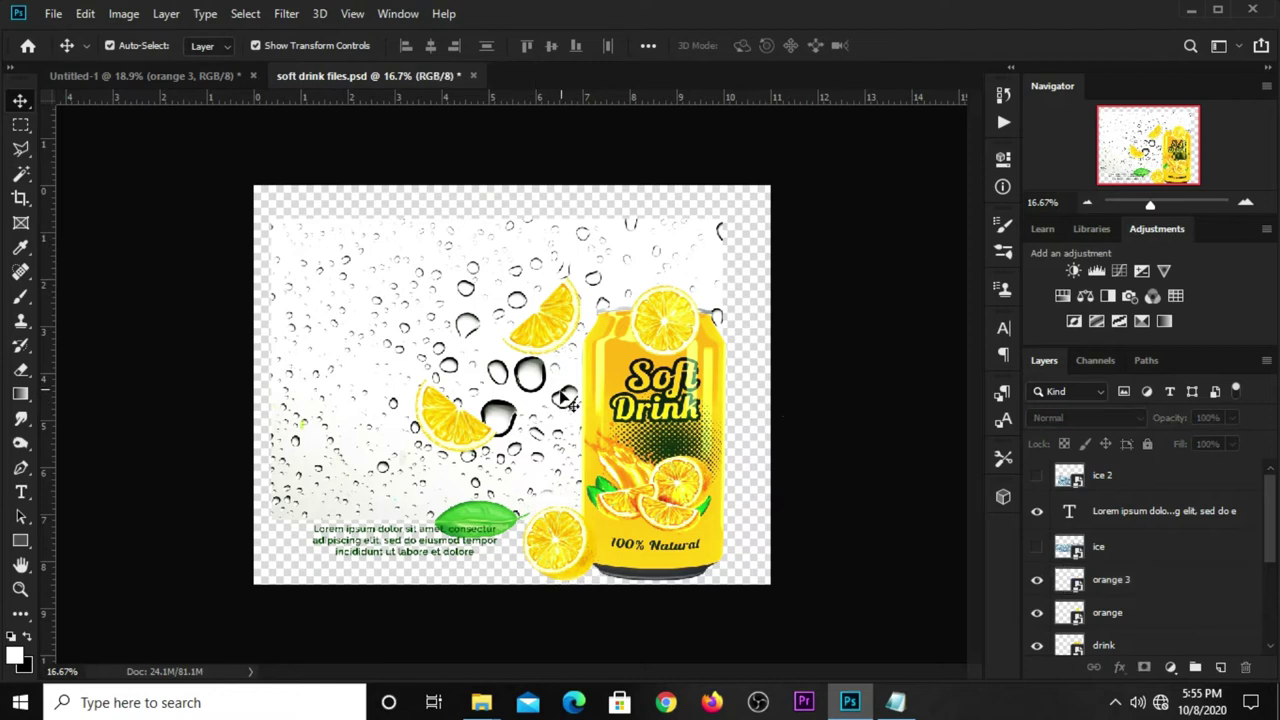
pyautogui.click(684, 333)
# Step: Add a second orange slice at the can's lower left, scaled to 75% and tilted -25.61°
pyautogui.press('ctrl')
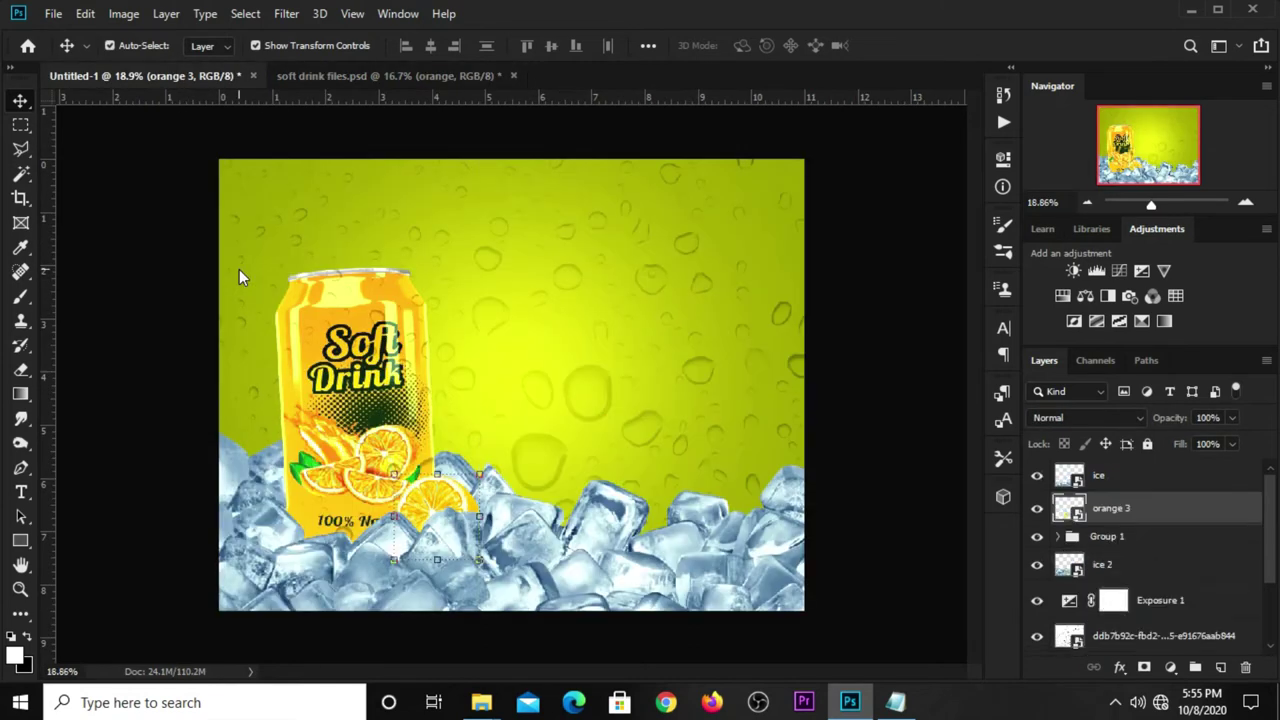
pyautogui.moveTo(182, 81)
pyautogui.mouseDown()
pyautogui.moveTo(497, 359)
pyautogui.moveTo(540, 355)
pyautogui.moveTo(472, 420)
pyautogui.moveTo(456, 455)
pyautogui.moveTo(292, 480)
pyautogui.mouseUp()
pyautogui.hotkey('ctrl', 't')
pyautogui.press('Return')
pyautogui.click(362, 462)
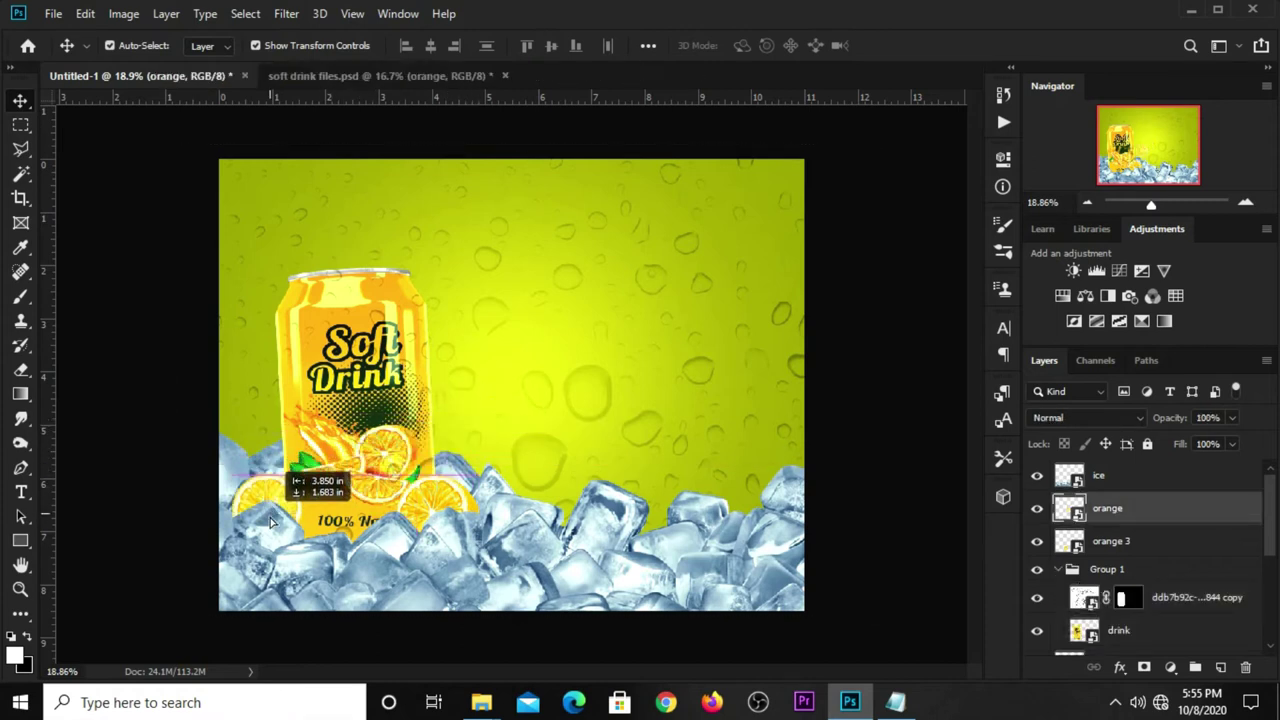
pyautogui.hotkey('ctrl', 't')
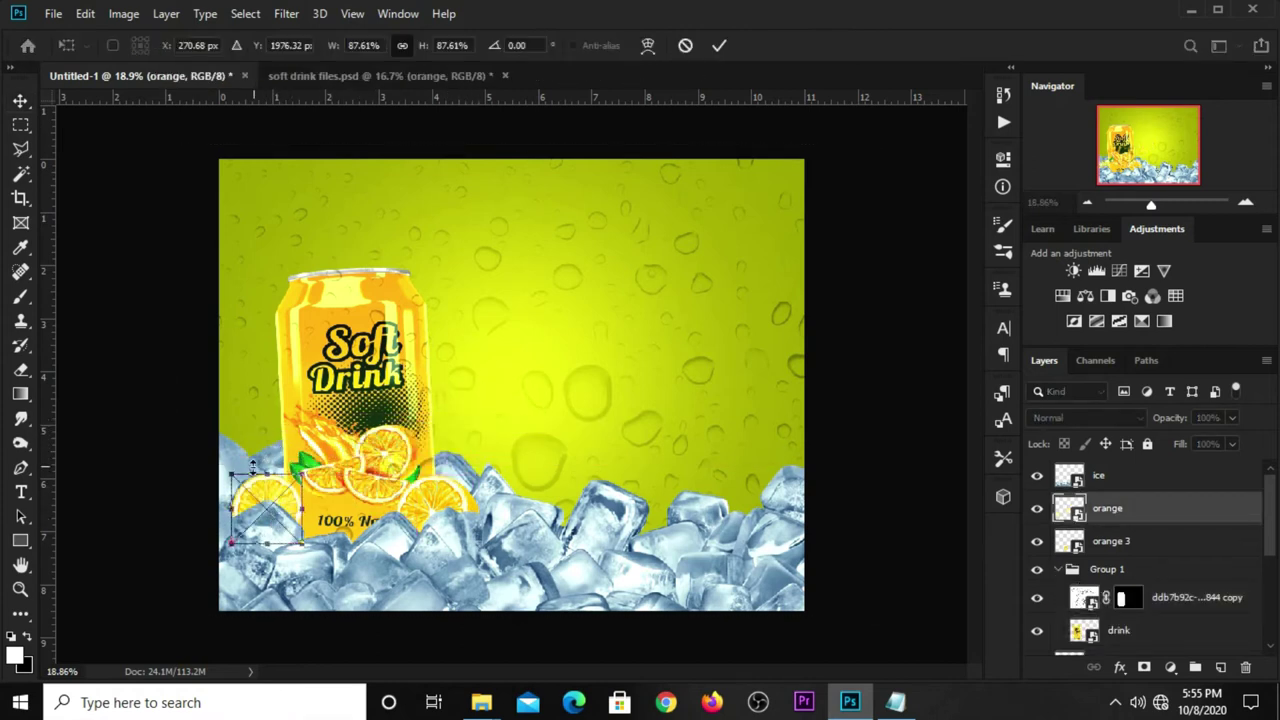
pyautogui.moveTo(262, 464); pyautogui.dragTo(238, 532)
pyautogui.moveTo(292, 490); pyautogui.dragTo(287, 503)
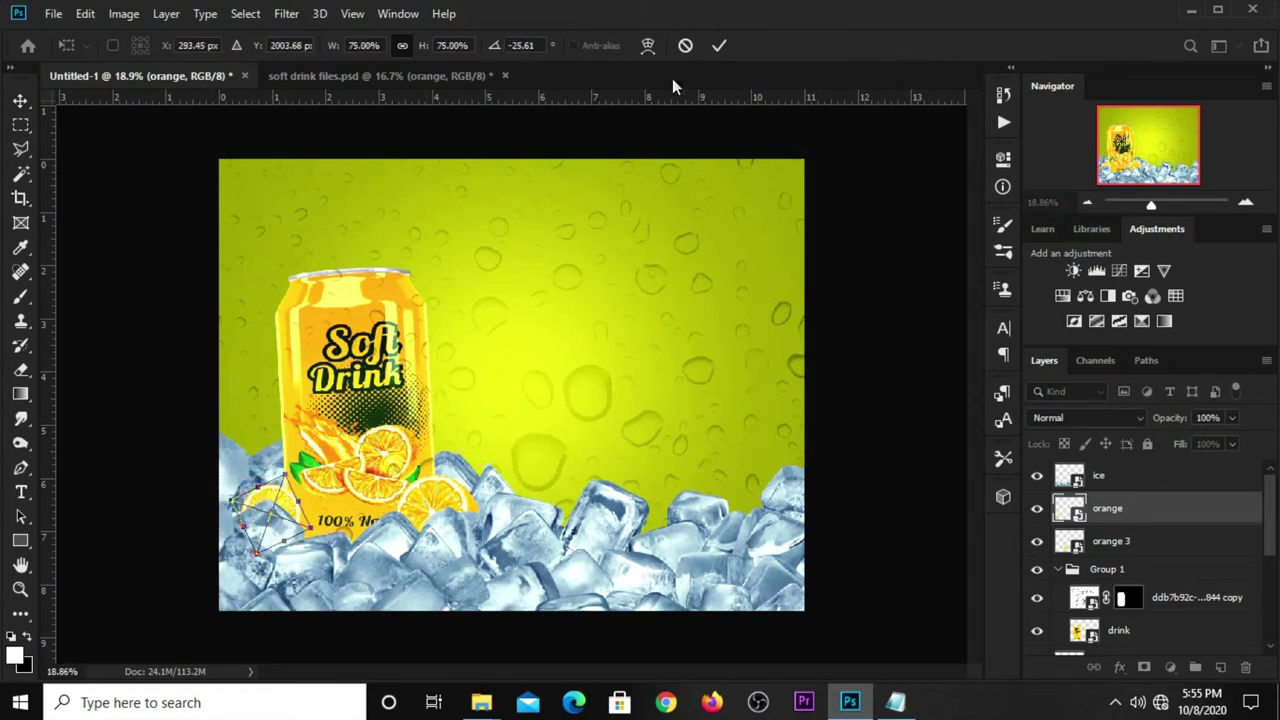
pyautogui.click(720, 46)
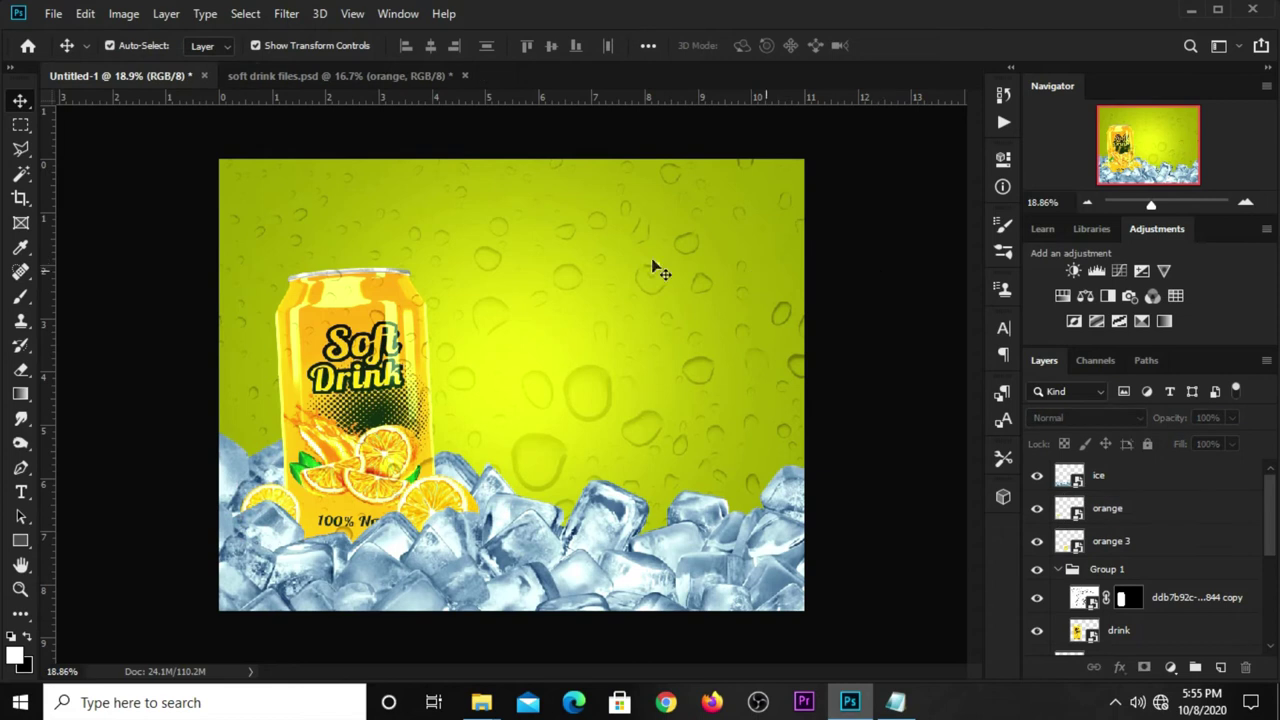
# Step: Bring the green leaf in below the ice, right of the can, rotated about 42°
pyautogui.click(357, 77)
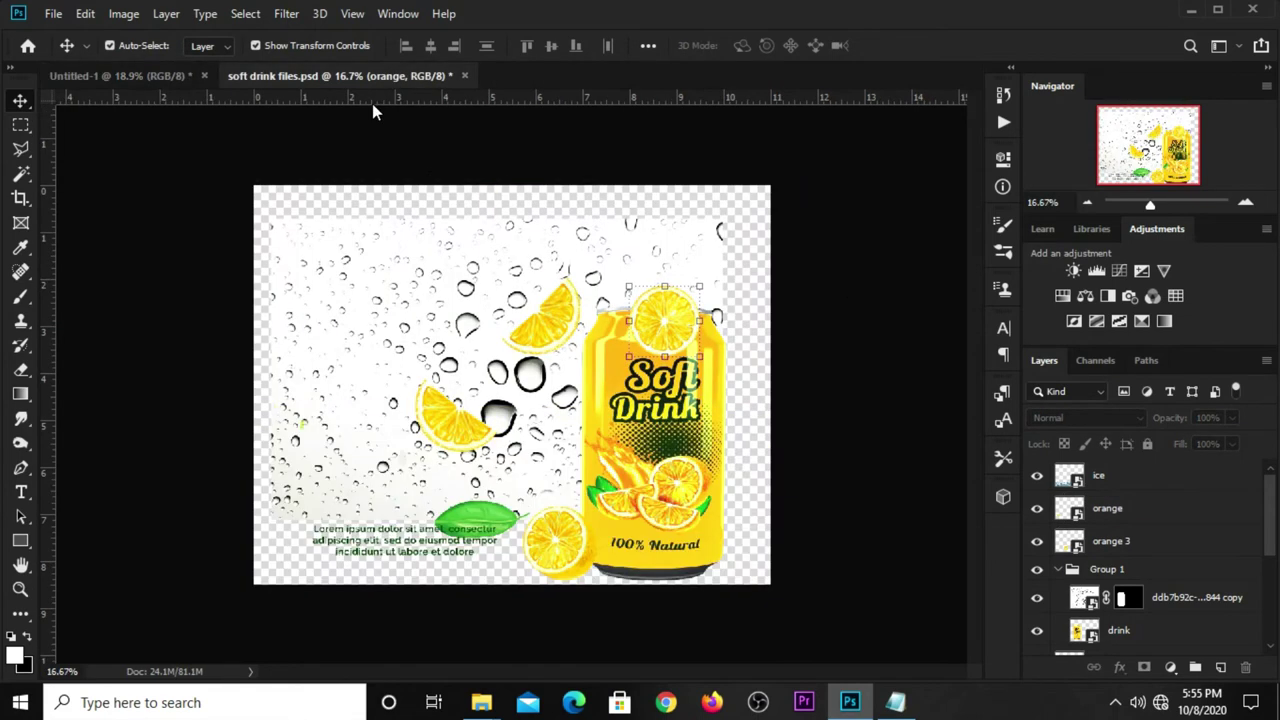
pyautogui.moveTo(800, 428); pyautogui.dragTo(480, 522)
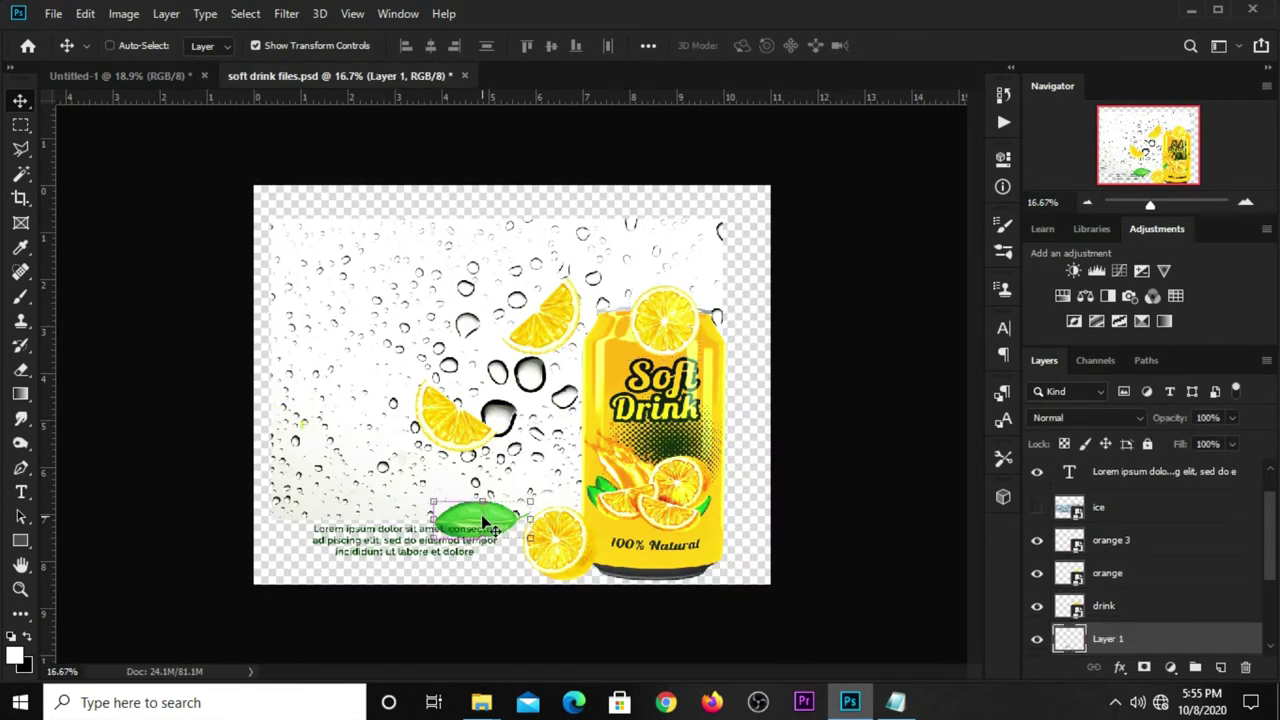
pyautogui.press('ctrl')
pyautogui.click(125, 76)
pyautogui.moveTo(380, 494)
pyautogui.mouseDown()
pyautogui.moveTo(470, 388)
pyautogui.moveTo(420, 510)
pyautogui.mouseUp()
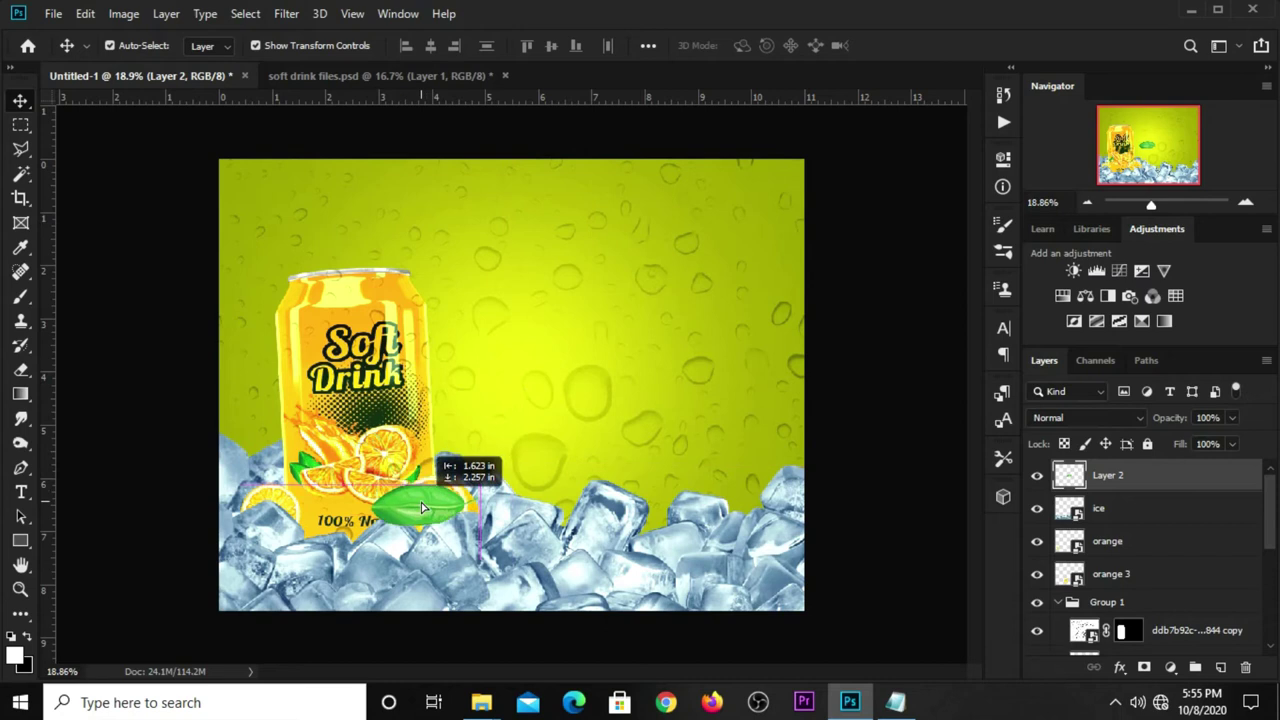
pyautogui.moveTo(1122, 485); pyautogui.dragTo(1100, 528)
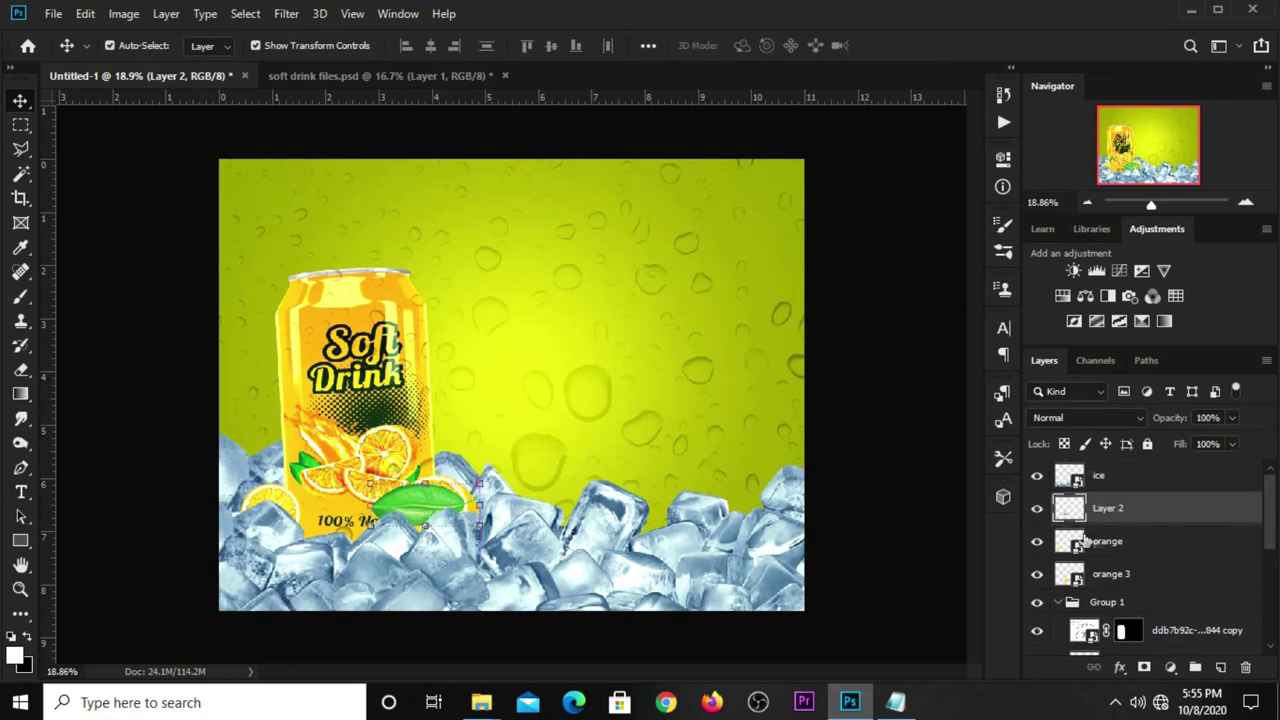
pyautogui.moveTo(403, 504); pyautogui.dragTo(489, 508)
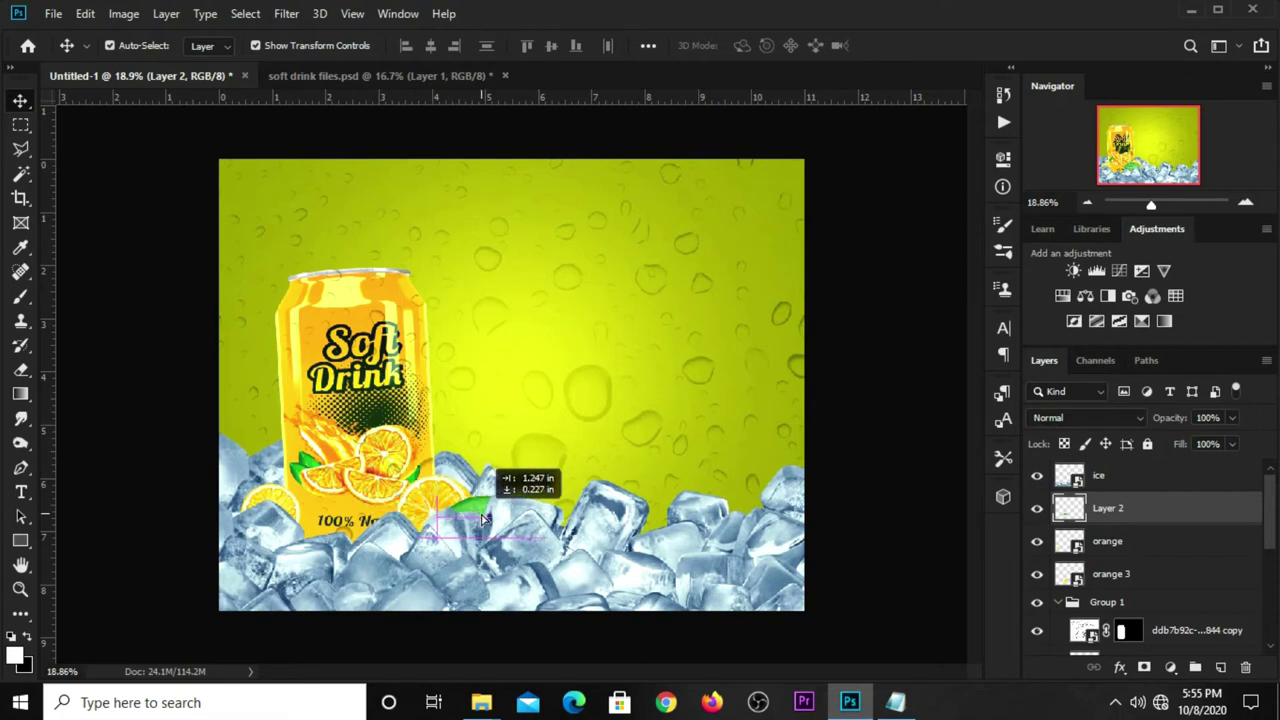
pyautogui.hotkey('ctrl', 't')
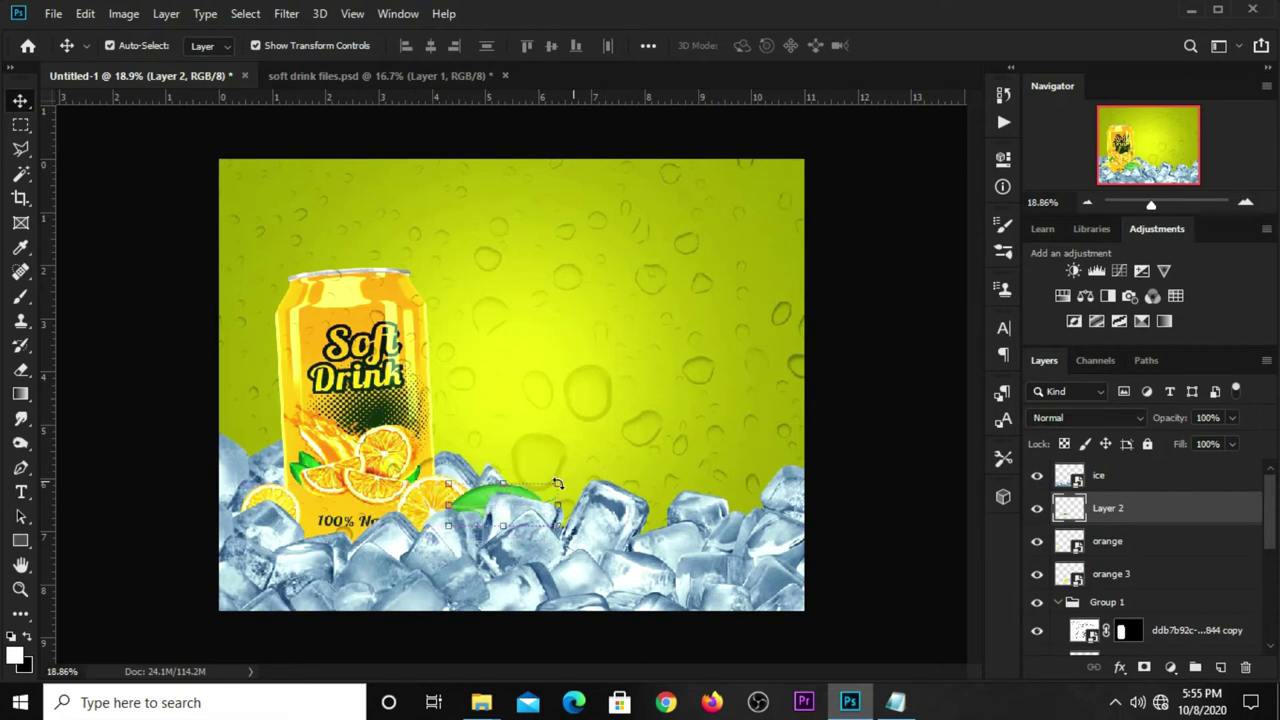
pyautogui.moveTo(558, 484); pyautogui.dragTo(565, 518)
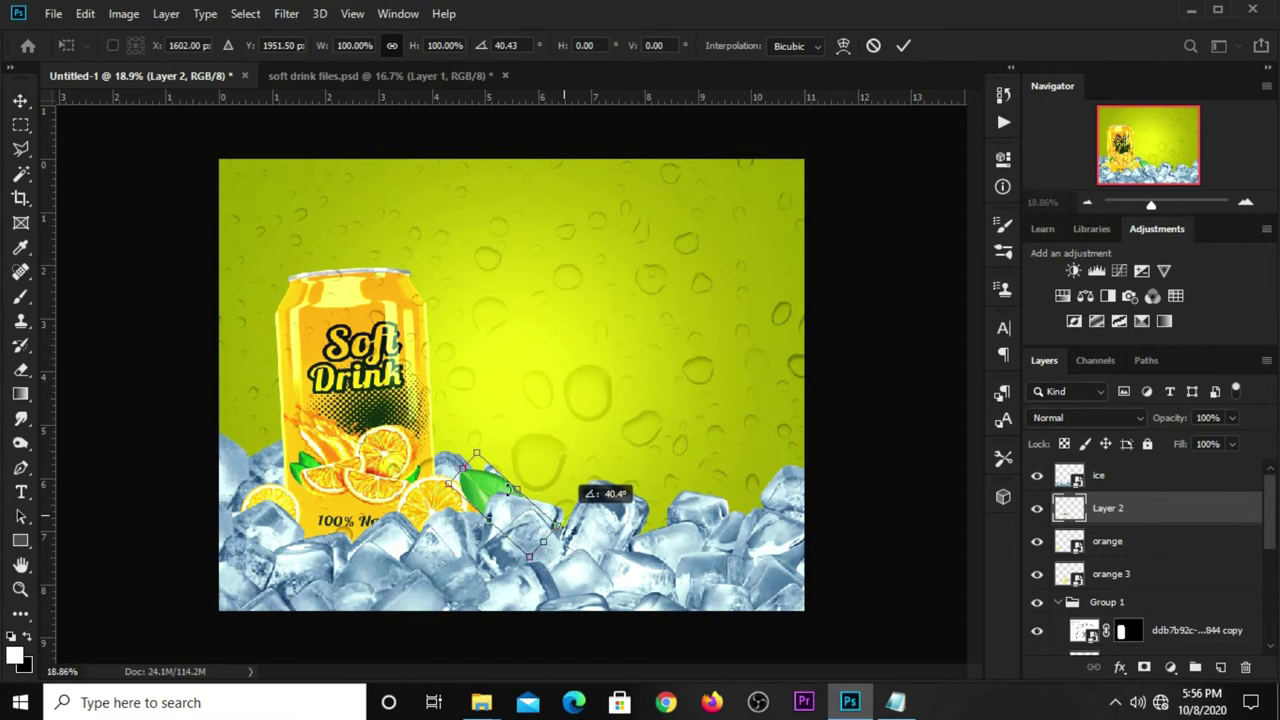
pyautogui.moveTo(488, 486); pyautogui.dragTo(479, 488)
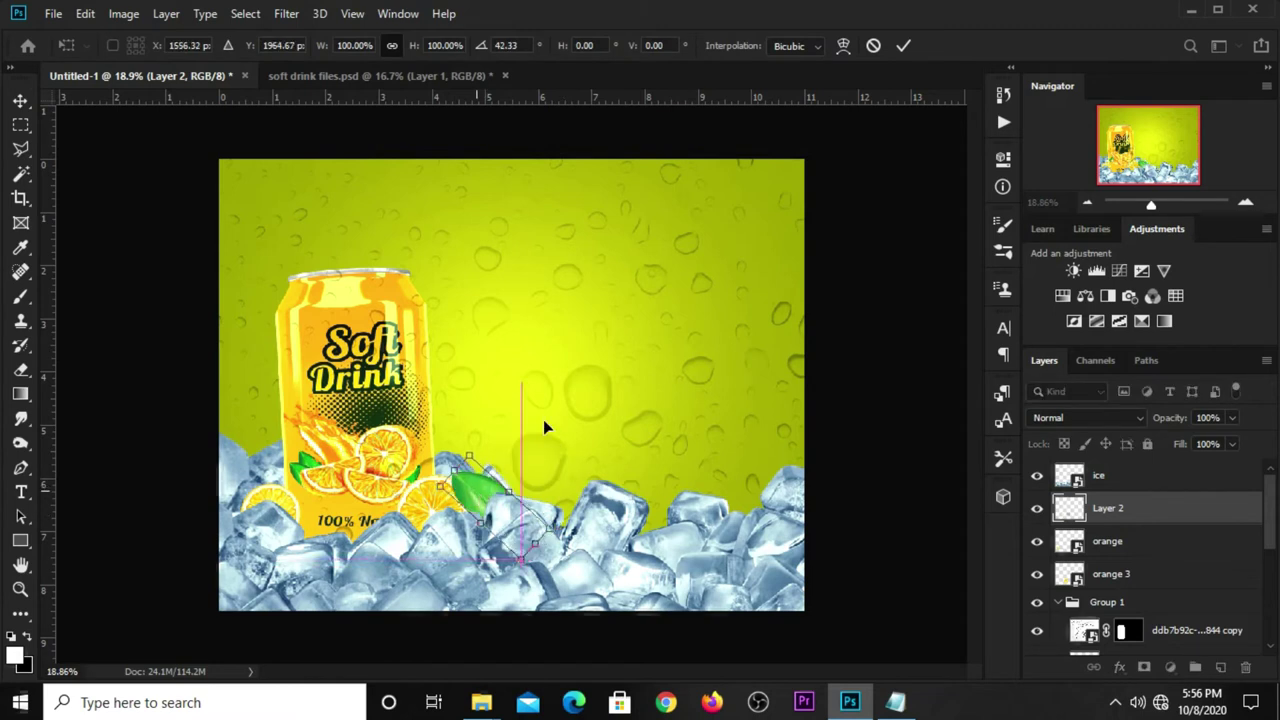
pyautogui.click(905, 46)
# Step: Duplicate the leaf and place the copy at the can's base, tilted -25.38°
pyautogui.hotkey('ctrl', 'j')
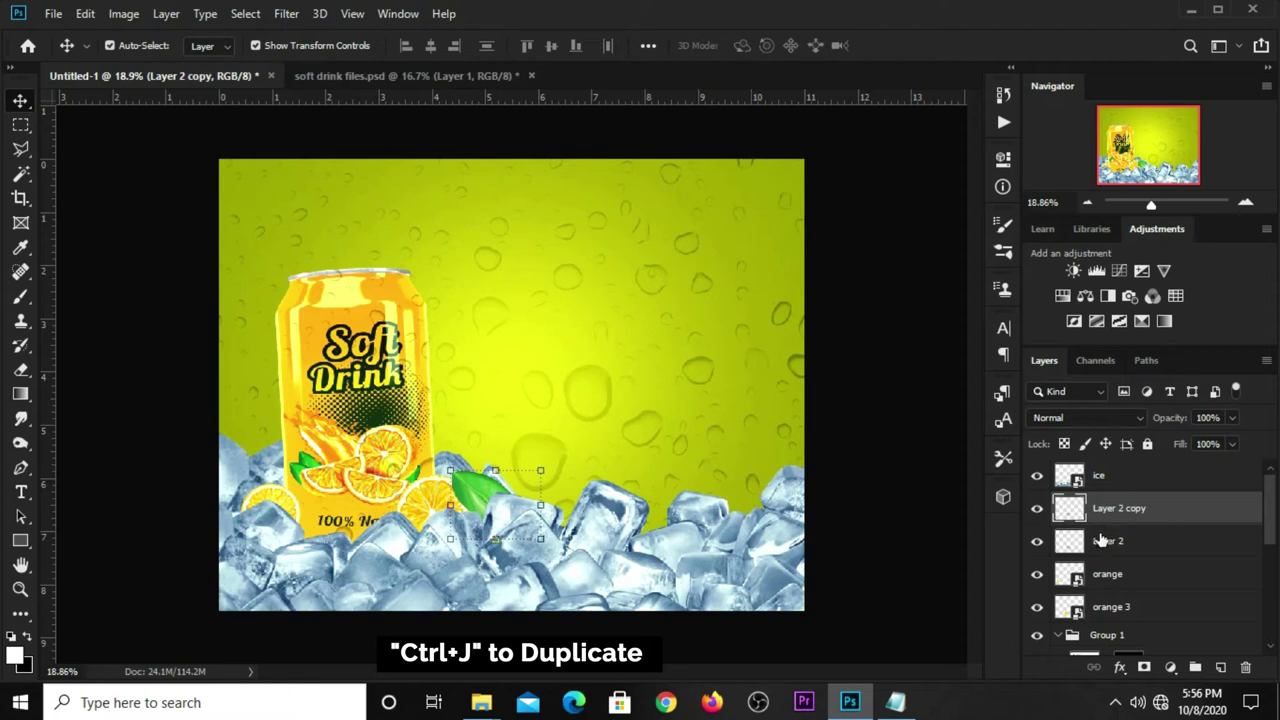
pyautogui.moveTo(484, 494)
pyautogui.mouseDown()
pyautogui.moveTo(358, 524)
pyautogui.moveTo(278, 565)
pyautogui.mouseUp()
pyautogui.hotkey('ctrl', 't')
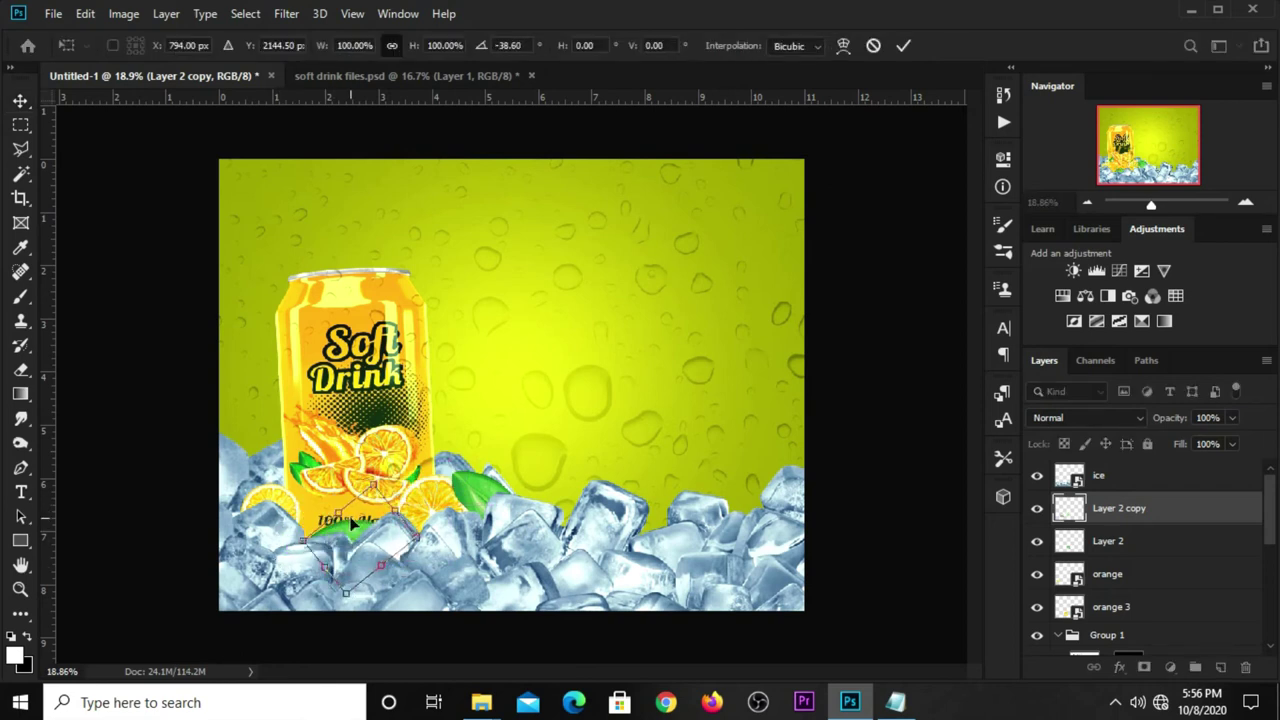
pyautogui.moveTo(376, 517)
pyautogui.mouseDown()
pyautogui.moveTo(372, 493)
pyautogui.moveTo(412, 545)
pyautogui.mouseUp()
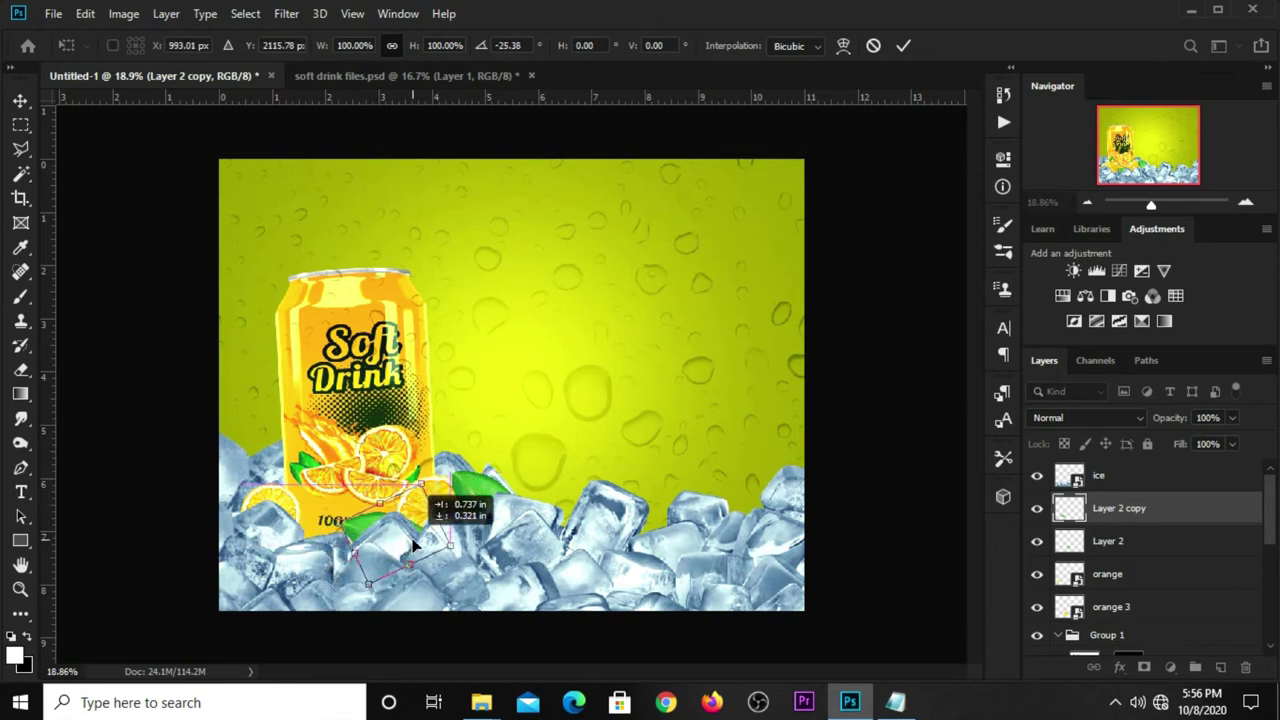
pyautogui.click(901, 47)
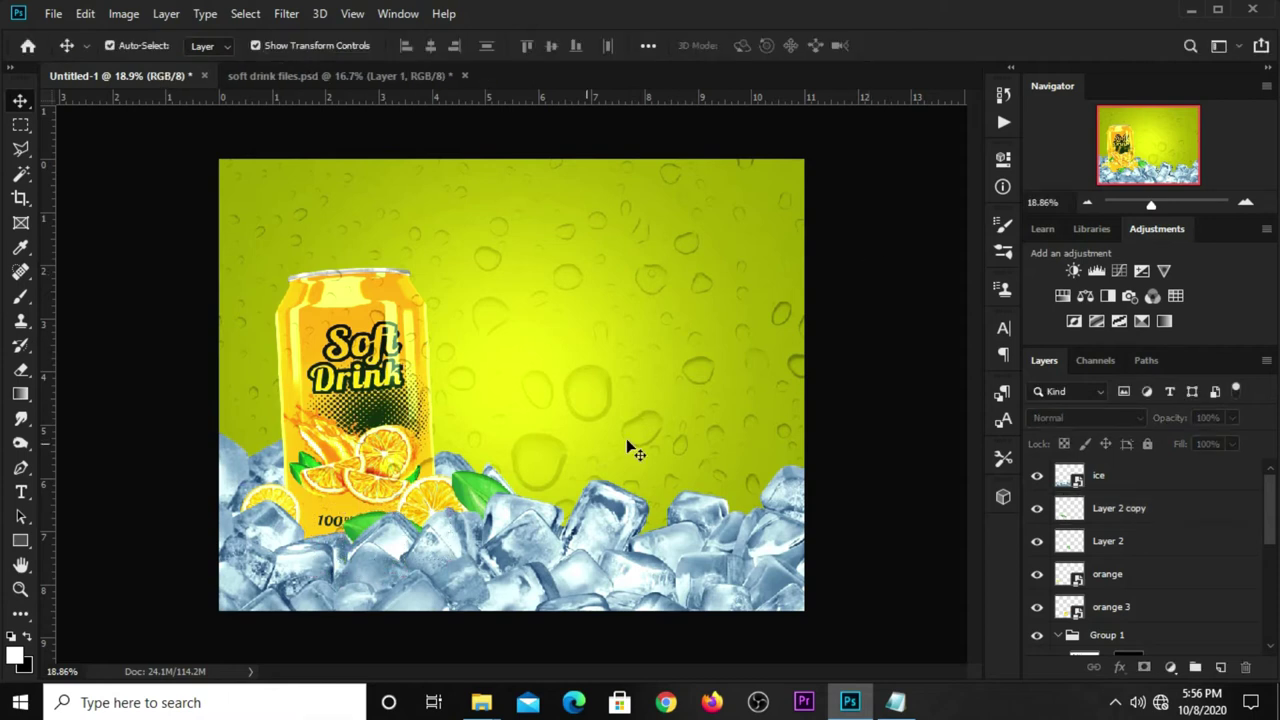
# Step: Collapse and lock Group 1, toggling its visibility to compare
pyautogui.click(408, 478)
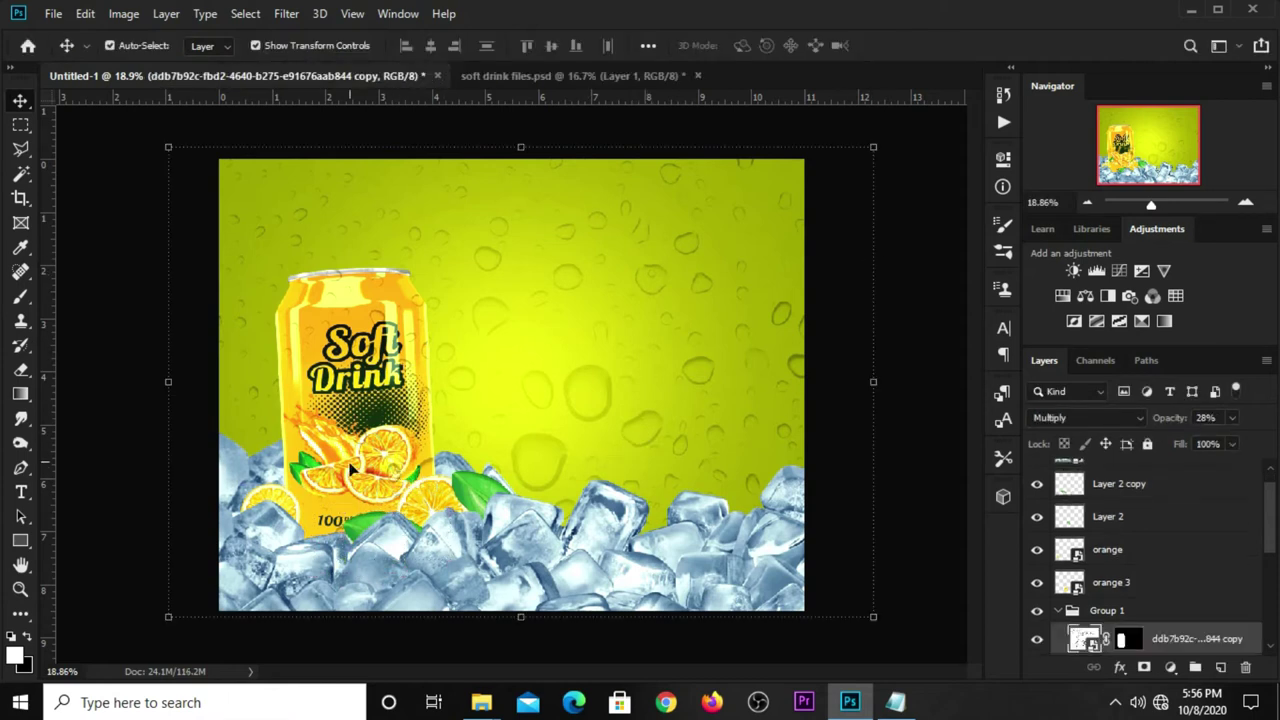
pyautogui.click(1061, 612)
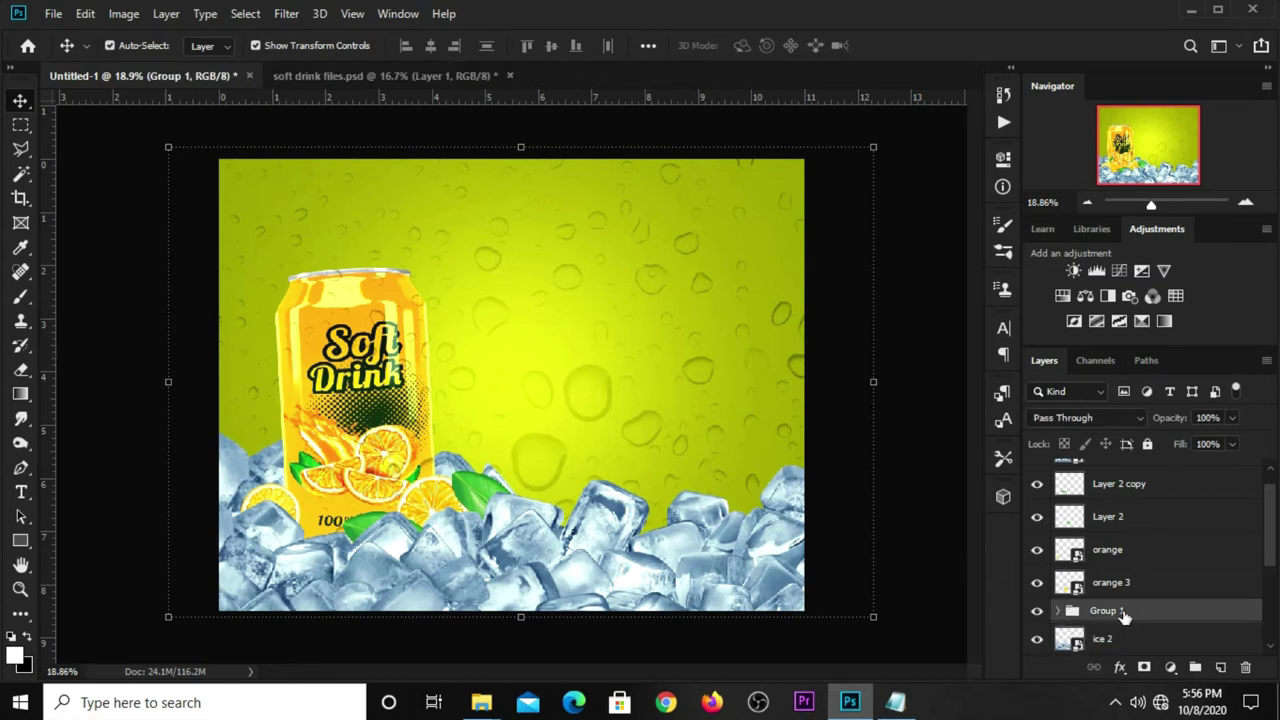
pyautogui.click(1148, 445)
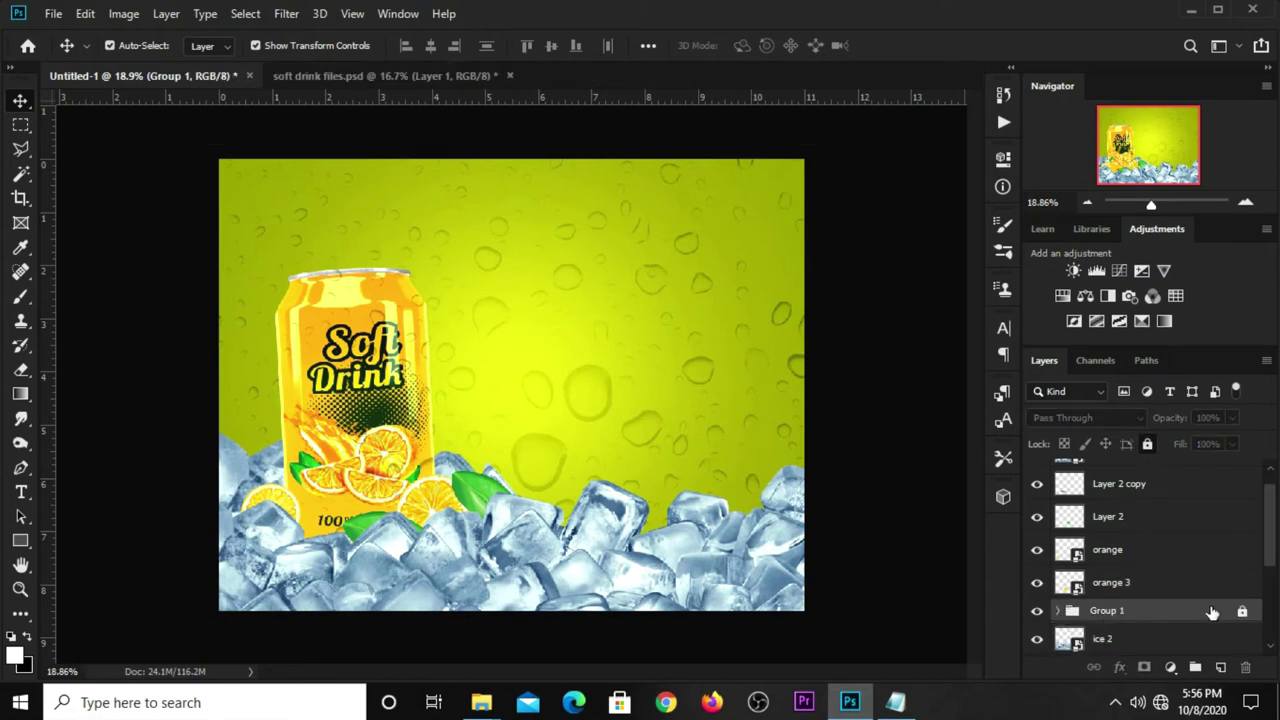
pyautogui.click(1042, 617)
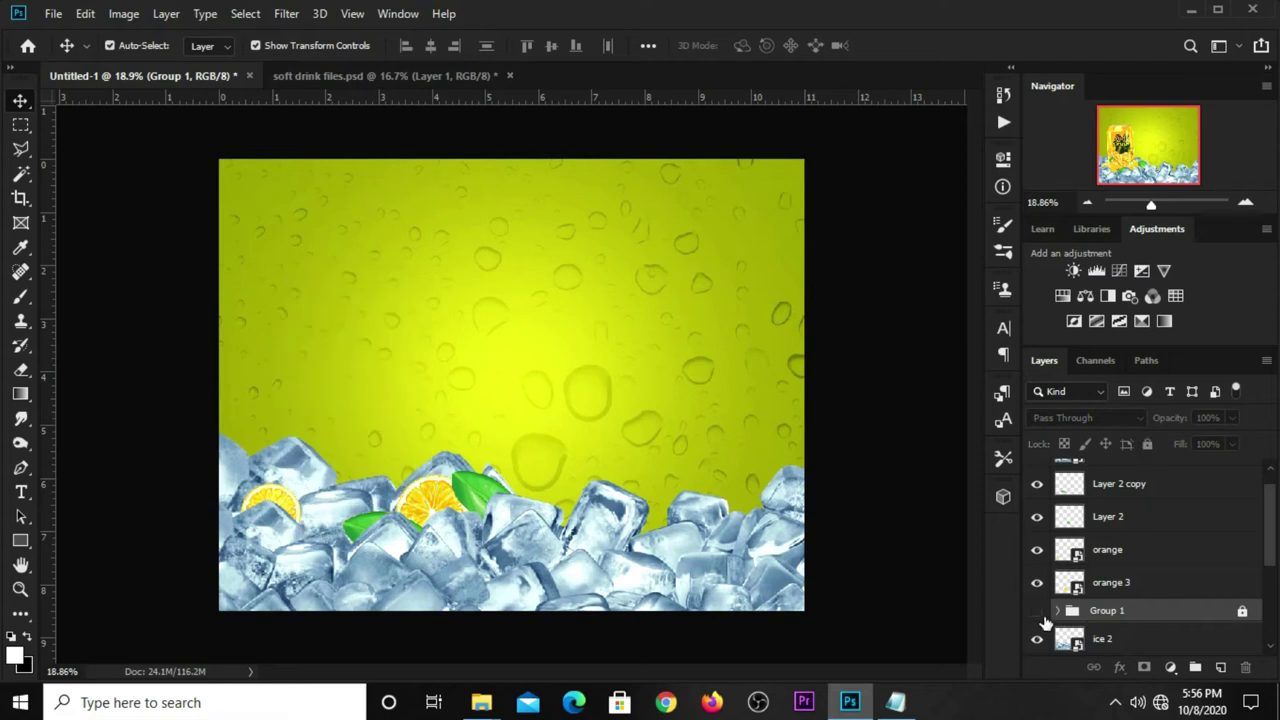
pyautogui.click(1042, 617)
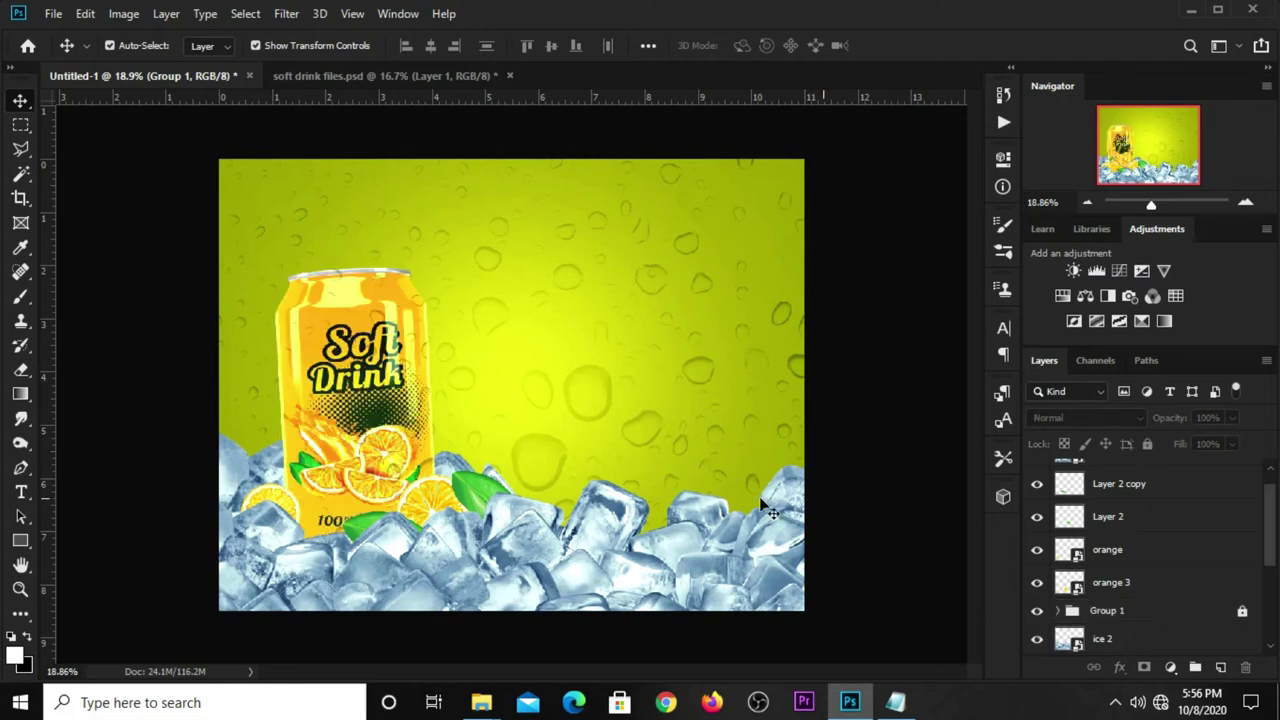
# Step: Lock the water-droplet background texture layer
pyautogui.click(286, 409)
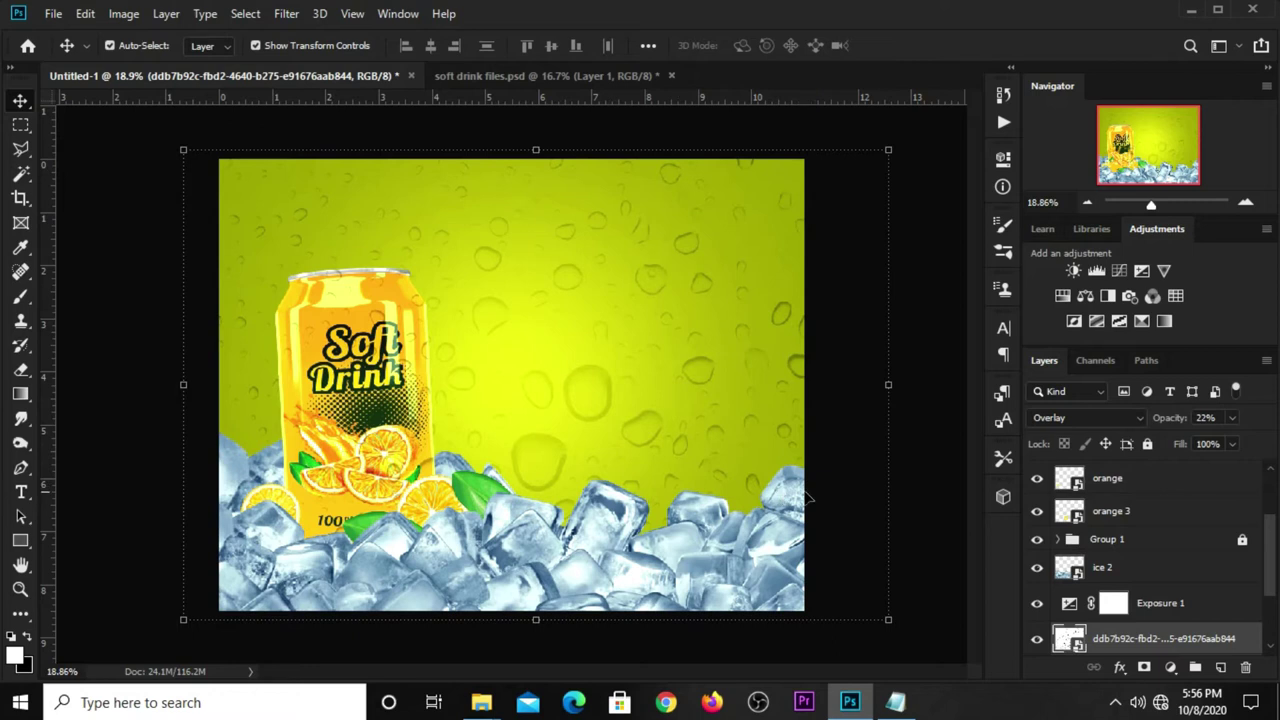
pyautogui.click(851, 503)
pyautogui.click(388, 314)
pyautogui.scroll(-2, 1163, 560)
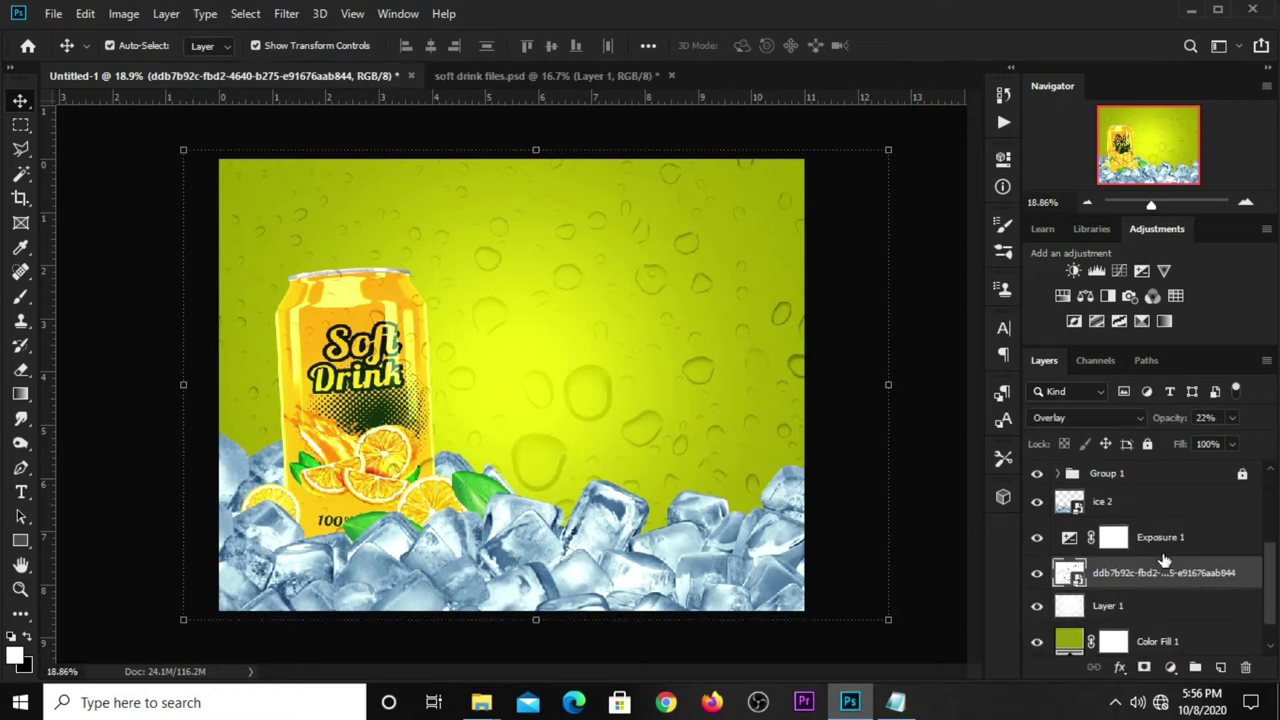
pyautogui.click(1148, 444)
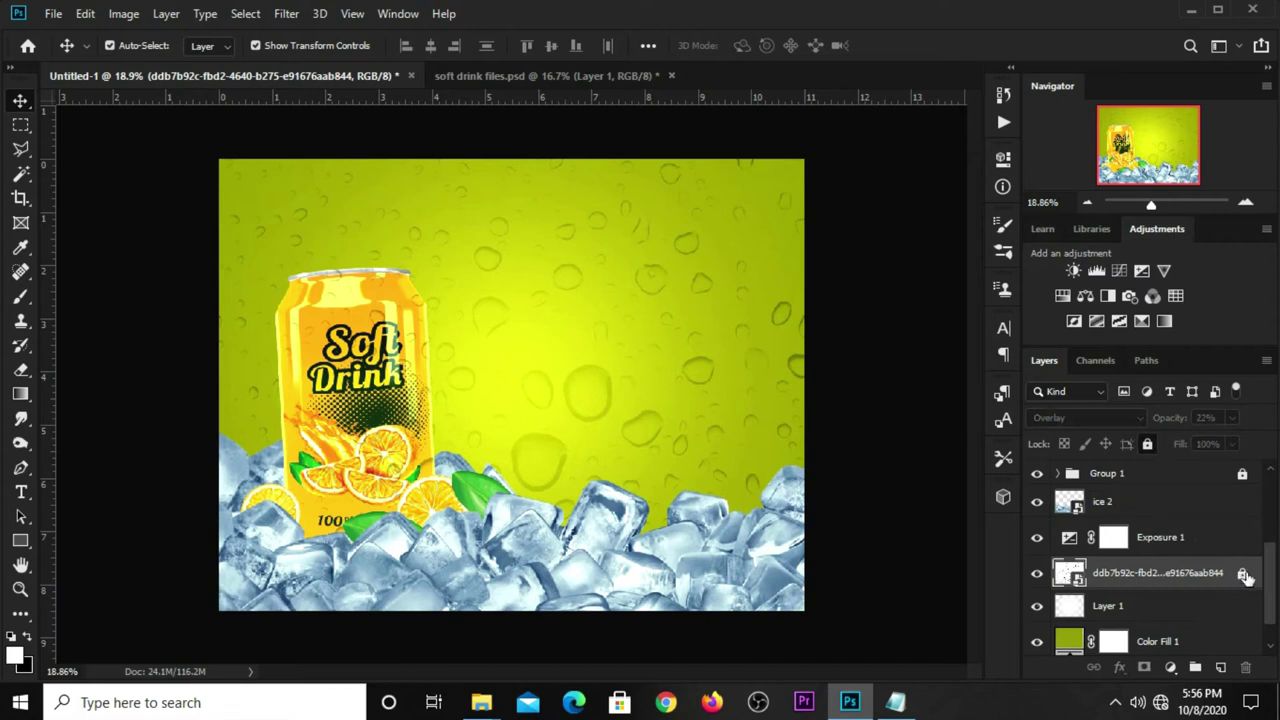
pyautogui.scroll(1, 895, 515)
pyautogui.scroll(3, 1155, 585)
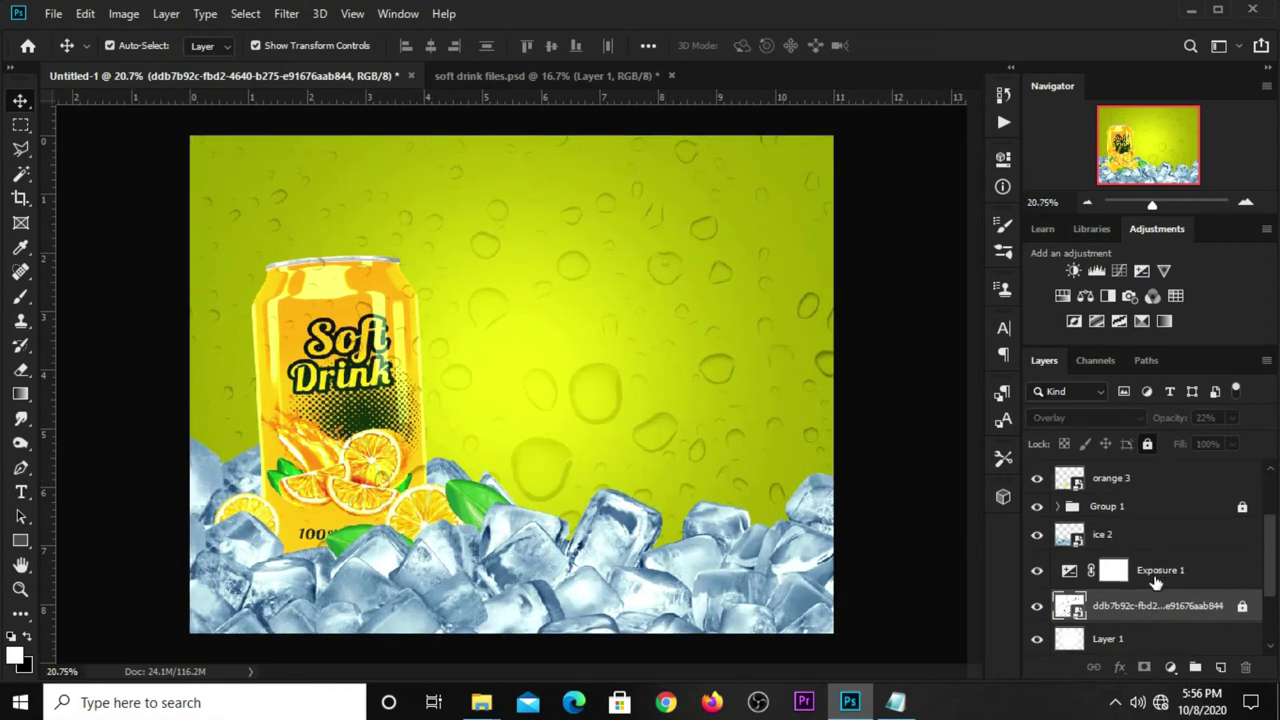
pyautogui.scroll(2, 1155, 583)
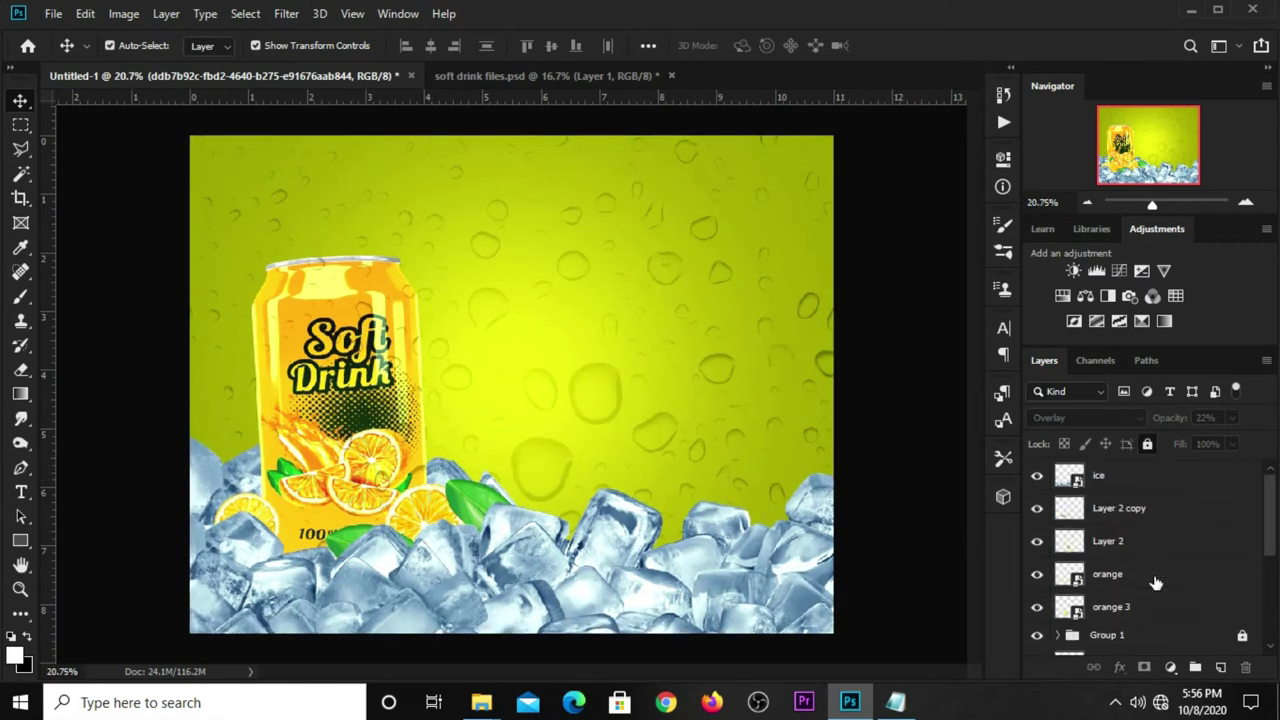
# Step: Add a new layer above the ice and dab a small white brush glow over the can's base
pyautogui.click(1122, 512)
pyautogui.click(1134, 481)
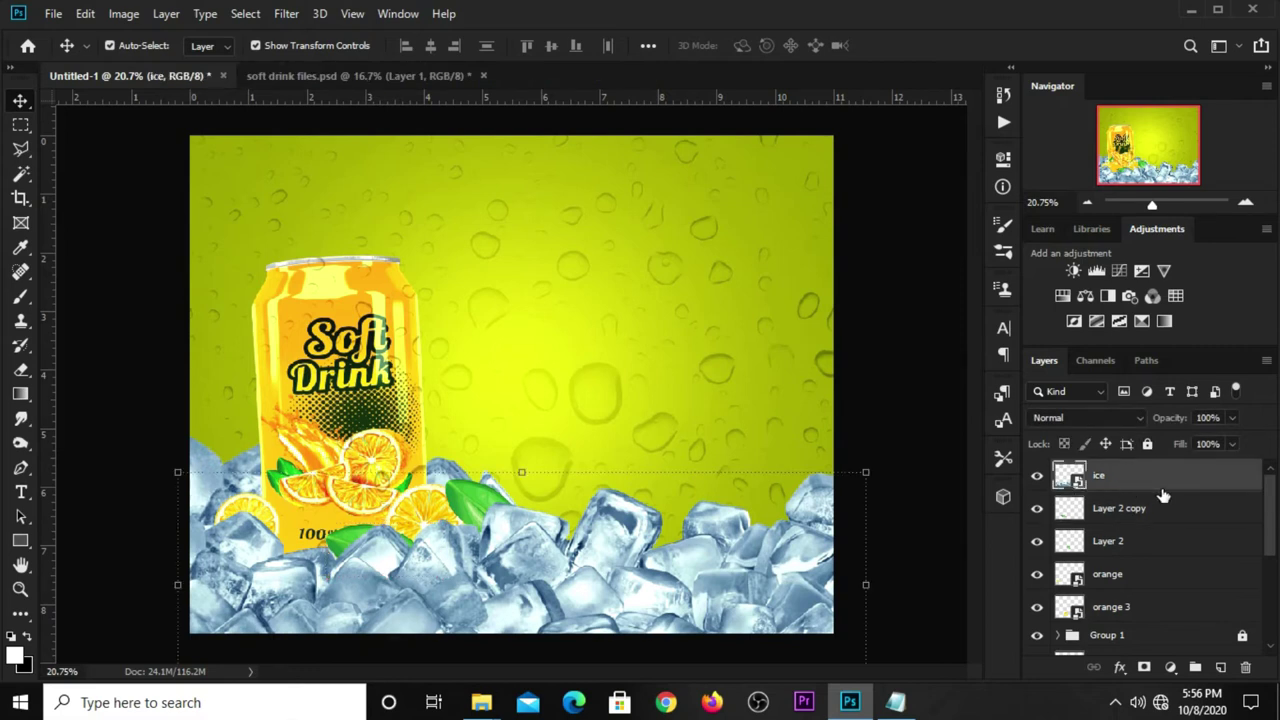
pyautogui.click(1220, 667)
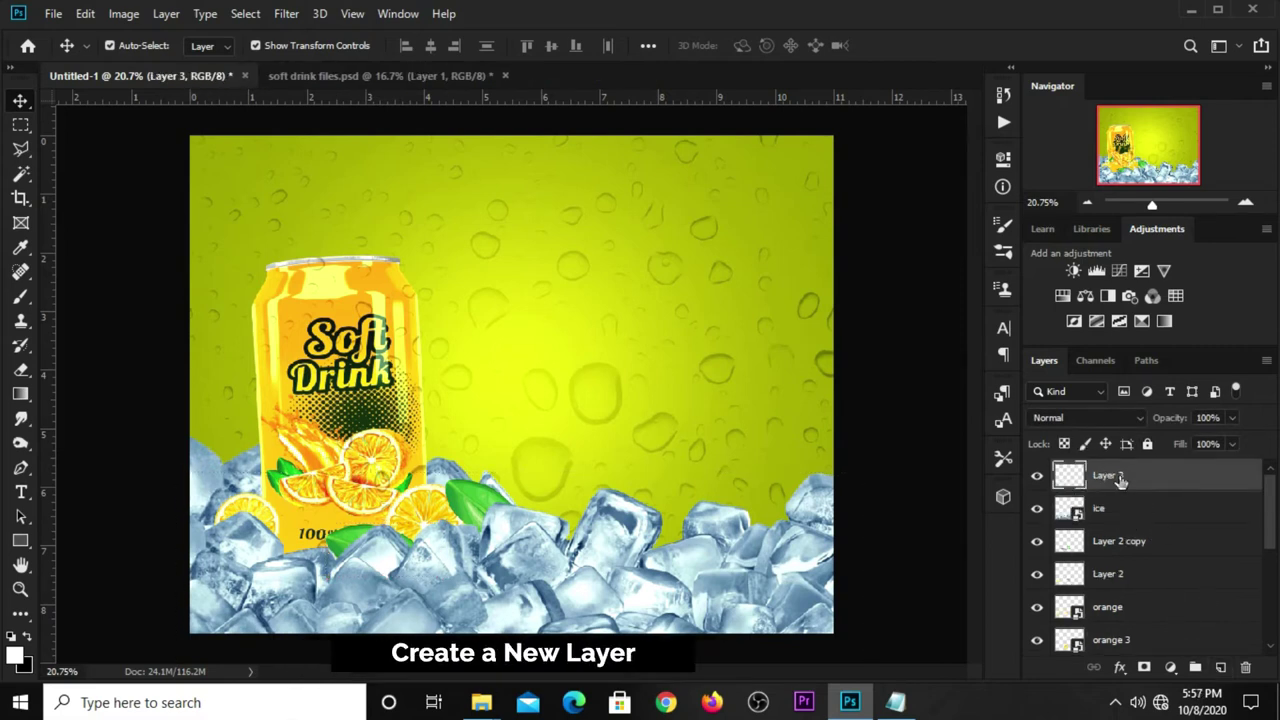
pyautogui.click(24, 303)
pyautogui.click(112, 297)
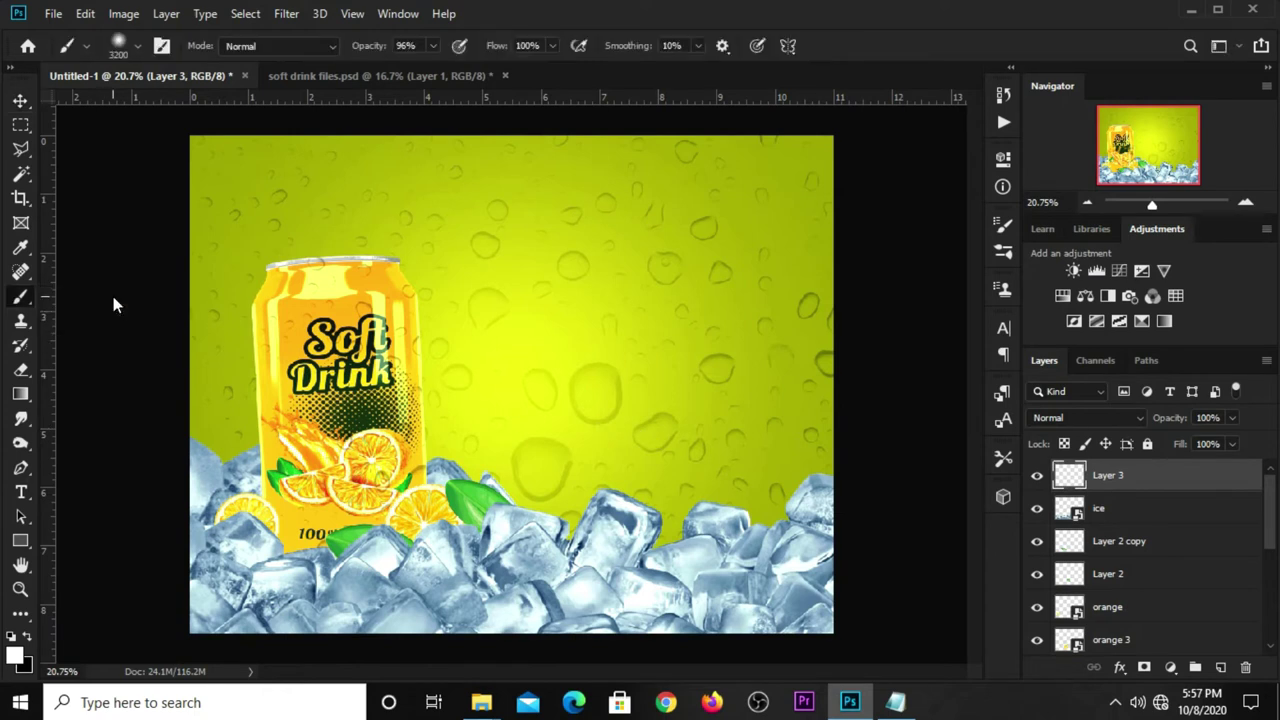
pyautogui.press('[')
pyautogui.press('[')
pyautogui.press('[')
pyautogui.press('[')
pyautogui.press('[')
pyautogui.press('[')
pyautogui.press('[')
pyautogui.press('[')
pyautogui.press('[')
pyautogui.press('[')
pyautogui.press('[')
pyautogui.press('[')
pyautogui.press('[')
pyautogui.press('[')
pyautogui.press('[')
pyautogui.press('[')
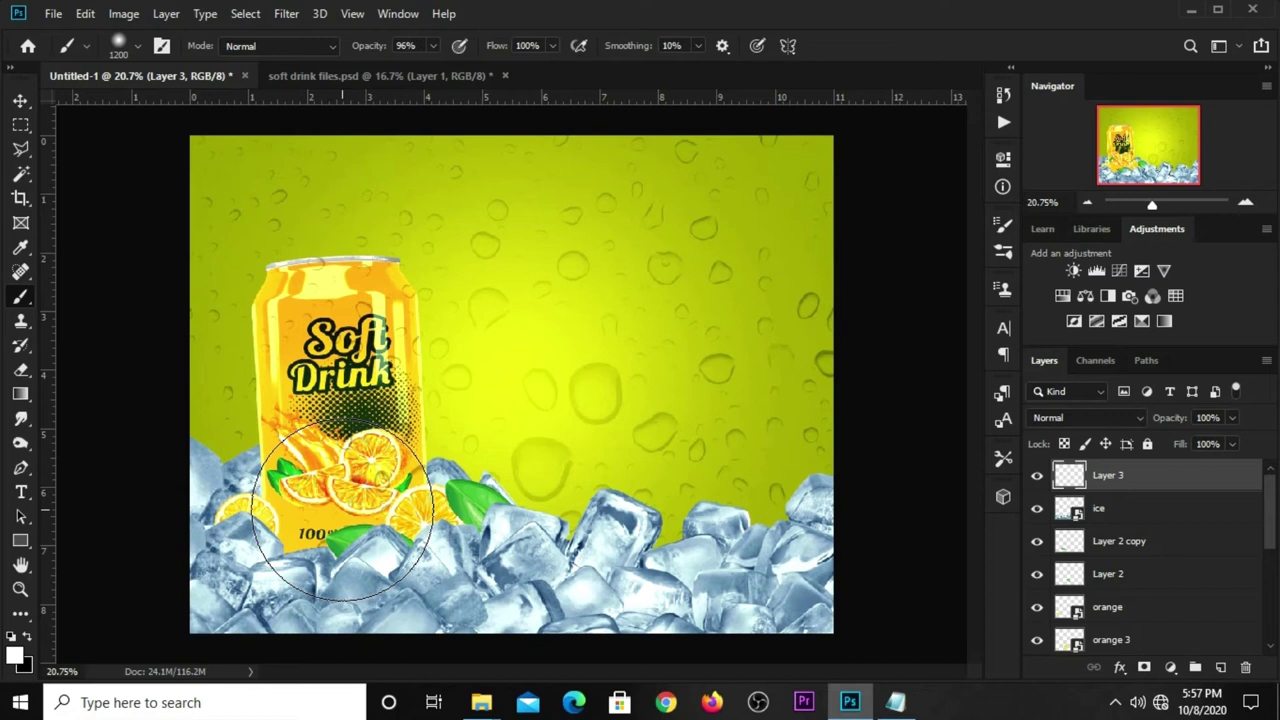
pyautogui.click(342, 512)
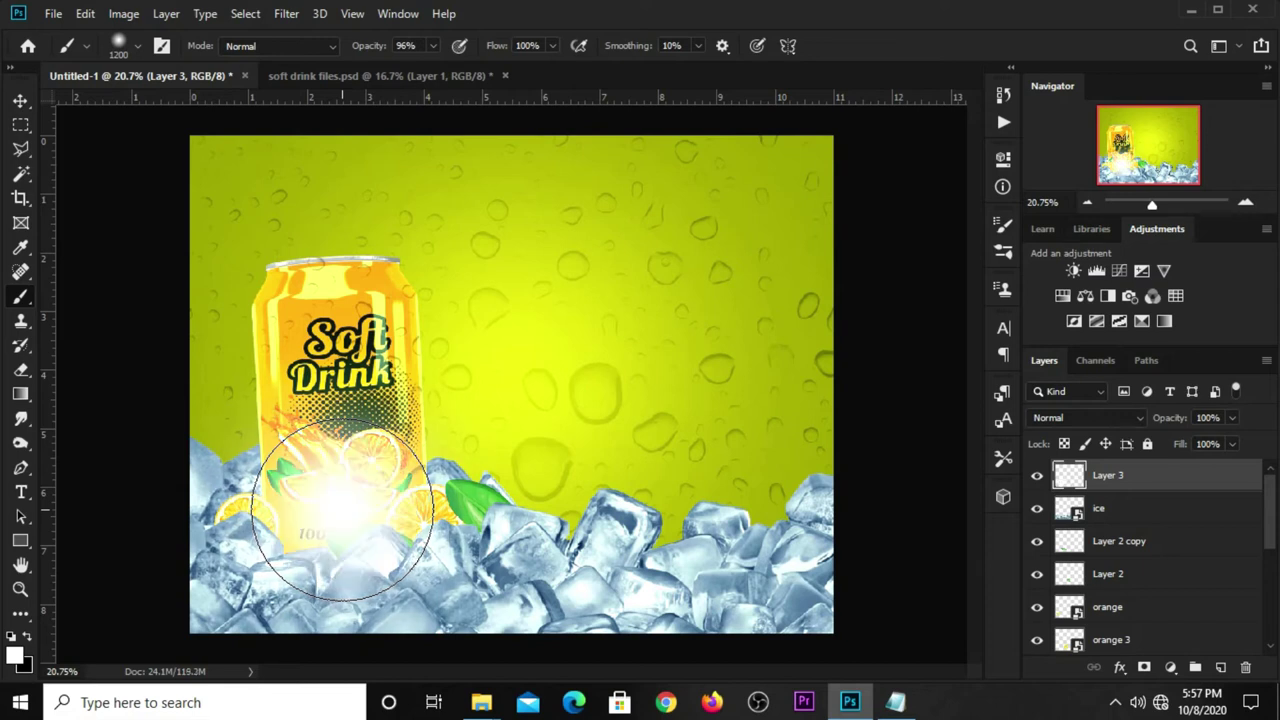
pyautogui.click(342, 512)
pyautogui.press('v')
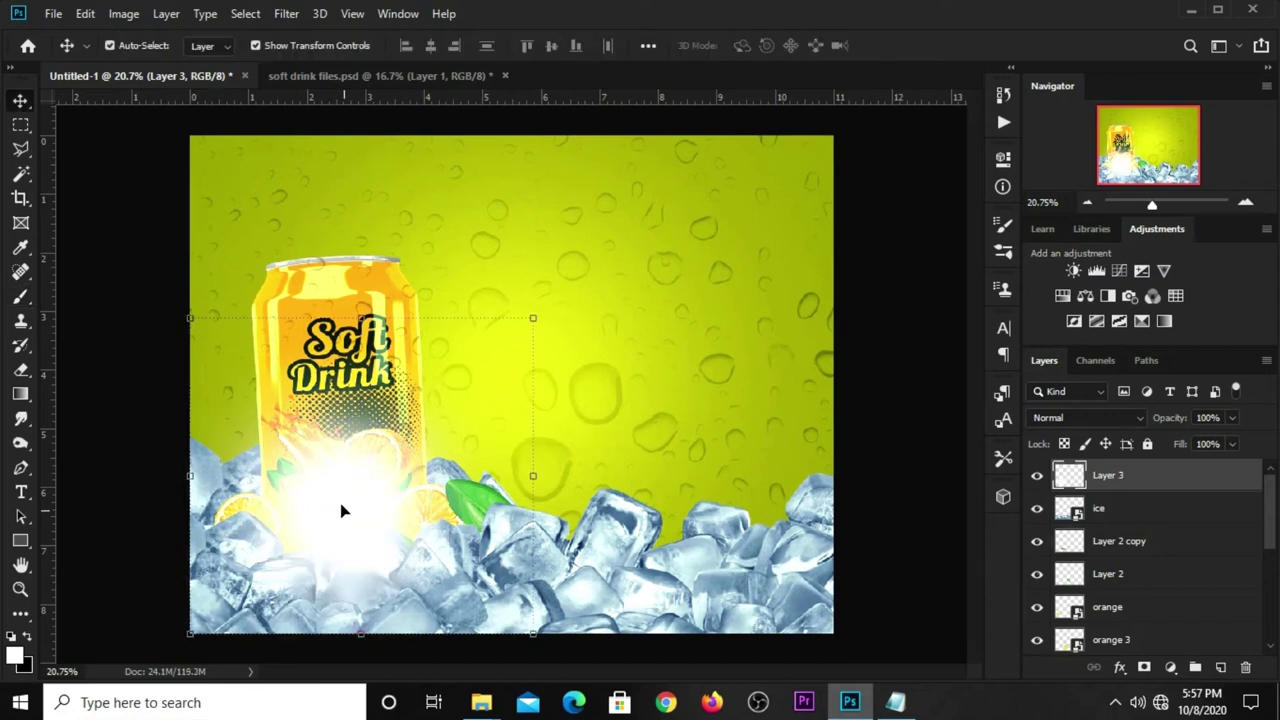
# Step: Convert Layer 3 to a Smart Object, apply Gaussian Blur, and set its opacity to 65%
pyautogui.rightClick(1125, 480)
pyautogui.click(897, 260)
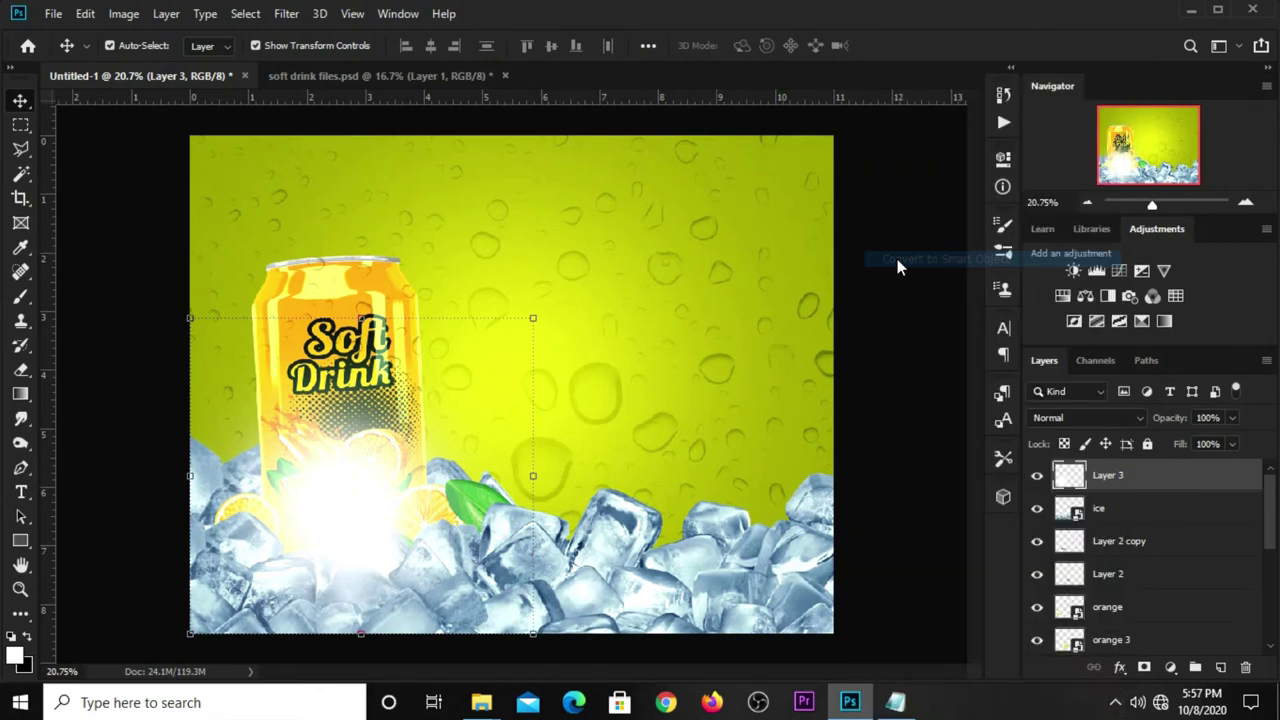
pyautogui.click(288, 15)
pyautogui.moveTo(296, 227)
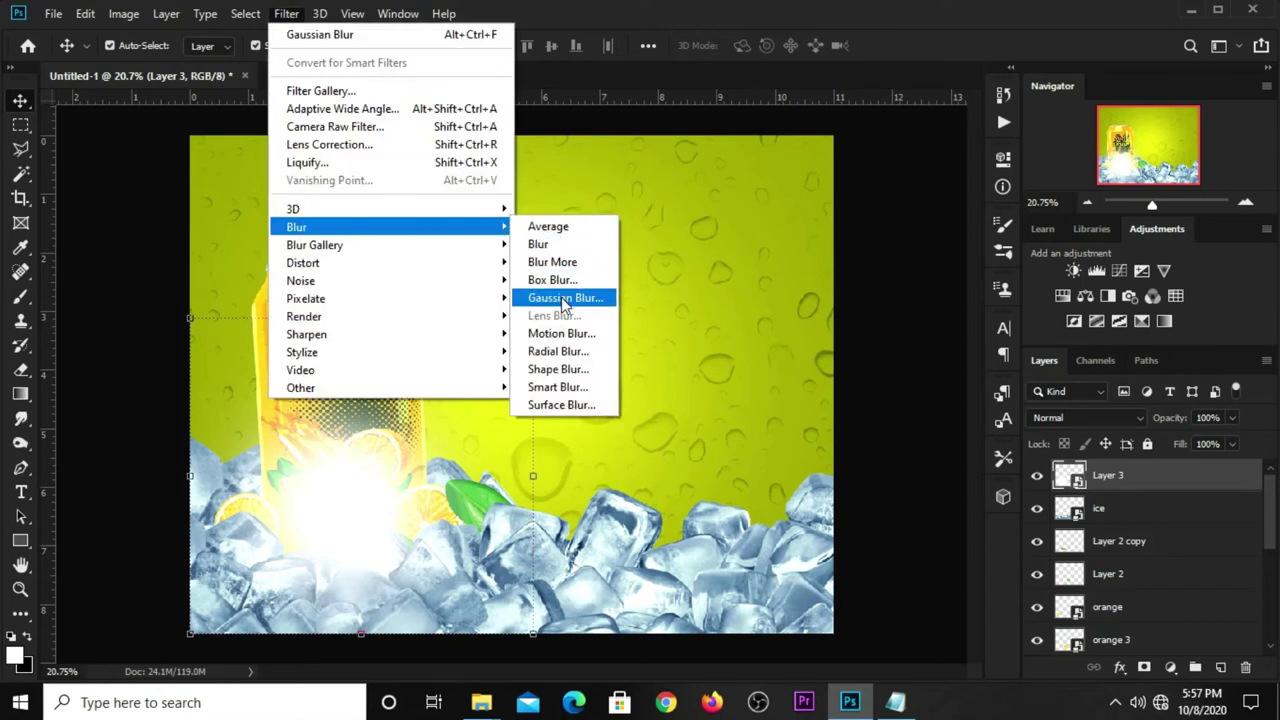
pyautogui.click(561, 297)
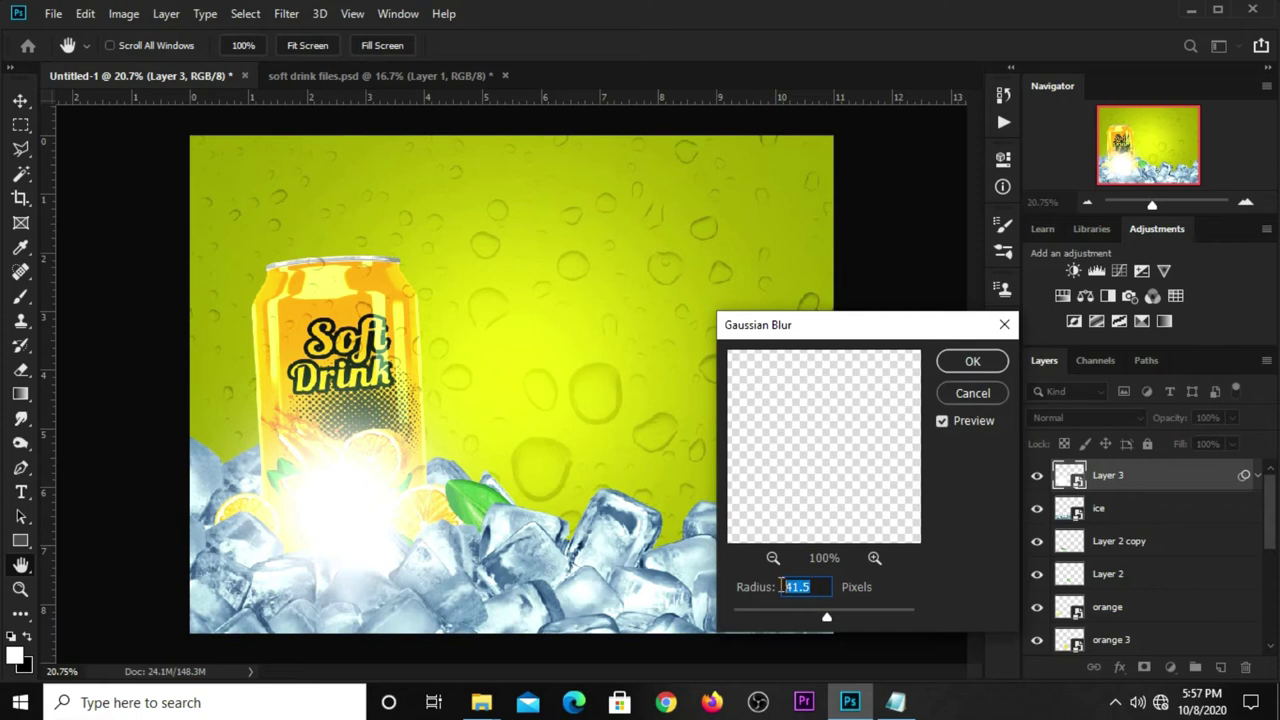
pyautogui.click(972, 361)
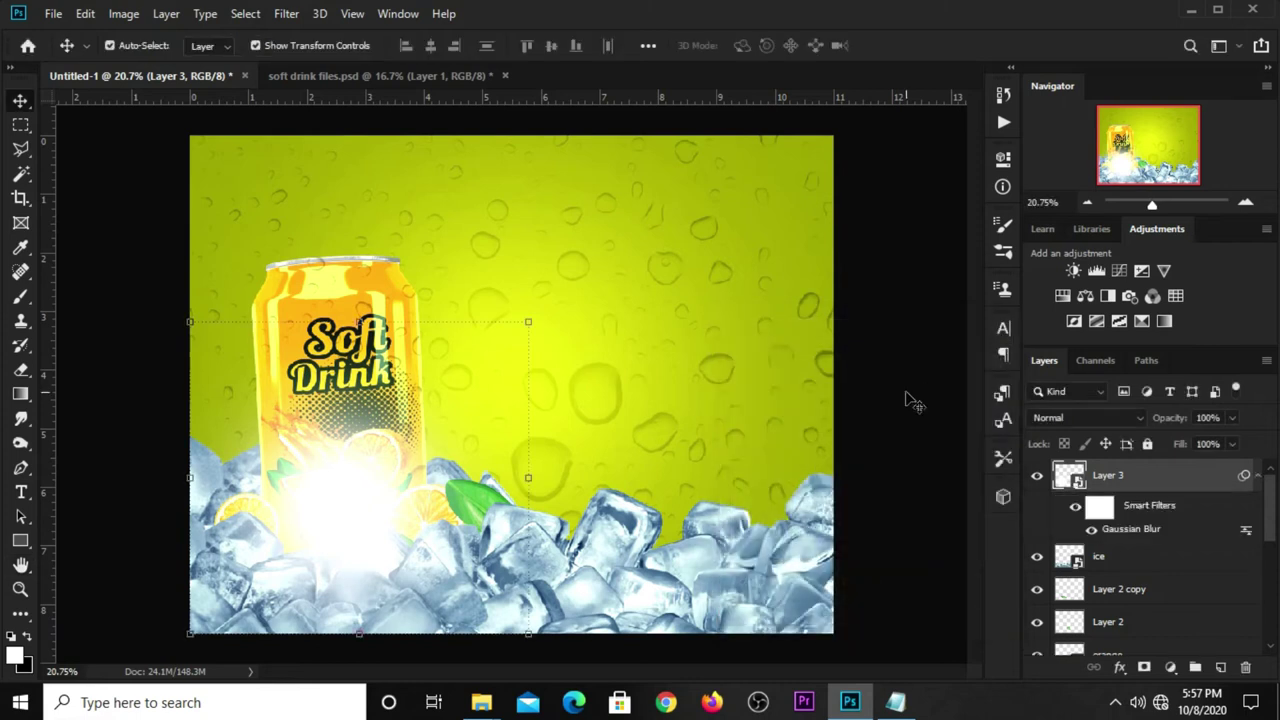
pyautogui.click(1232, 418)
pyautogui.moveTo(1214, 438); pyautogui.dragTo(1208, 443)
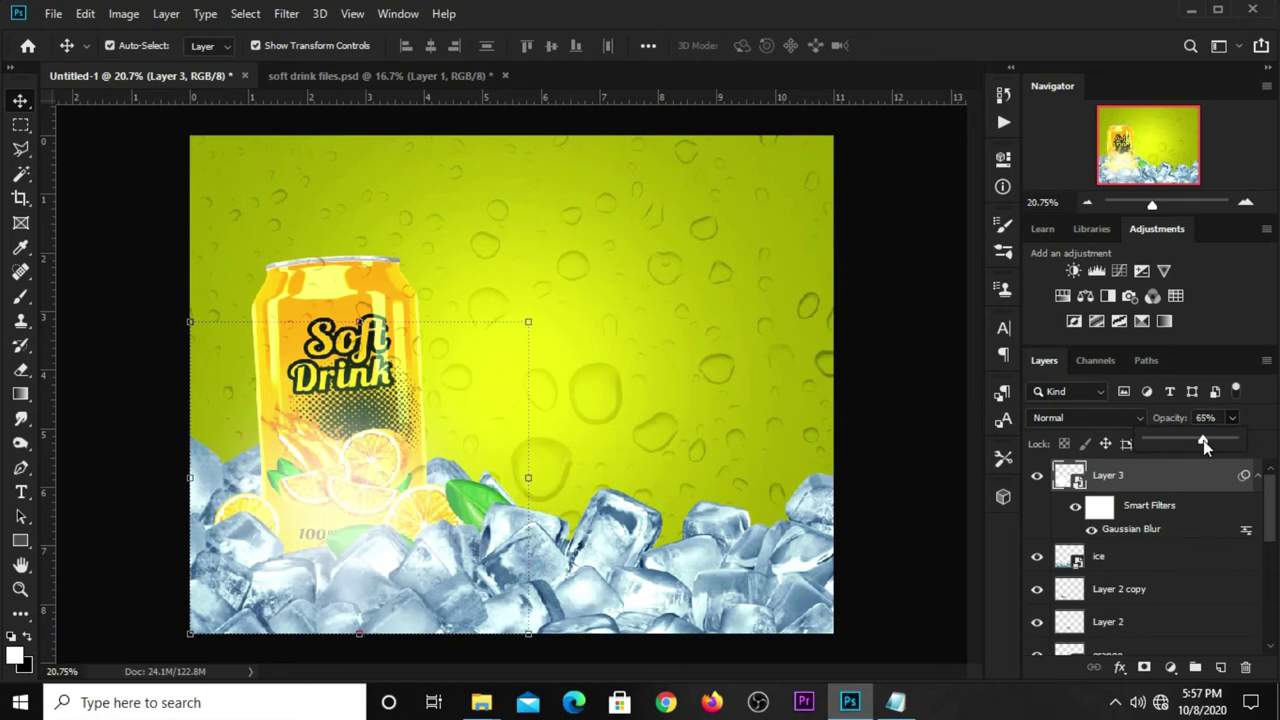
pyautogui.click(366, 322)
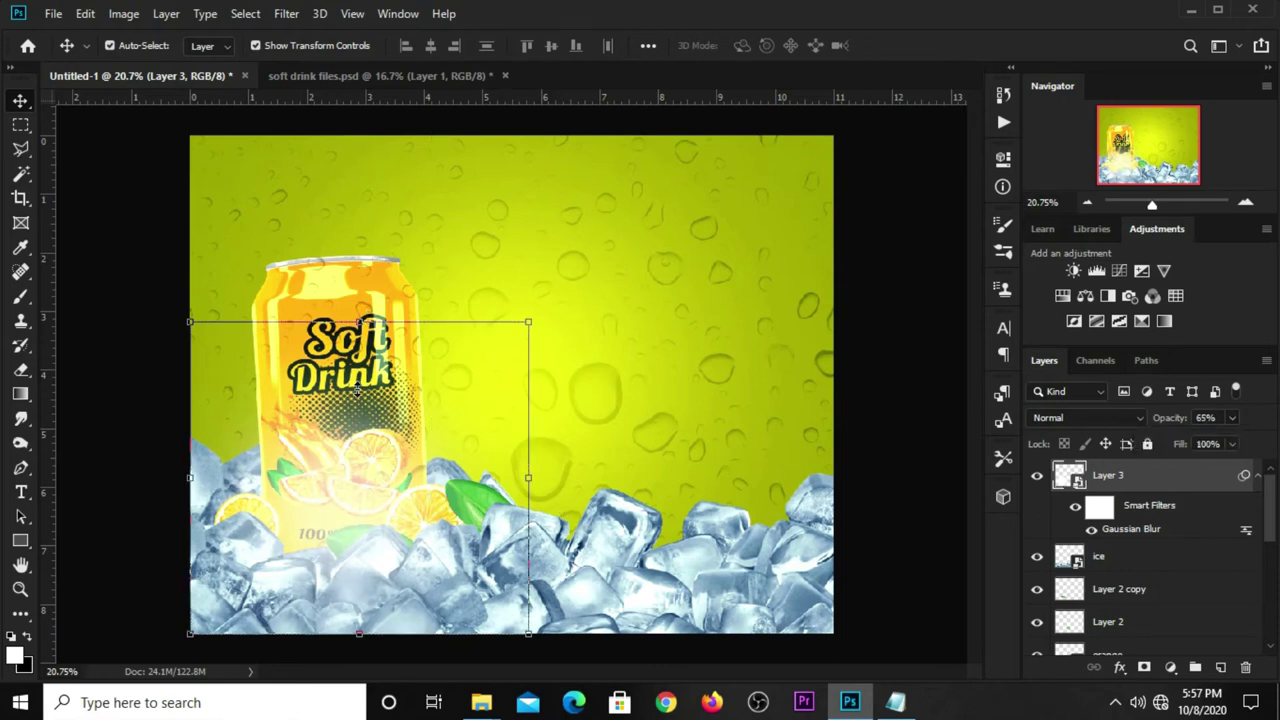
# Step: Shift the blurred glow slightly down and left with Free Transform
pyautogui.hotkey('ctrl', 't')
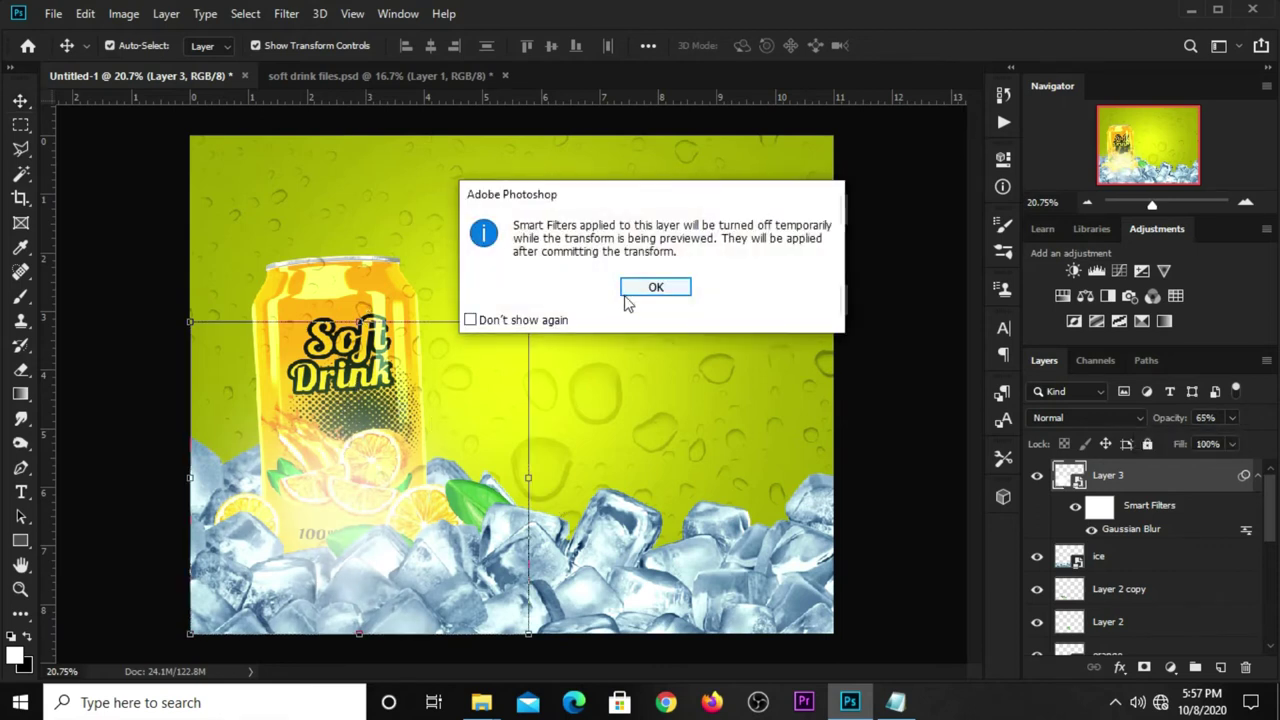
pyautogui.click(640, 293)
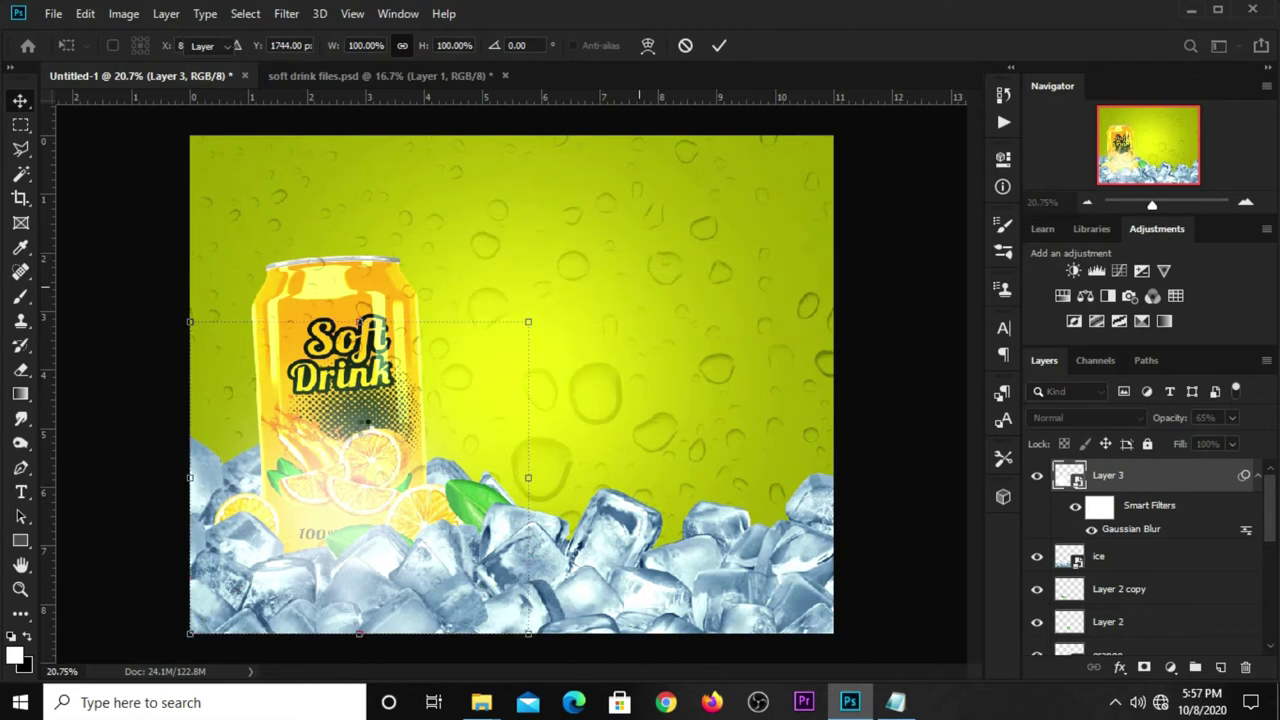
pyautogui.press('Return')
pyautogui.click(395, 322)
pyautogui.click(652, 288)
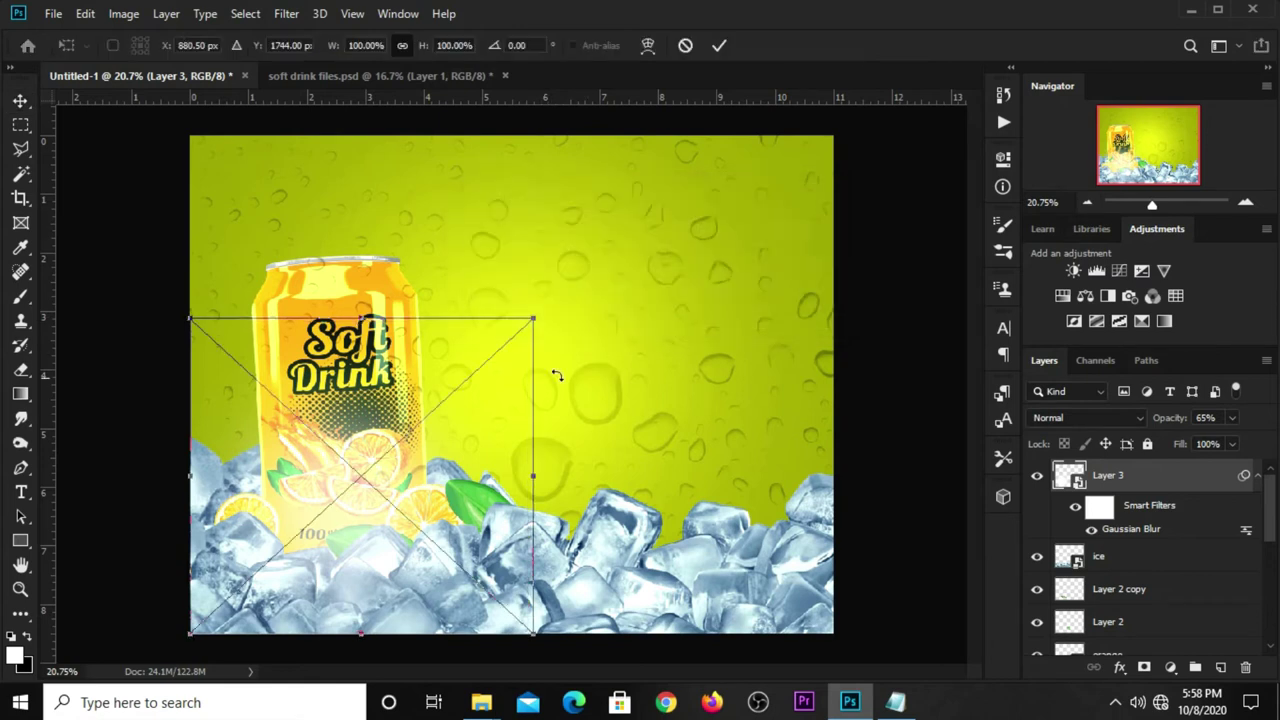
pyautogui.moveTo(371, 488); pyautogui.dragTo(362, 514)
pyautogui.click(720, 51)
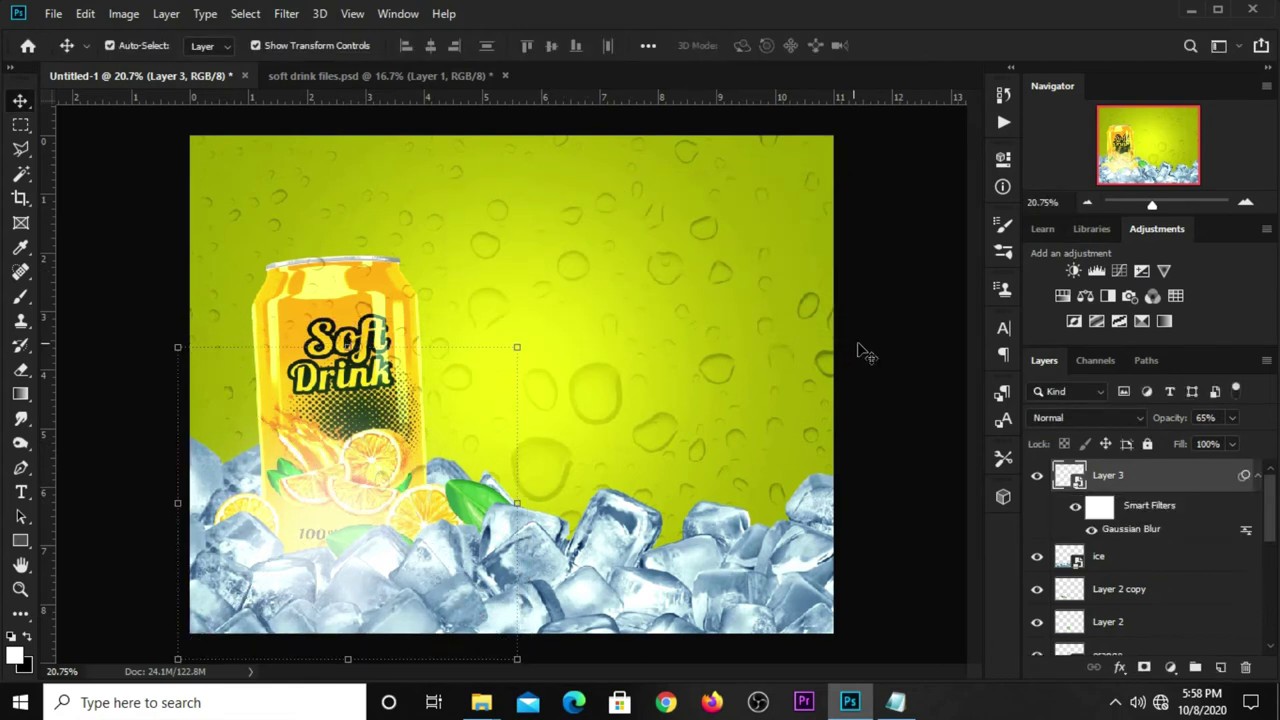
# Step: Copy the lemon slice from soft drink files.psd into the poster's top-left corner
pyautogui.click(366, 76)
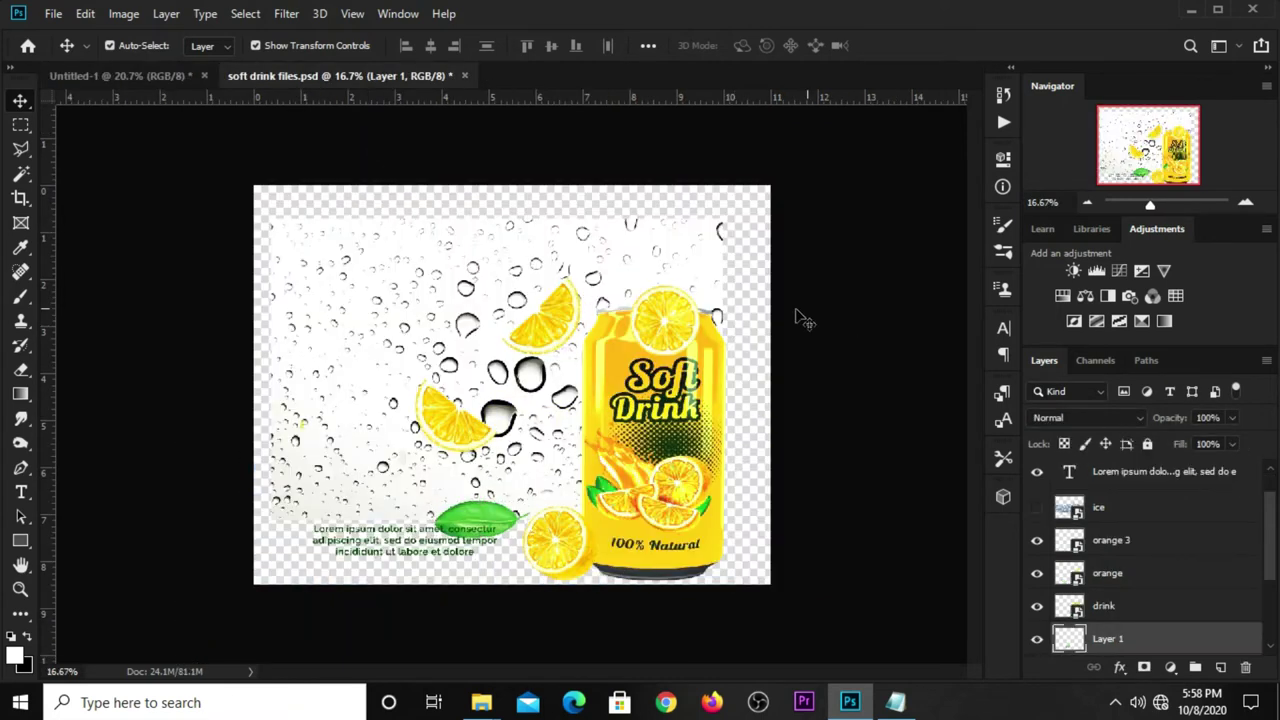
pyautogui.click(797, 314)
pyautogui.click(665, 345)
pyautogui.press('ctrl')
pyautogui.click(122, 75)
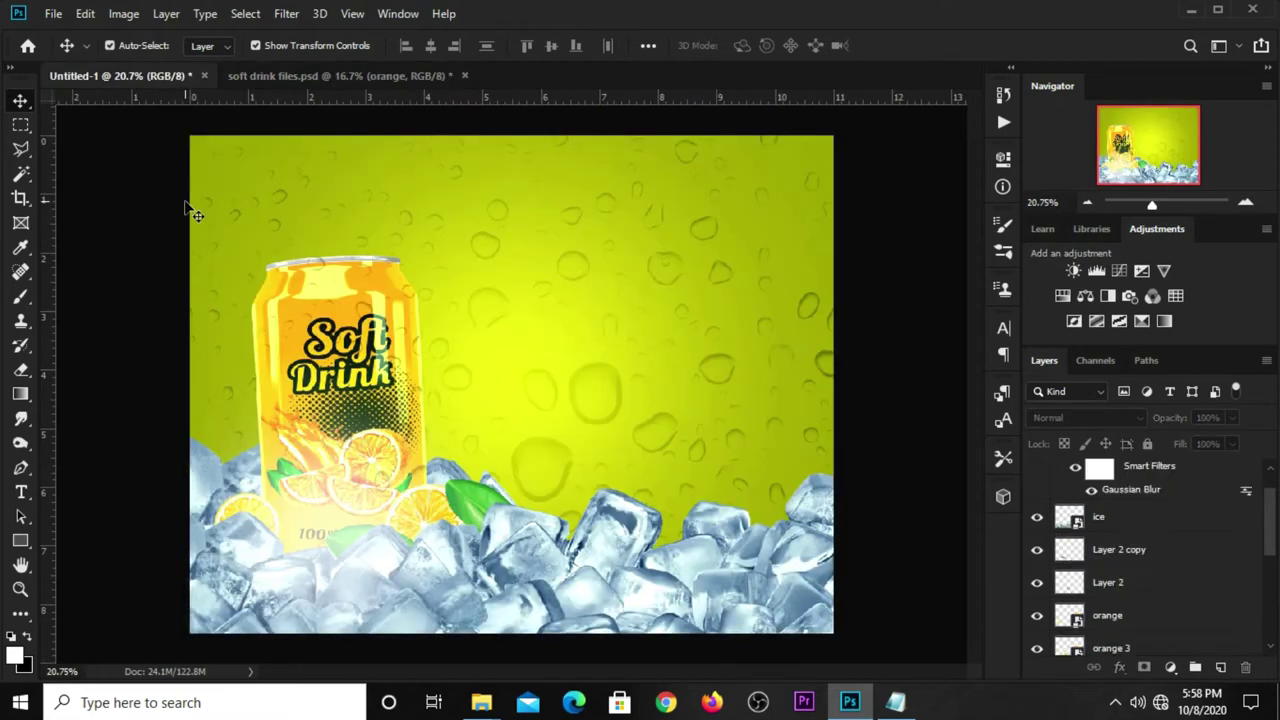
pyautogui.moveTo(190, 213); pyautogui.dragTo(254, 229)
pyautogui.moveTo(538, 405); pyautogui.dragTo(480, 338)
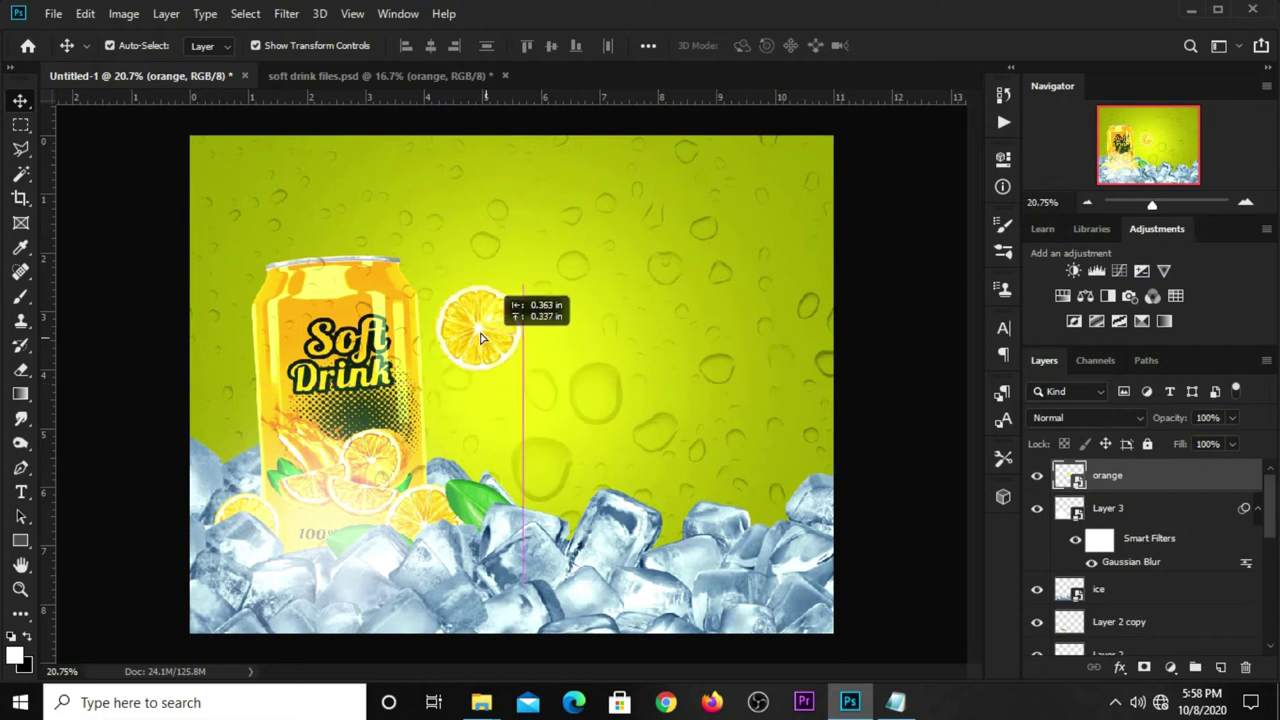
pyautogui.moveTo(480, 338)
pyautogui.mouseDown()
pyautogui.moveTo(233, 197)
pyautogui.moveTo(258, 210)
pyautogui.mouseUp()
pyautogui.moveTo(214, 170)
pyautogui.mouseDown()
pyautogui.moveTo(233, 155)
pyautogui.moveTo(216, 146)
pyautogui.mouseUp()
pyautogui.click(719, 45)
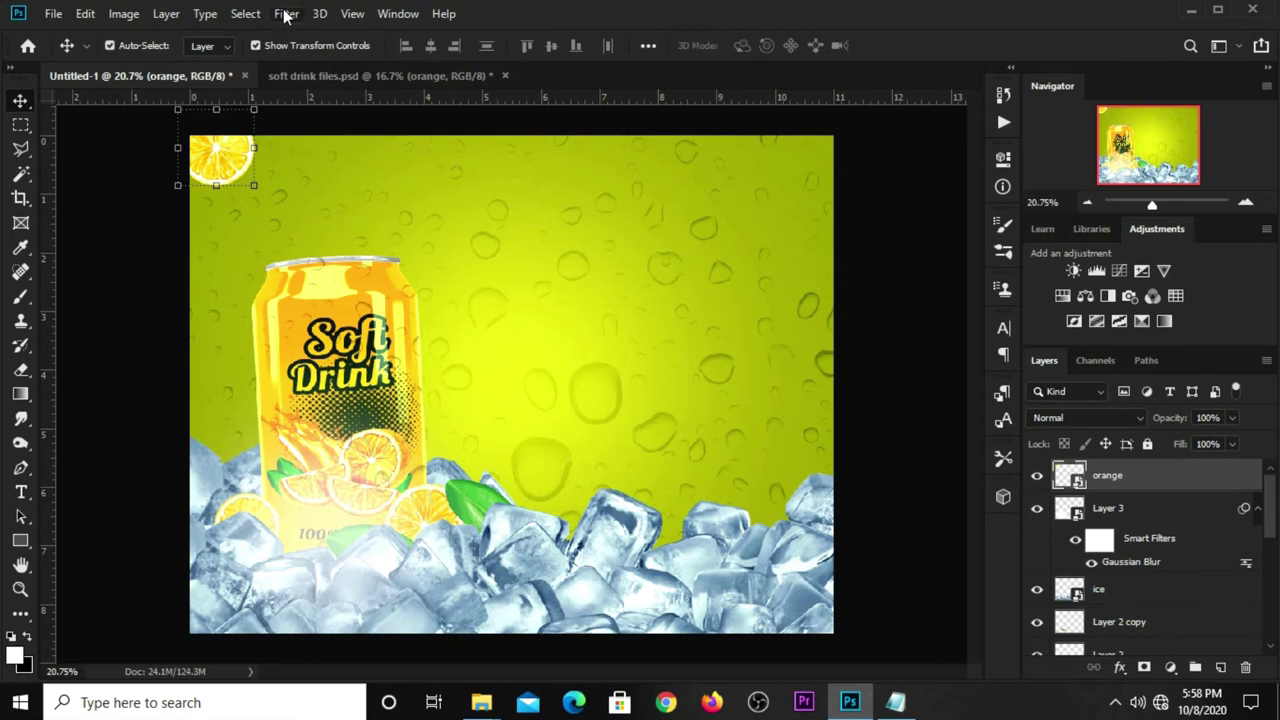
# Step: Give the corner slice a 2-pixel Gaussian Blur
pyautogui.click(286, 13)
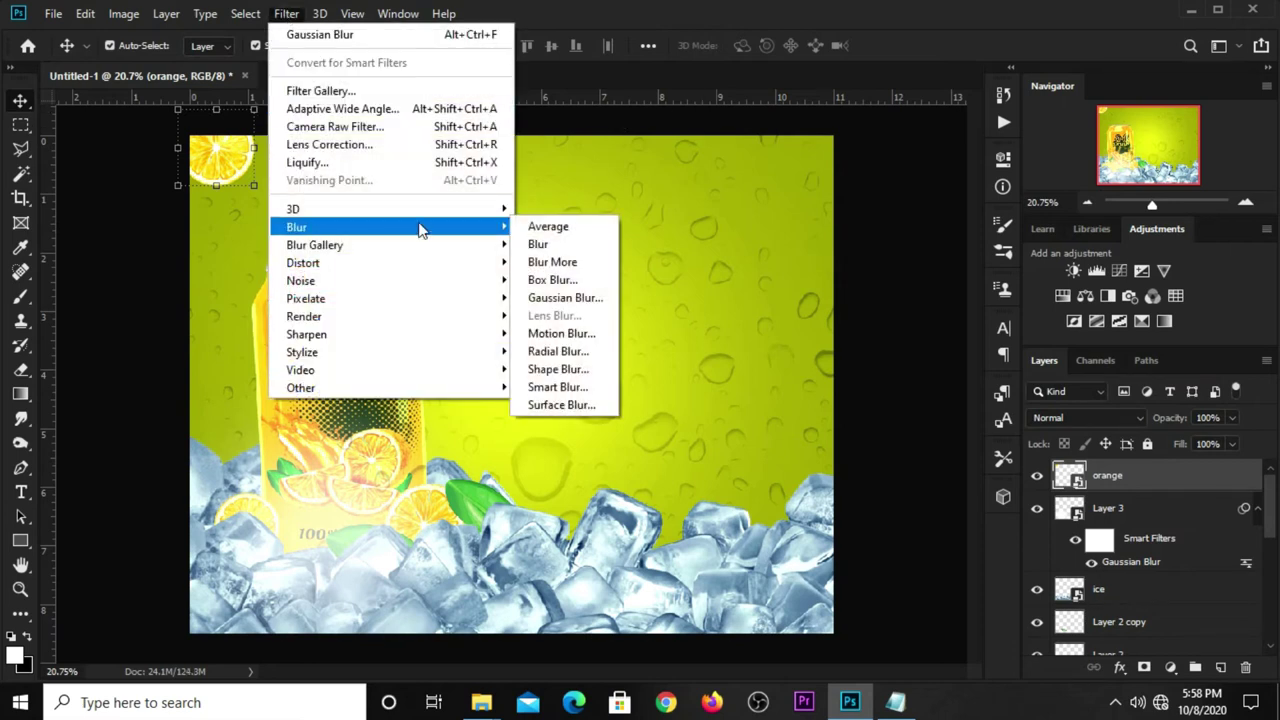
pyautogui.click(545, 297)
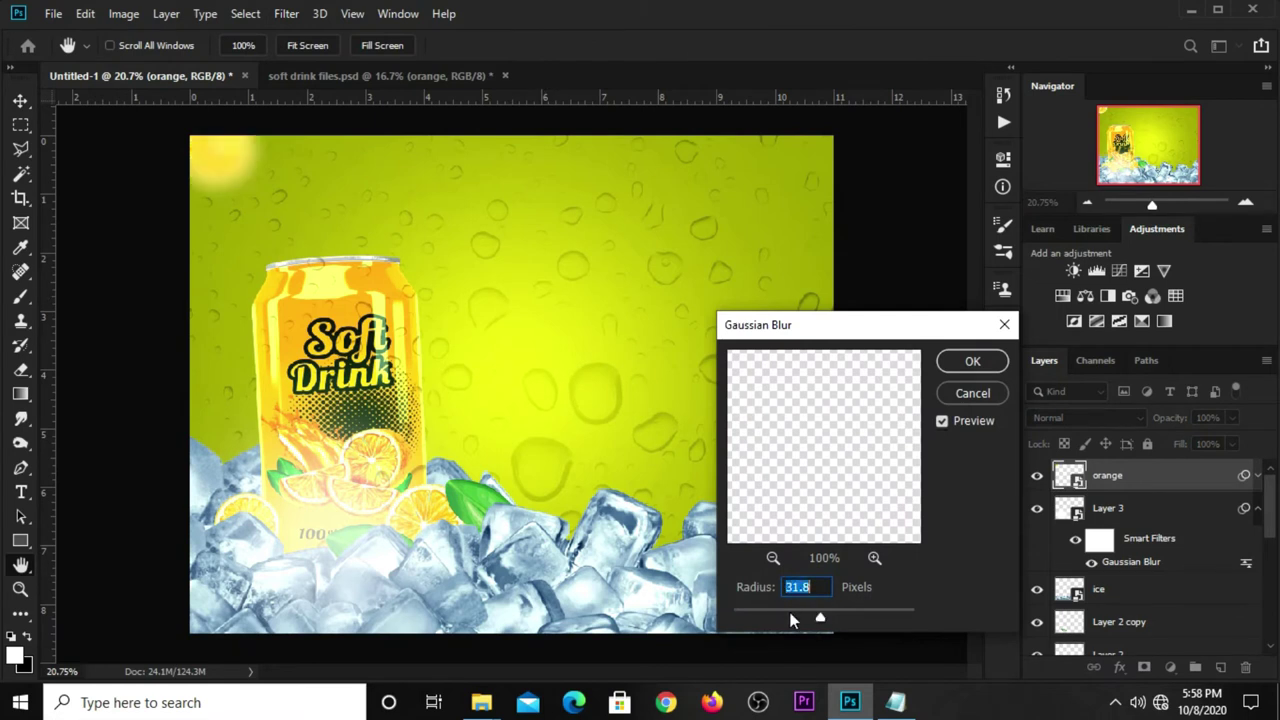
pyautogui.moveTo(779, 612); pyautogui.dragTo(776, 612)
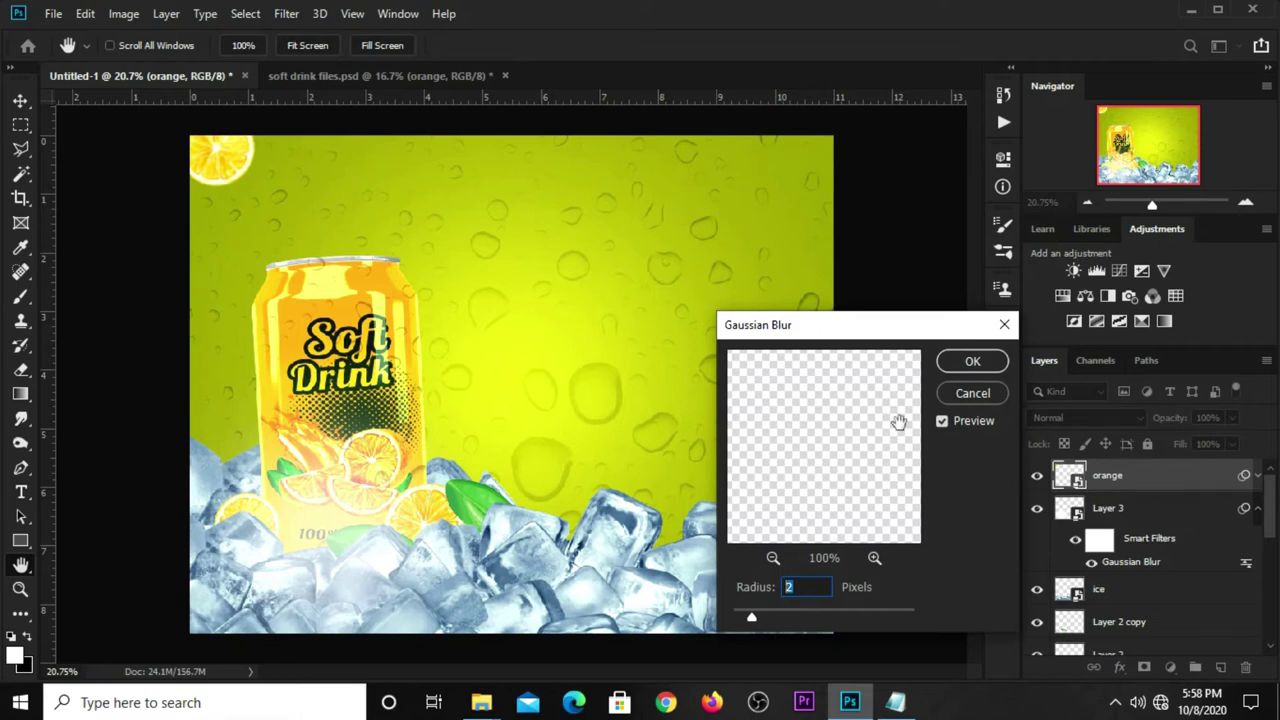
pyautogui.click(968, 362)
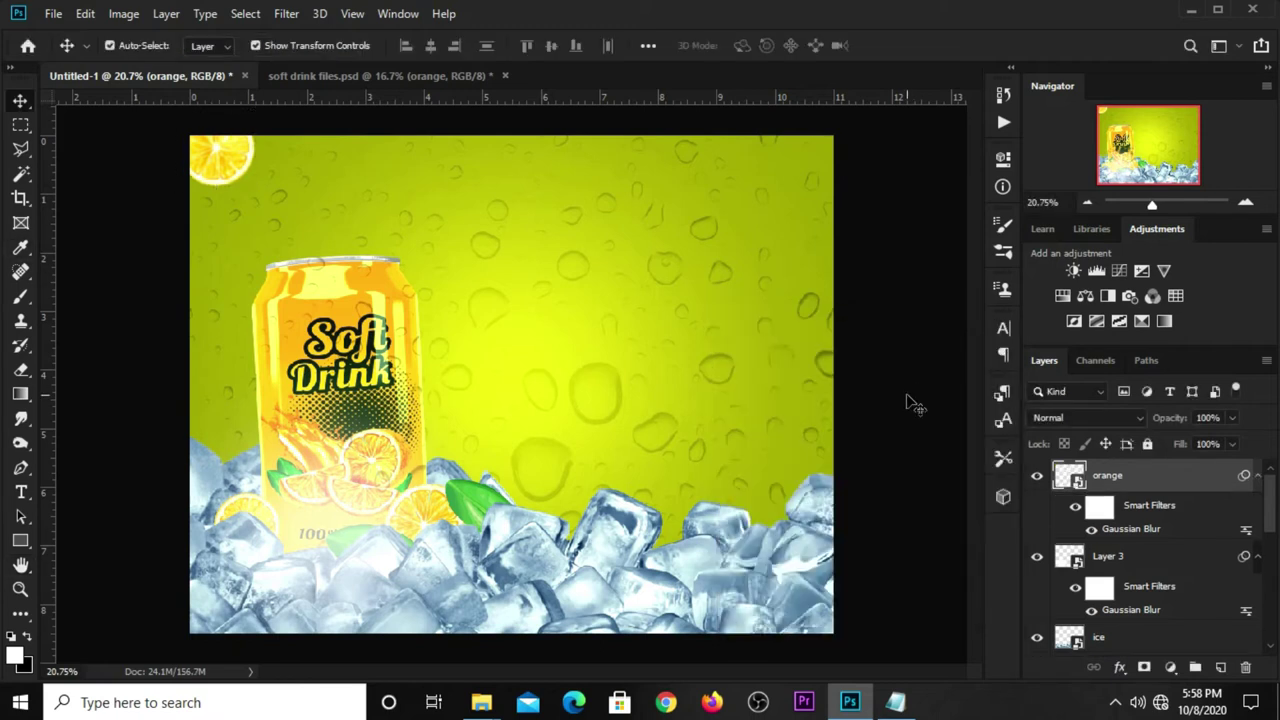
pyautogui.click(334, 76)
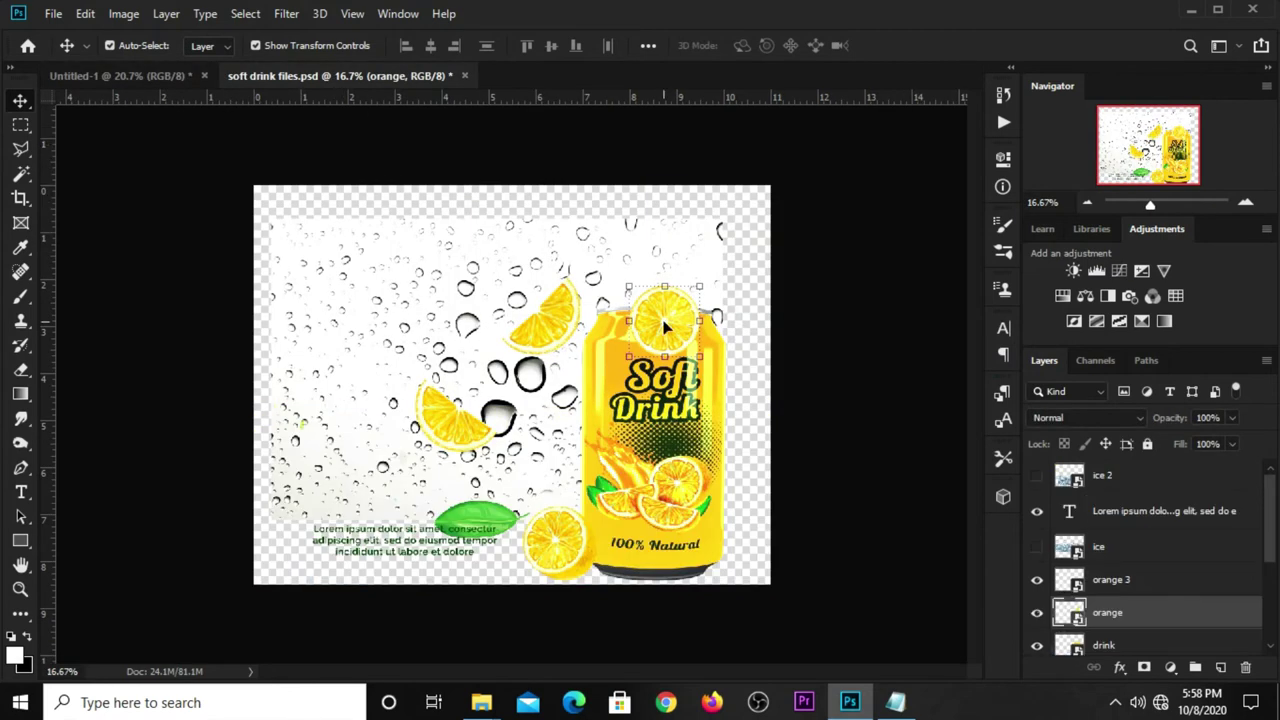
# Step: Select the orange 2 and orange 4 slices, then shrink the lemon slice in the poster
pyautogui.click(552, 333)
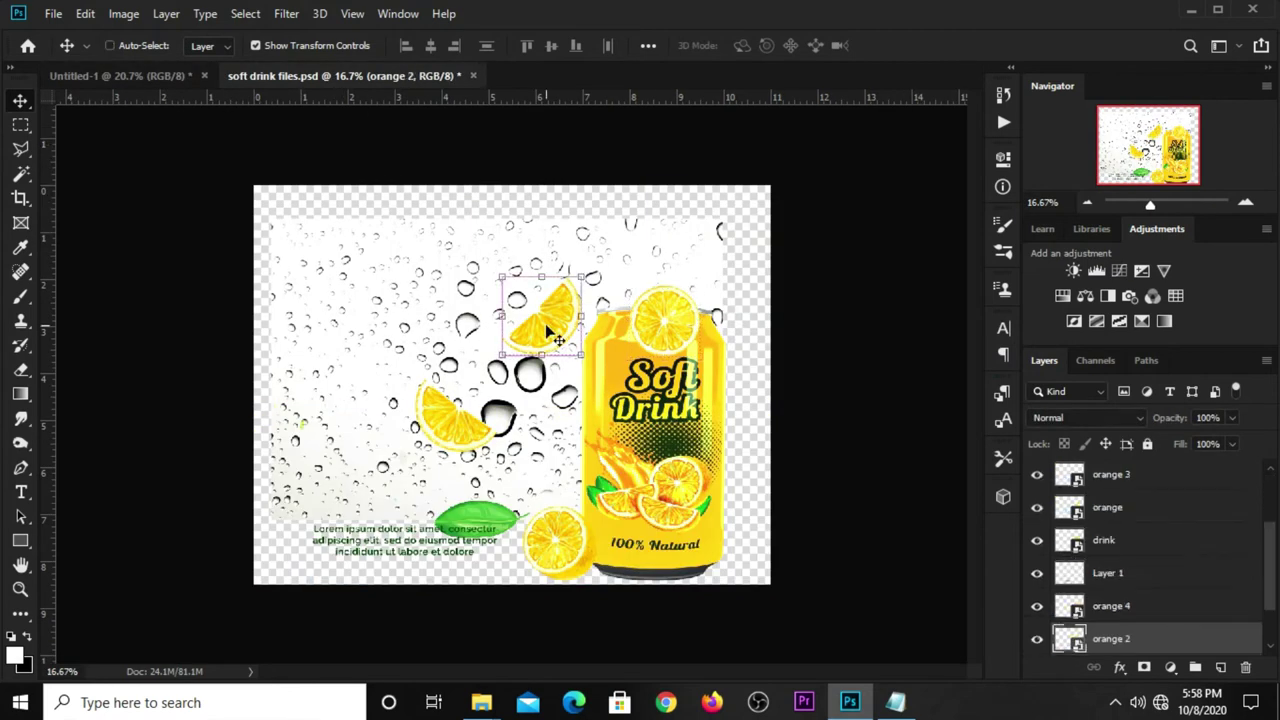
pyautogui.click(468, 430)
pyautogui.scroll(-1, 1116, 540)
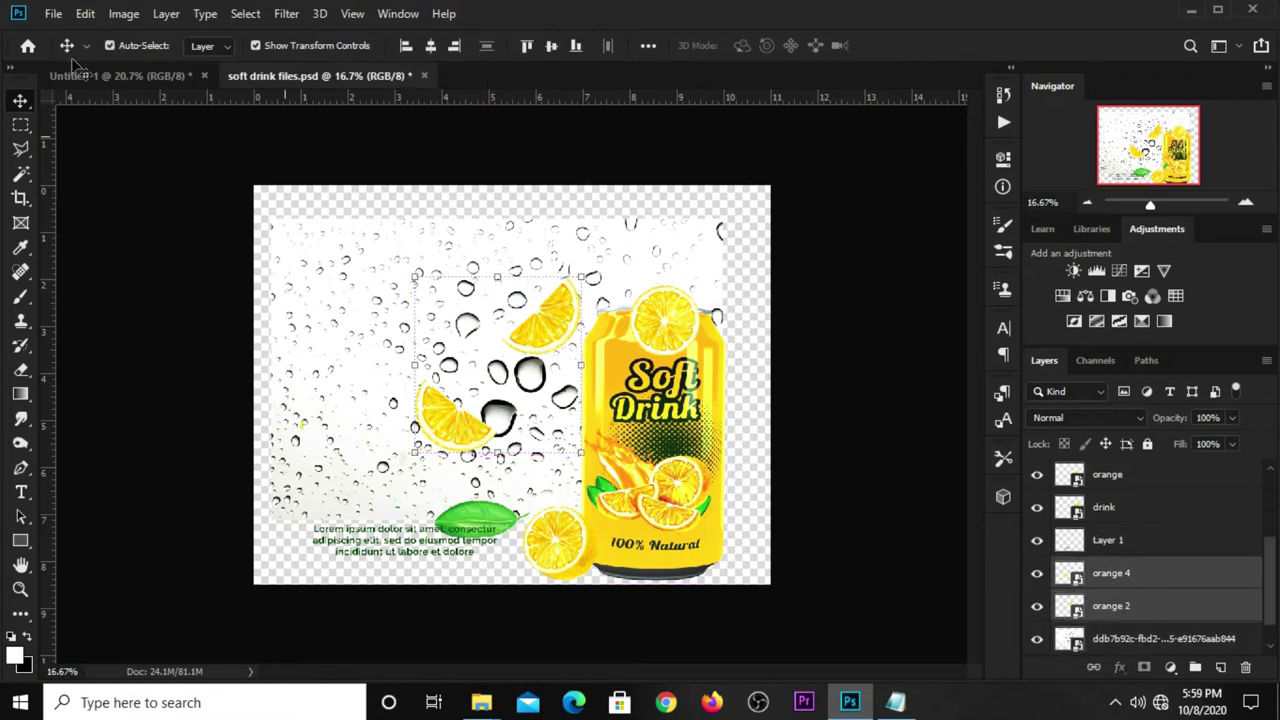
pyautogui.click(105, 75)
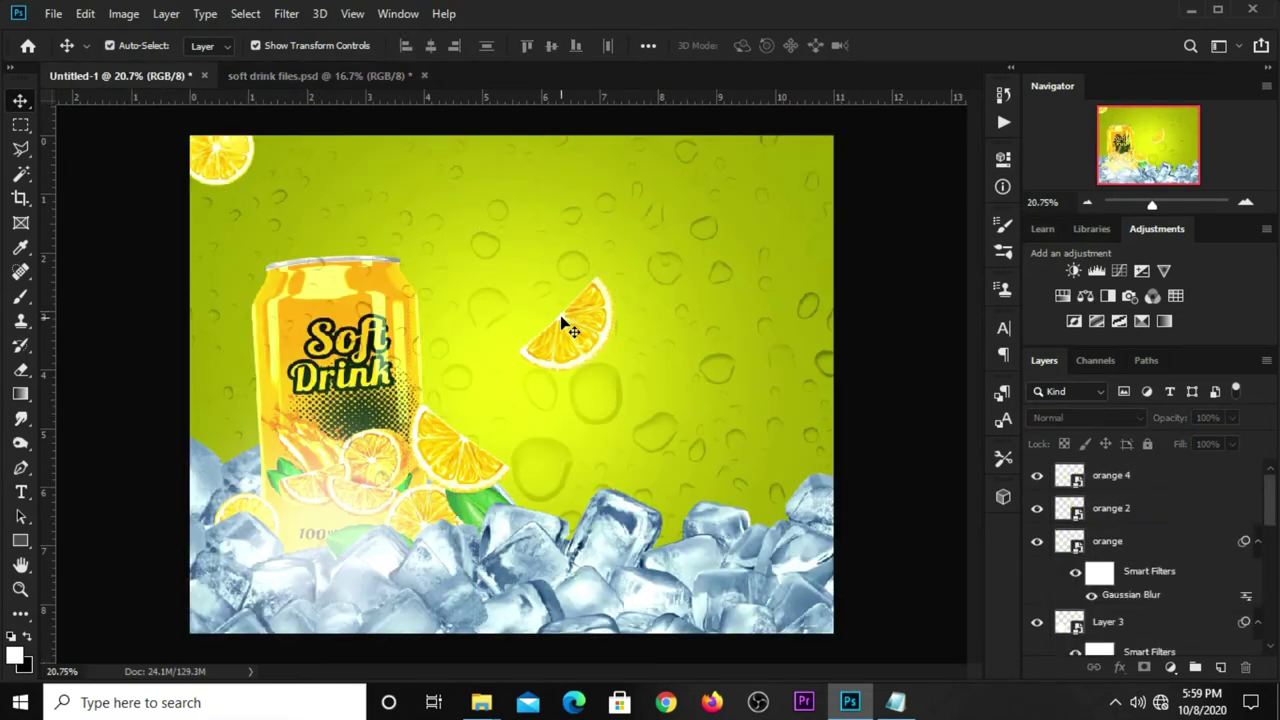
pyautogui.click(565, 325)
pyautogui.hotkey('ctrl', 't')
pyautogui.moveTo(564, 268)
pyautogui.mouseDown()
pyautogui.moveTo(563, 334)
pyautogui.moveTo(398, 187)
pyautogui.mouseUp()
pyautogui.press('Return')
# Step: Move orange 4 near the top-left, scale it to 30.61% and rotate 90° counter-clockwise
pyautogui.moveTo(432, 455); pyautogui.dragTo(299, 188)
pyautogui.moveTo(370, 136); pyautogui.dragTo(302, 196)
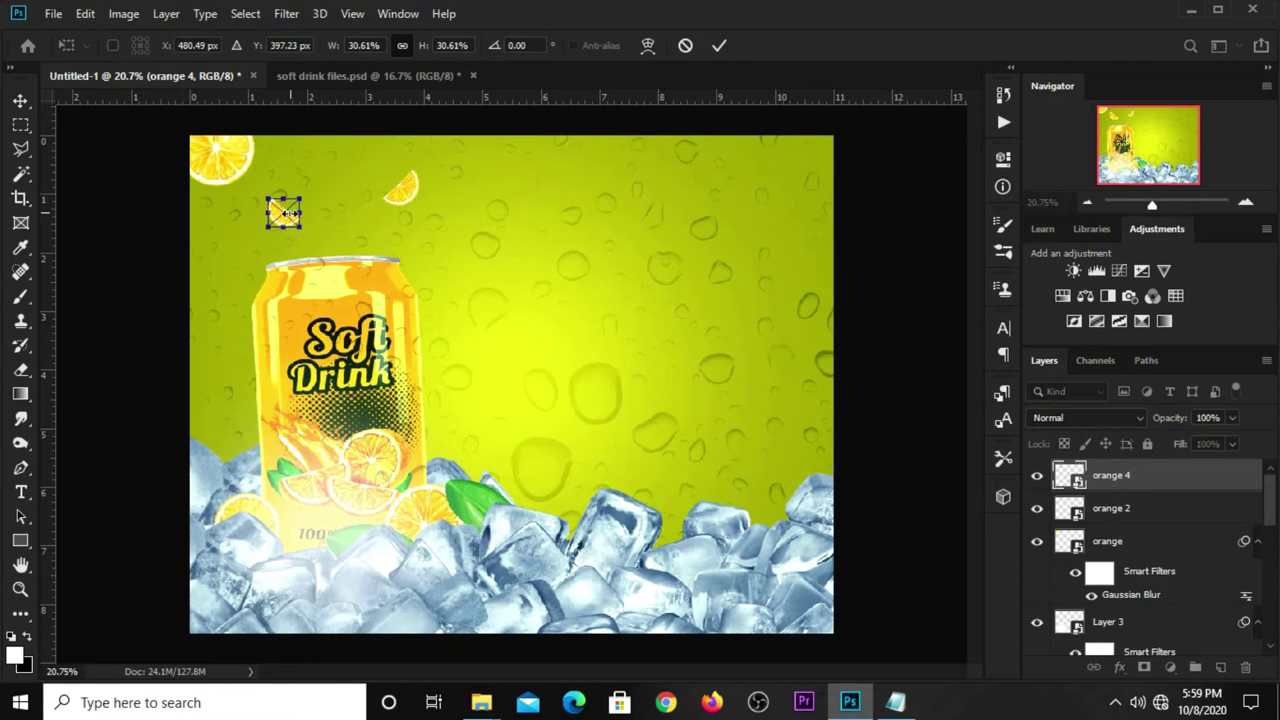
pyautogui.rightClick(282, 214)
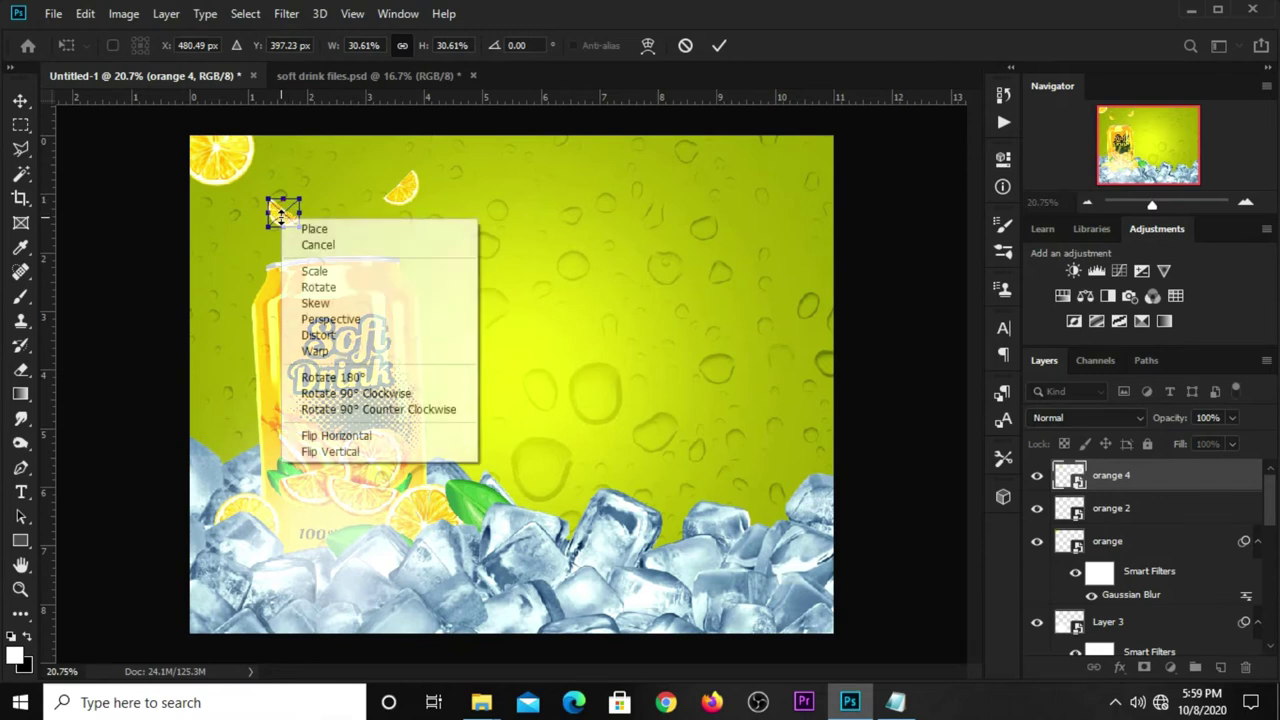
pyautogui.click(318, 410)
pyautogui.click(714, 44)
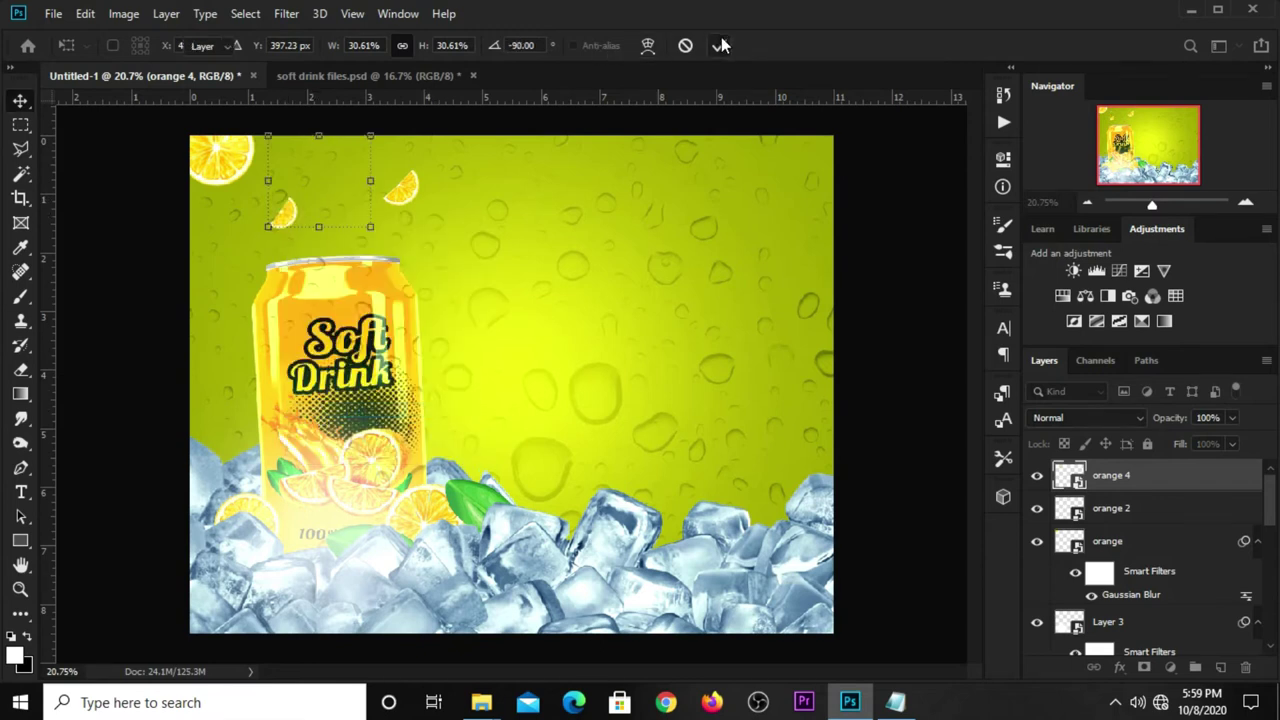
# Step: Soften orange 4 with a 2-pixel Gaussian Blur
pyautogui.click(284, 16)
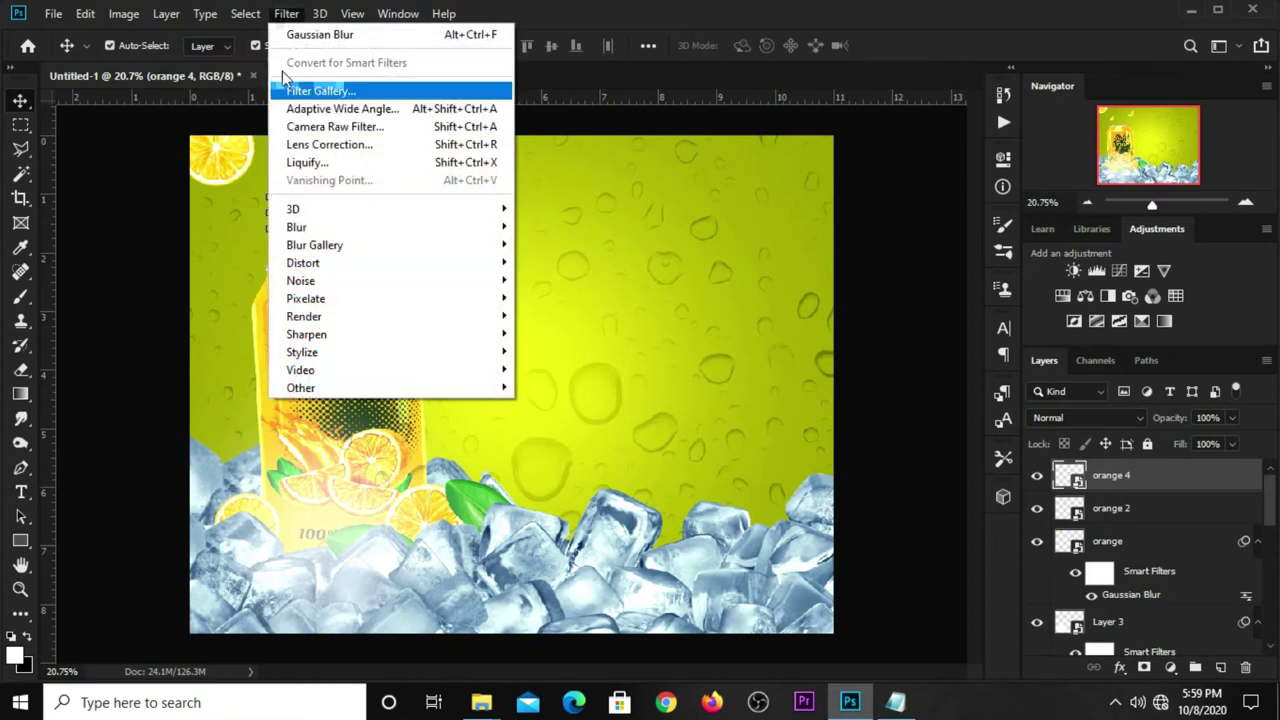
pyautogui.click(559, 298)
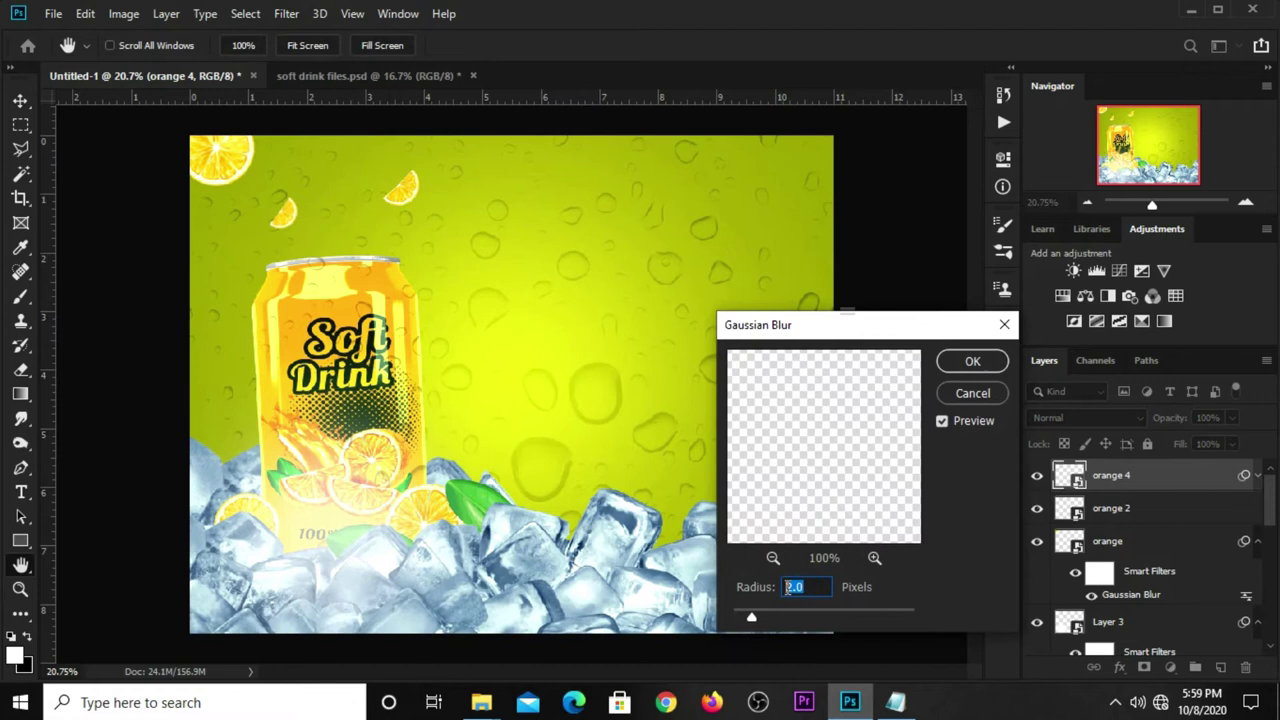
pyautogui.click(972, 361)
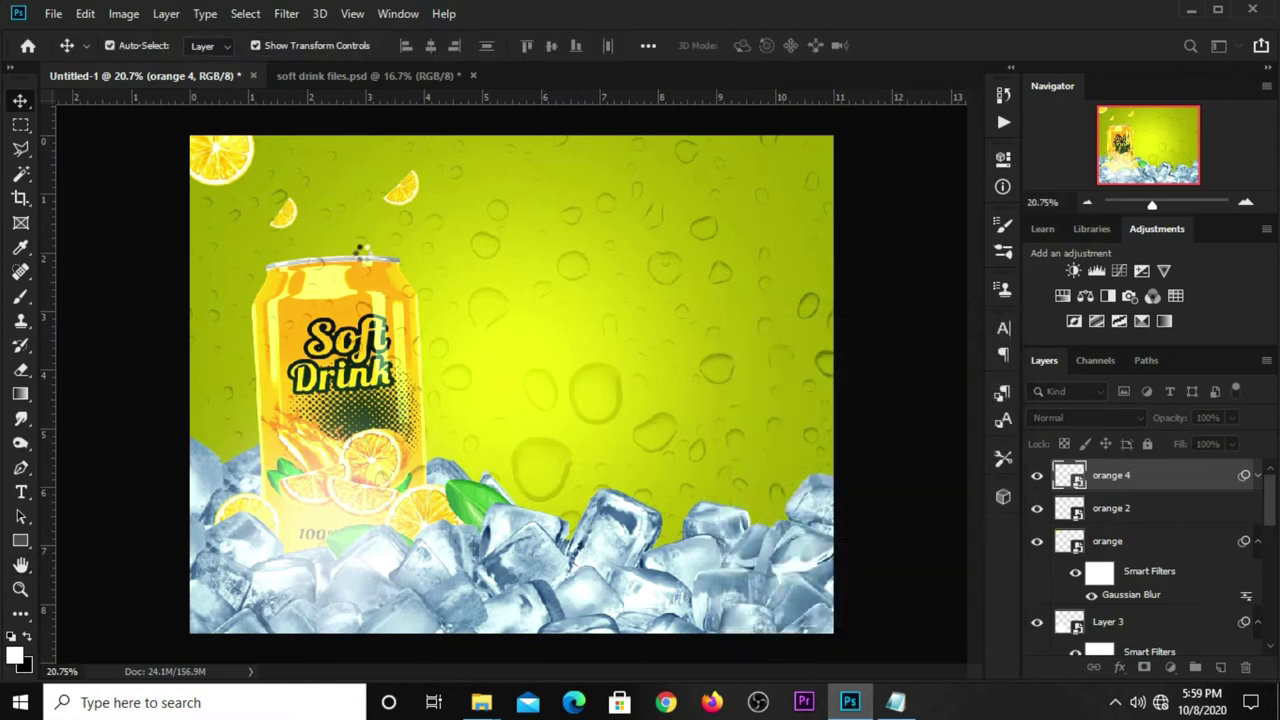
pyautogui.click(403, 192)
# Step: Apply a 2-pixel Gaussian Blur to the orange 2 slice
pyautogui.click(285, 15)
pyautogui.moveTo(296, 227)
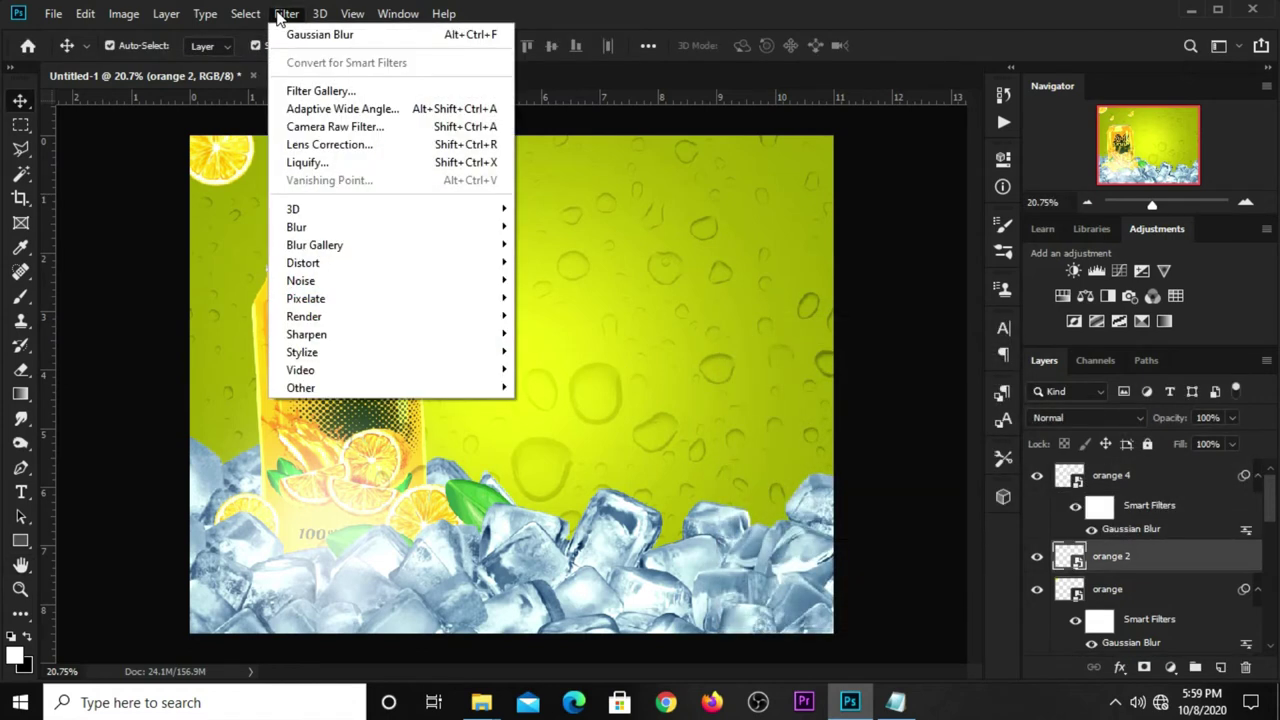
pyautogui.click(573, 298)
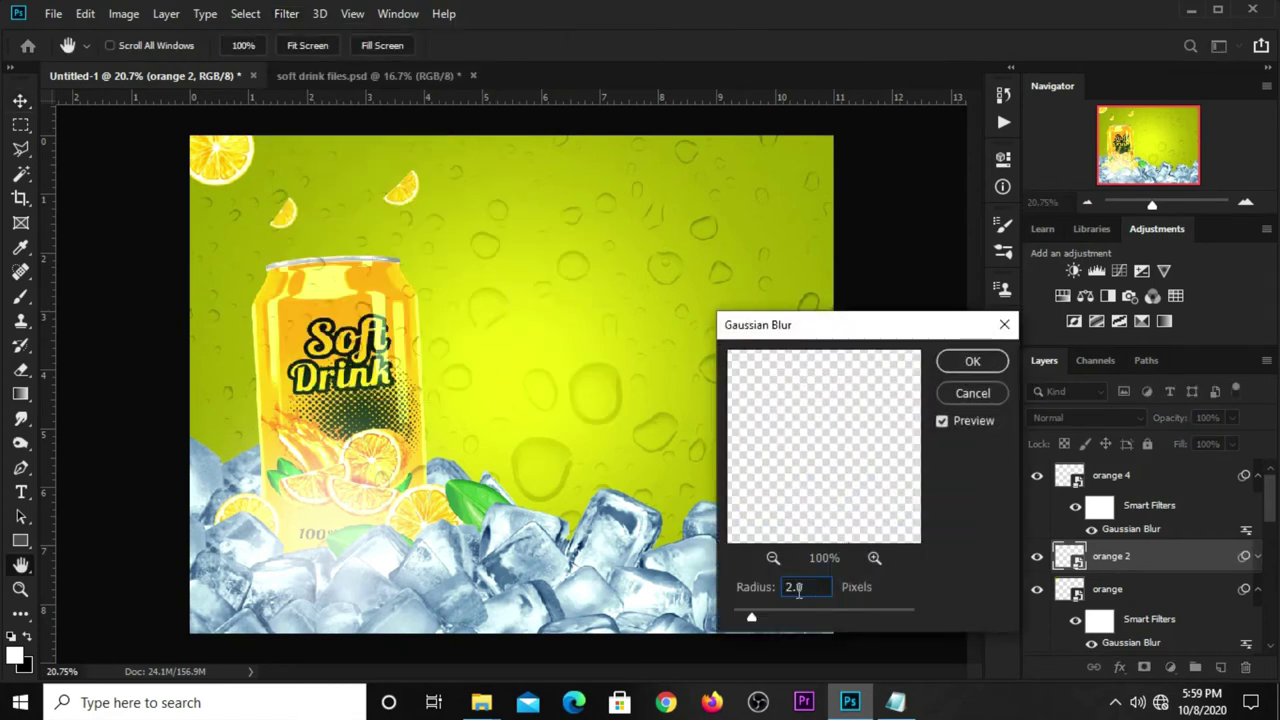
pyautogui.click(971, 361)
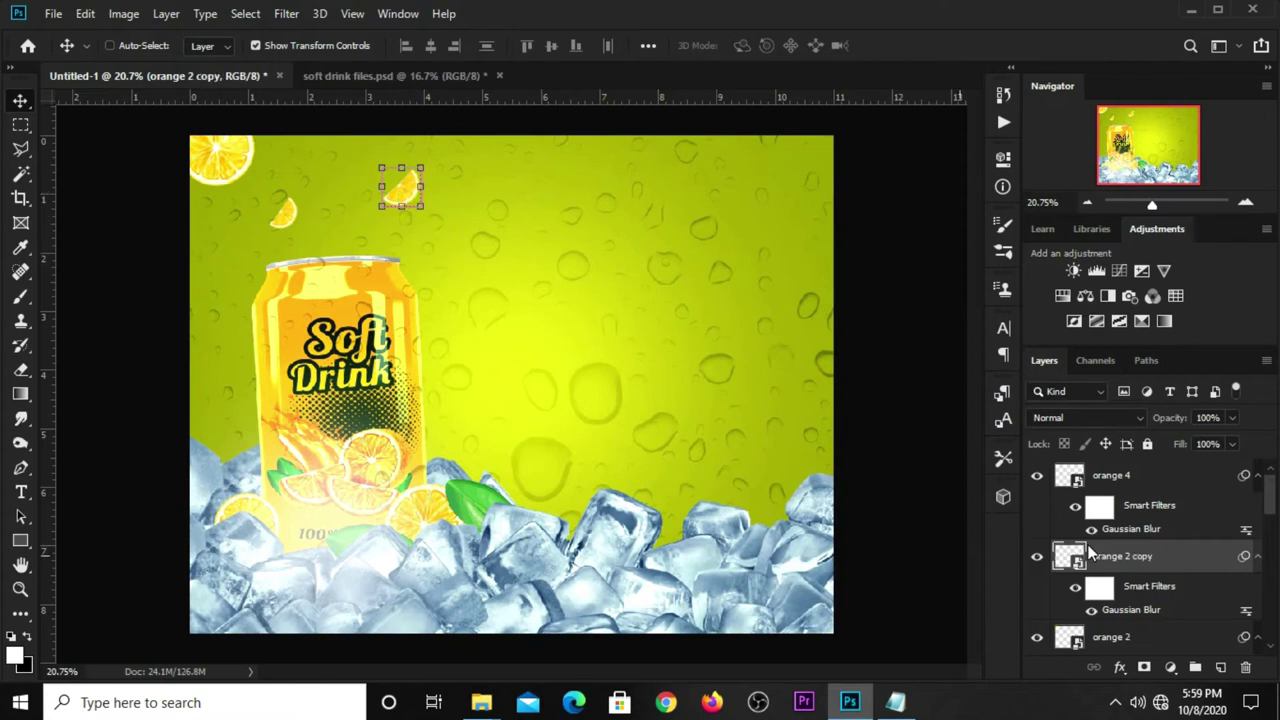
# Step: Duplicate the blurred slice, rotate the copy 180° and place it right of the can
pyautogui.moveTo(400, 190); pyautogui.dragTo(342, 224)
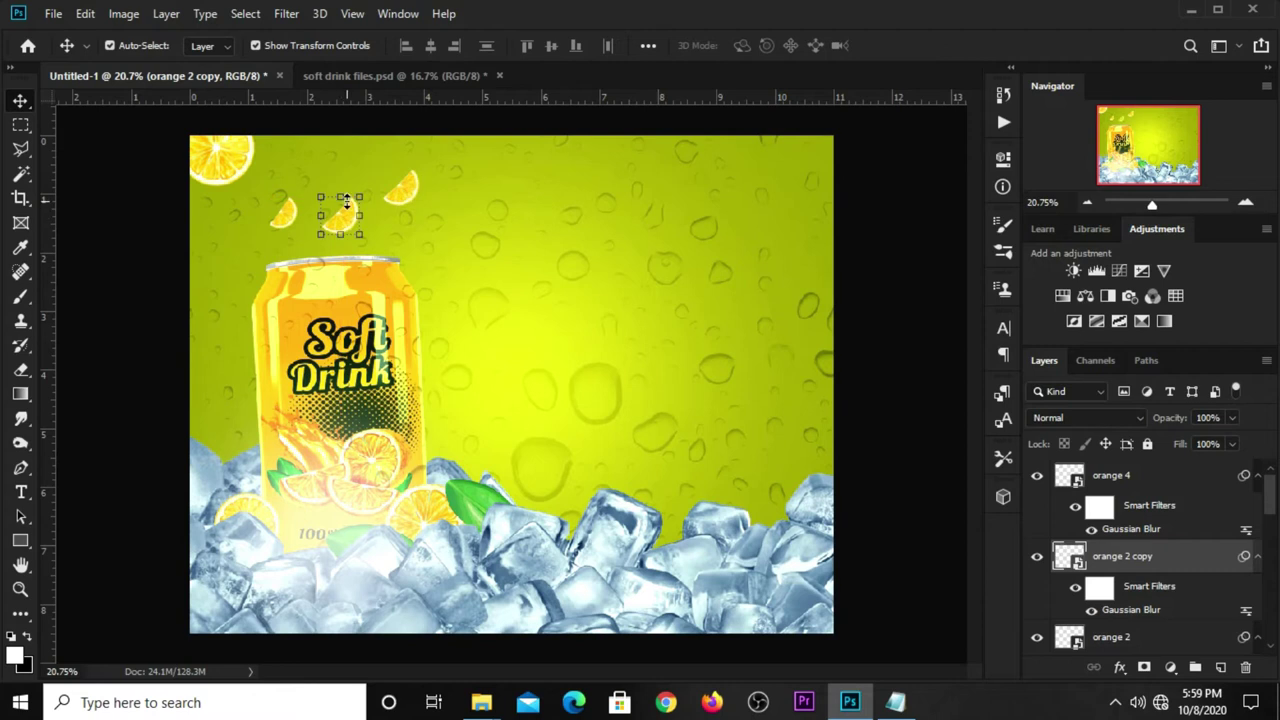
pyautogui.hotkey('ctrl', 't')
pyautogui.click(654, 289)
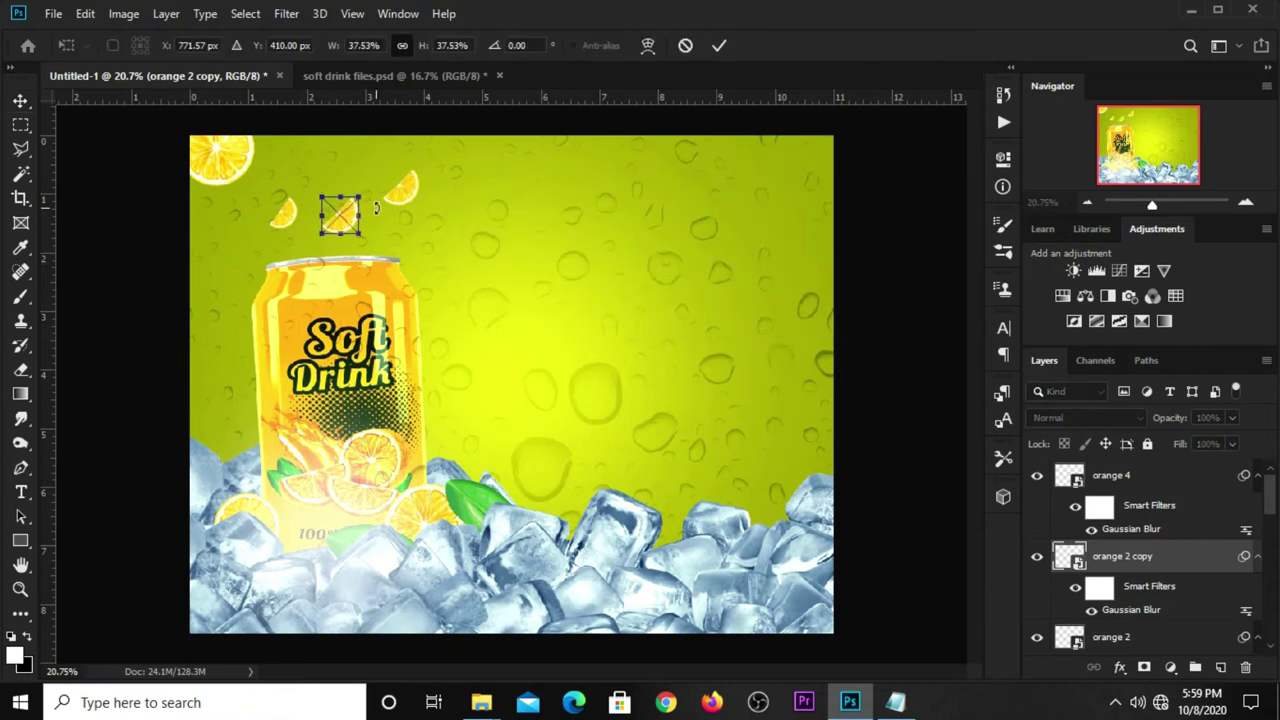
pyautogui.rightClick(341, 214)
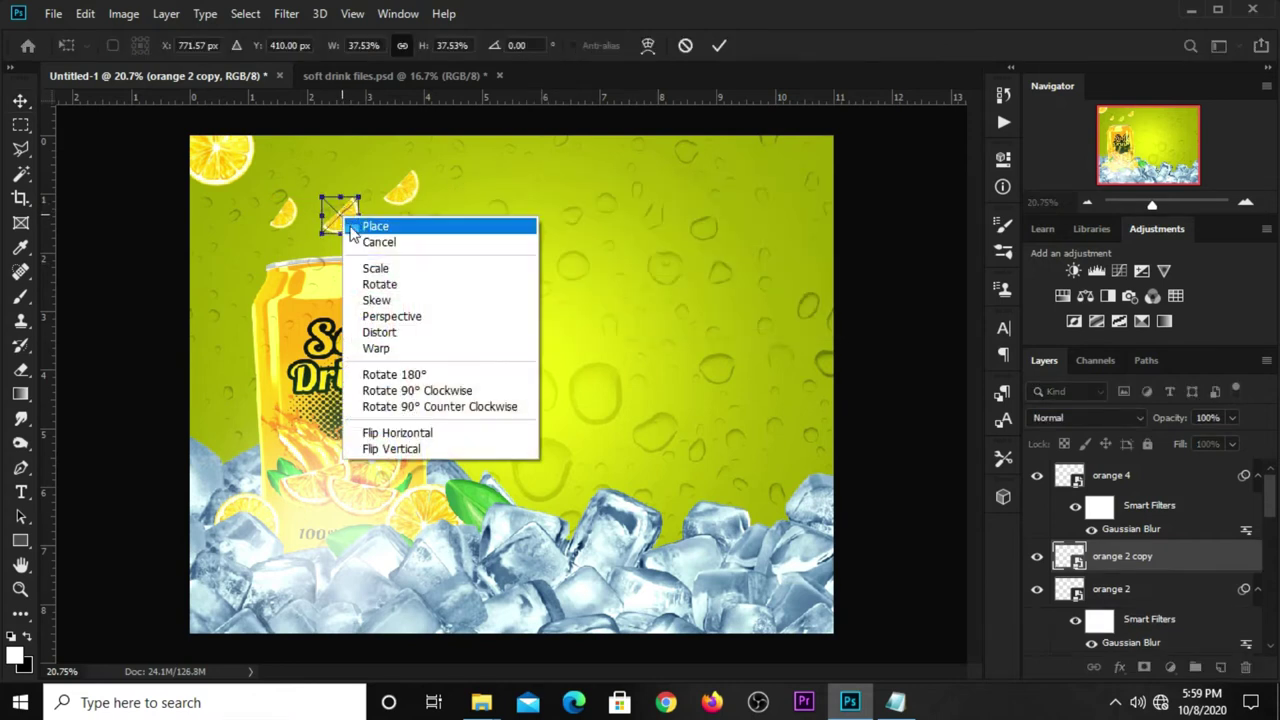
pyautogui.click(380, 375)
pyautogui.moveTo(342, 211)
pyautogui.mouseDown()
pyautogui.moveTo(476, 272)
pyautogui.moveTo(492, 259)
pyautogui.moveTo(452, 266)
pyautogui.mouseUp()
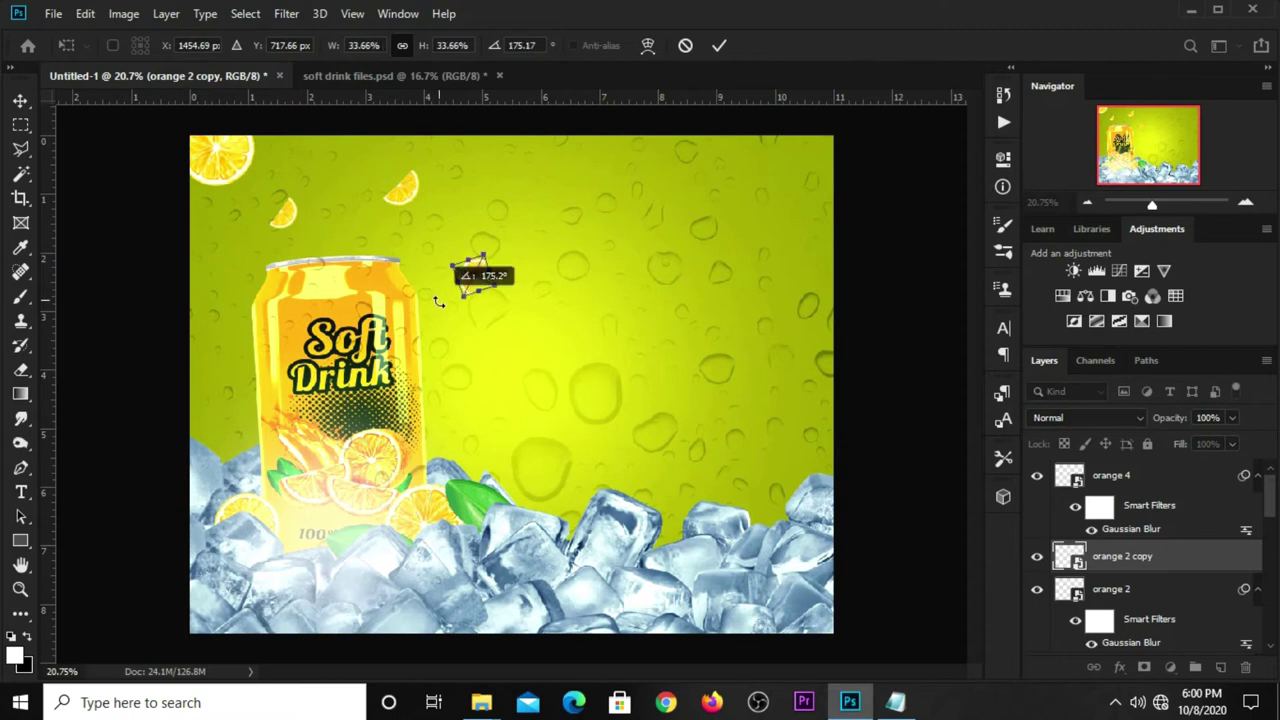
pyautogui.click(717, 46)
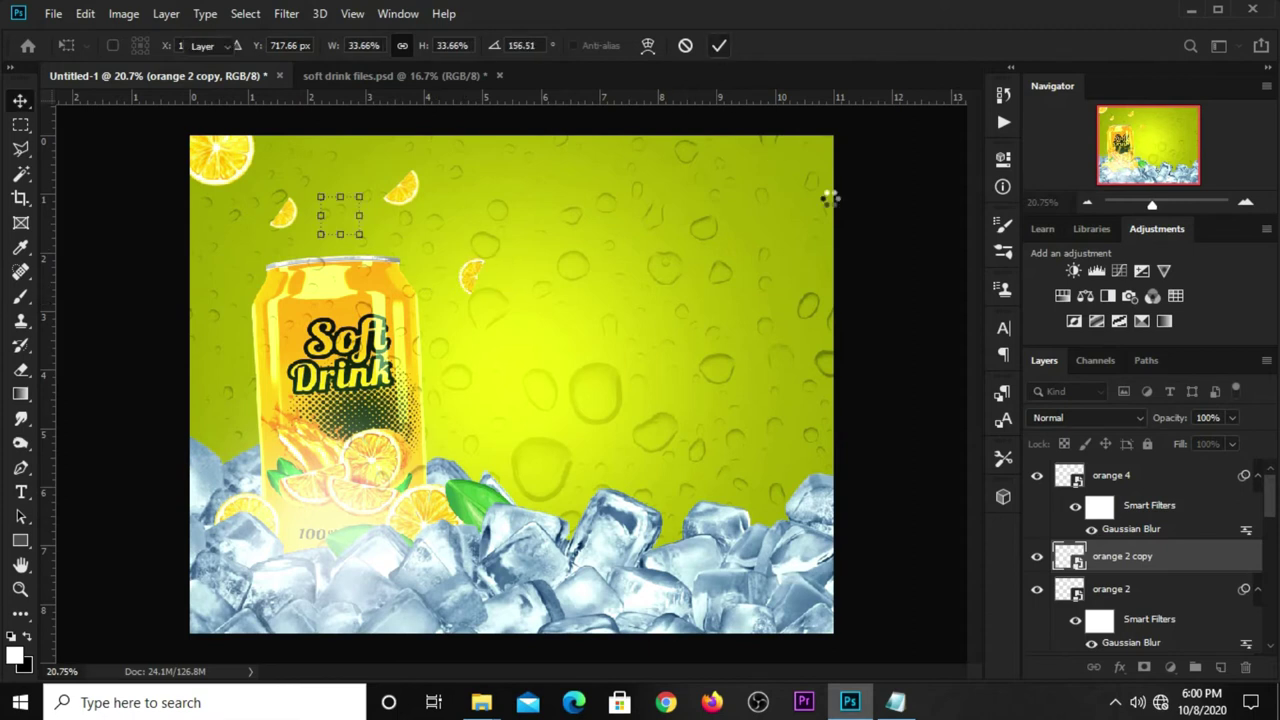
pyautogui.click(868, 254)
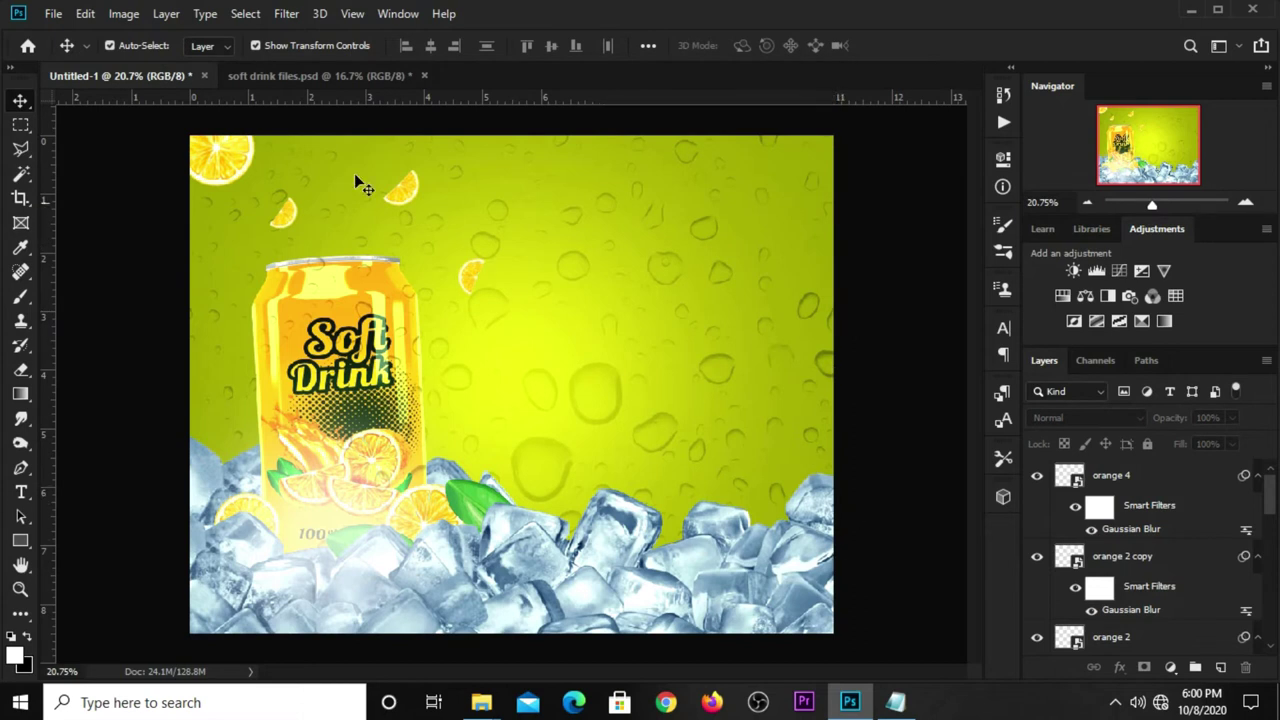
# Step: Drag the green leaf from soft drink files.psd into the Untitled-1 poster
pyautogui.click(357, 78)
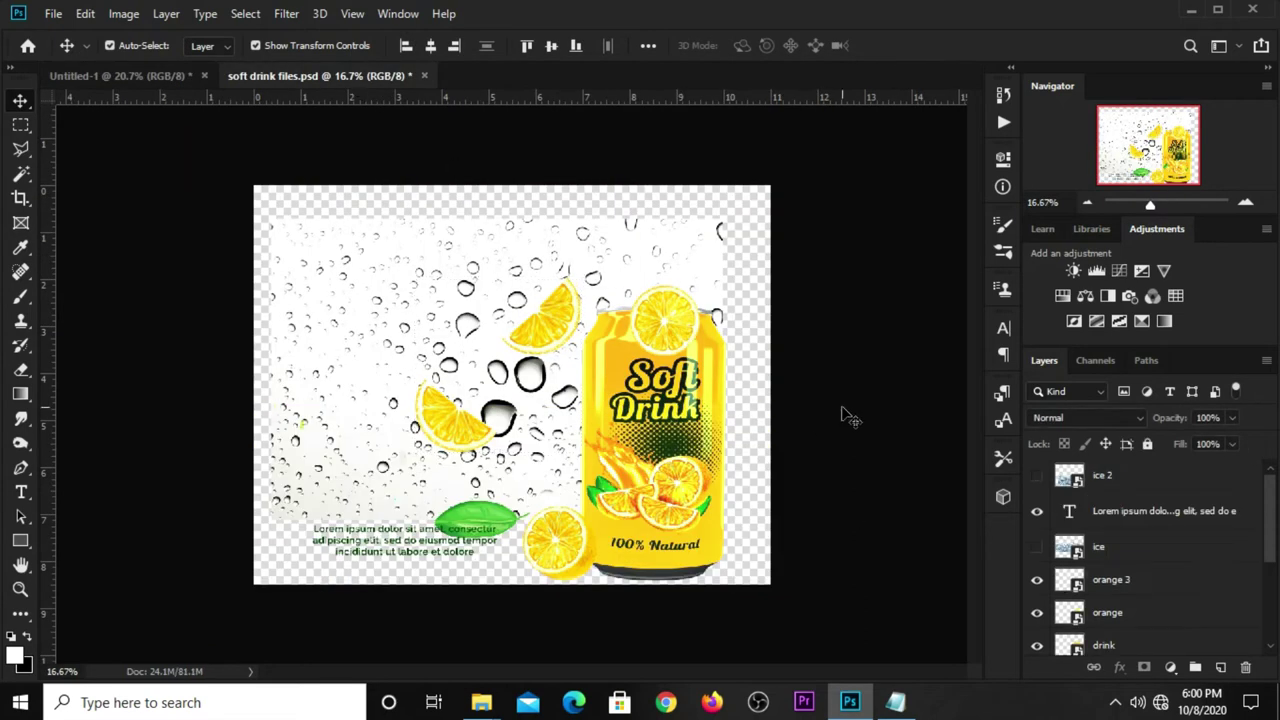
pyautogui.click(843, 416)
pyautogui.click(497, 527)
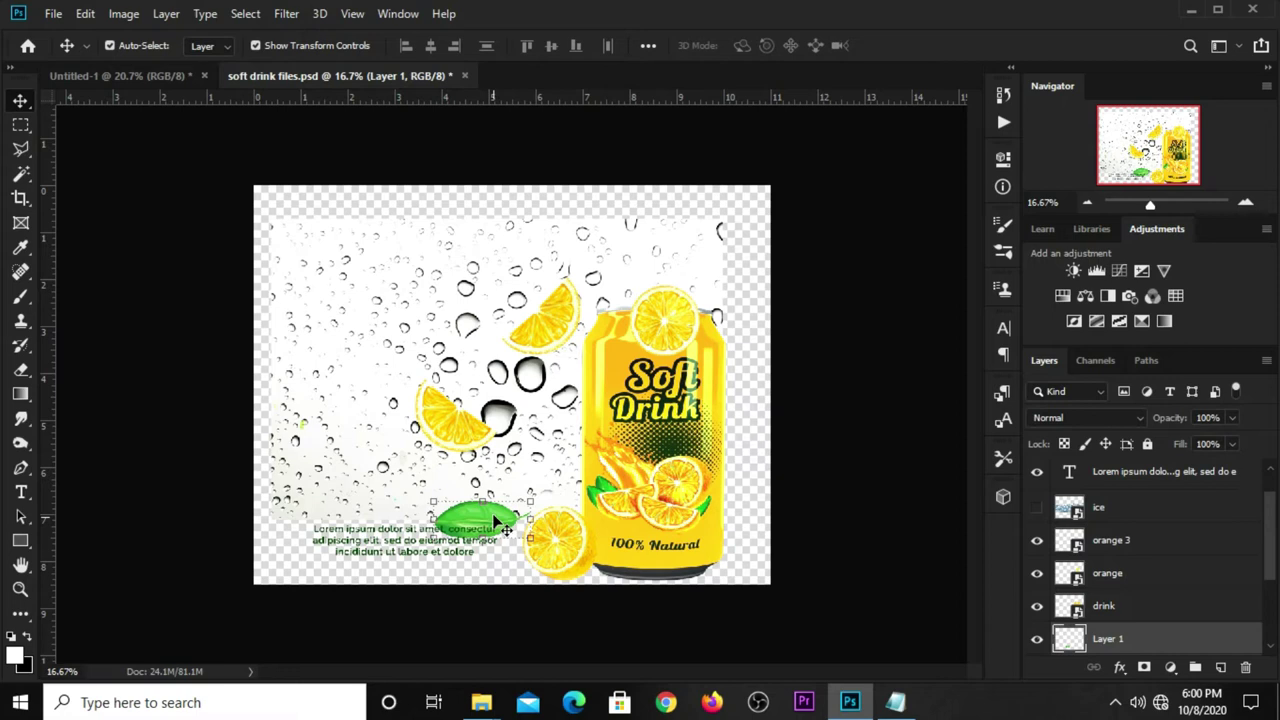
pyautogui.click(166, 76)
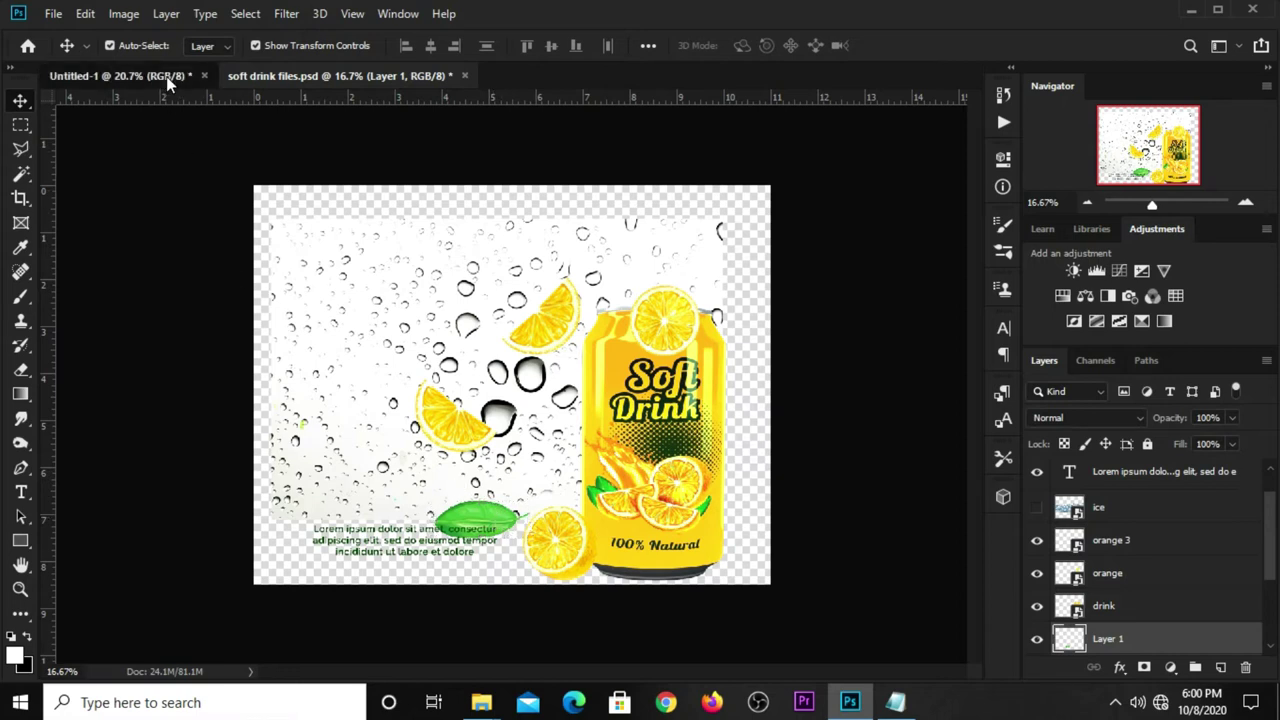
pyautogui.moveTo(305, 140)
pyautogui.mouseDown()
pyautogui.moveTo(477, 357)
pyautogui.moveTo(514, 368)
pyautogui.mouseUp()
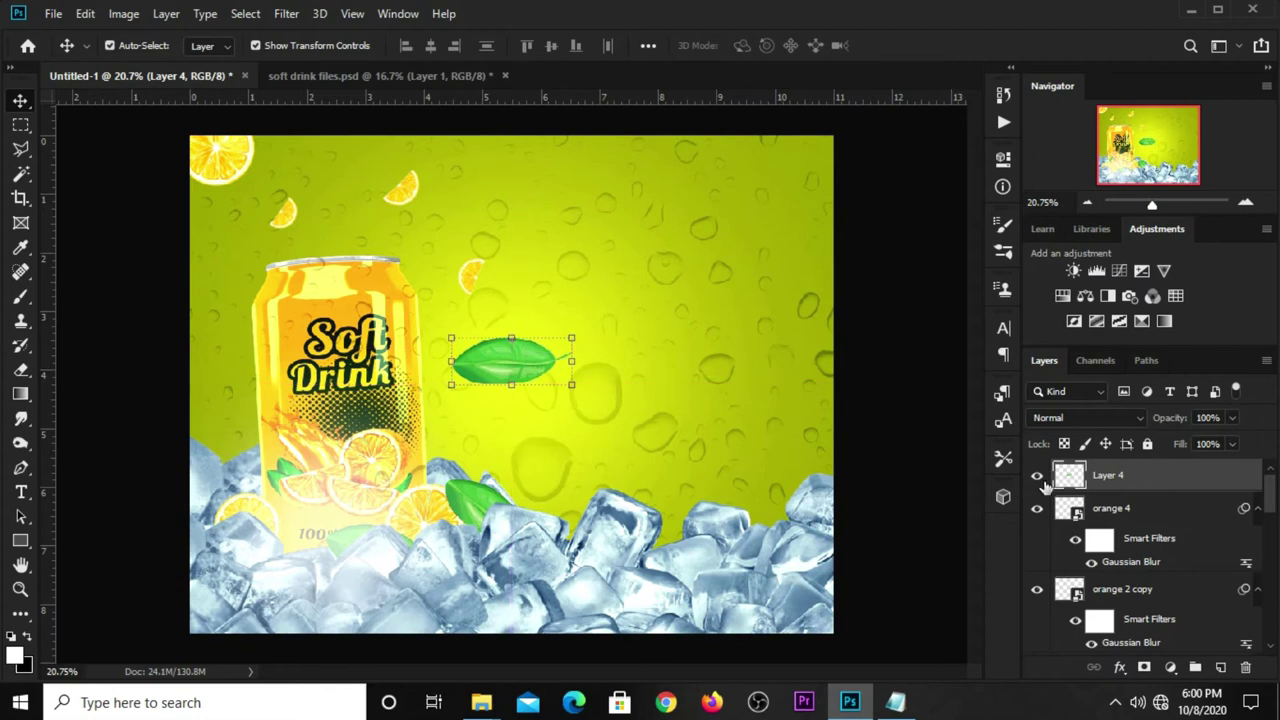
# Step: Convert the leaf to a smart object and shrink it, tilting it beside the can's top-left
pyautogui.rightClick(1113, 477)
pyautogui.click(888, 258)
pyautogui.hotkey('ctrl', 't')
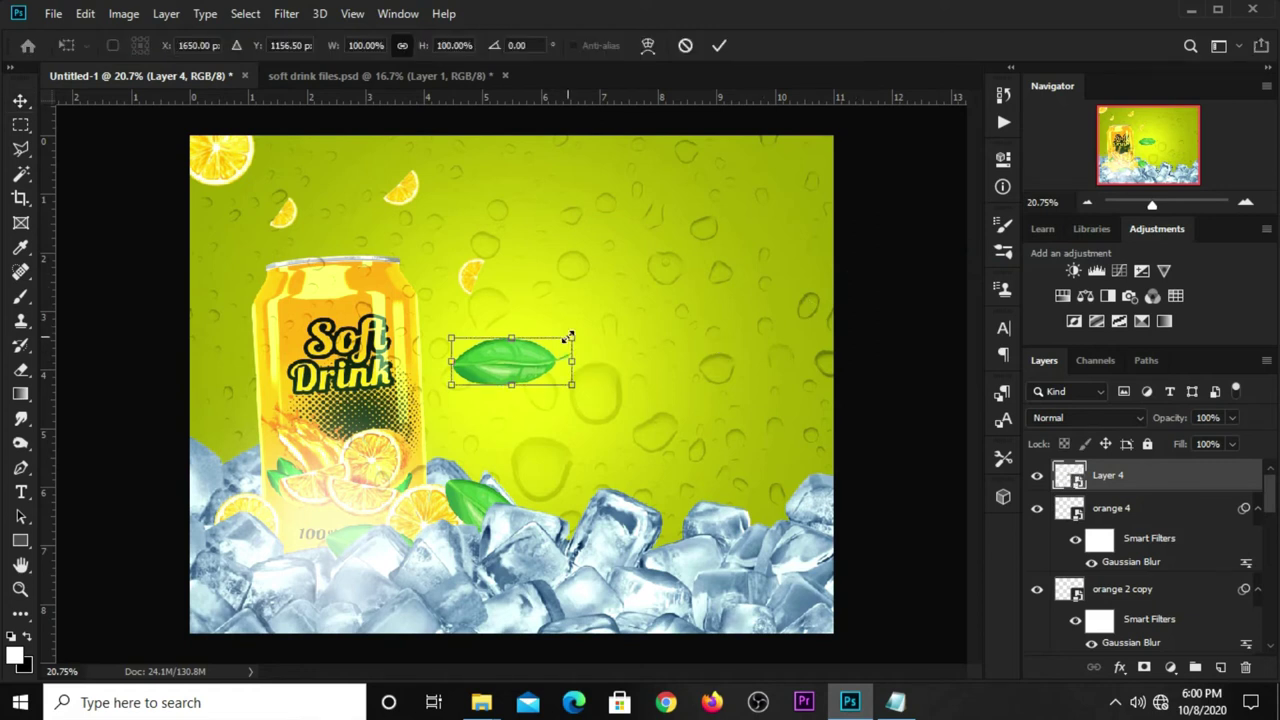
pyautogui.moveTo(575, 331)
pyautogui.mouseDown()
pyautogui.moveTo(527, 356)
pyautogui.moveTo(225, 268)
pyautogui.moveTo(257, 253)
pyautogui.moveTo(255, 278)
pyautogui.moveTo(237, 266)
pyautogui.mouseUp()
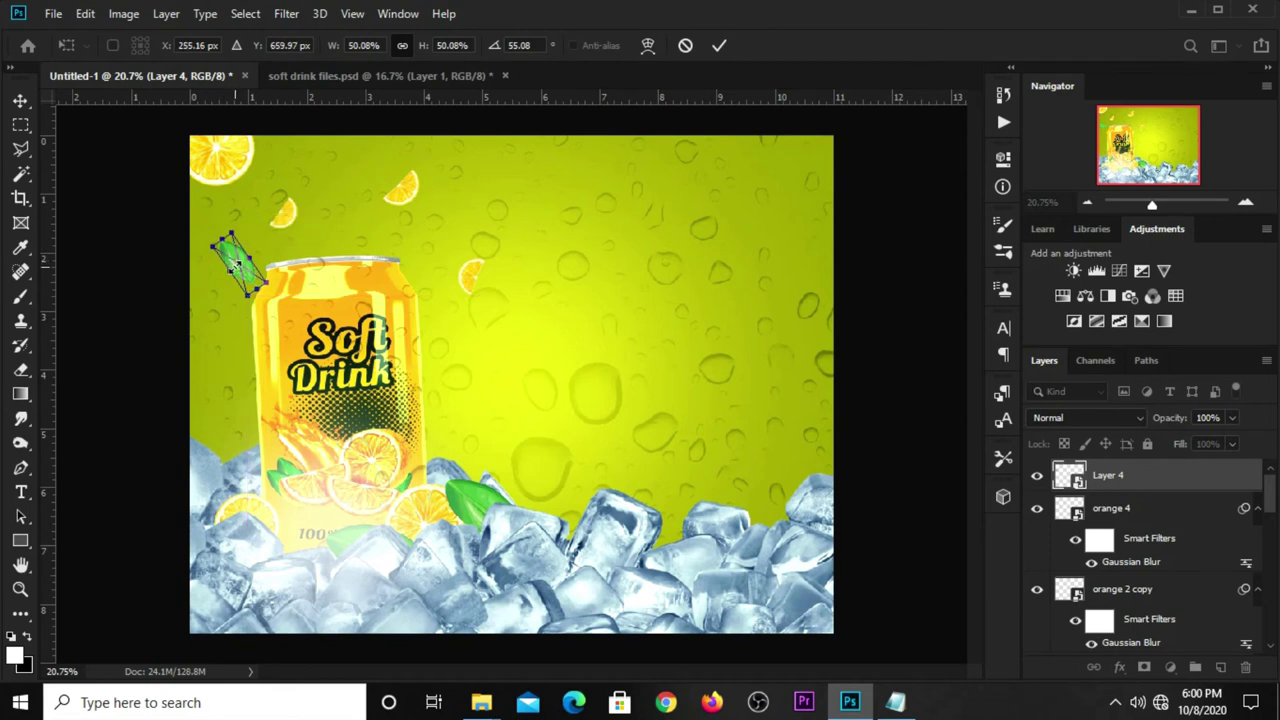
pyautogui.moveTo(240, 267); pyautogui.dragTo(238, 203)
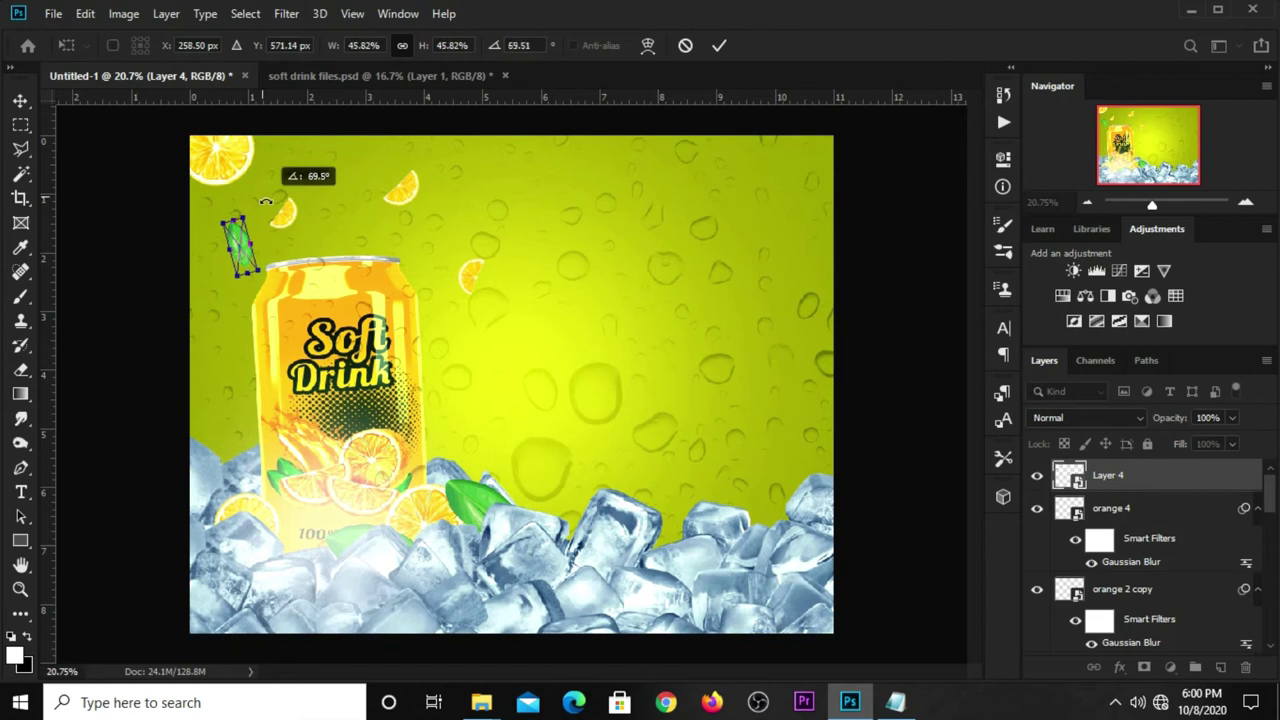
pyautogui.press('Escape')
pyautogui.click(286, 13)
pyautogui.moveTo(297, 227)
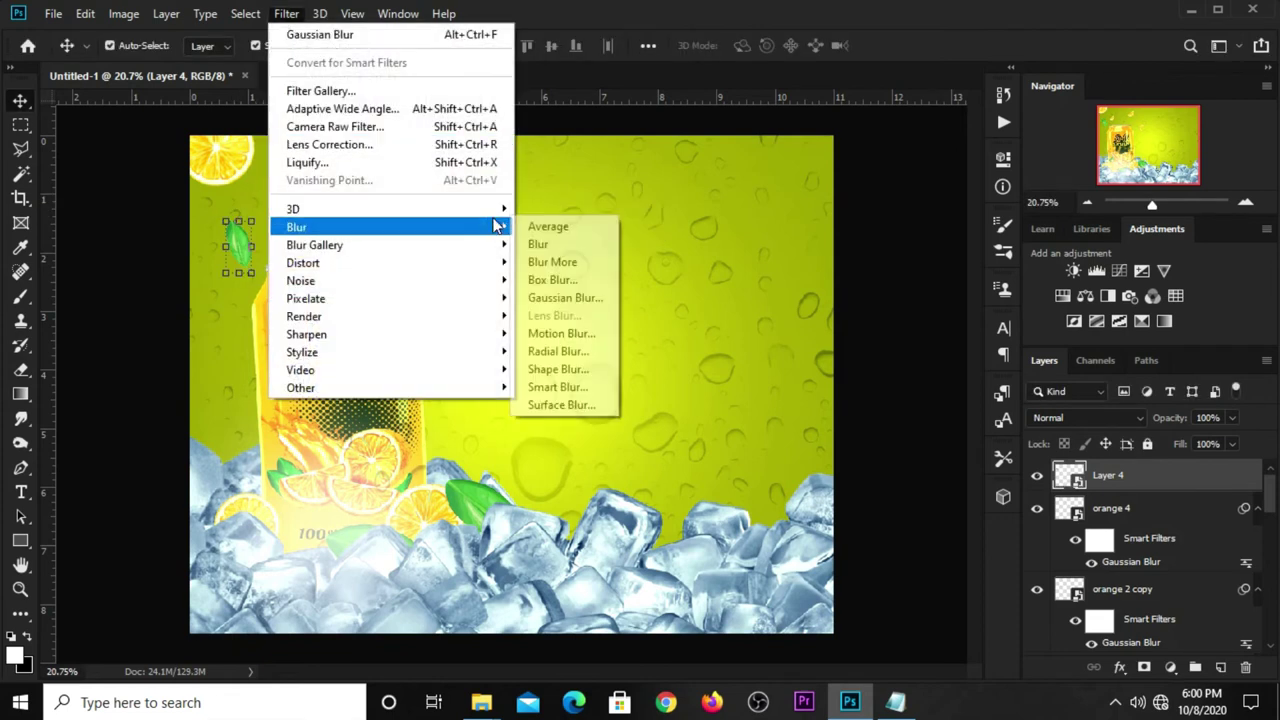
# Step: Blur the leaf 2 pixels, then duplicate it up near the top orange slices
pyautogui.click(560, 297)
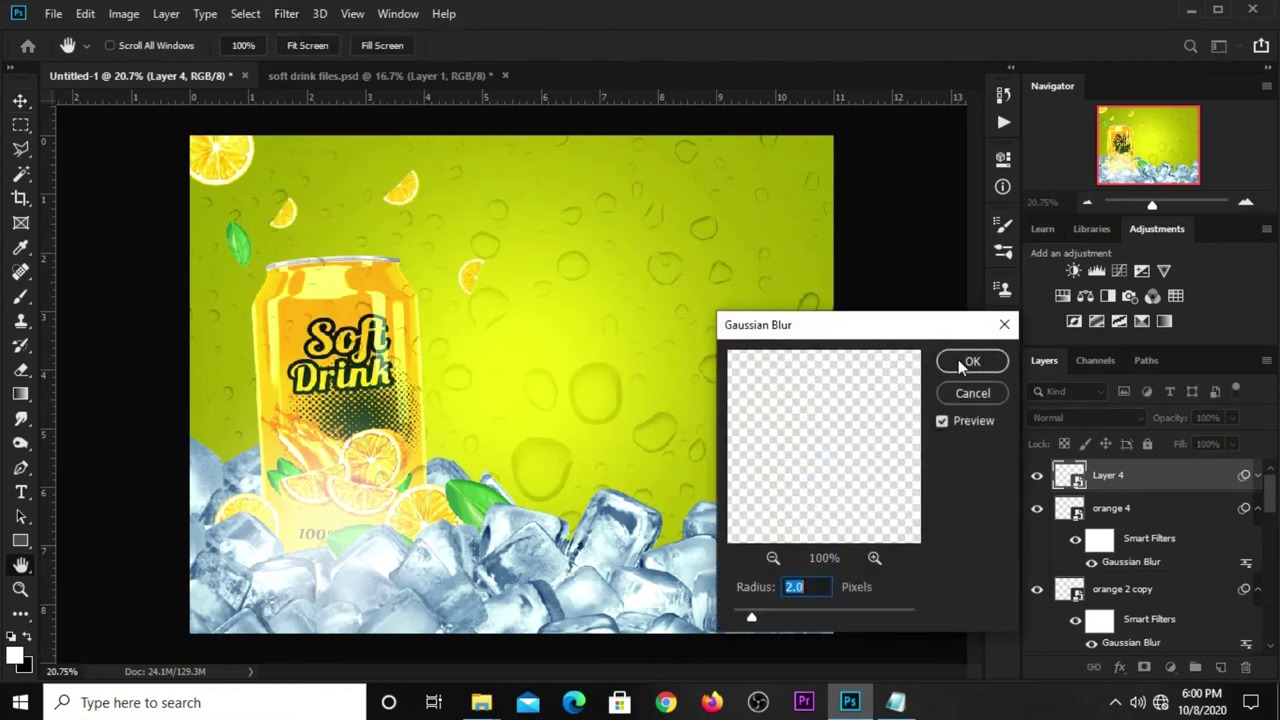
pyautogui.click(968, 362)
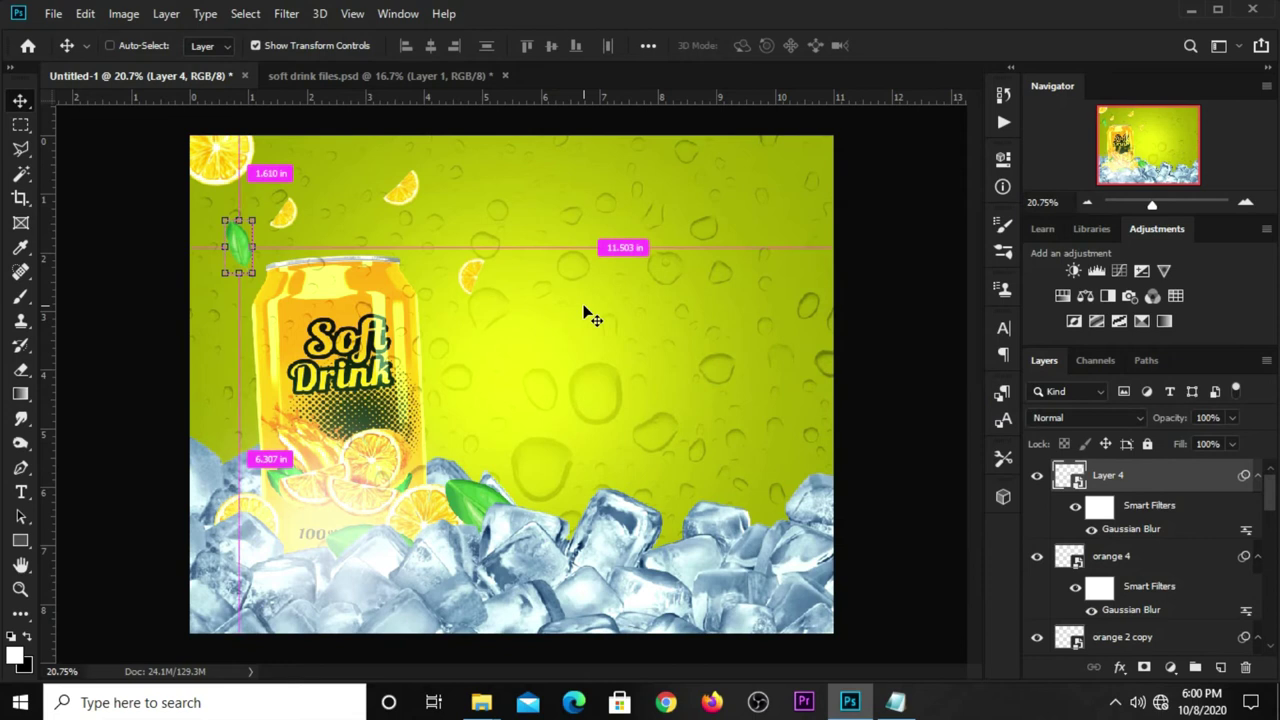
pyautogui.hotkey('ctrl', 'j')
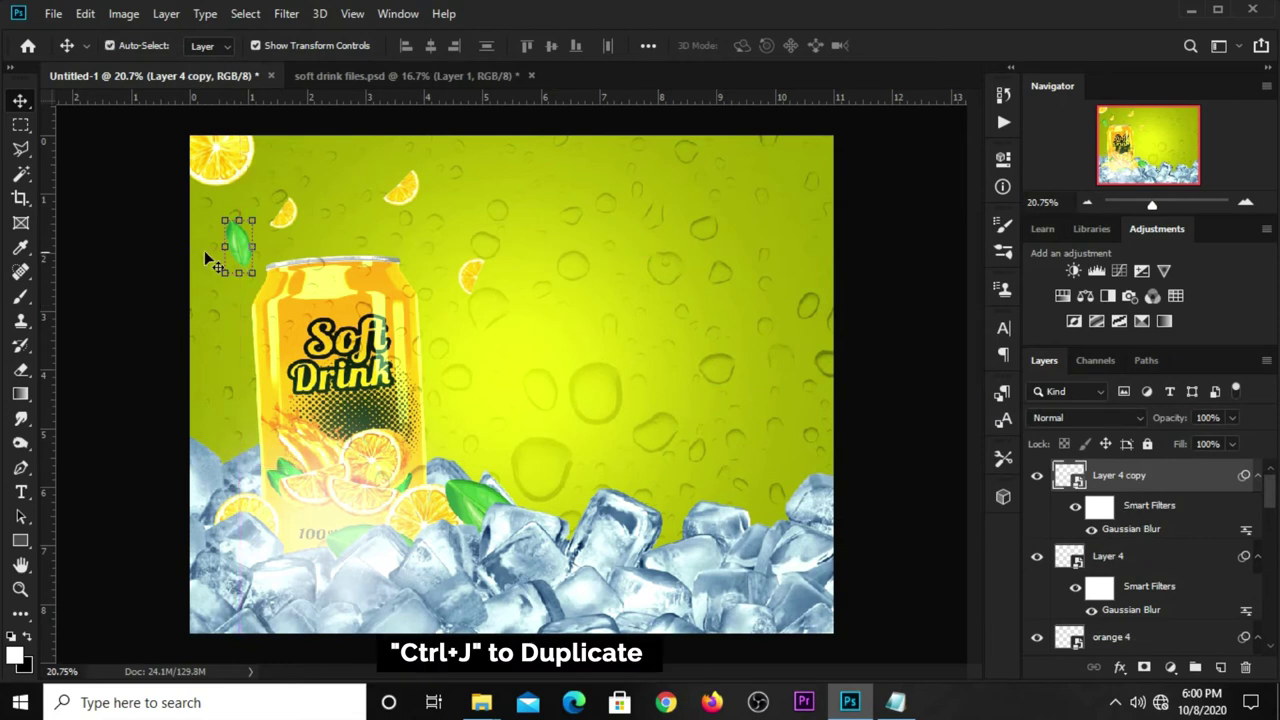
pyautogui.moveTo(257, 245); pyautogui.dragTo(342, 205)
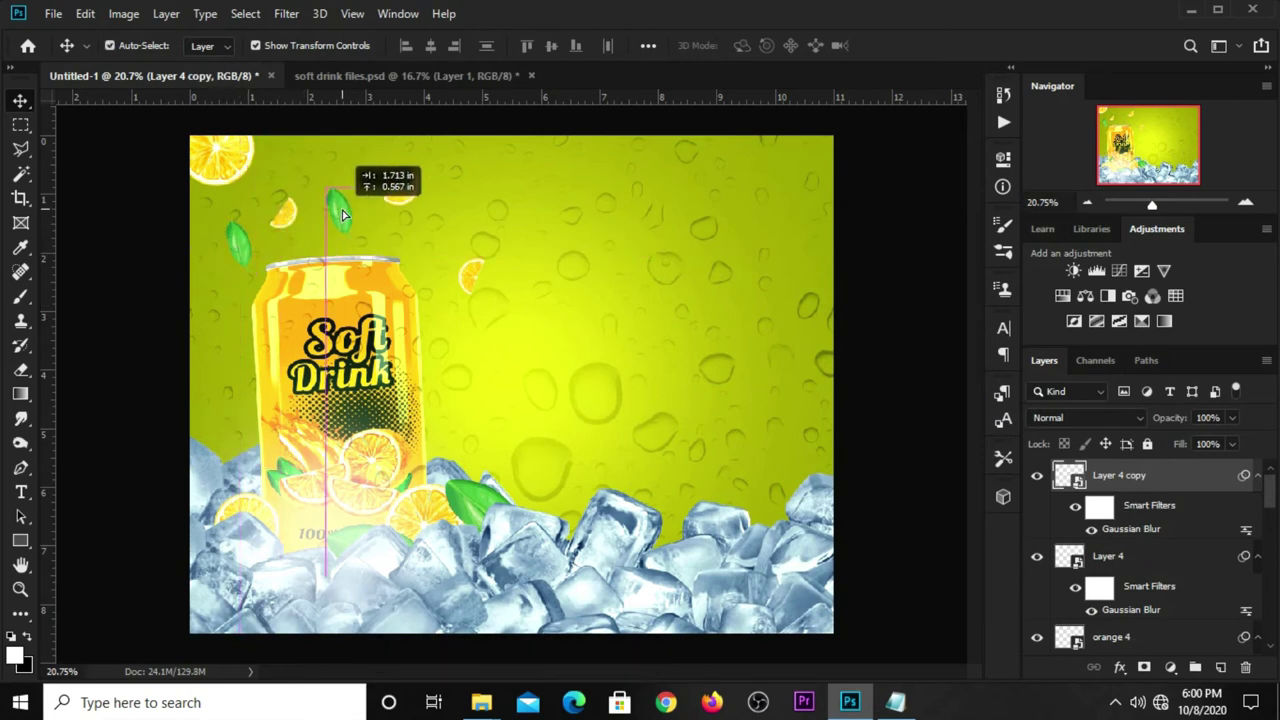
# Step: Rotate the leaf copy 90° clockwise and tilt it to a steeper angle
pyautogui.hotkey('ctrl', 't')
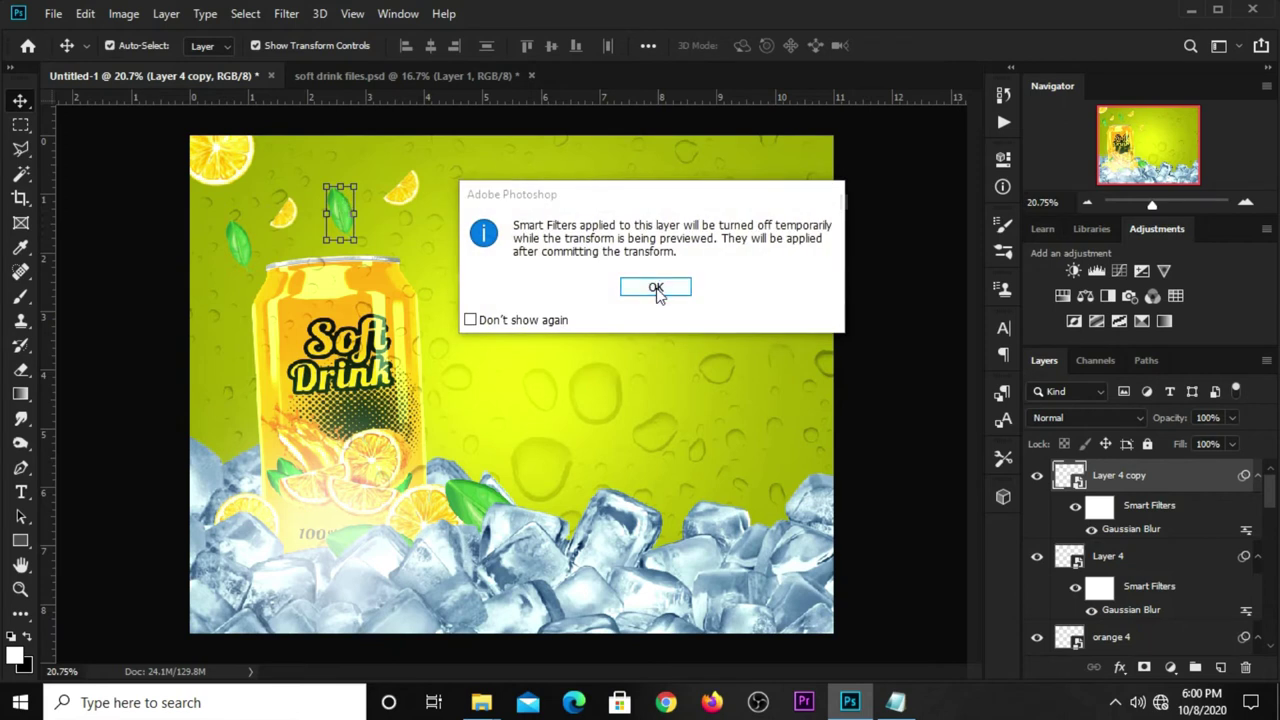
pyautogui.click(658, 290)
pyautogui.rightClick(337, 206)
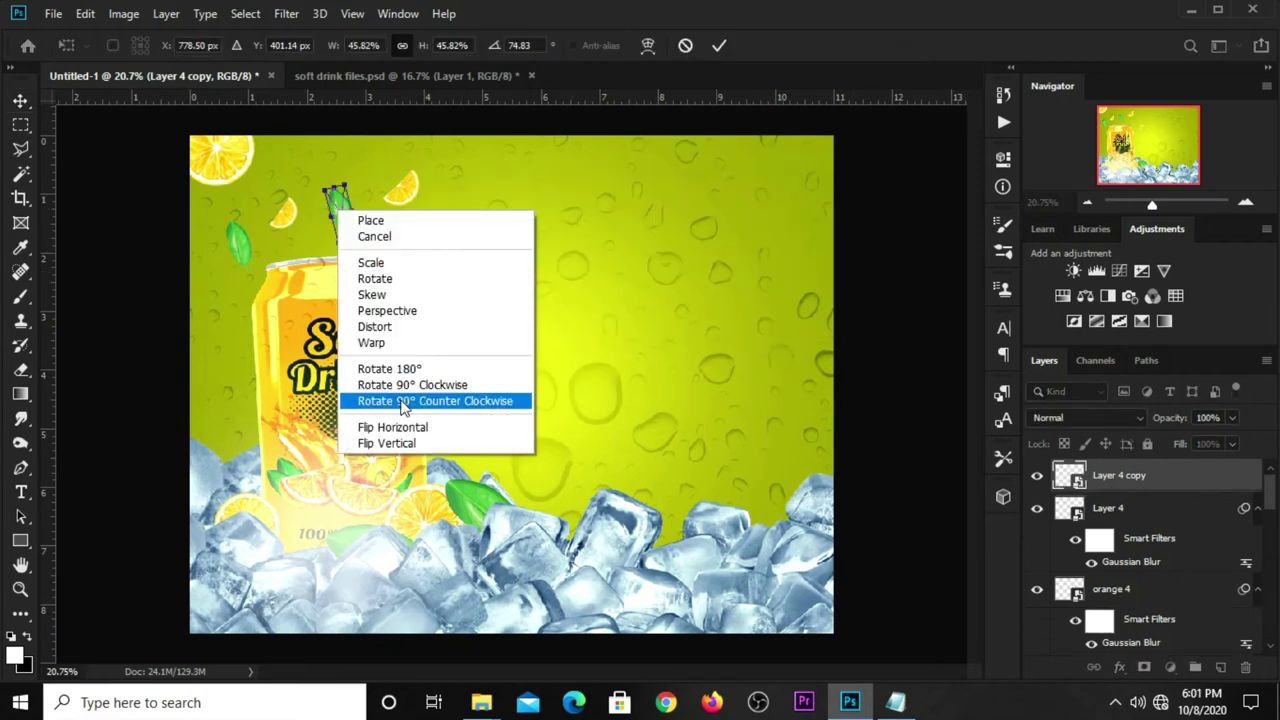
pyautogui.click(424, 385)
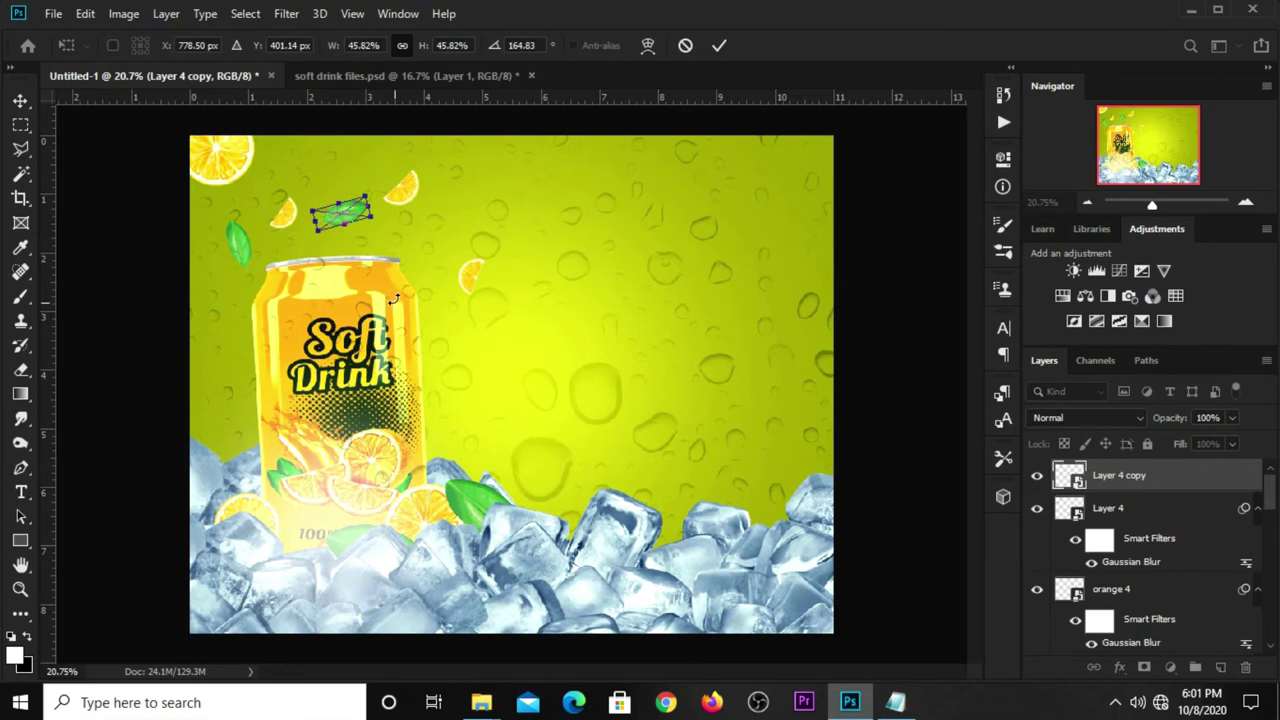
pyautogui.moveTo(383, 225)
pyautogui.mouseDown()
pyautogui.moveTo(391, 190)
pyautogui.moveTo(327, 198)
pyautogui.mouseUp()
pyautogui.press('Return')
# Step: Tilt the original leaf at the left to a new angle
pyautogui.click(238, 240)
pyautogui.hotkey('ctrl', 't')
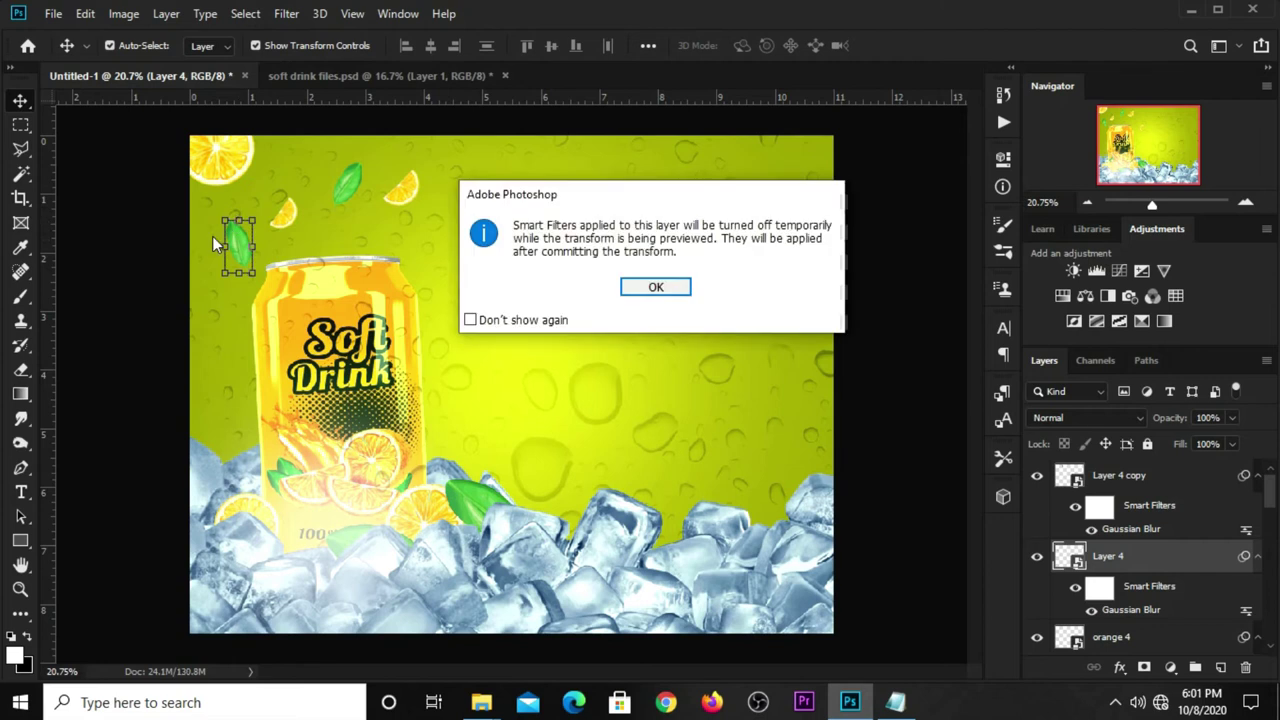
pyautogui.click(640, 288)
pyautogui.moveTo(205, 270); pyautogui.dragTo(204, 261)
pyautogui.click(718, 45)
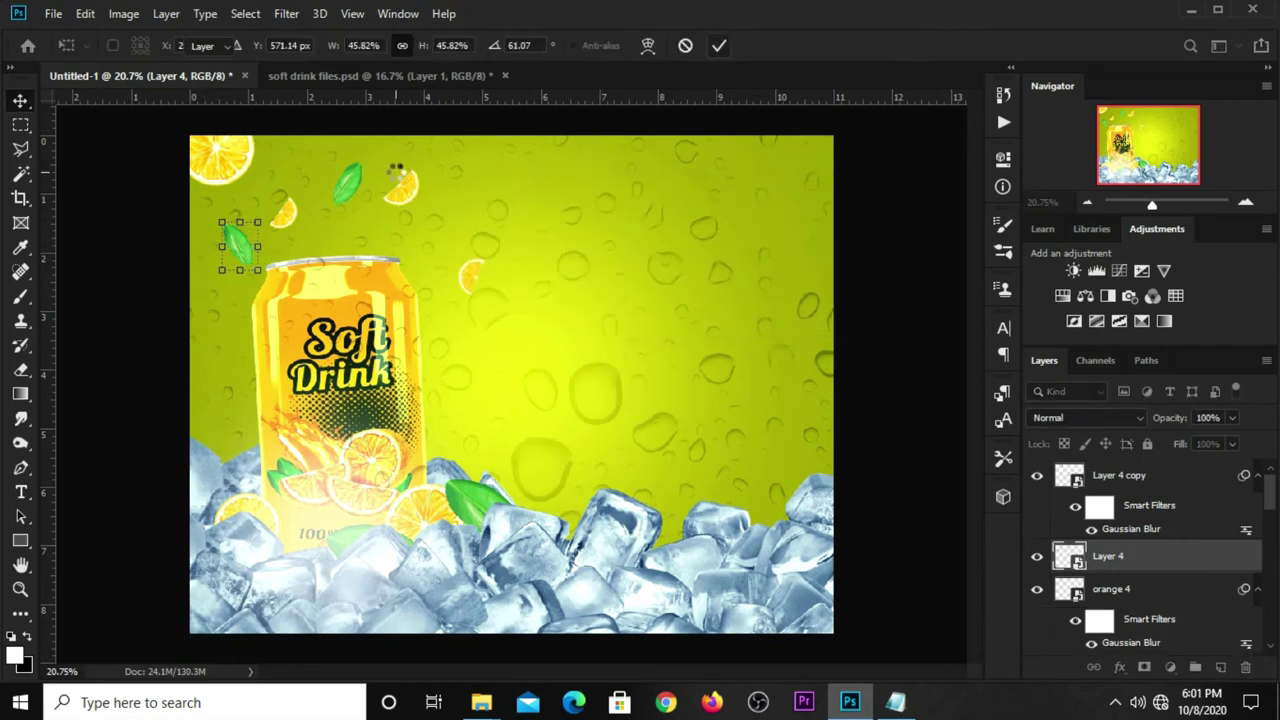
# Step: Tilt the top orange slice about 9.45° and move its copy down-left near the can
pyautogui.click(402, 190)
pyautogui.hotkey('ctrl', 't')
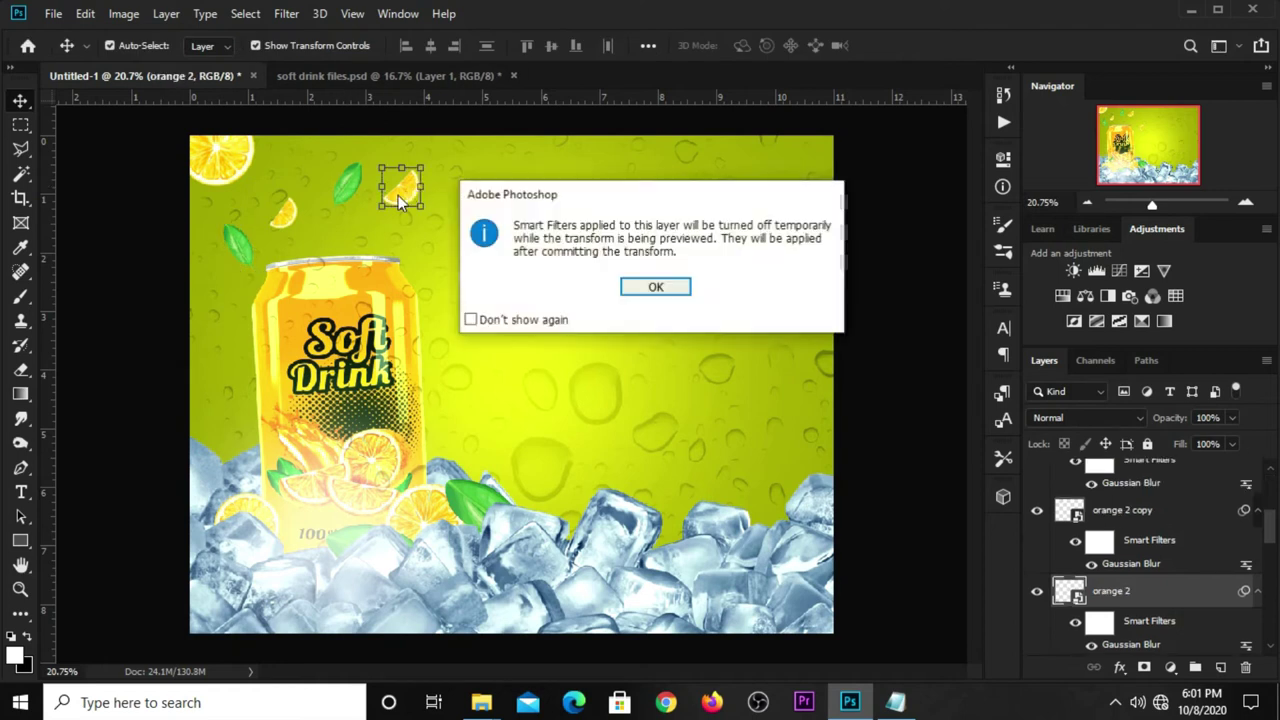
pyautogui.click(648, 287)
pyautogui.moveTo(420, 150); pyautogui.dragTo(428, 152)
pyautogui.click(718, 45)
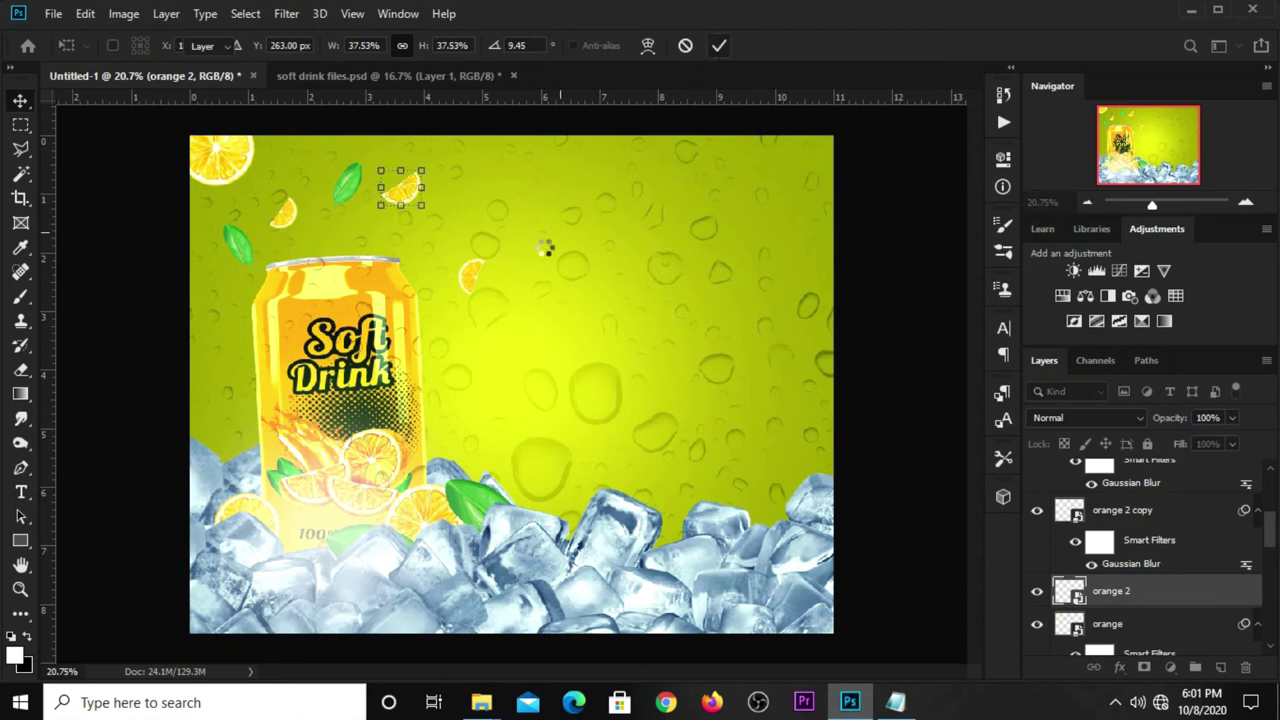
pyautogui.click(474, 281)
pyautogui.moveTo(469, 279); pyautogui.dragTo(456, 297)
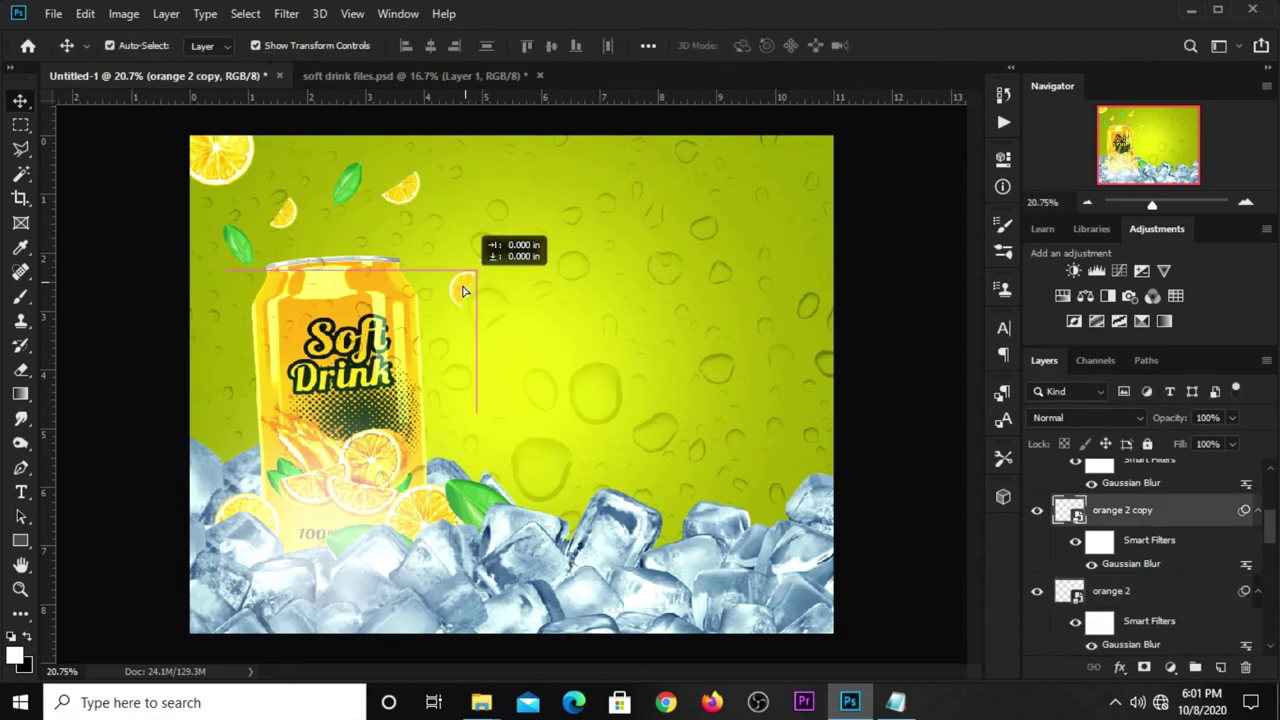
pyautogui.click(868, 328)
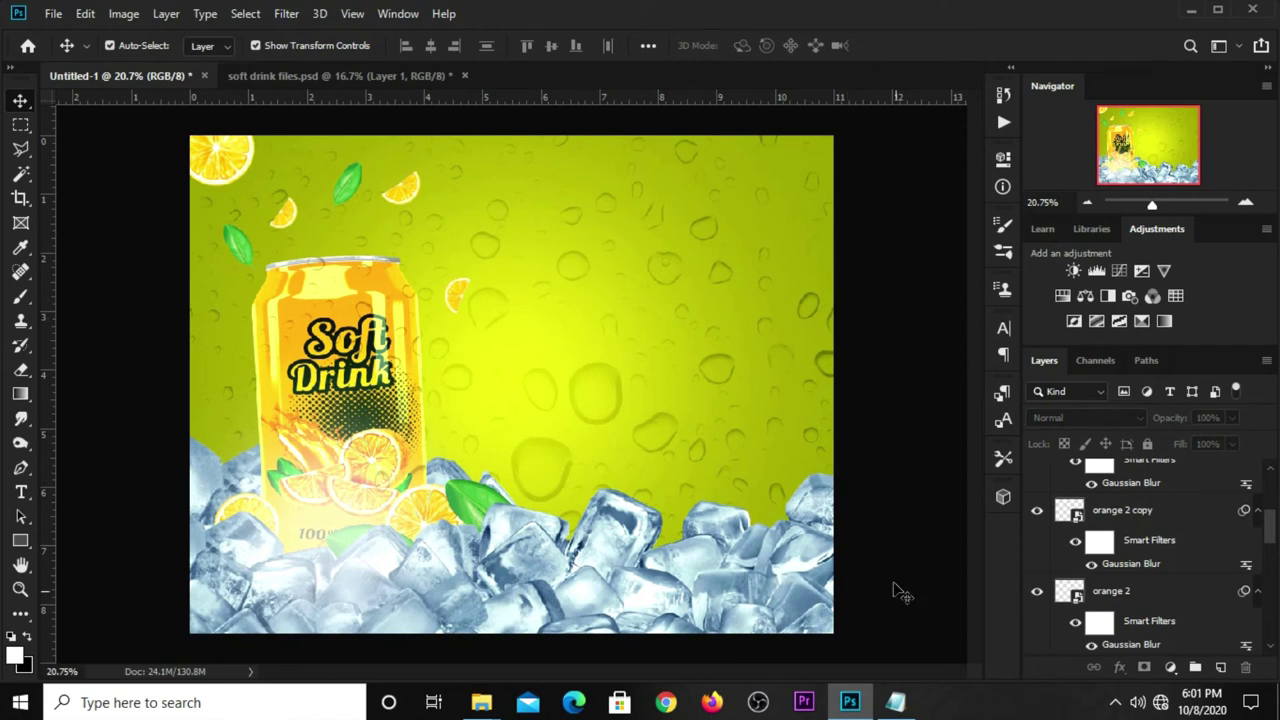
# Step: Copy the word 'Soft' from the Notepad notes
pyautogui.click(896, 702)
pyautogui.click(745, 347)
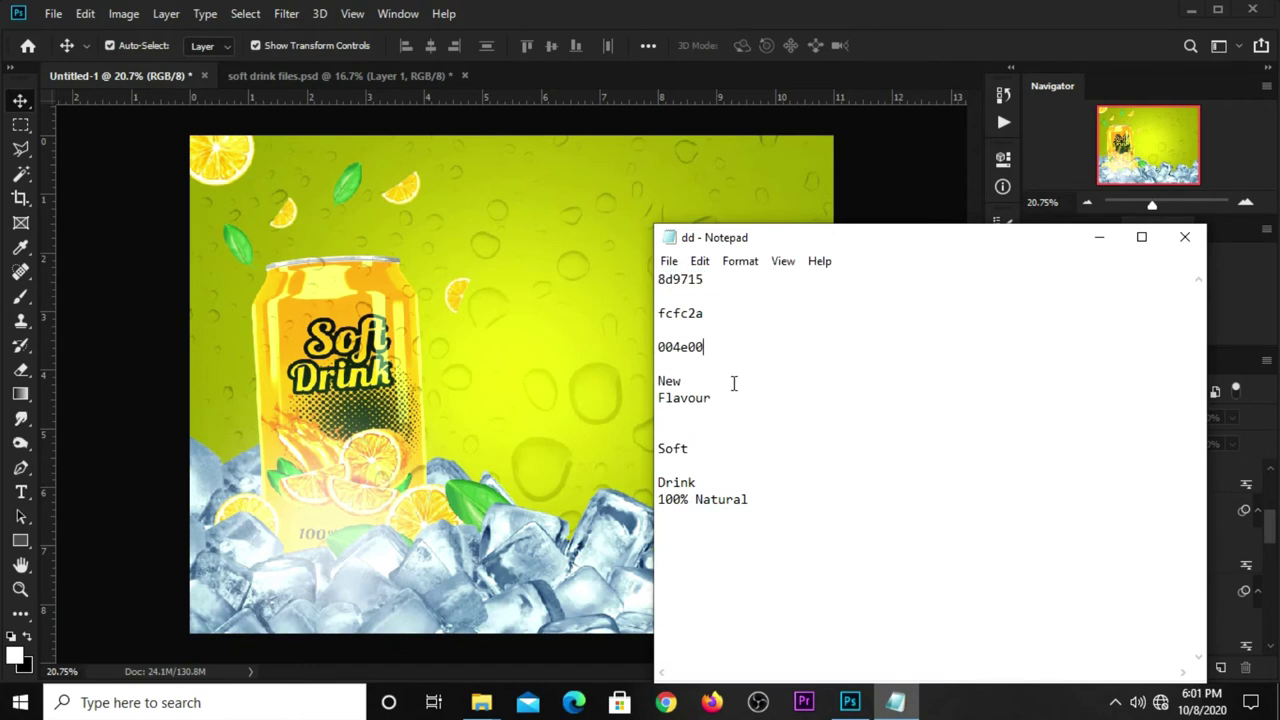
pyautogui.moveTo(704, 448); pyautogui.dragTo(661, 450)
pyautogui.rightClick(664, 450)
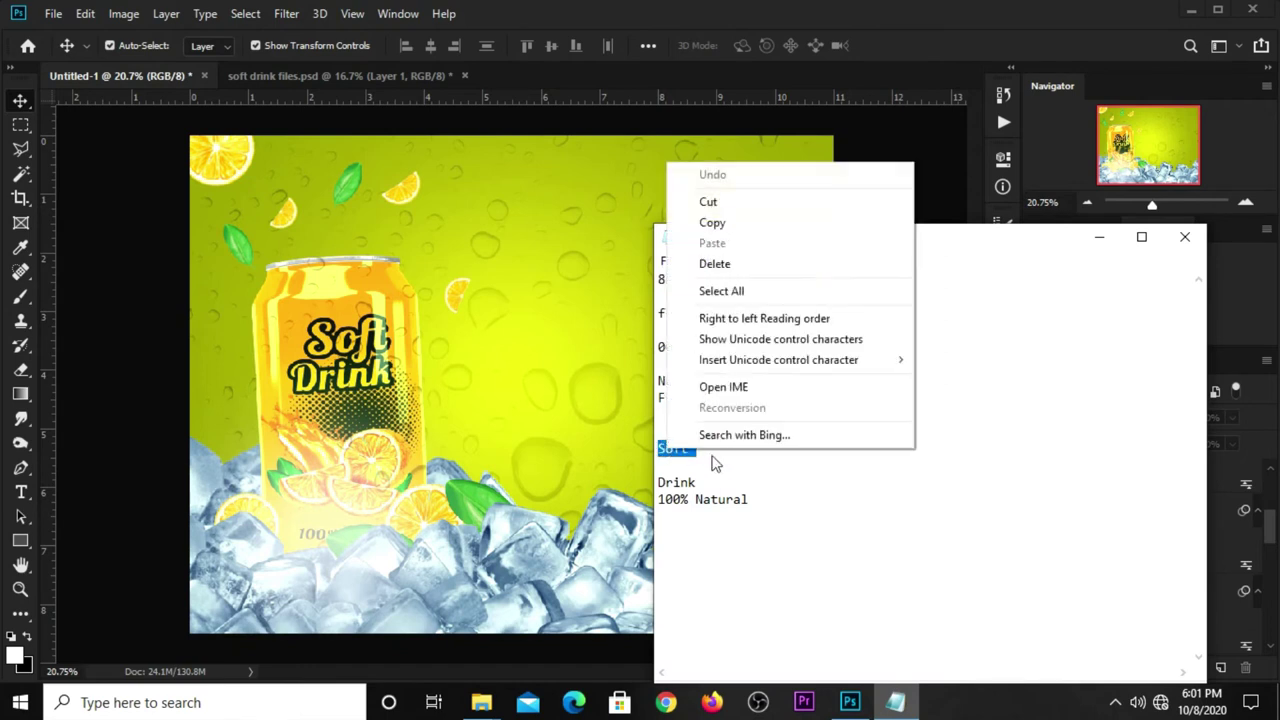
pyautogui.click(718, 222)
pyautogui.click(560, 271)
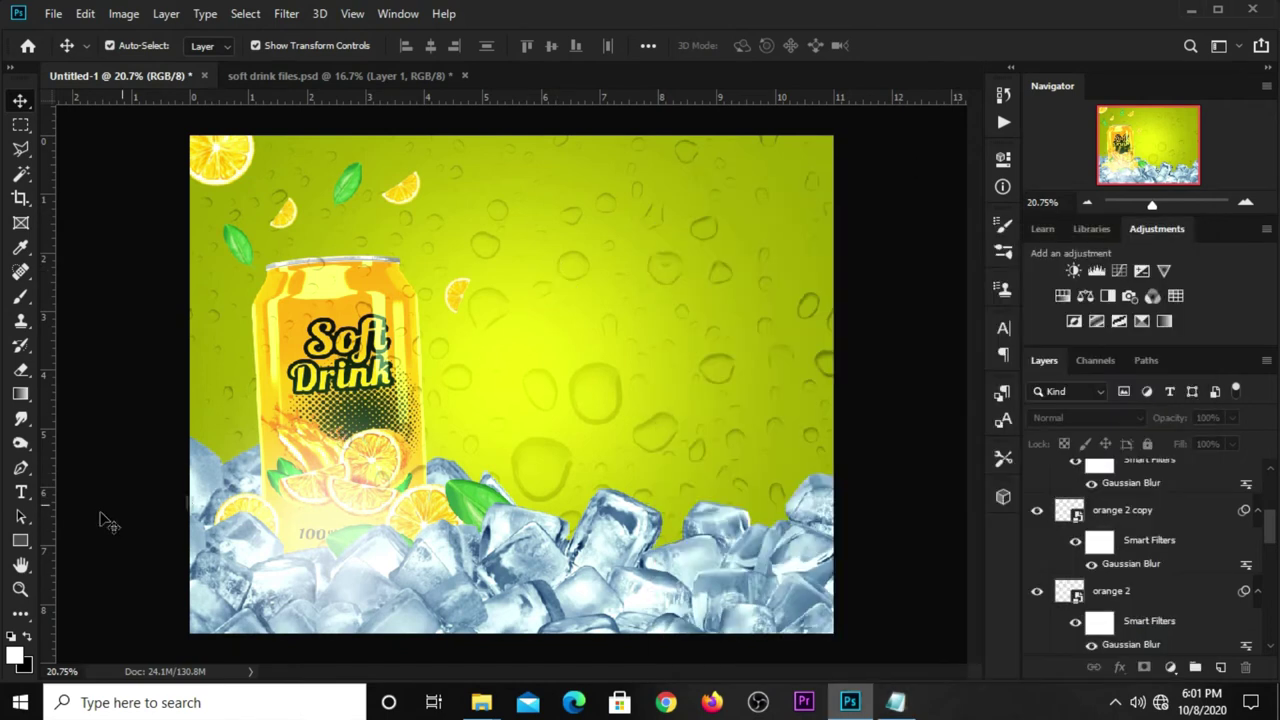
# Step: Type 'Soft' as a new horizontal text layer right of the can
pyautogui.click(27, 491)
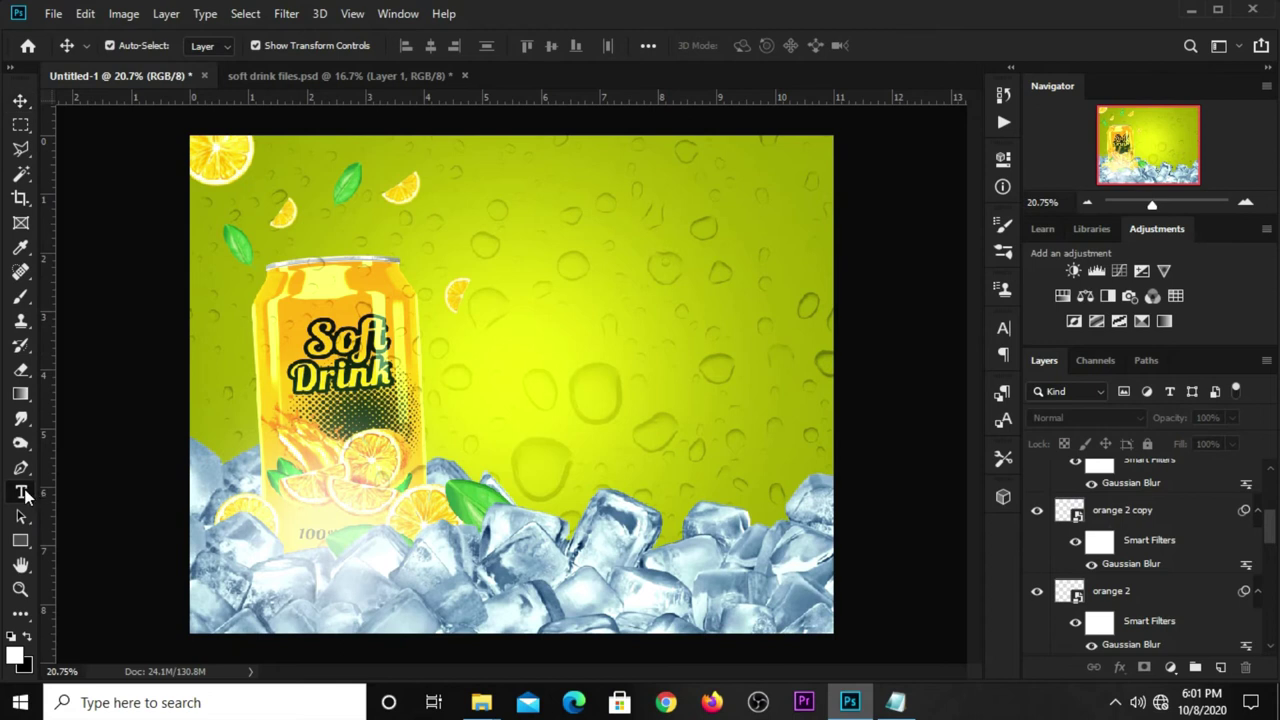
pyautogui.moveTo(27, 494); pyautogui.dragTo(66, 492)
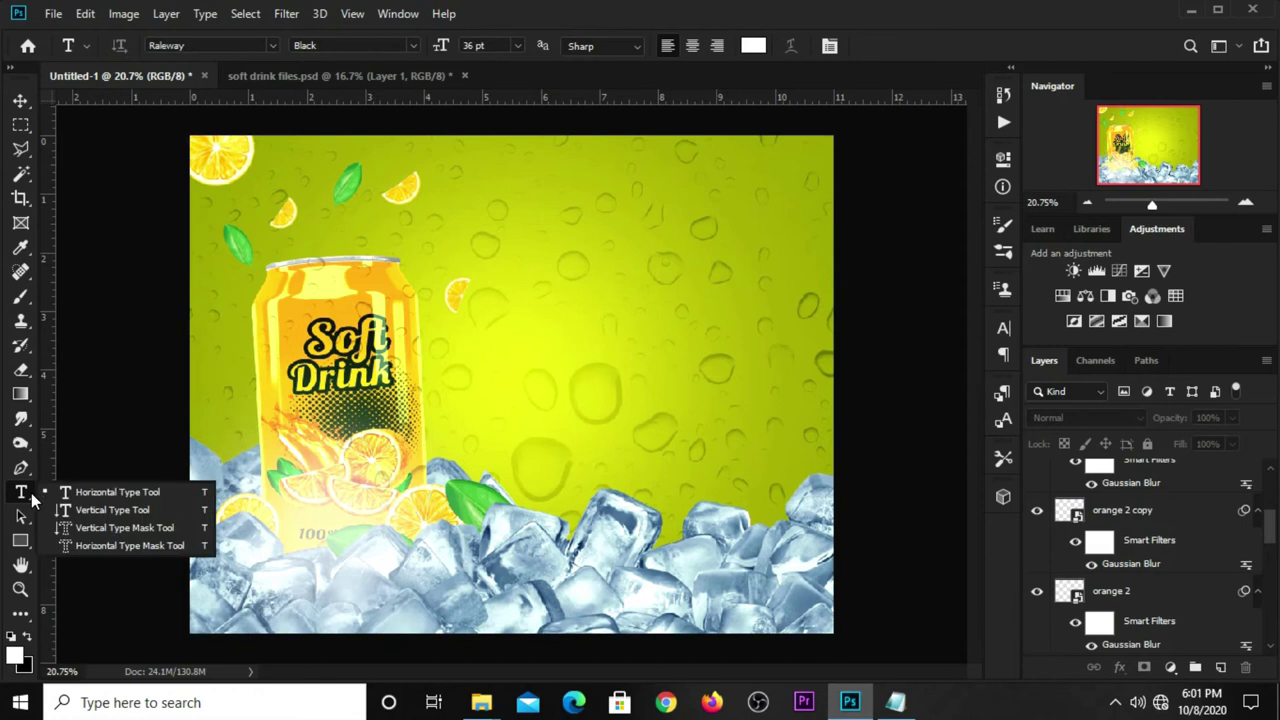
pyautogui.click(629, 310)
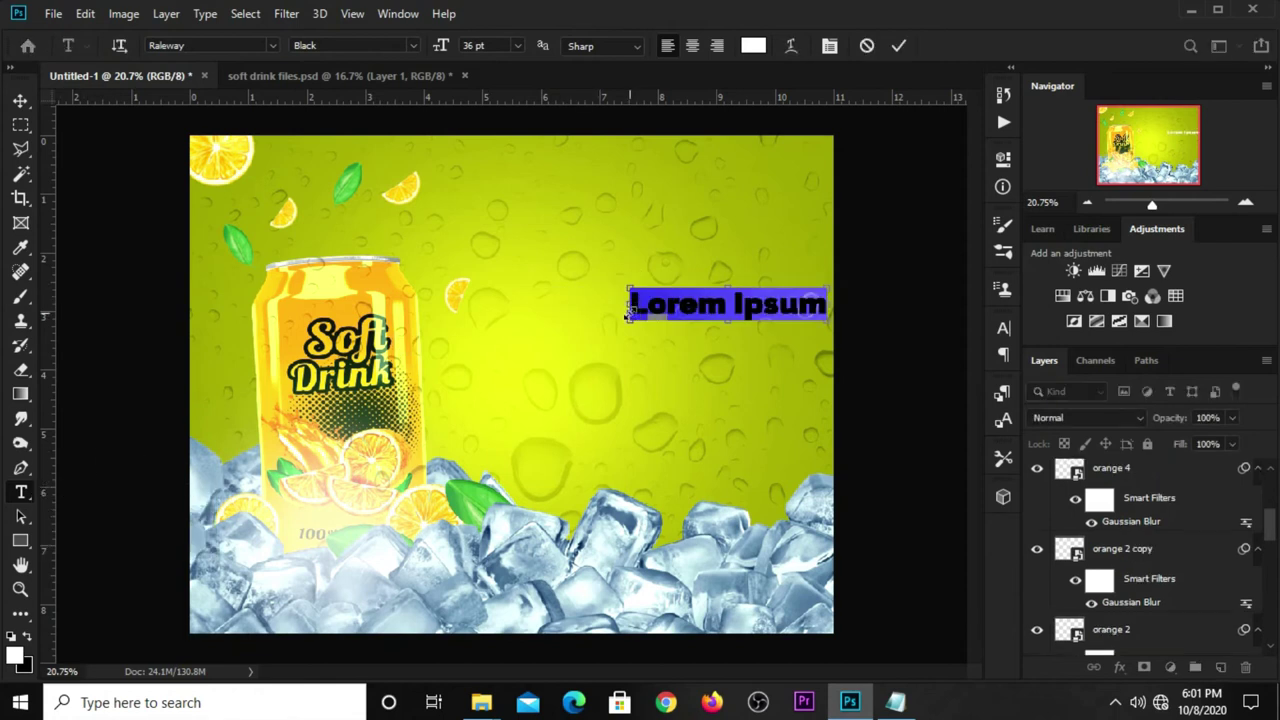
pyautogui.write('Soft')
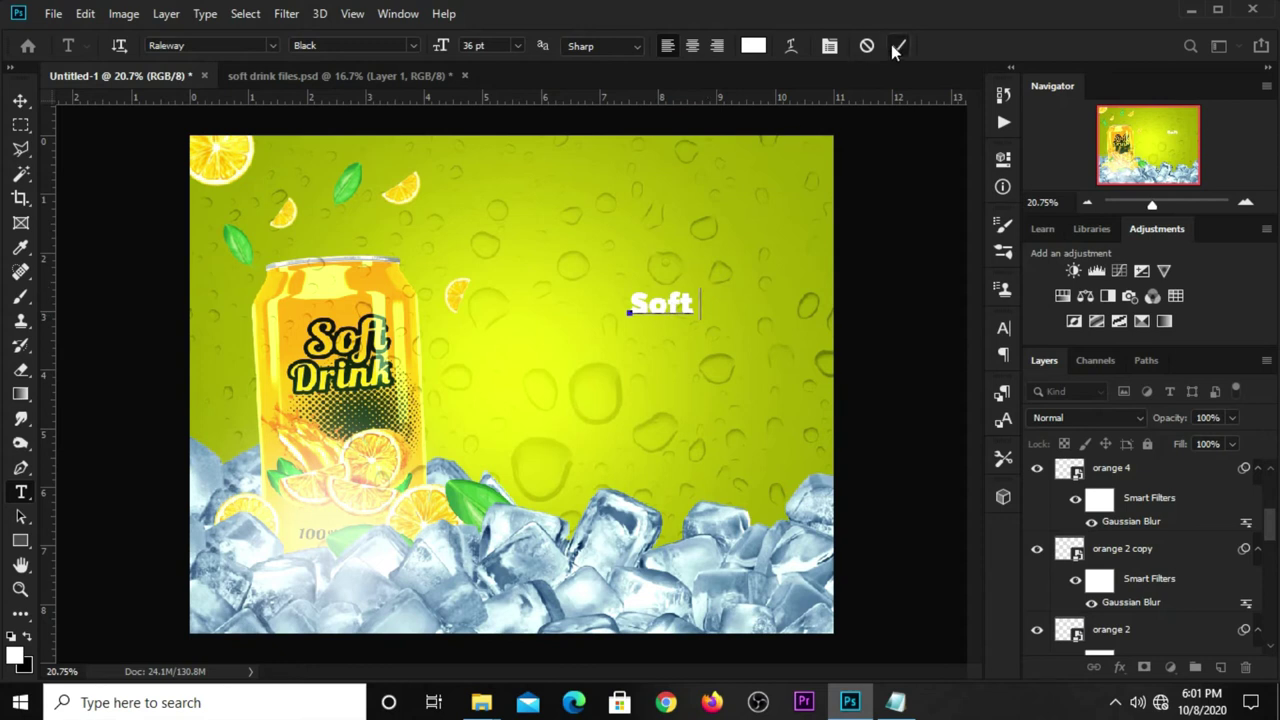
pyautogui.hotkey('ctrl', 'Return')
pyautogui.press('v')
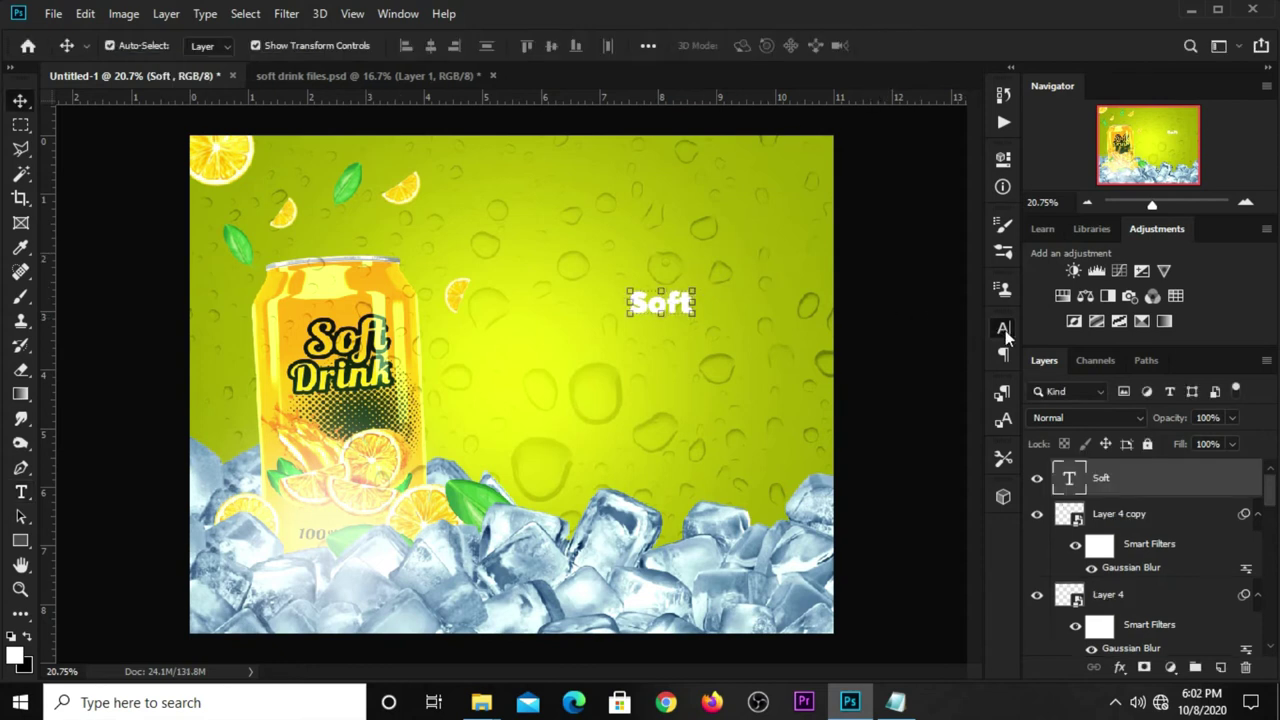
# Step: Set the Soft text's font to Lobster 1.4
pyautogui.click(1004, 329)
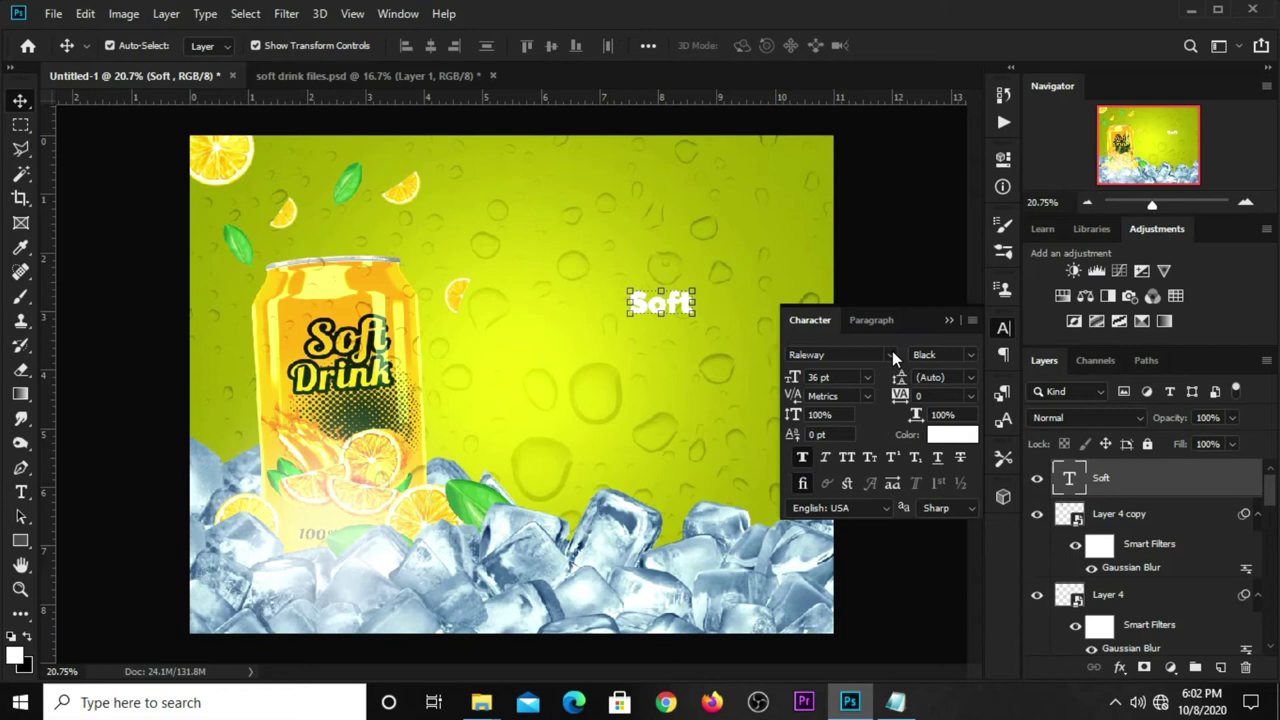
pyautogui.click(891, 352)
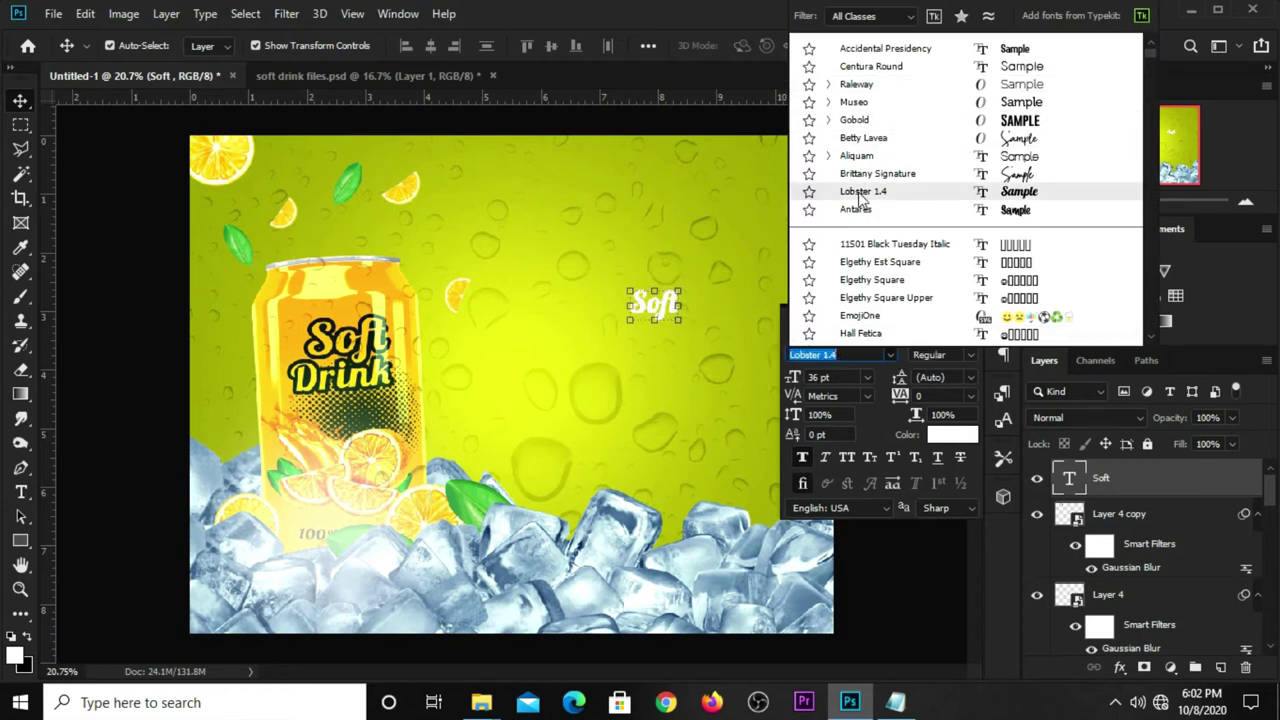
pyautogui.click(874, 193)
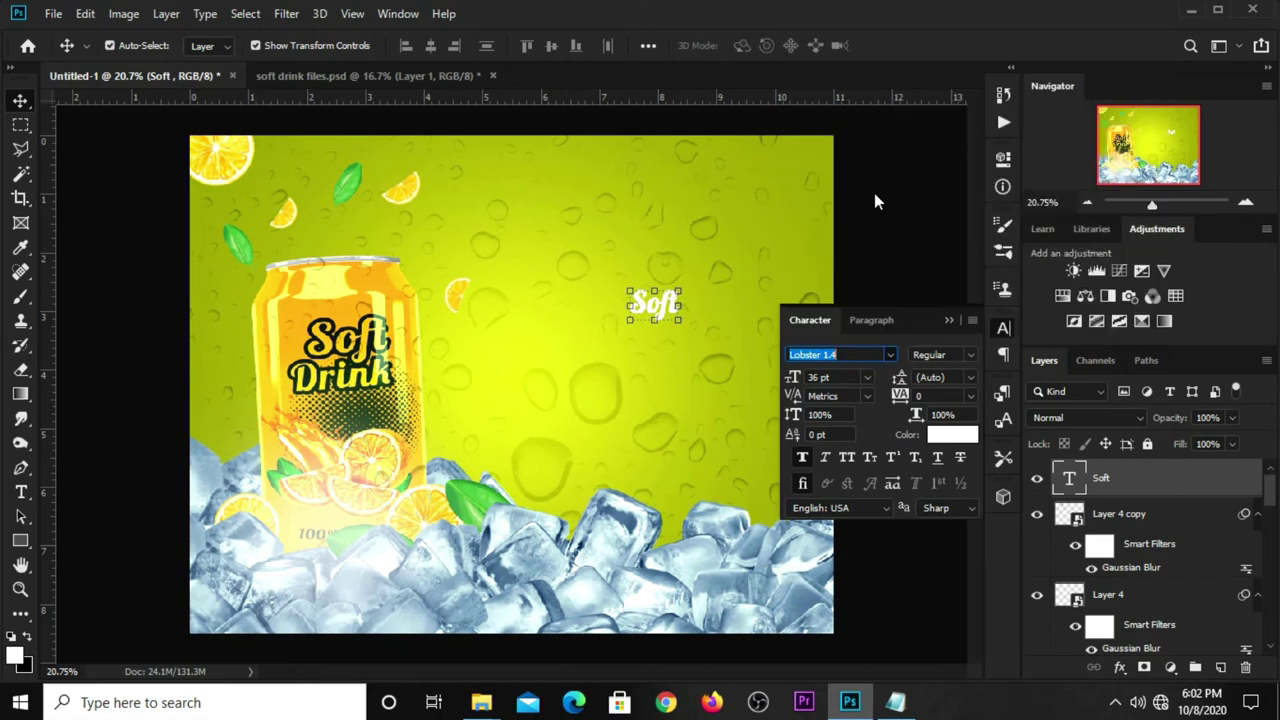
pyautogui.click(948, 326)
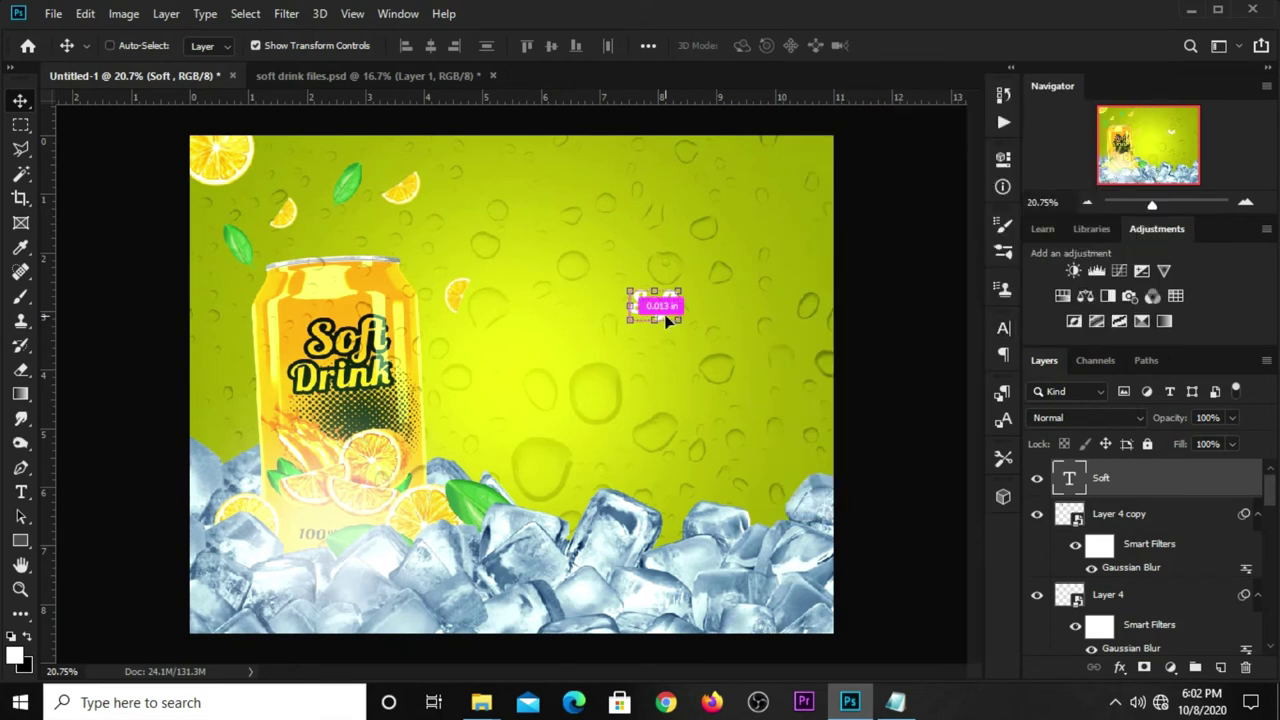
# Step: Enlarge Soft to about 314%, move it up-left and tilt it slightly clockwise
pyautogui.hotkey('ctrl', 't')
pyautogui.moveTo(681, 321); pyautogui.dragTo(805, 395)
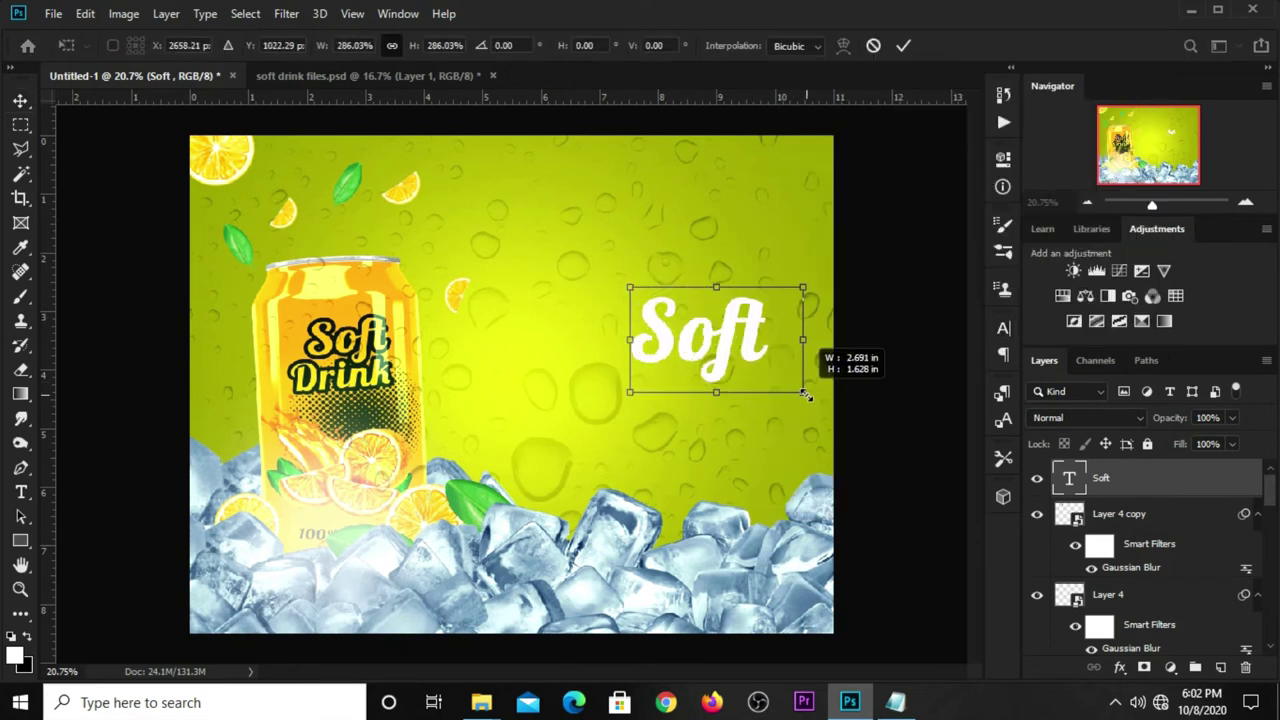
pyautogui.moveTo(742, 366); pyautogui.dragTo(691, 315)
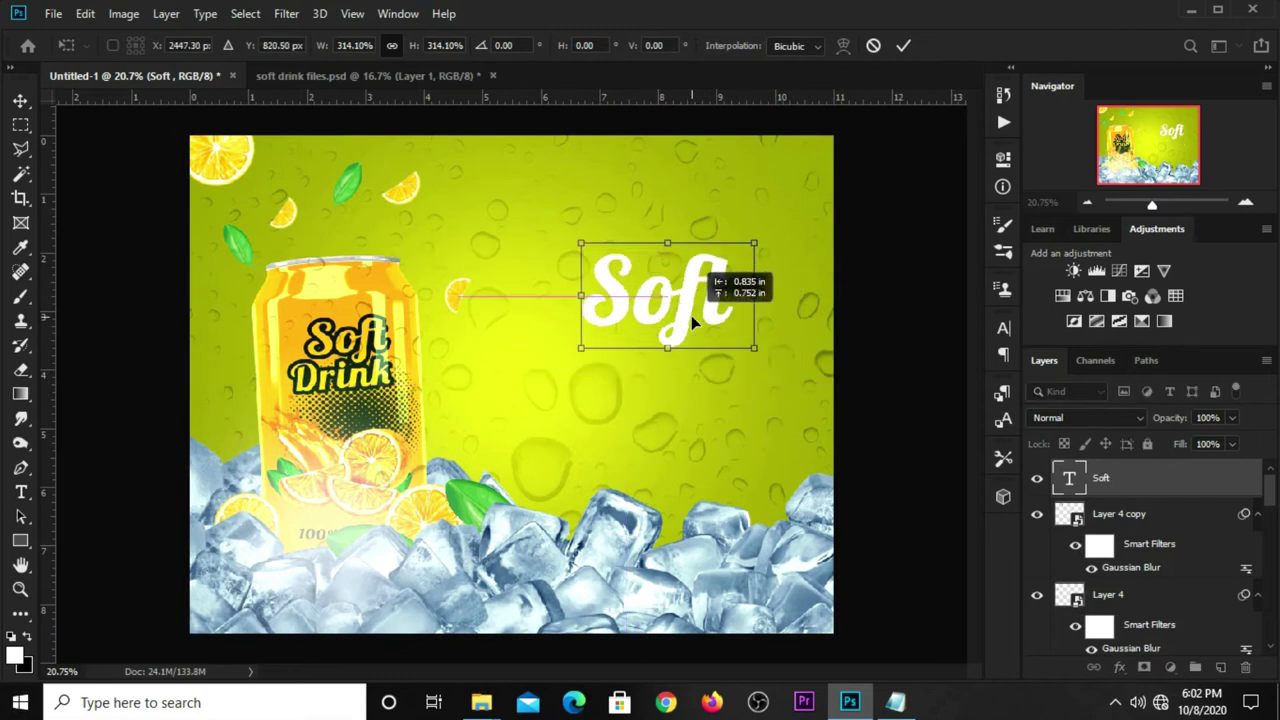
pyautogui.click(904, 47)
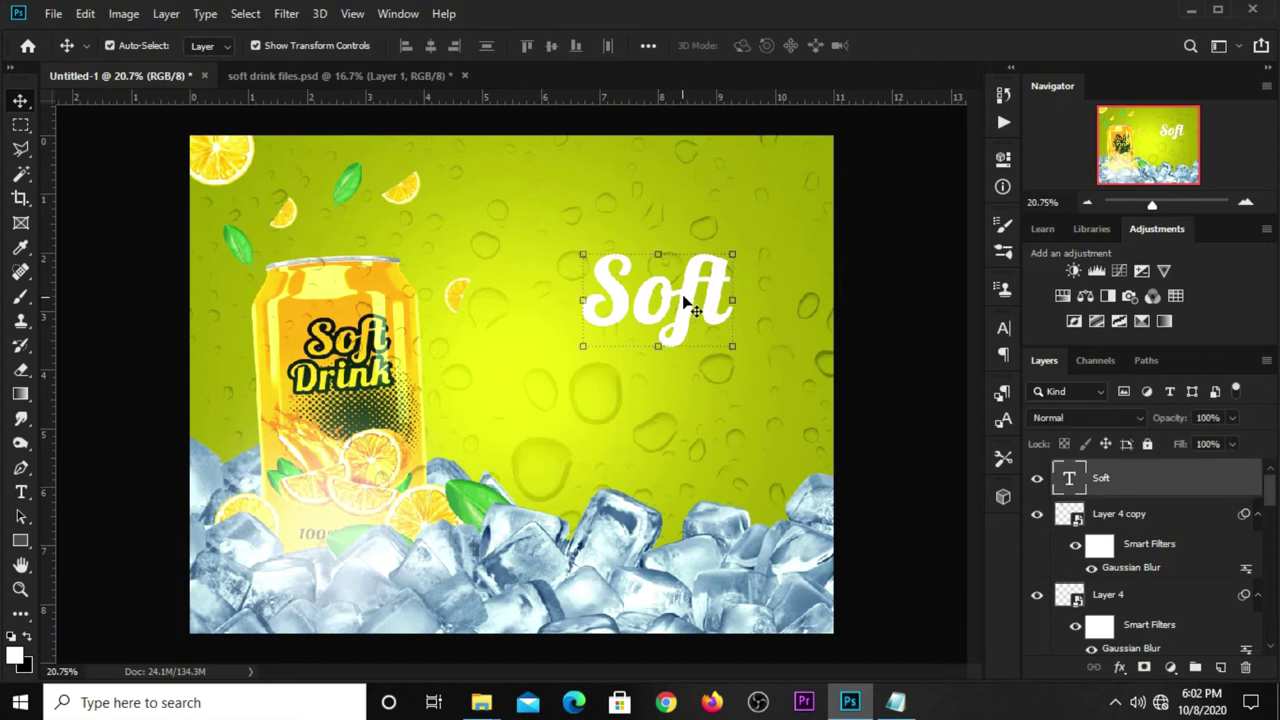
pyautogui.hotkey('ctrl', 't')
pyautogui.moveTo(760, 219); pyautogui.dragTo(771, 214)
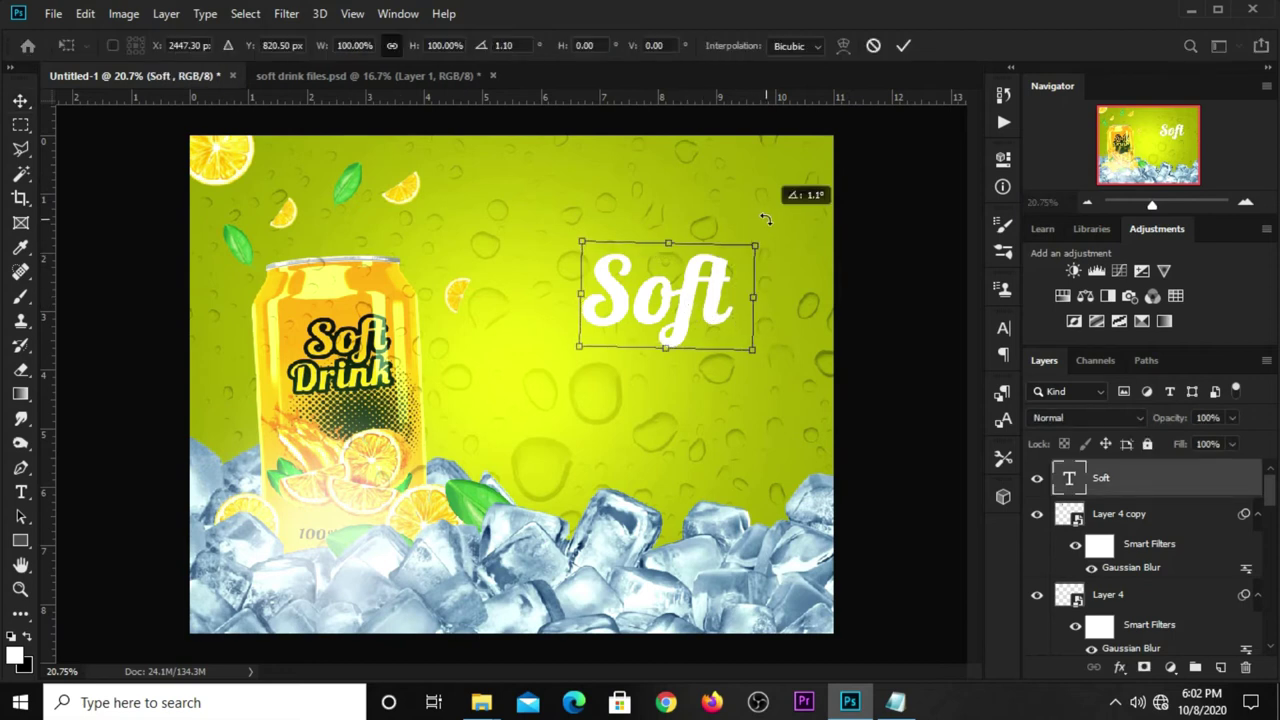
pyautogui.press('Return')
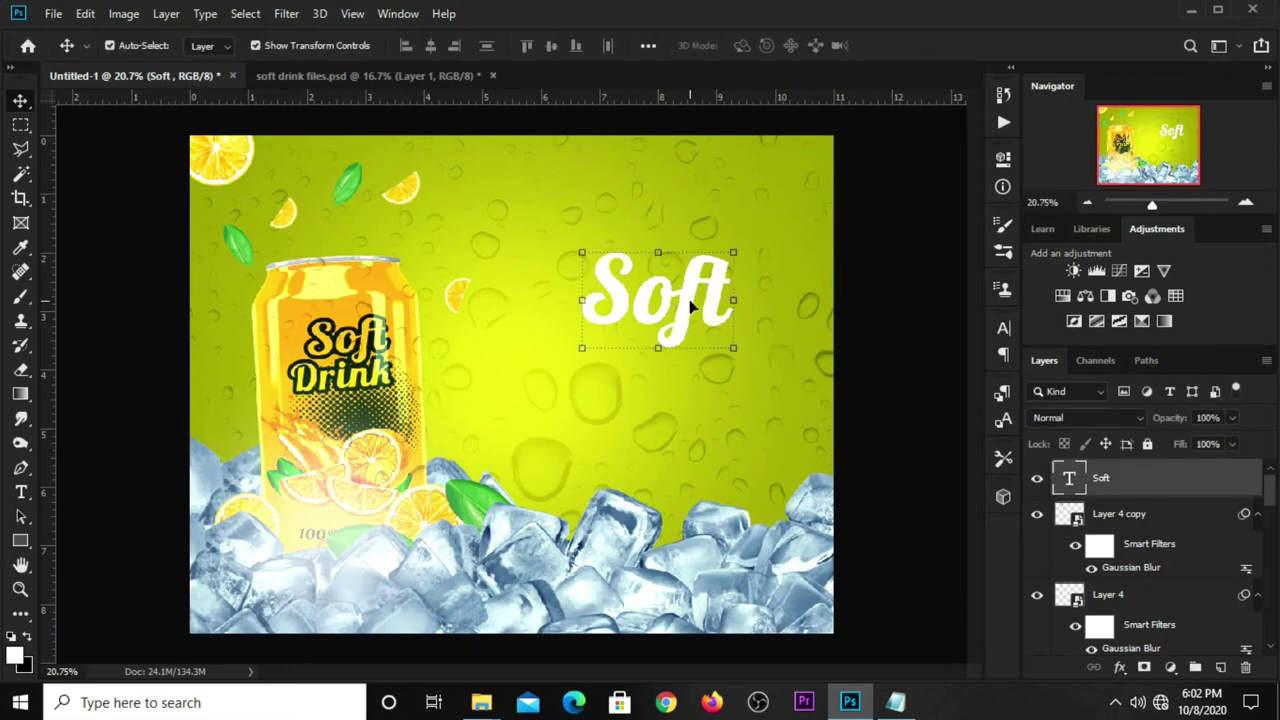
pyautogui.press('ctrl')
# Step: Duplicate Soft directly below itself and copy 'Drink' from the notes
pyautogui.moveTo(695, 298); pyautogui.dragTo(693, 384)
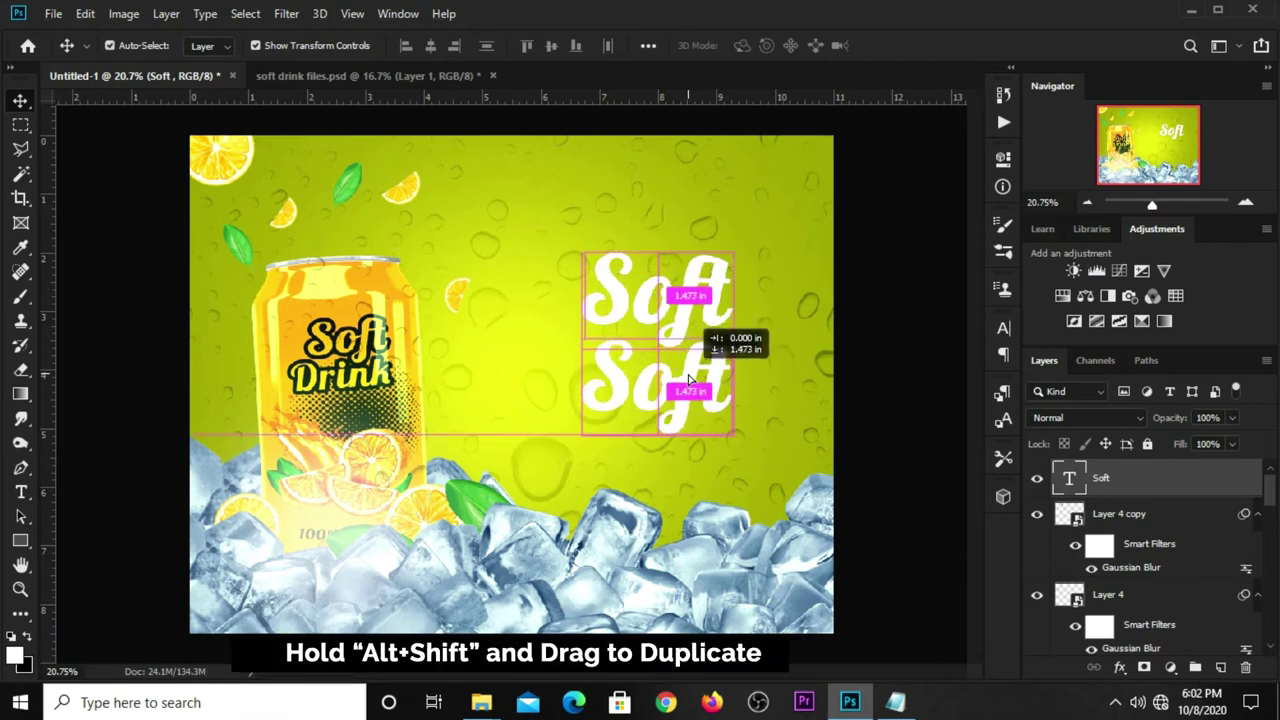
pyautogui.click(896, 702)
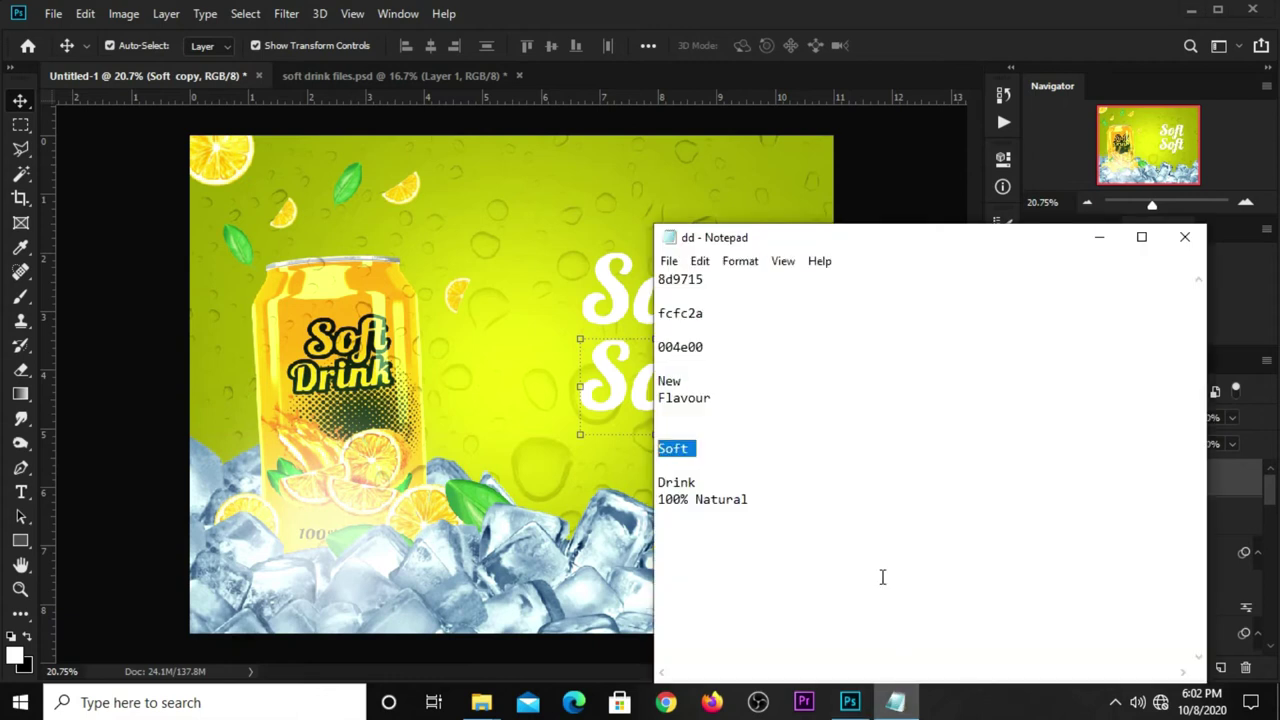
pyautogui.doubleClick(690, 483)
pyautogui.rightClick(675, 487)
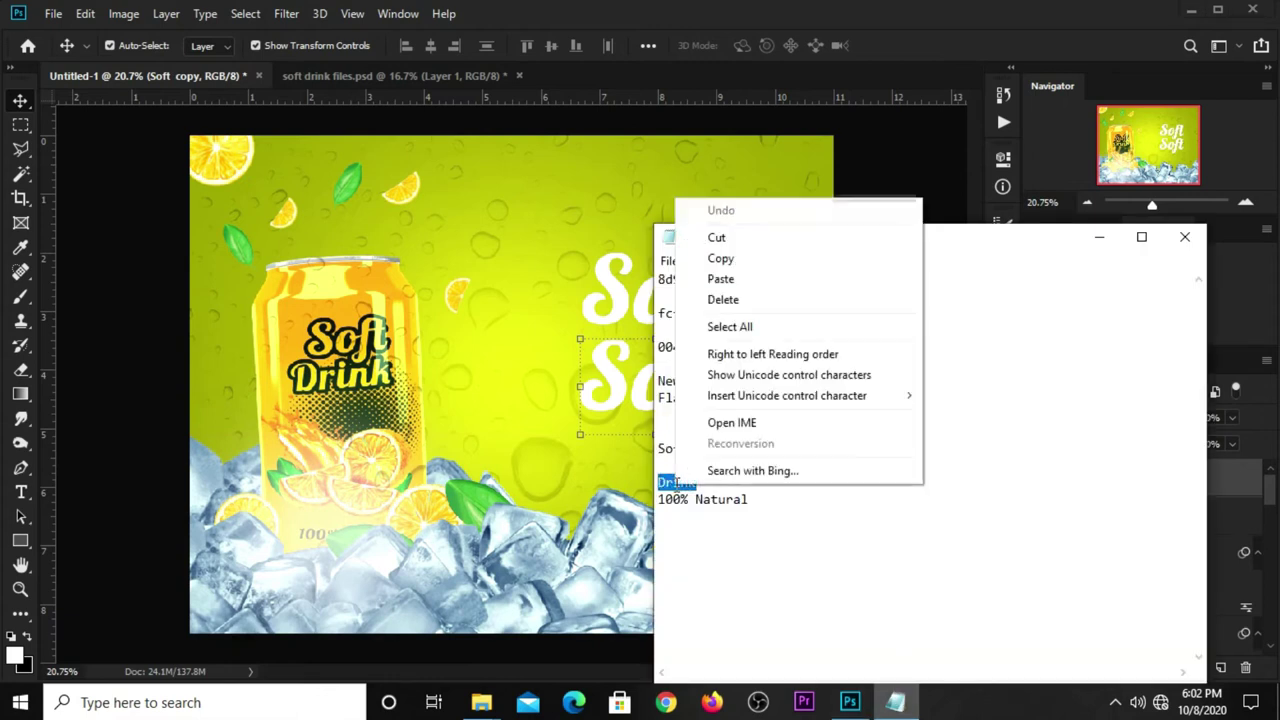
pyautogui.click(722, 259)
pyautogui.click(547, 325)
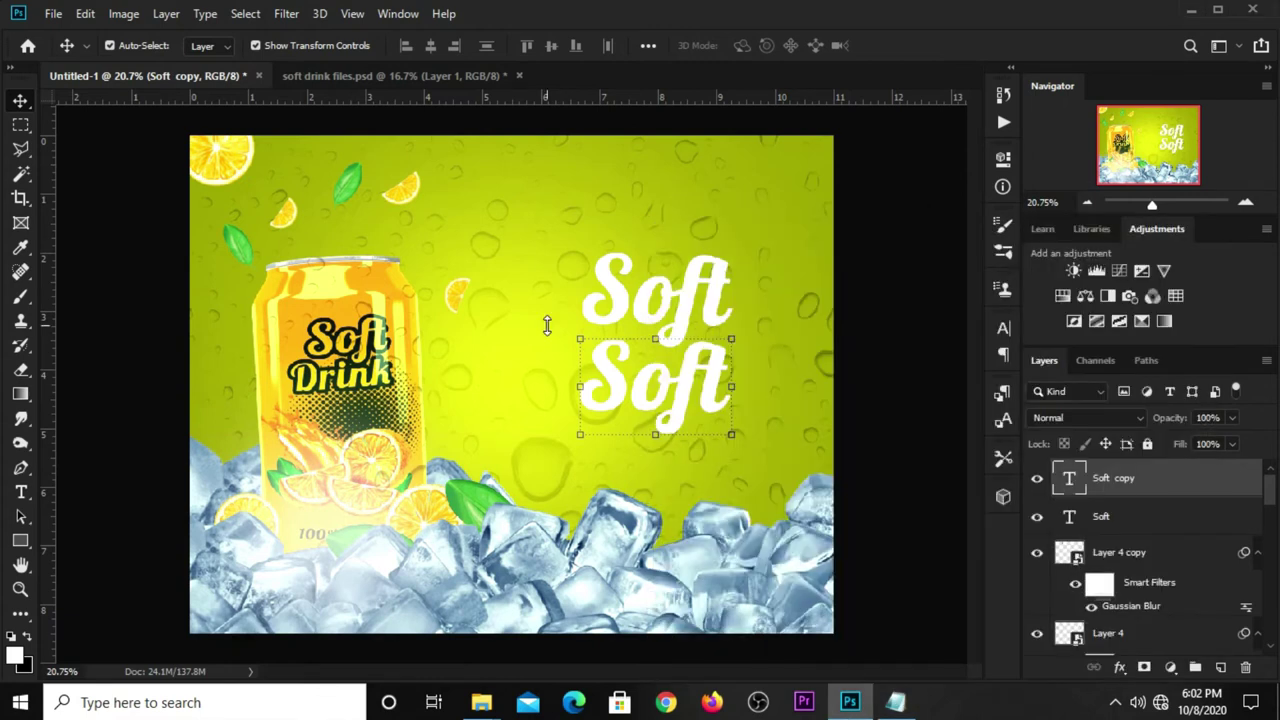
# Step: Retype the lower copy as 'Drink' and shift it left beneath Soft
pyautogui.click(20, 492)
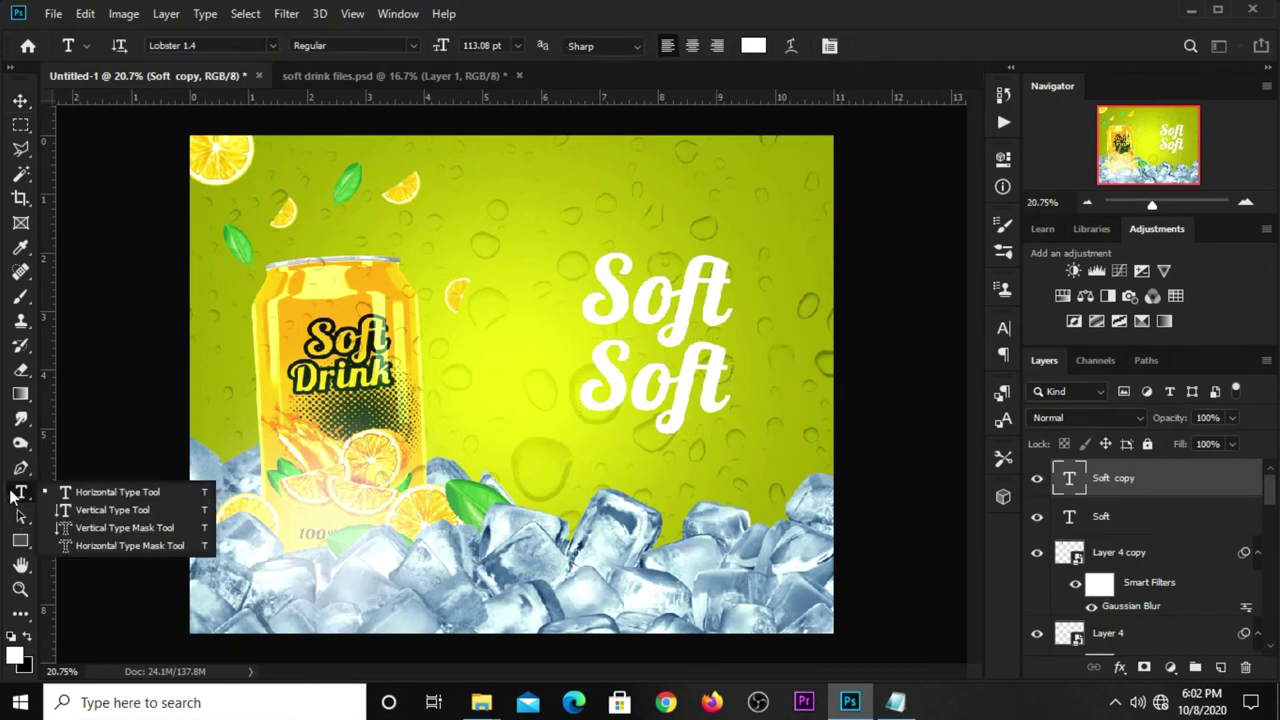
pyautogui.click(73, 491)
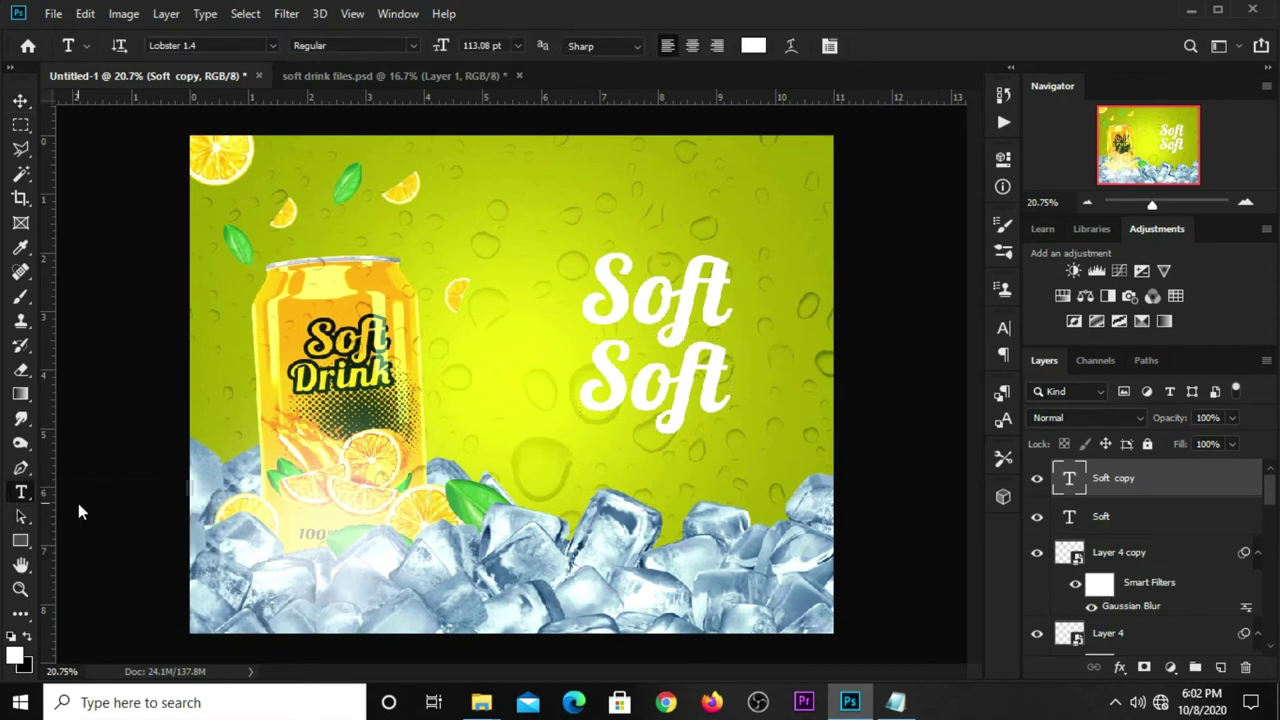
pyautogui.click(629, 379)
pyautogui.hotkey('ctrl', 'a')
pyautogui.press('BackSpace')
pyautogui.write('Drink')
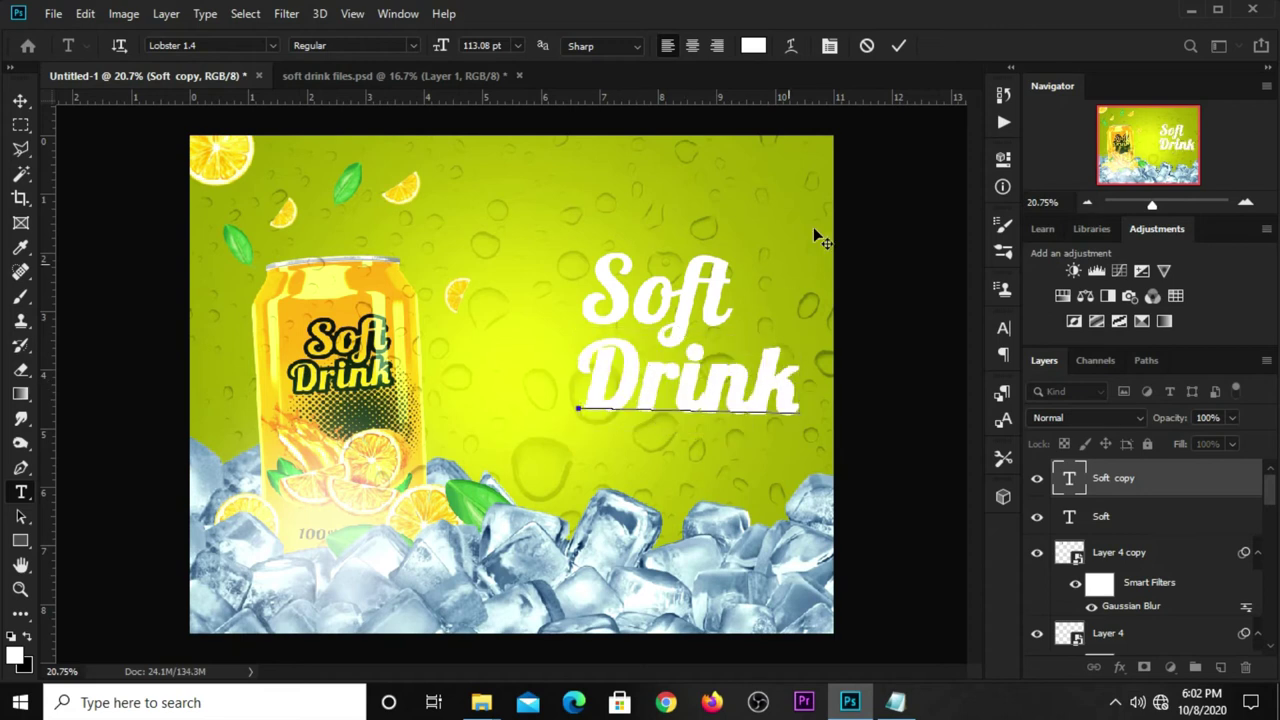
pyautogui.click(777, 305)
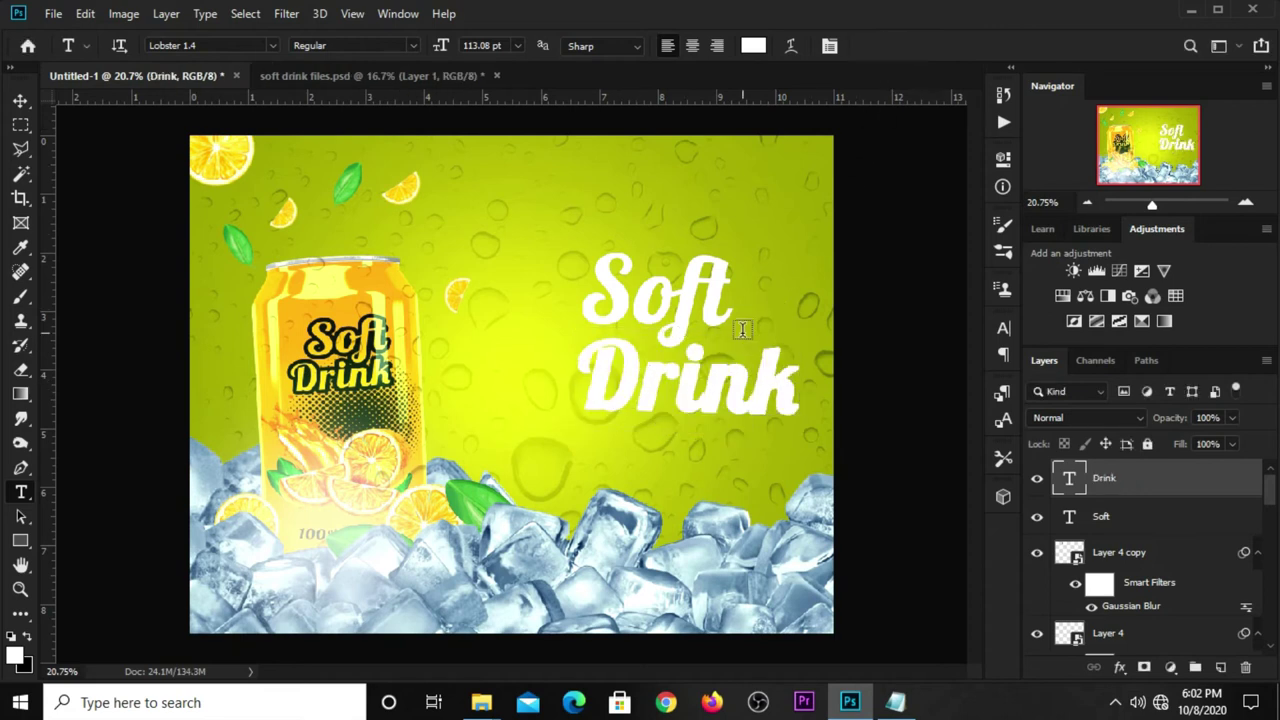
pyautogui.press('v')
pyautogui.click(783, 331)
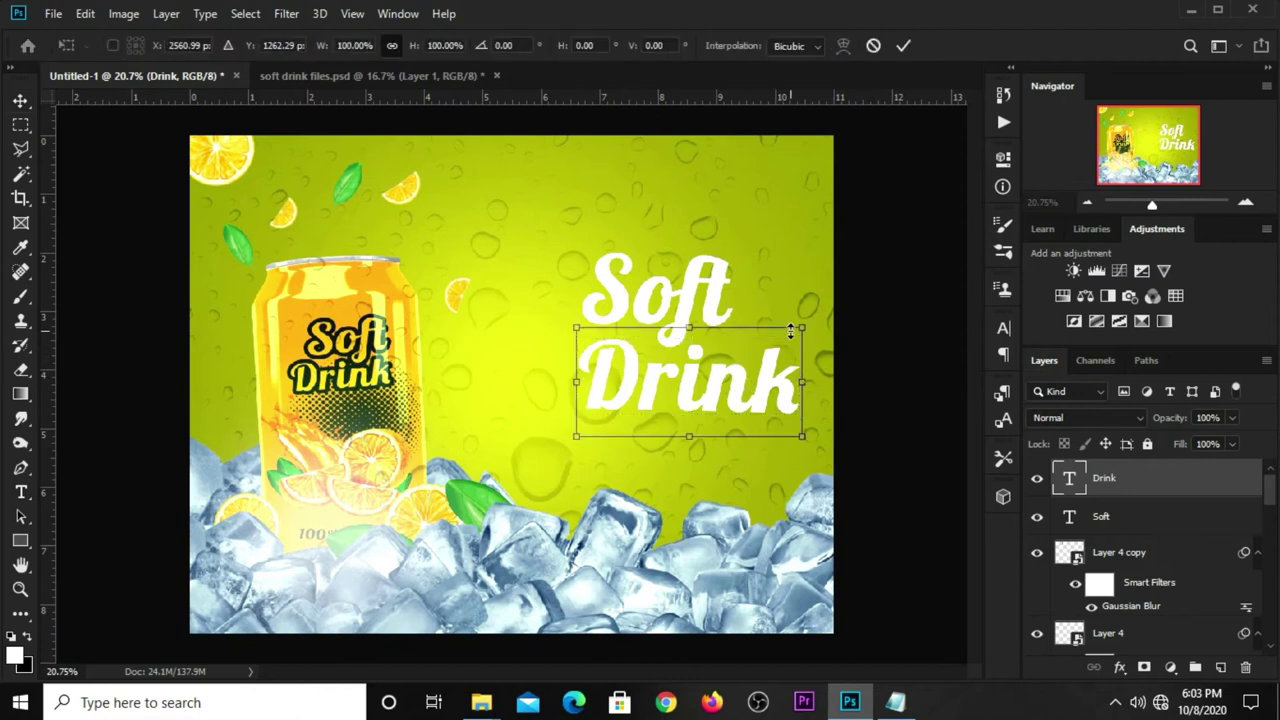
pyautogui.moveTo(770, 385); pyautogui.dragTo(708, 372)
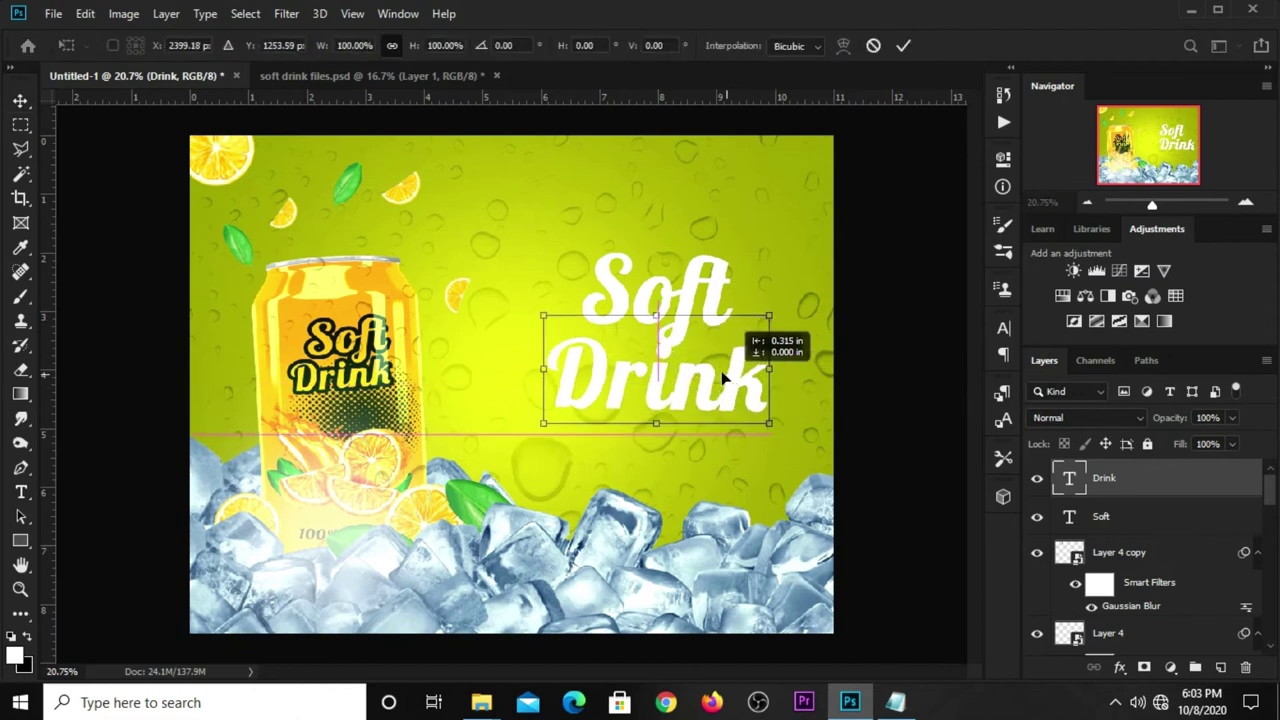
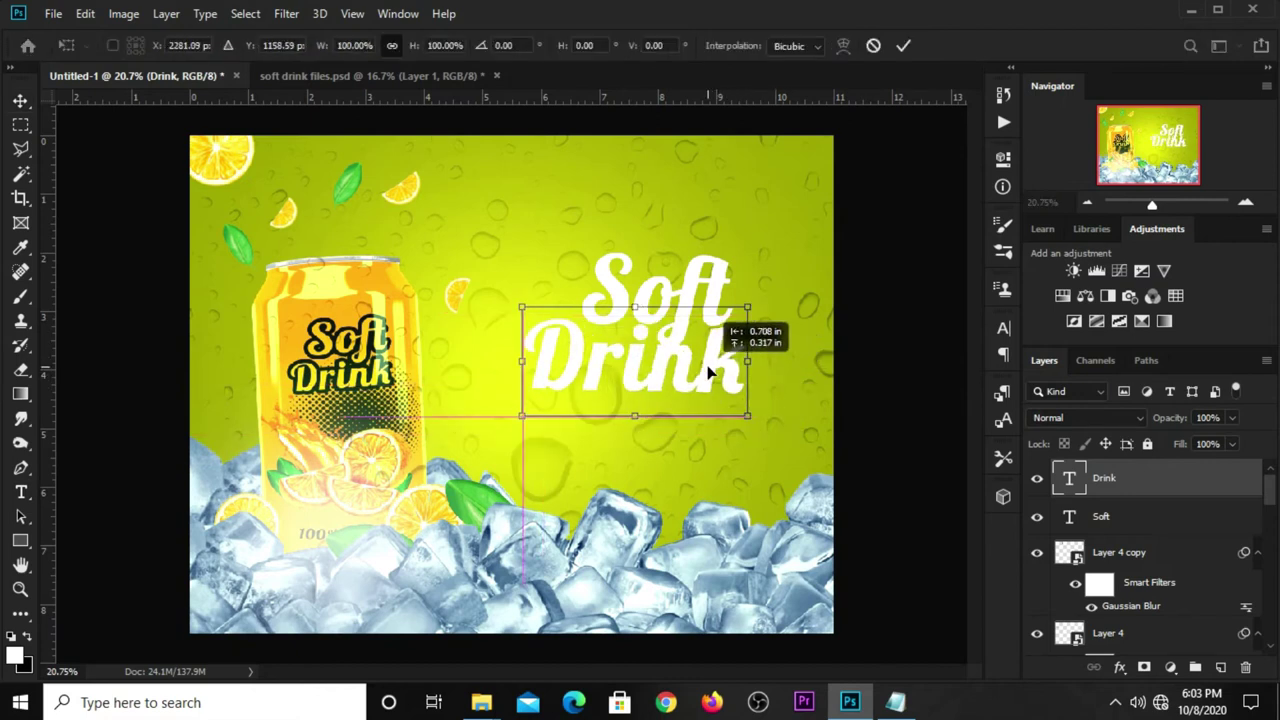
# Step: Shrink the Drink text slightly and nudge it a little lower
pyautogui.moveTo(708, 372); pyautogui.dragTo(708, 380)
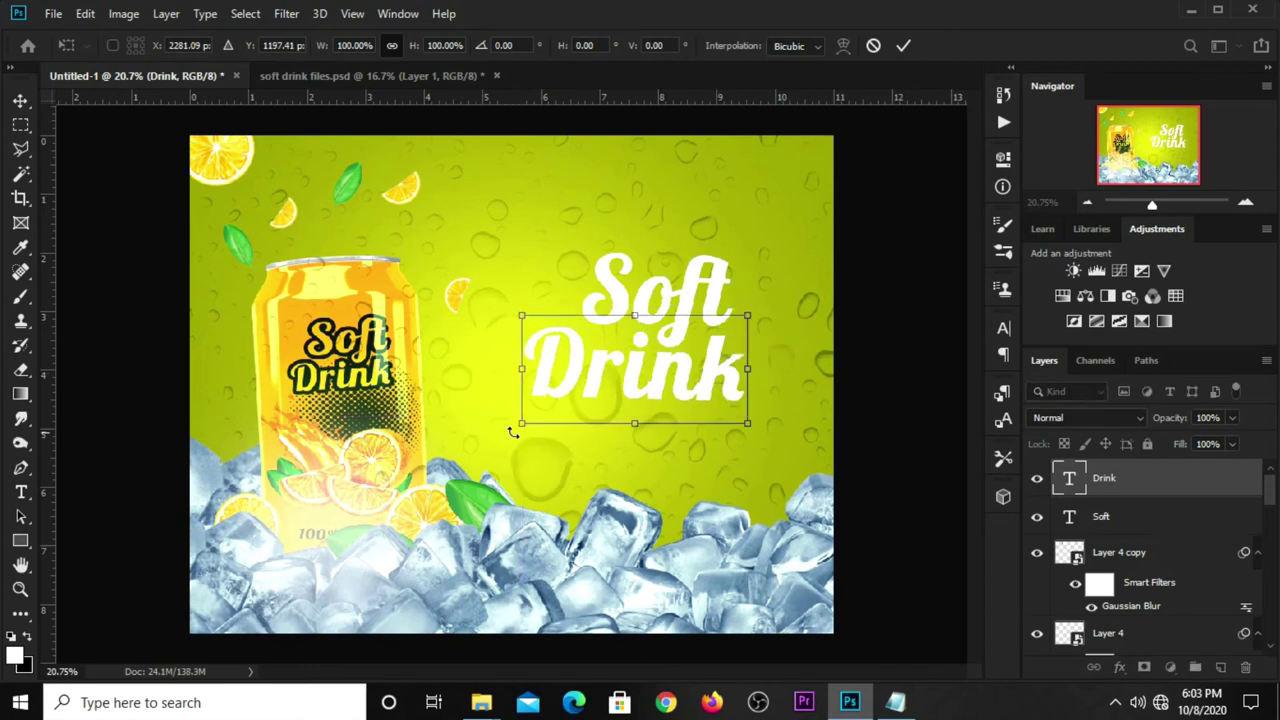
pyautogui.moveTo(518, 428); pyautogui.dragTo(535, 418)
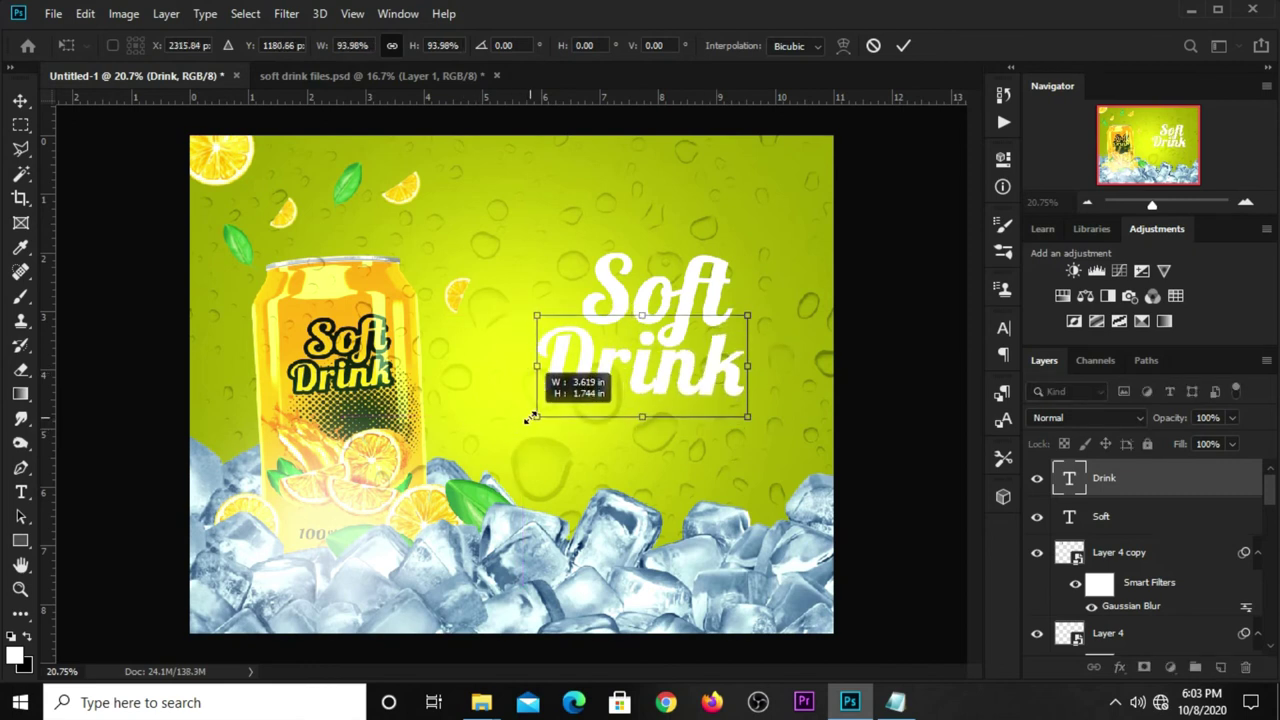
pyautogui.press('Return')
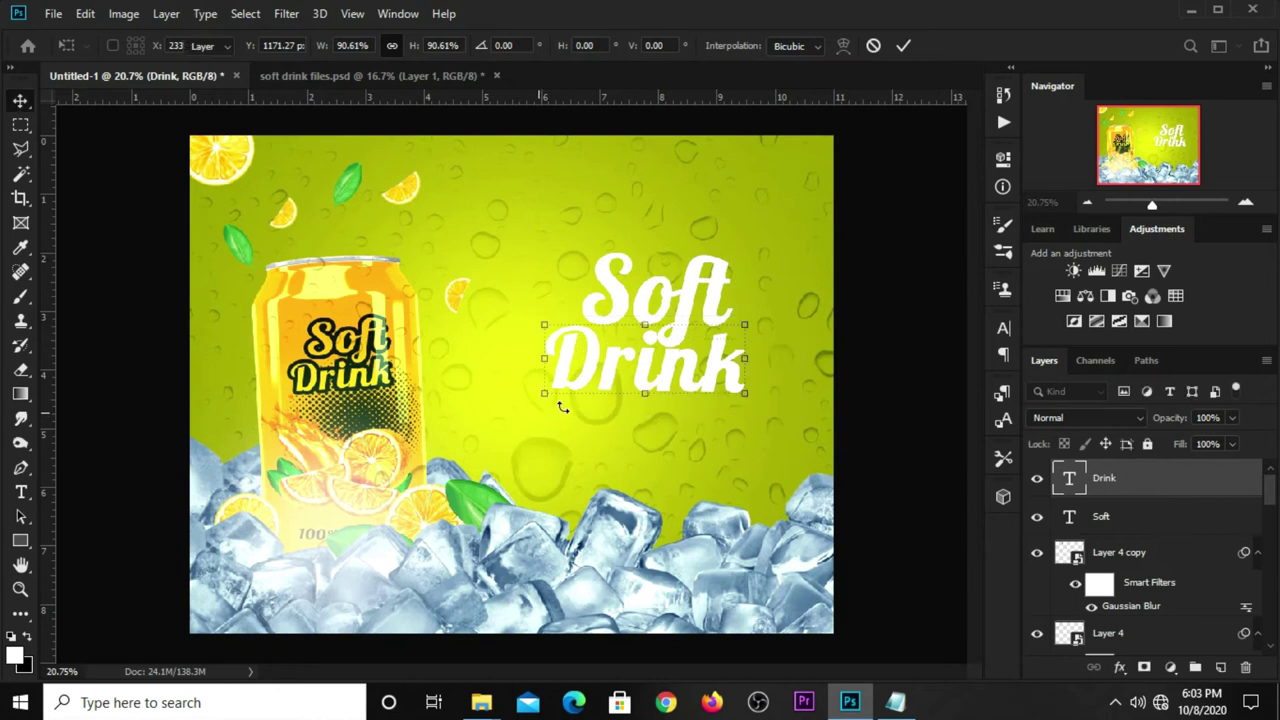
# Step: Scale the Soft text to about 84% and move it right to sit above Drink
pyautogui.click(720, 306)
pyautogui.click(697, 318)
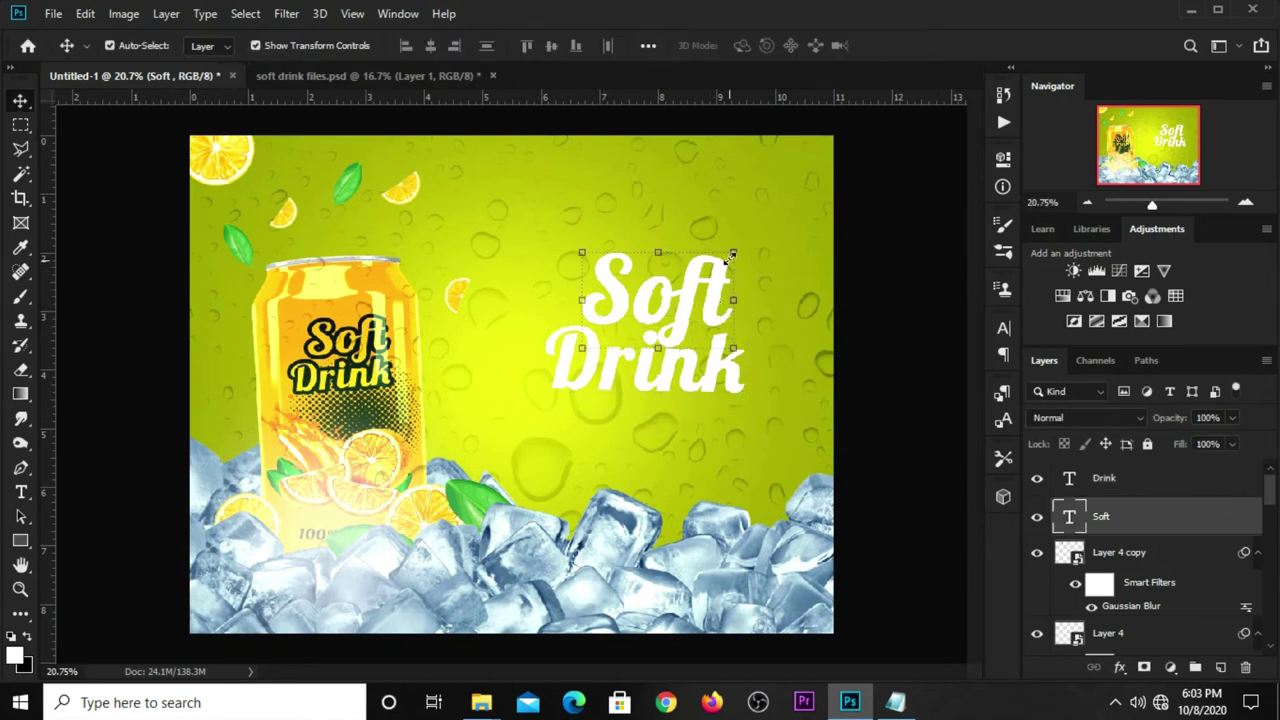
pyautogui.hotkey('ctrl', 't')
pyautogui.moveTo(752, 241); pyautogui.dragTo(727, 258)
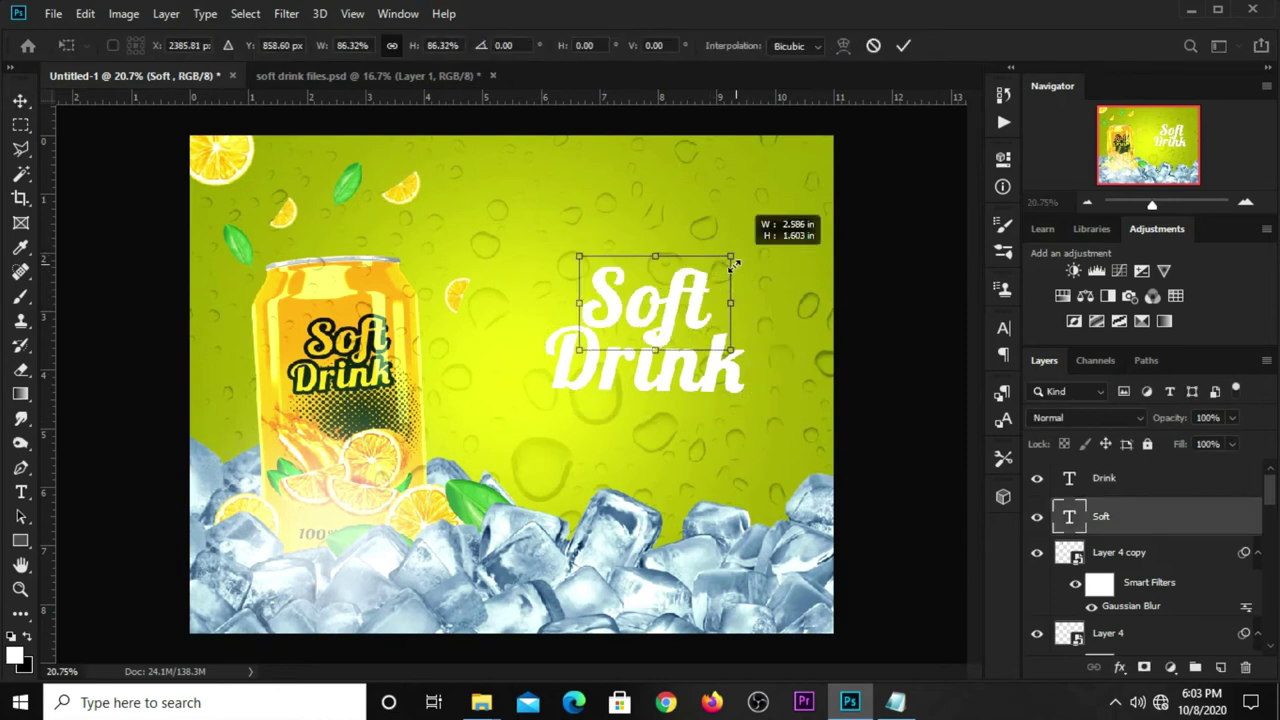
pyautogui.moveTo(681, 317); pyautogui.dragTo(700, 316)
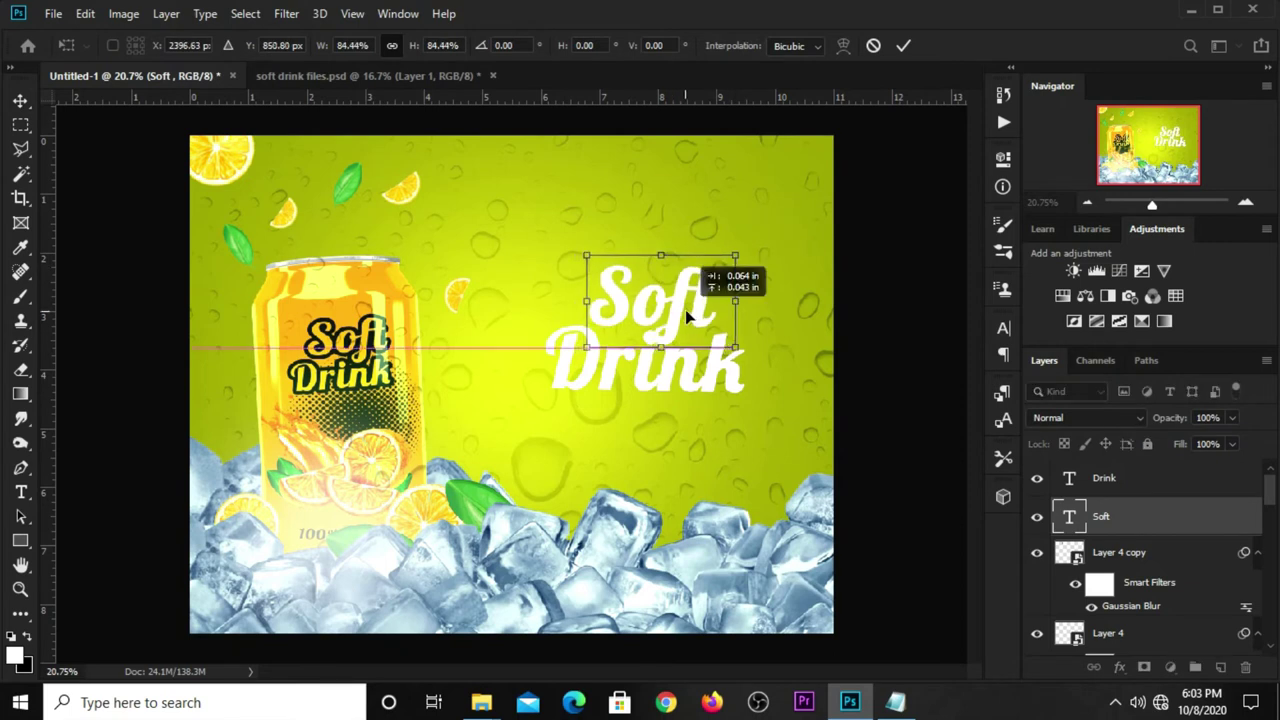
pyautogui.press('Return')
# Step: Nudge Soft slightly right, then select both the Drink and Soft layers
pyautogui.click(698, 325)
pyautogui.moveTo(700, 318); pyautogui.dragTo(703, 318)
pyautogui.click(845, 324)
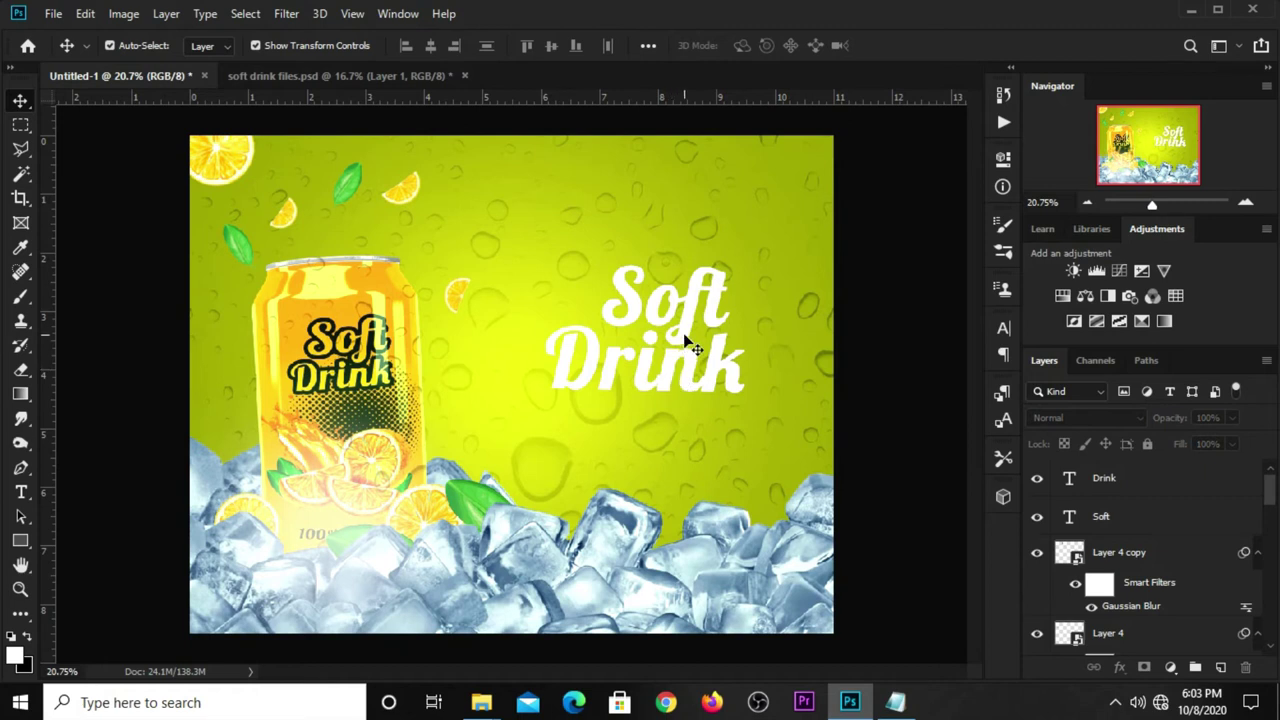
pyautogui.click(690, 345)
pyautogui.click(845, 335)
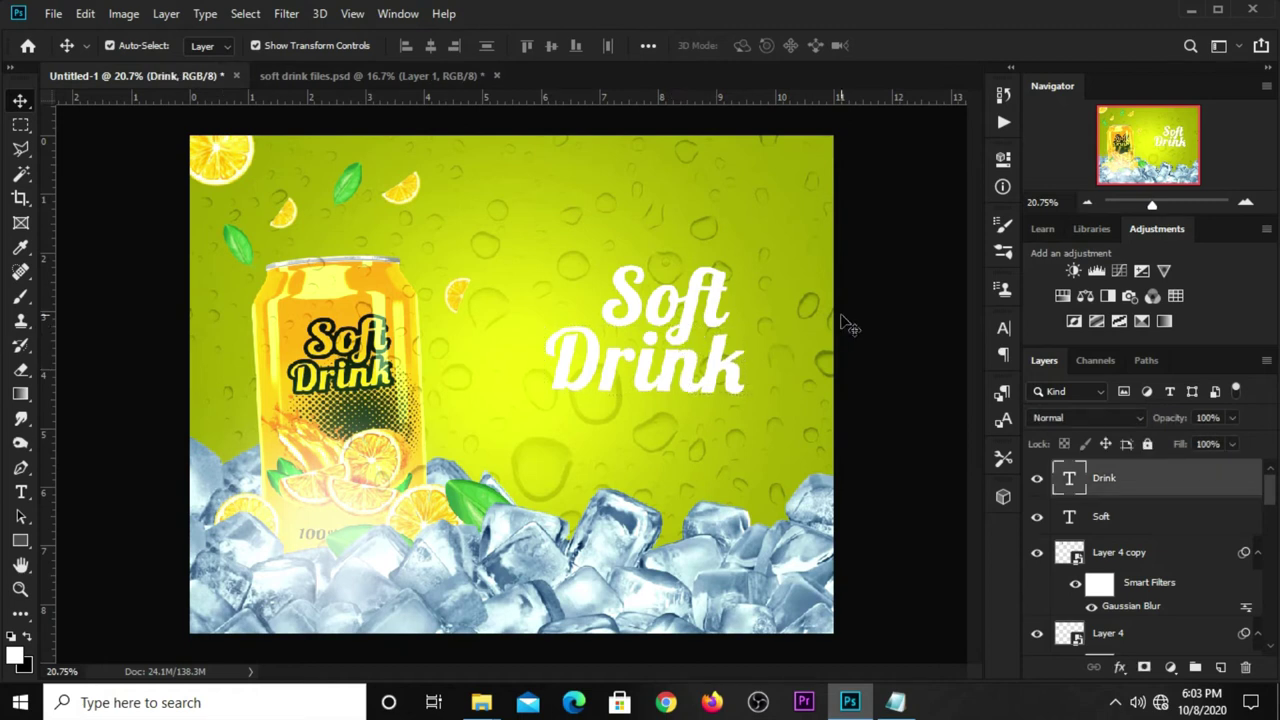
pyautogui.click(670, 380)
pyautogui.keyDown('shift'); pyautogui.click(707, 315); pyautogui.keyUp('shift')
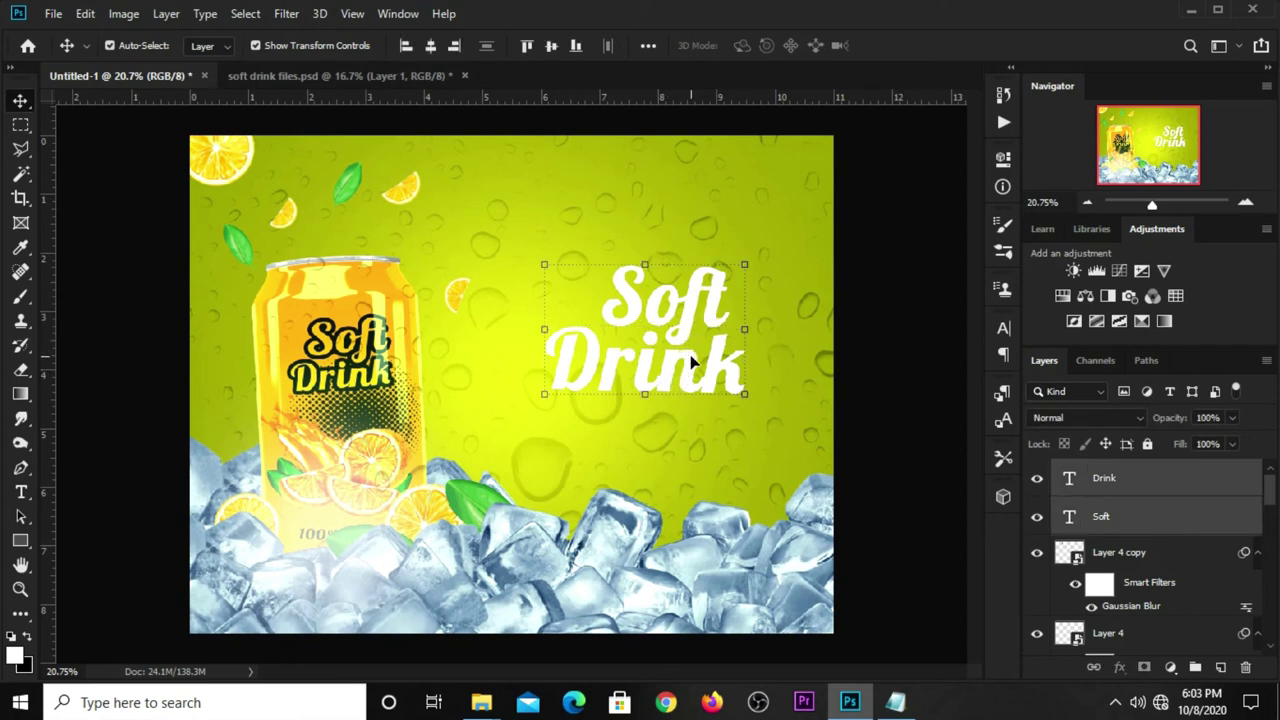
# Step: Convert the Soft and Drink layers into a single smart object
pyautogui.rightClick(1117, 479)
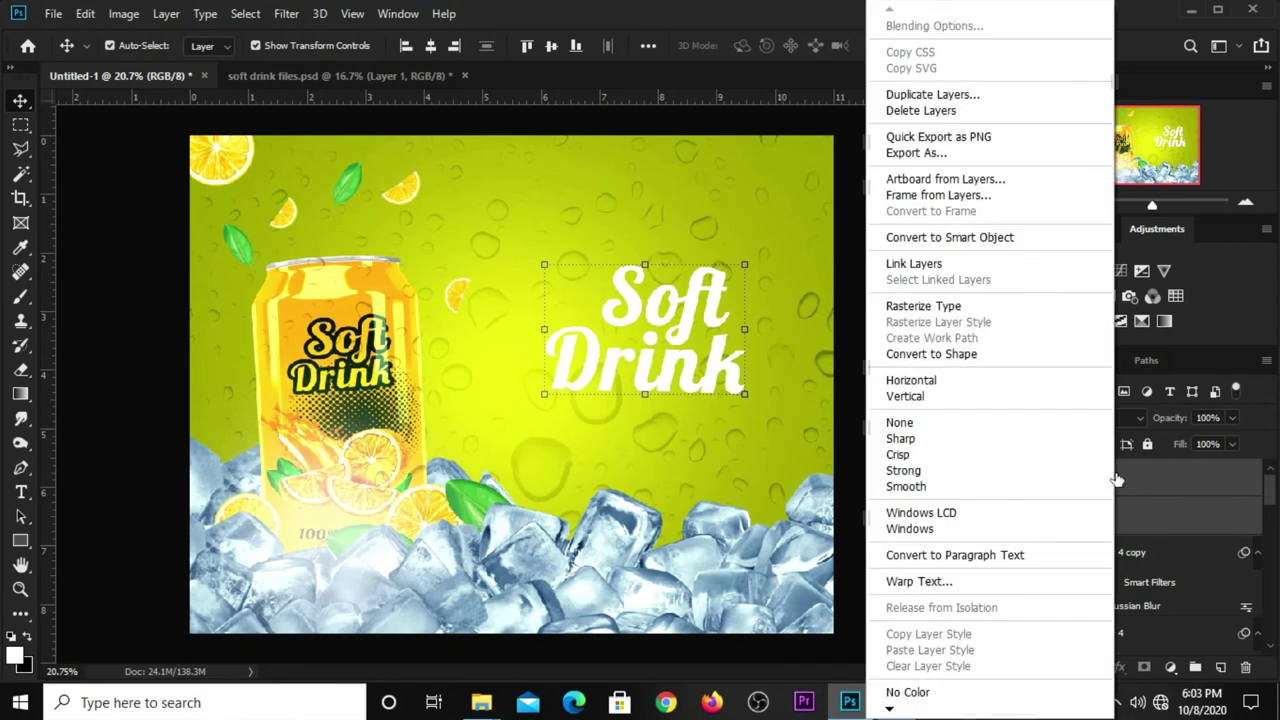
pyautogui.click(928, 240)
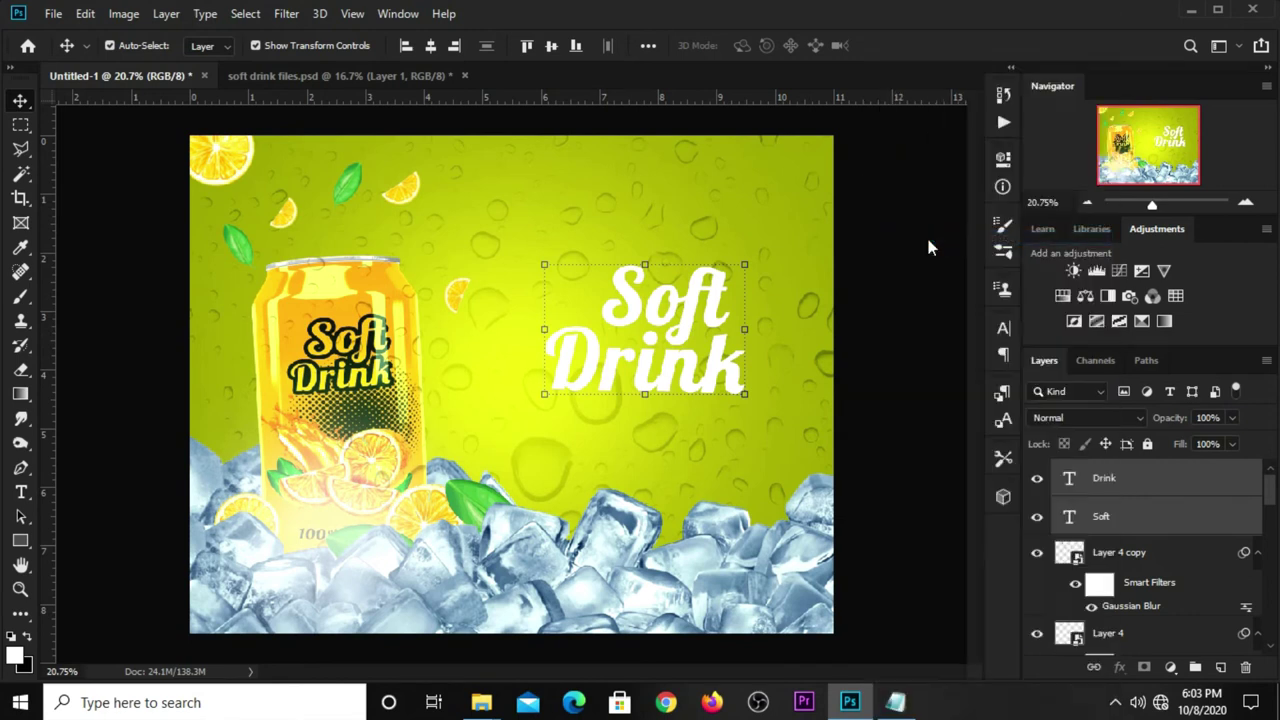
pyautogui.click(1037, 477)
pyautogui.click(1037, 477)
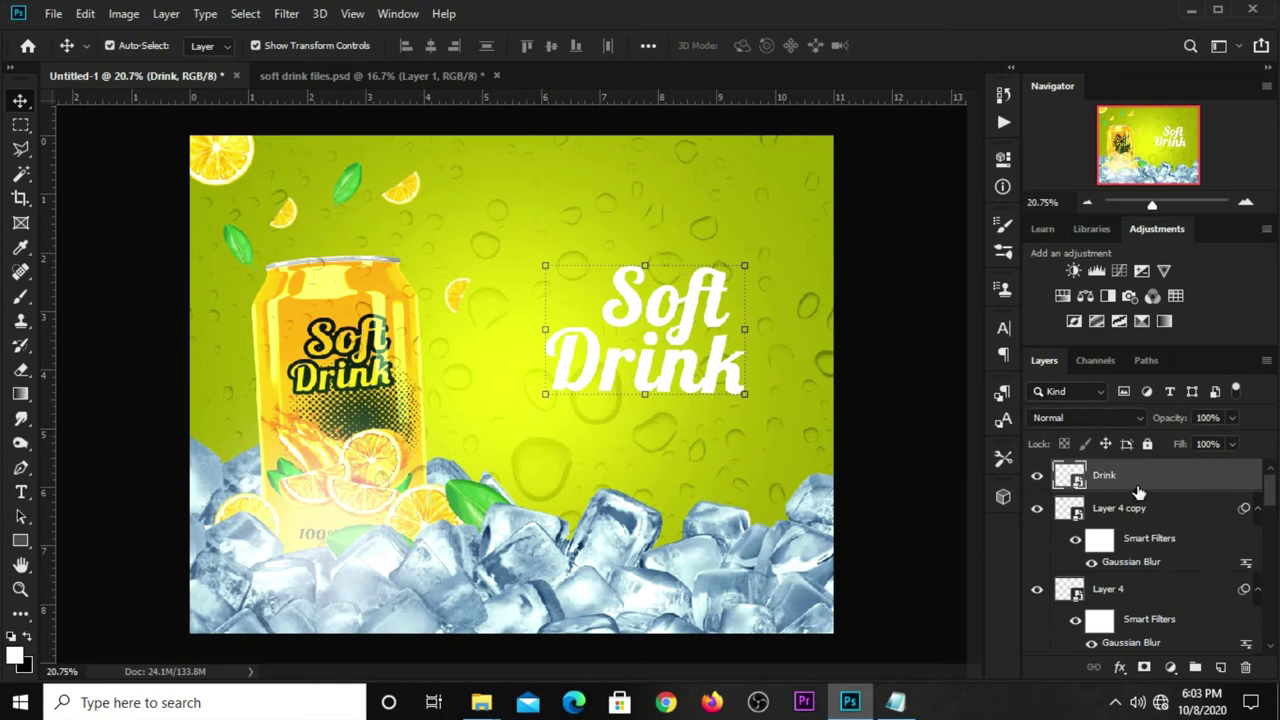
# Step: Add an outside 32 px stroke in dark green #004e00 to the title
pyautogui.click(1113, 669)
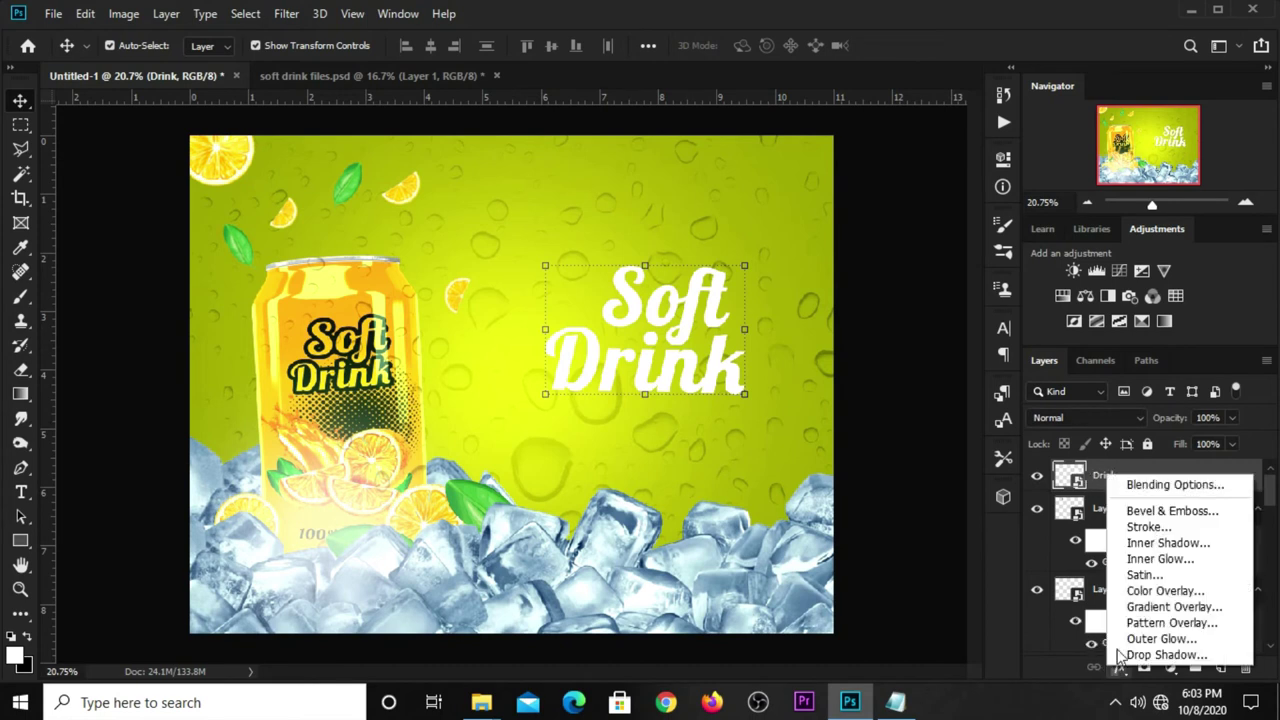
pyautogui.click(1129, 486)
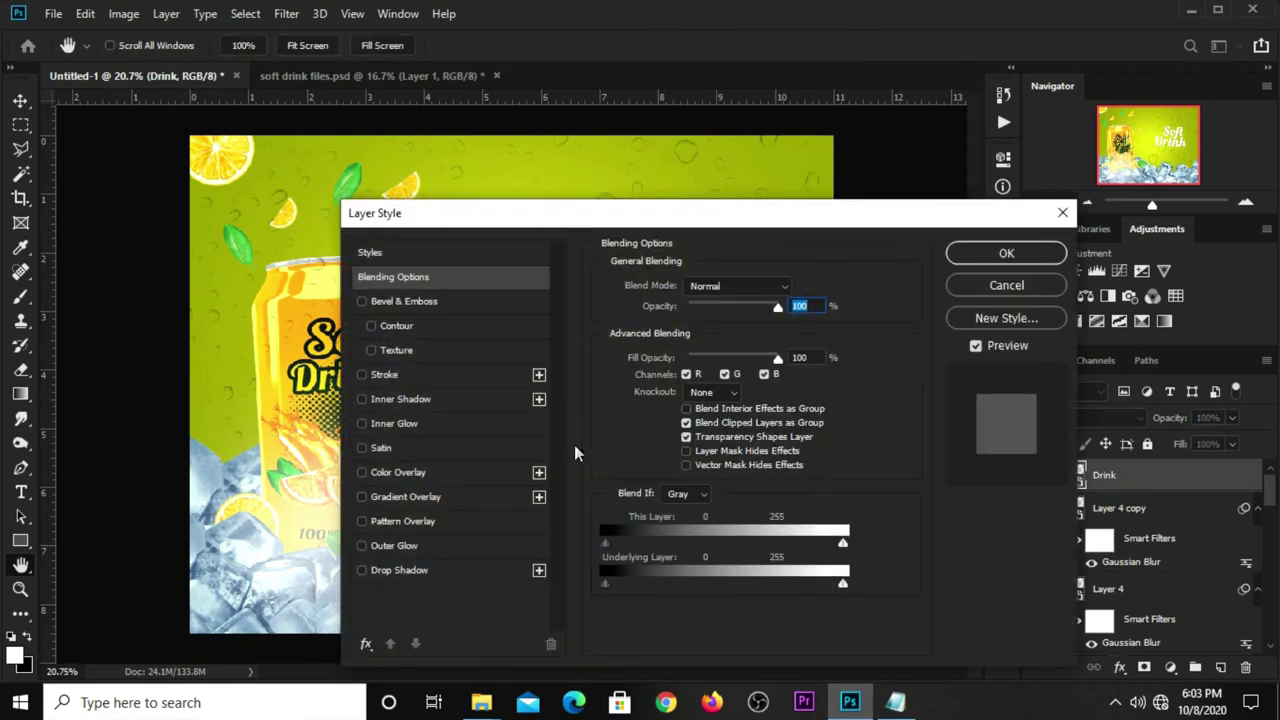
pyautogui.click(387, 378)
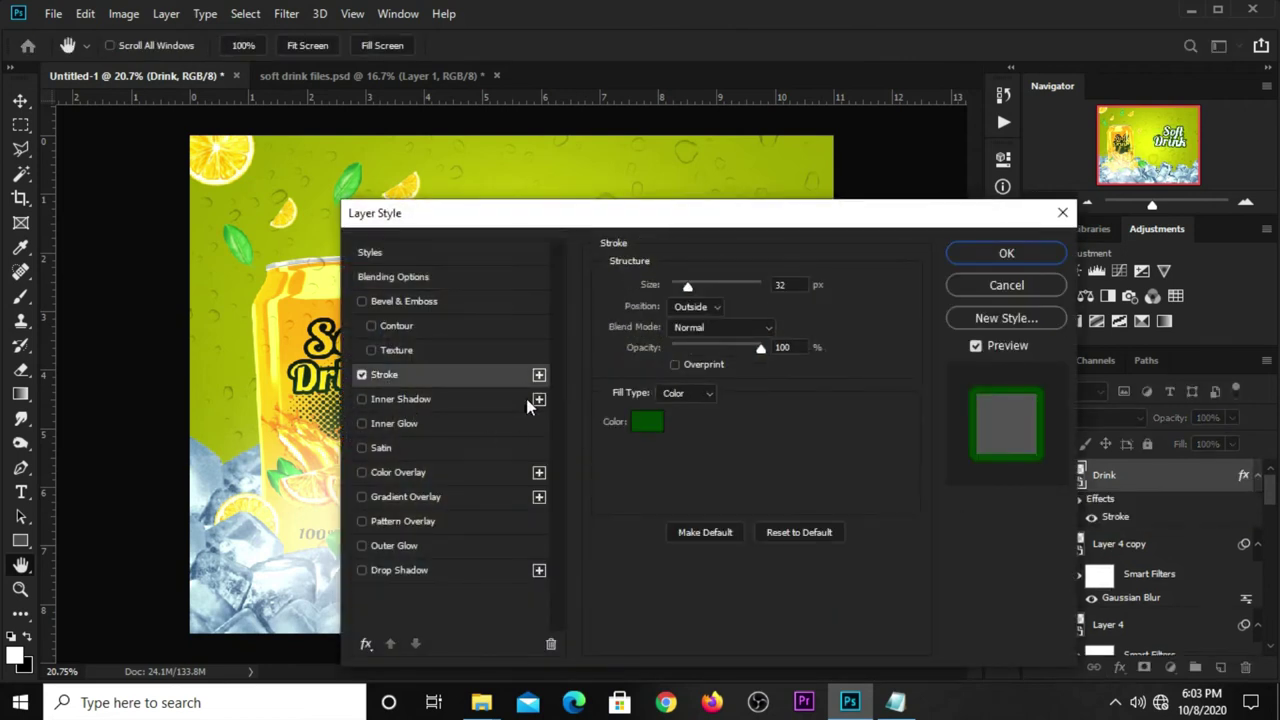
pyautogui.click(650, 428)
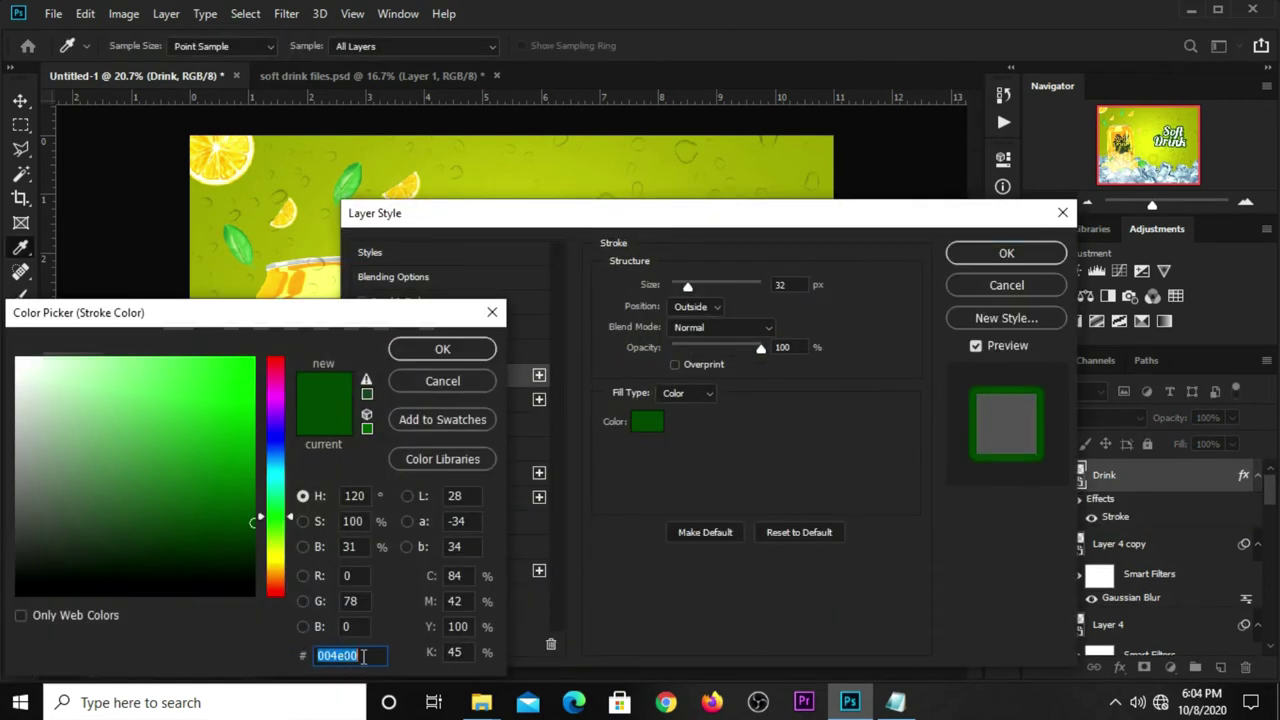
pyautogui.click(447, 349)
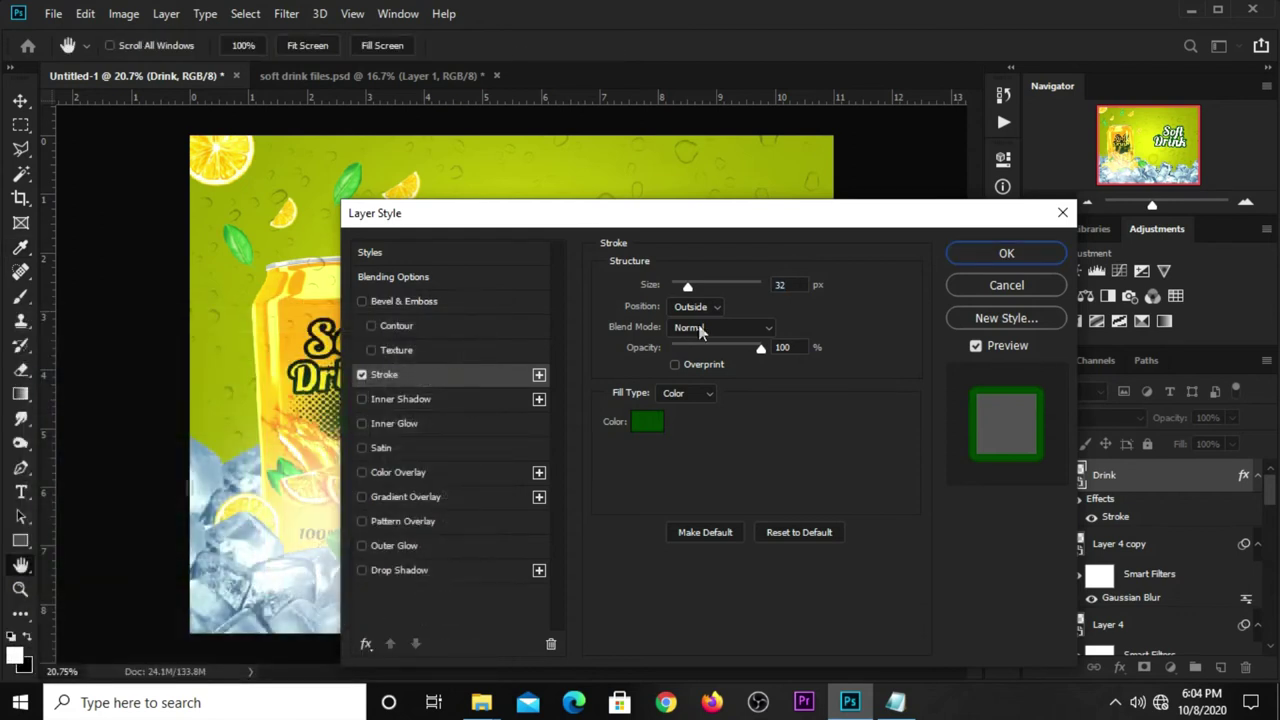
pyautogui.moveTo(797, 282); pyautogui.dragTo(772, 285)
pyautogui.click(693, 306)
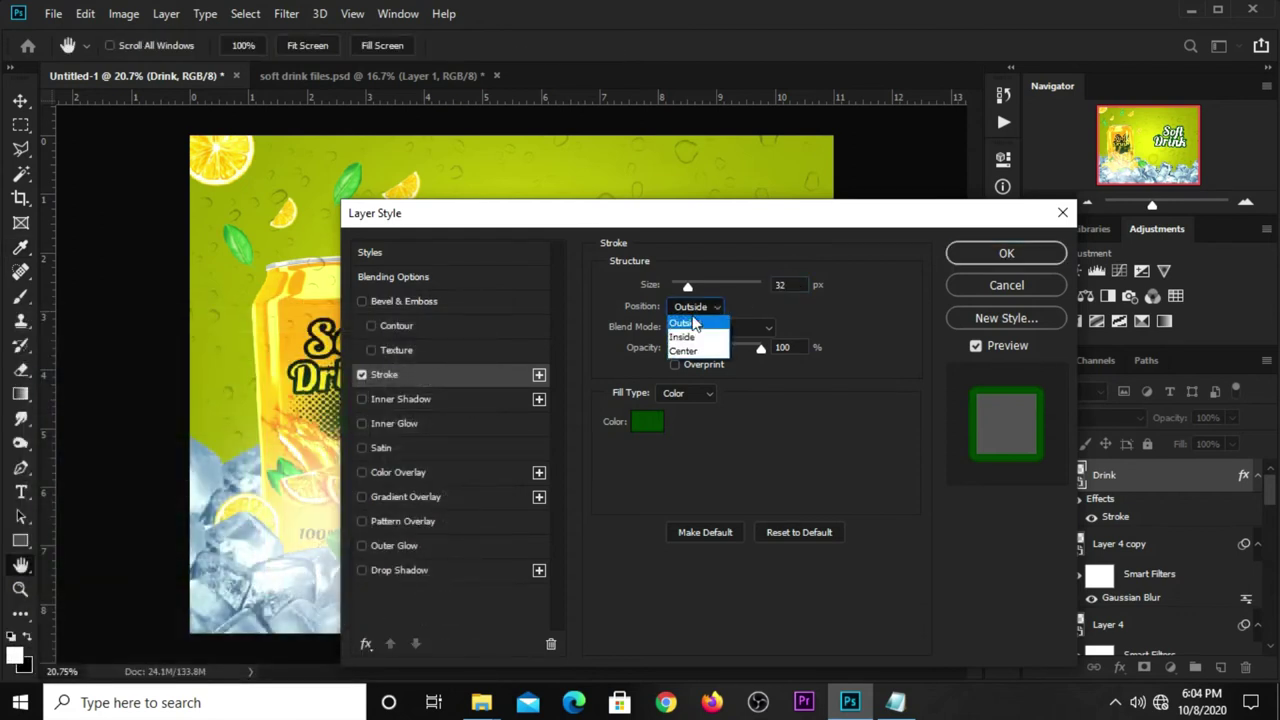
# Step: Add a yellow gradient overlay running from #efc901 to #f6c001
pyautogui.click(377, 497)
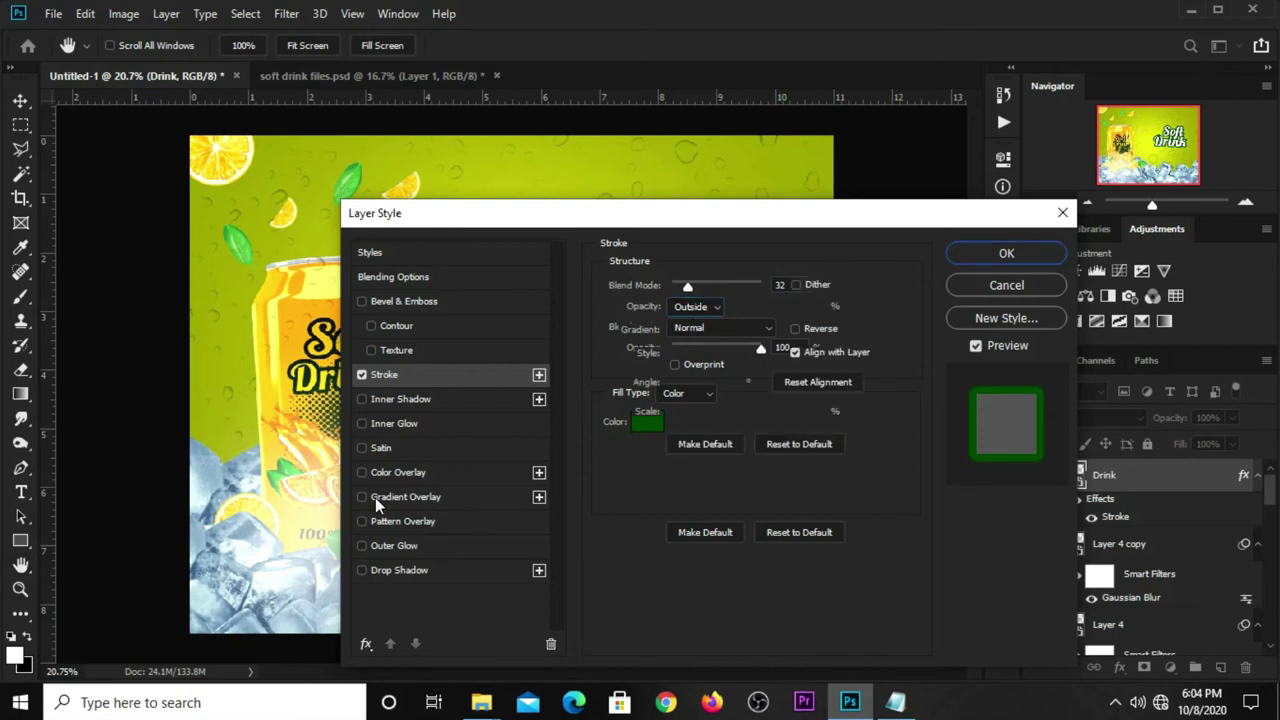
pyautogui.click(686, 332)
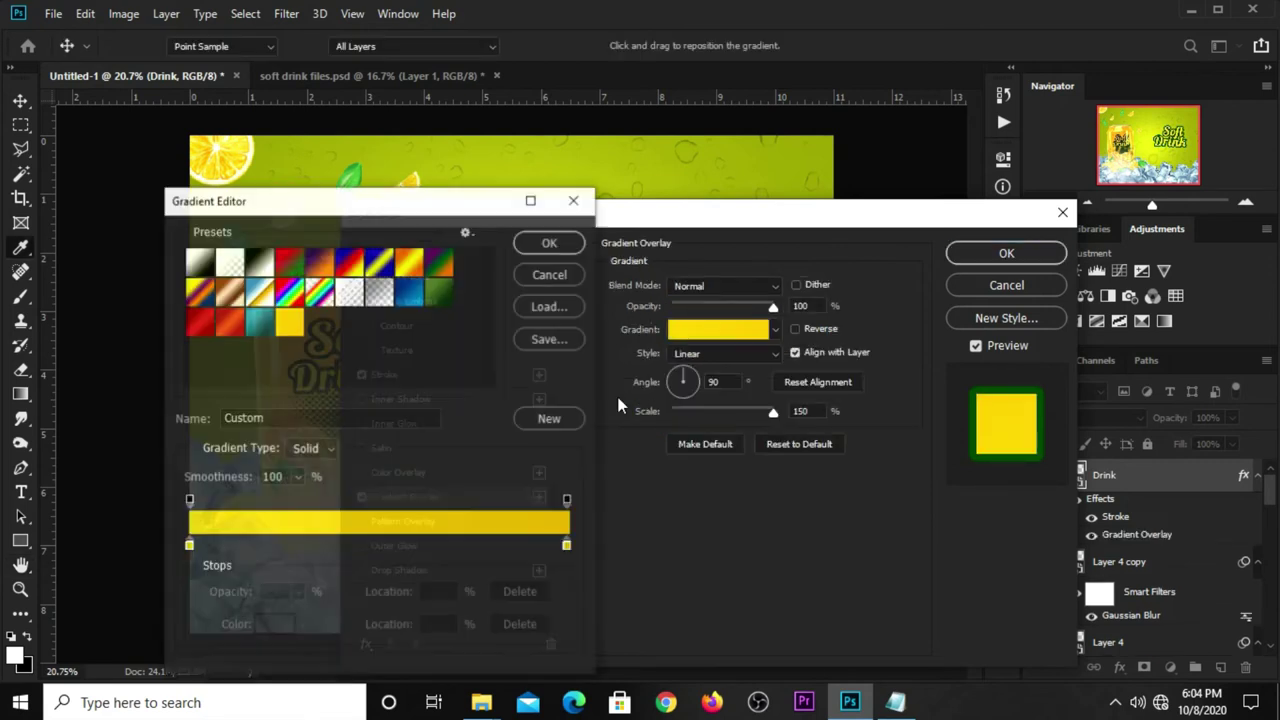
pyautogui.click(188, 546)
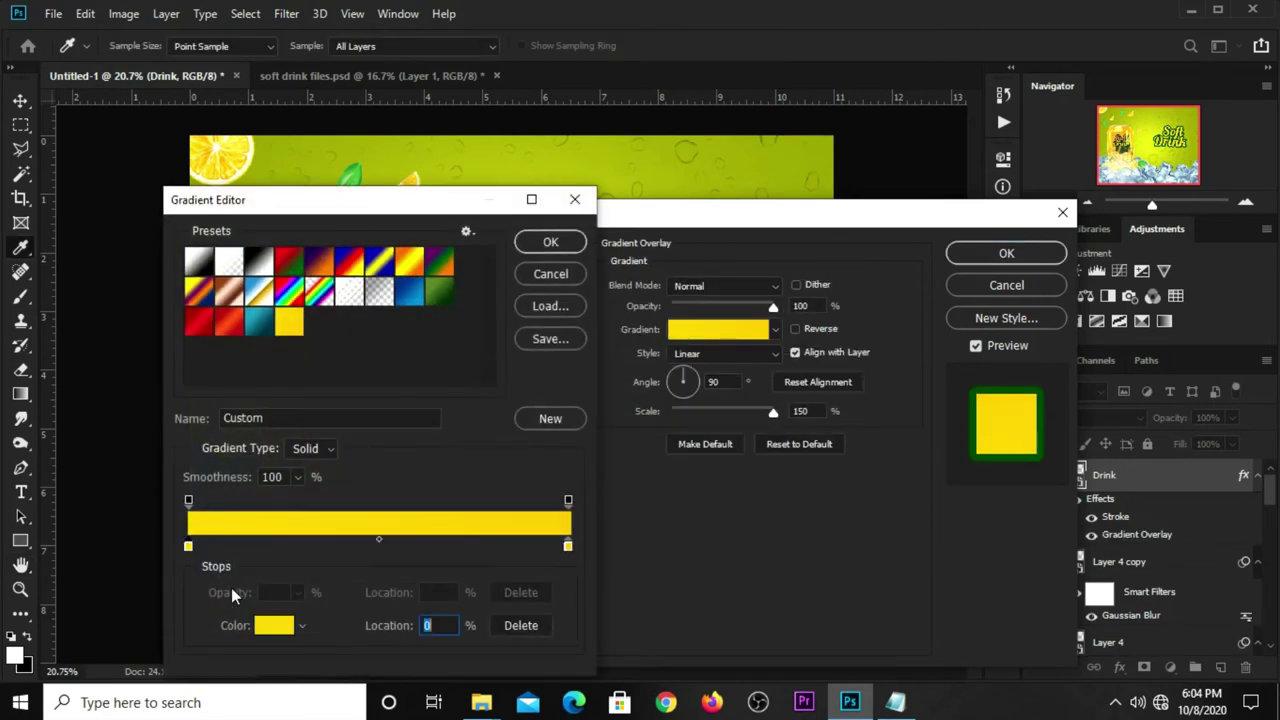
pyautogui.click(271, 628)
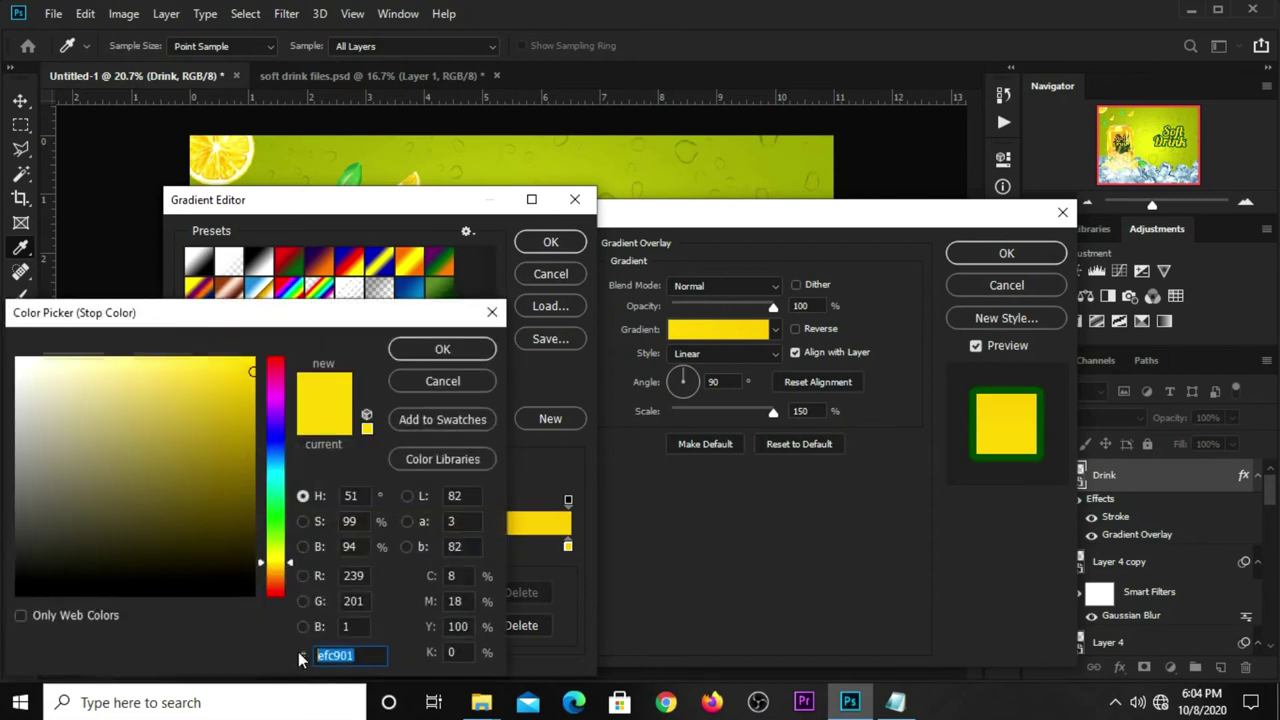
pyautogui.click(440, 350)
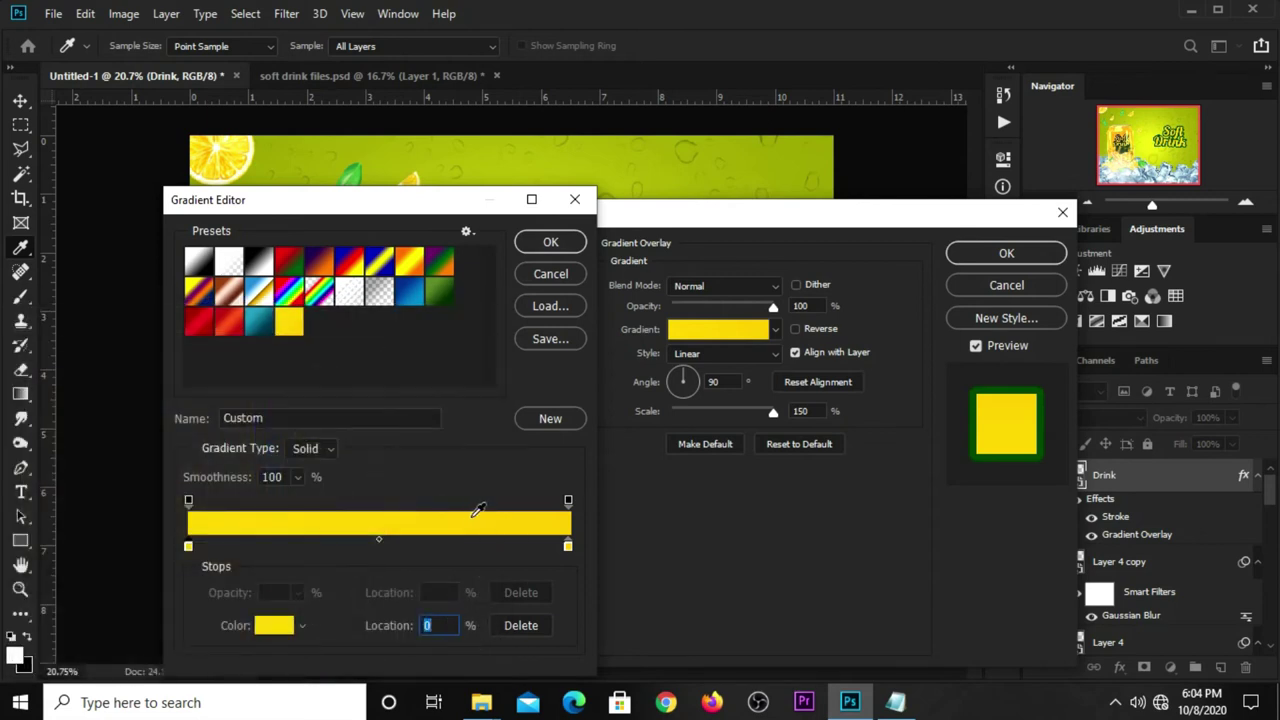
pyautogui.click(276, 636)
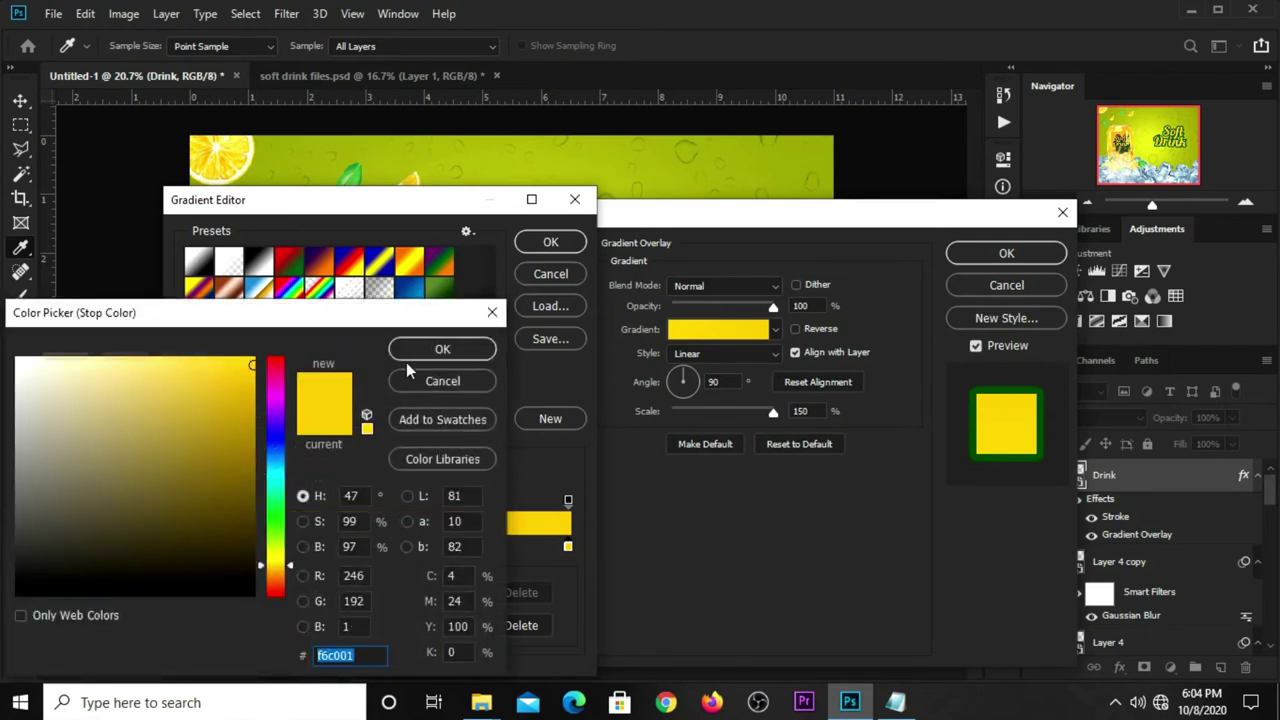
pyautogui.click(415, 352)
pyautogui.click(529, 243)
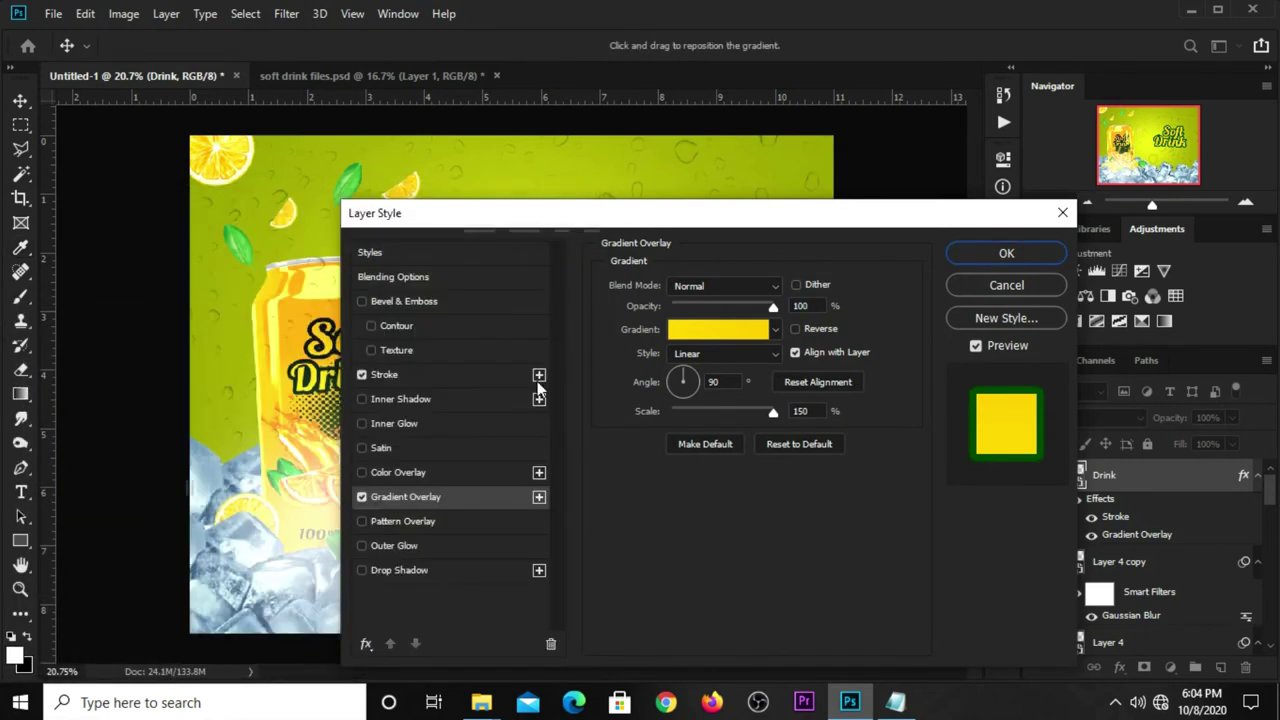
# Step: Add a drop shadow with distance 35 and size 16
pyautogui.click(421, 568)
pyautogui.doubleClick(712, 340)
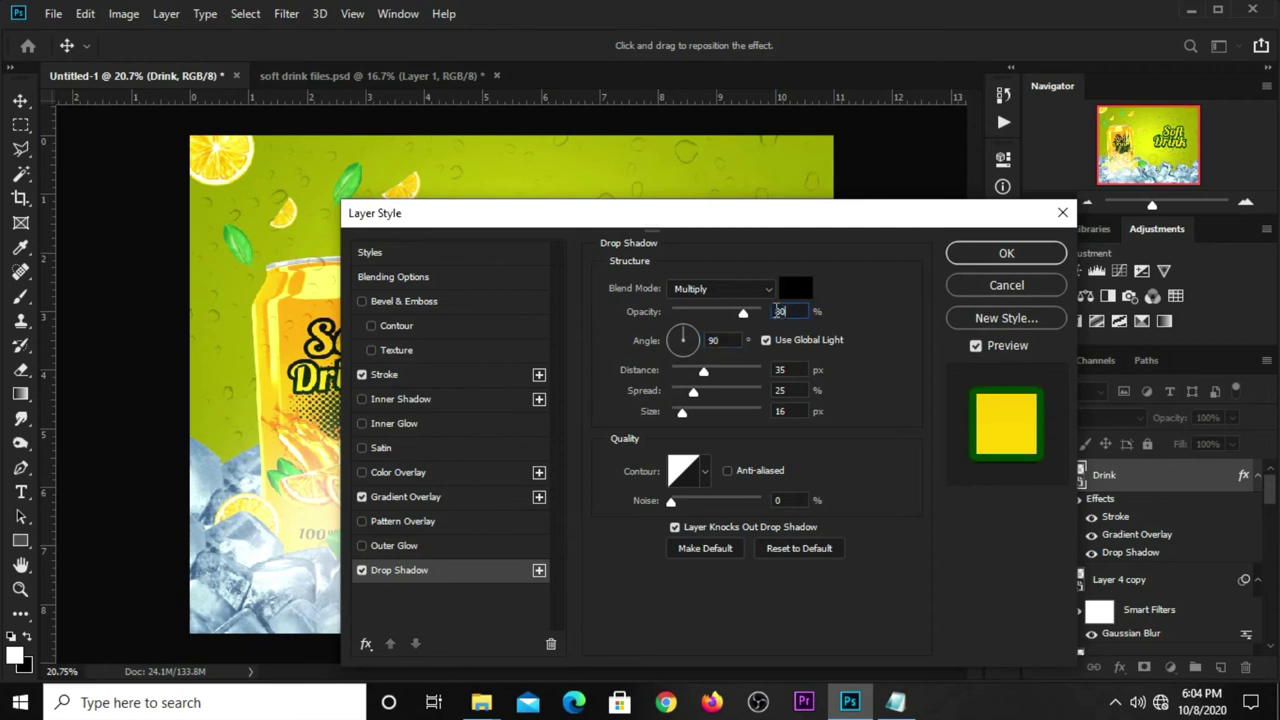
pyautogui.doubleClick(789, 369)
pyautogui.doubleClick(779, 411)
# Step: Apply the drop shadow and nudge the Soft Drink title up slightly
pyautogui.click(962, 256)
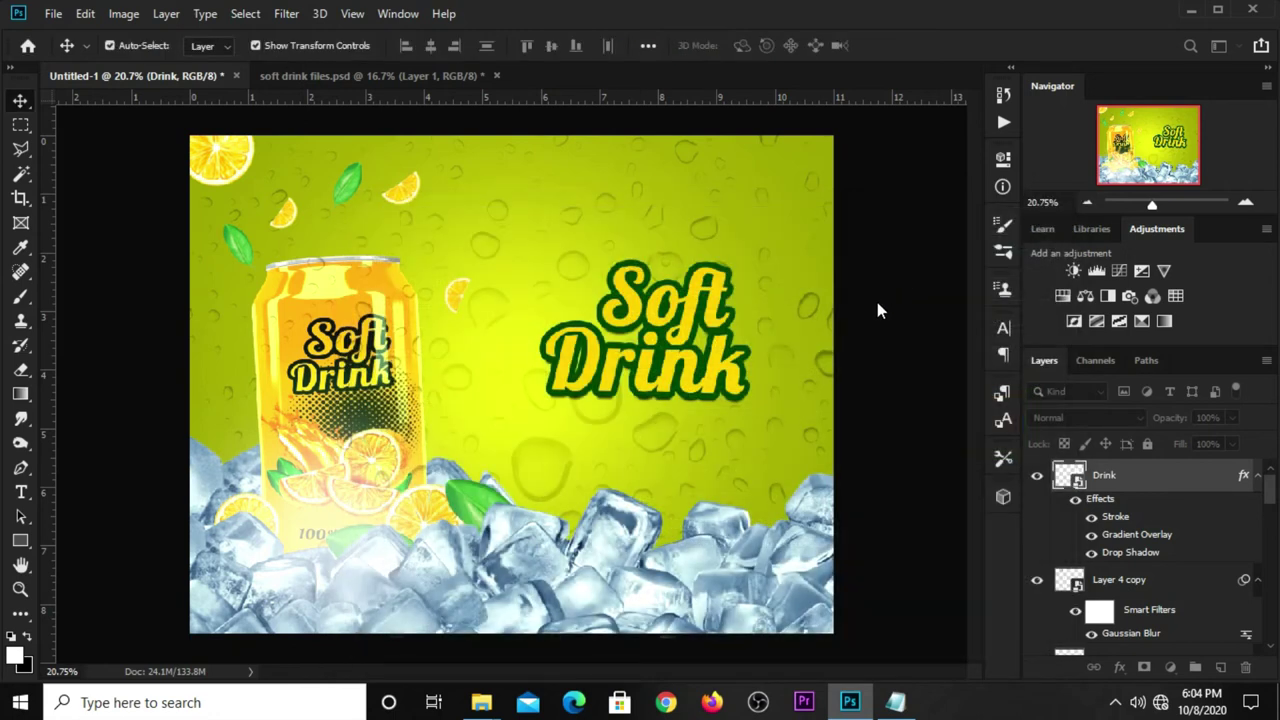
pyautogui.click(733, 340)
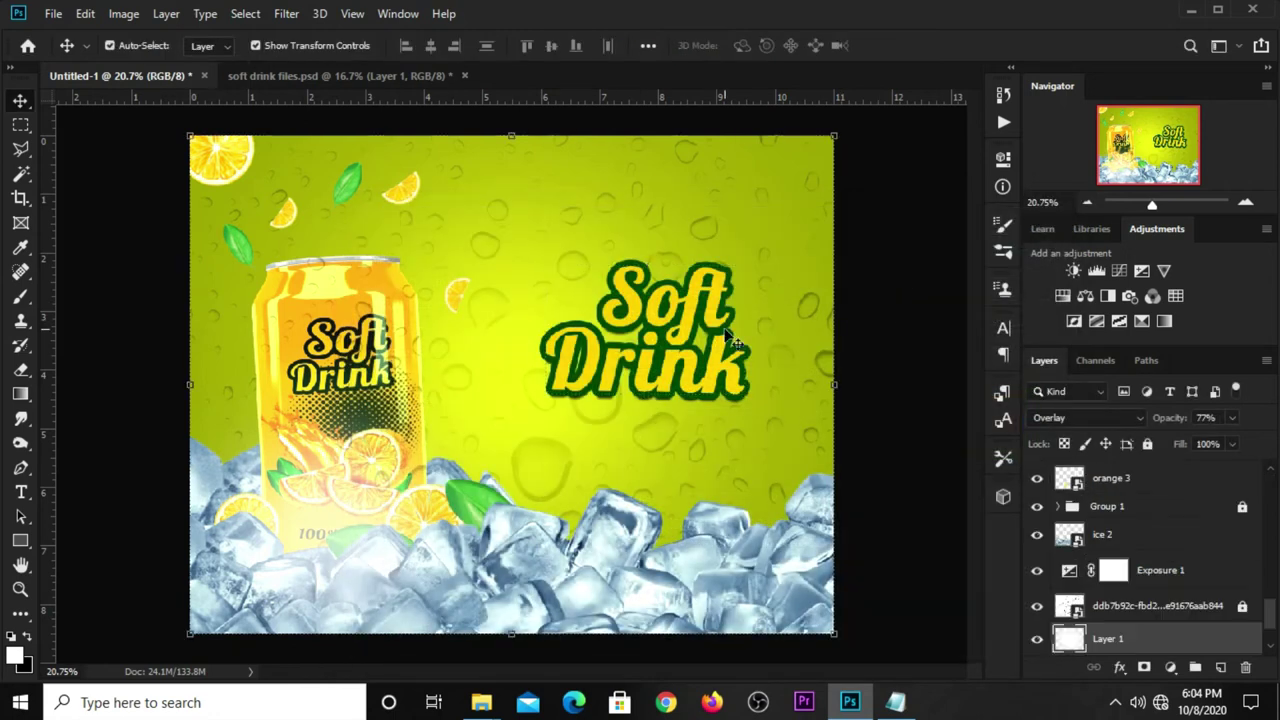
pyautogui.click(666, 340)
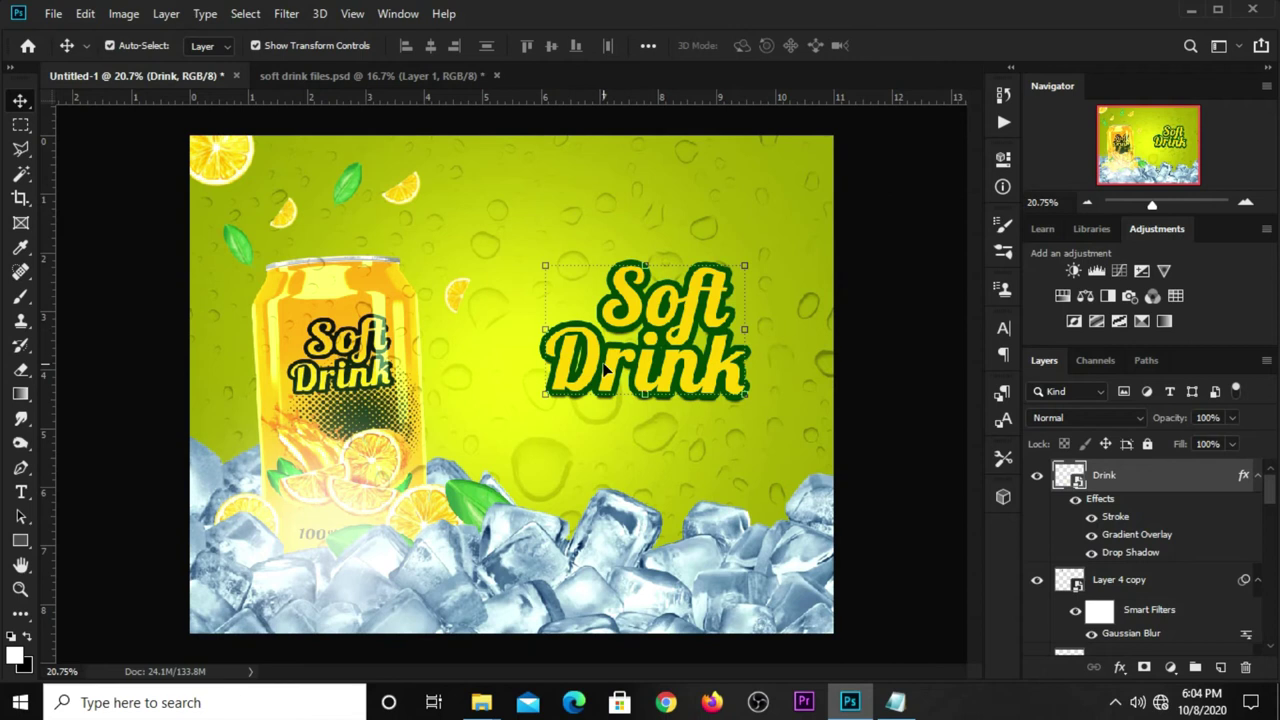
pyautogui.moveTo(605, 370); pyautogui.dragTo(605, 360)
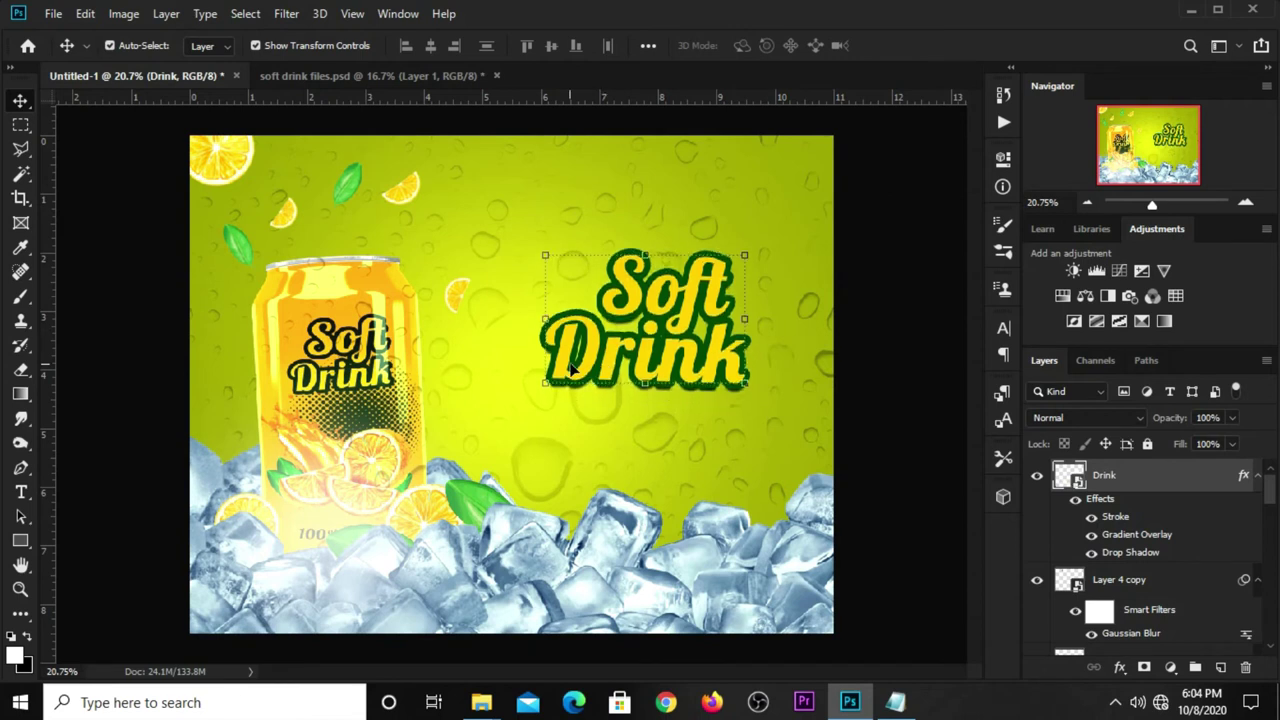
pyautogui.click(873, 325)
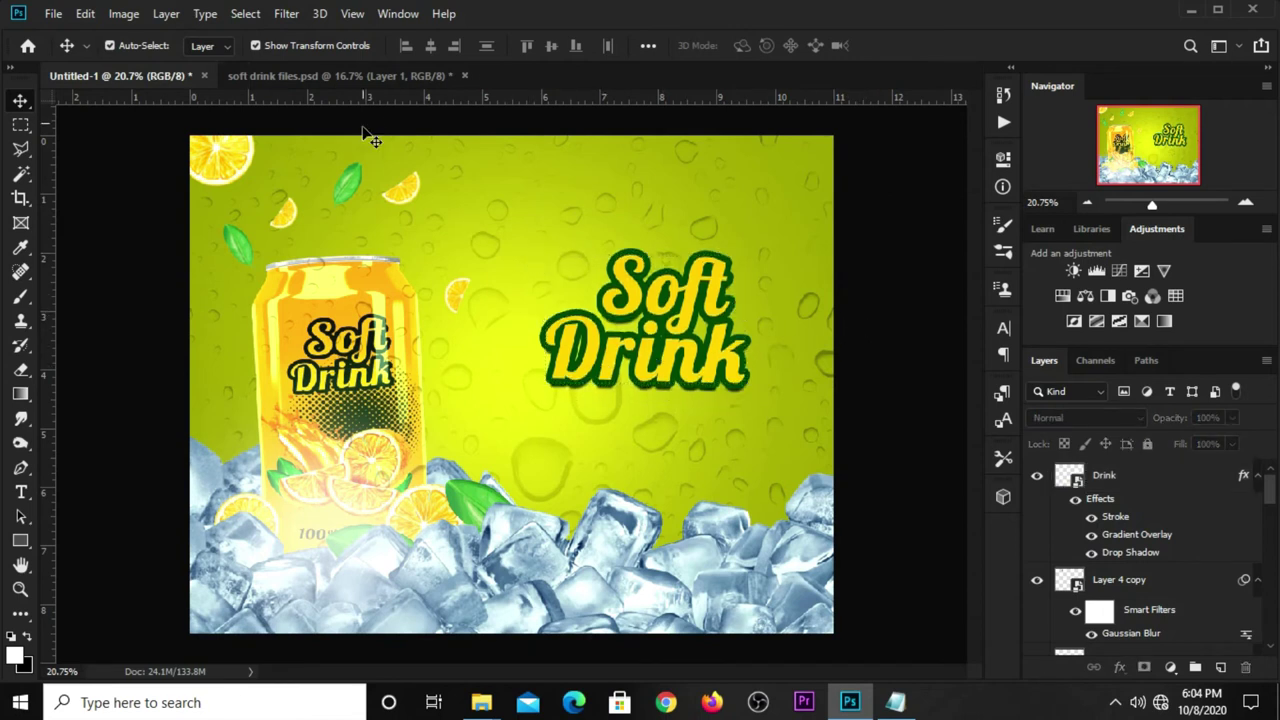
# Step: Drag the Lorem ipsum paragraph from soft drink files into the ad, beneath the title
pyautogui.click(368, 82)
pyautogui.click(752, 286)
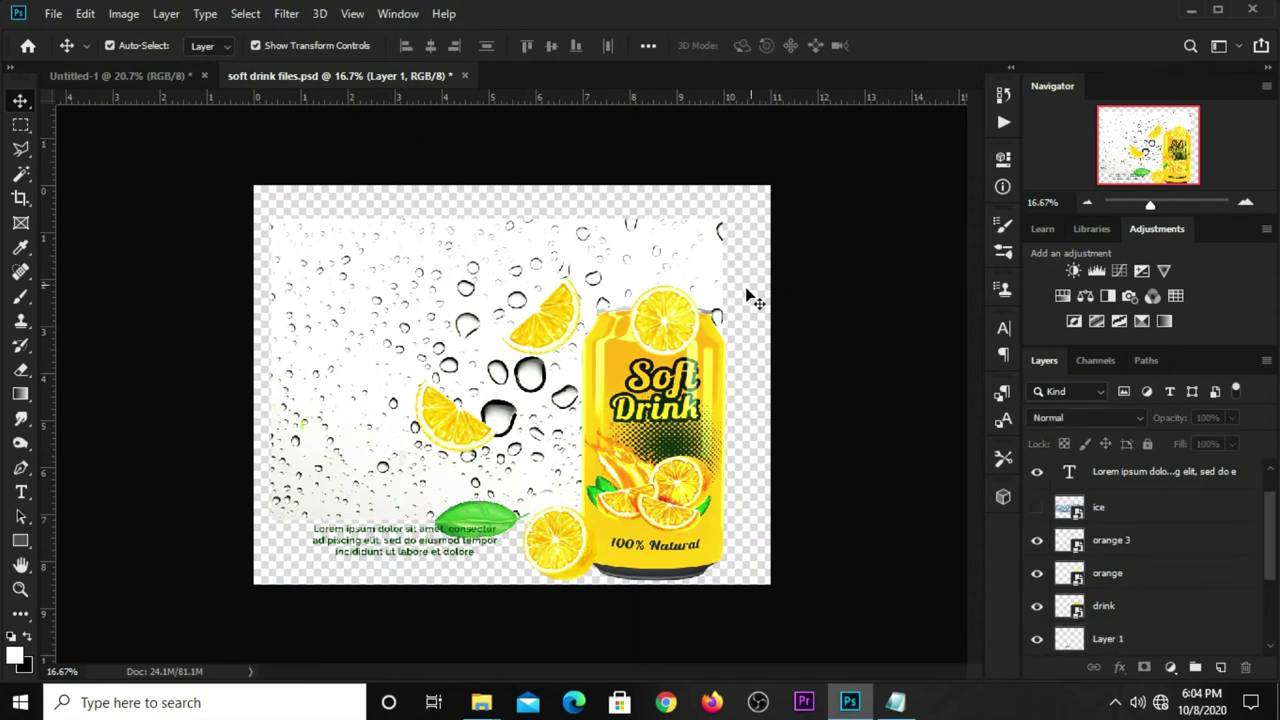
pyautogui.click(386, 551)
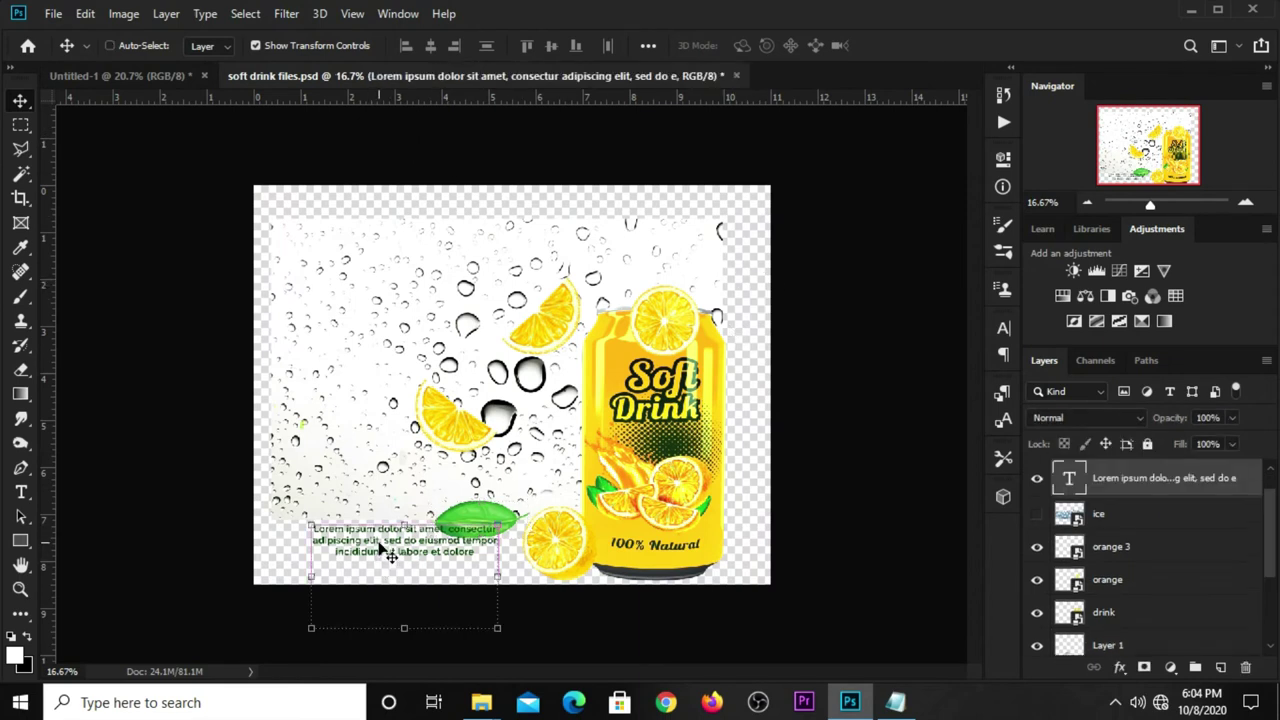
pyautogui.click(120, 76)
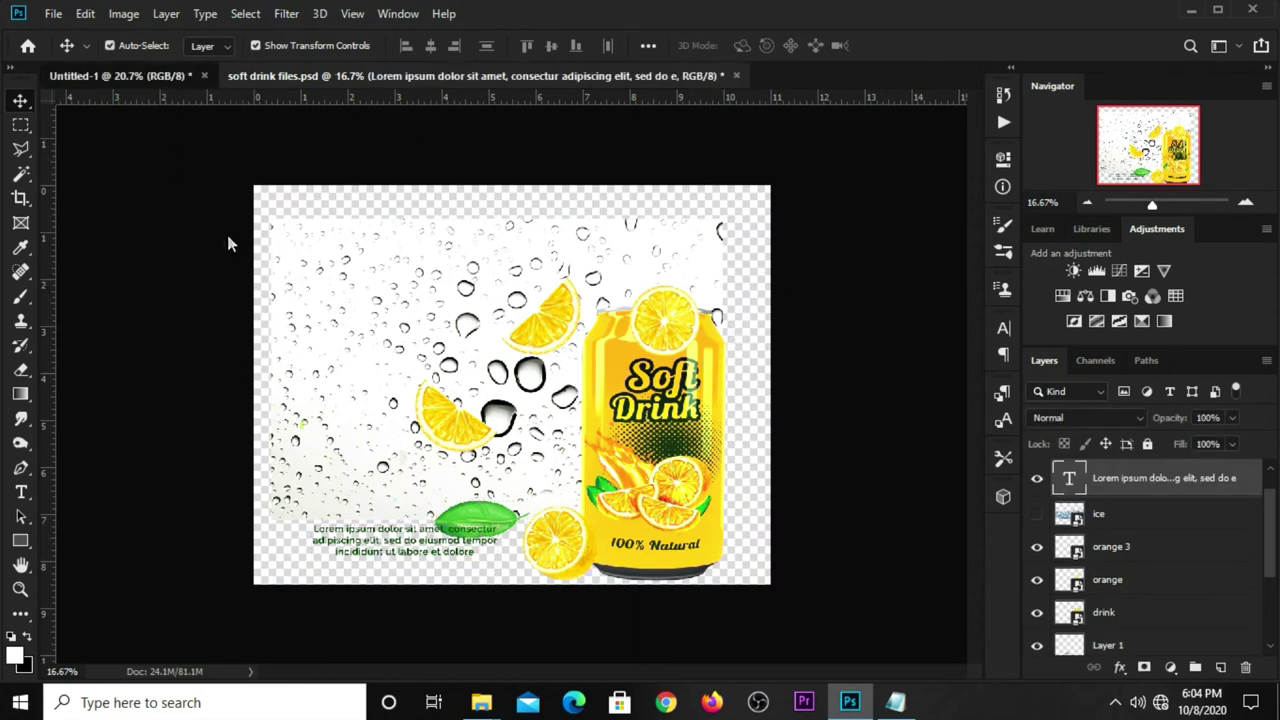
pyautogui.moveTo(293, 313); pyautogui.dragTo(535, 408)
pyautogui.moveTo(497, 371); pyautogui.dragTo(641, 426)
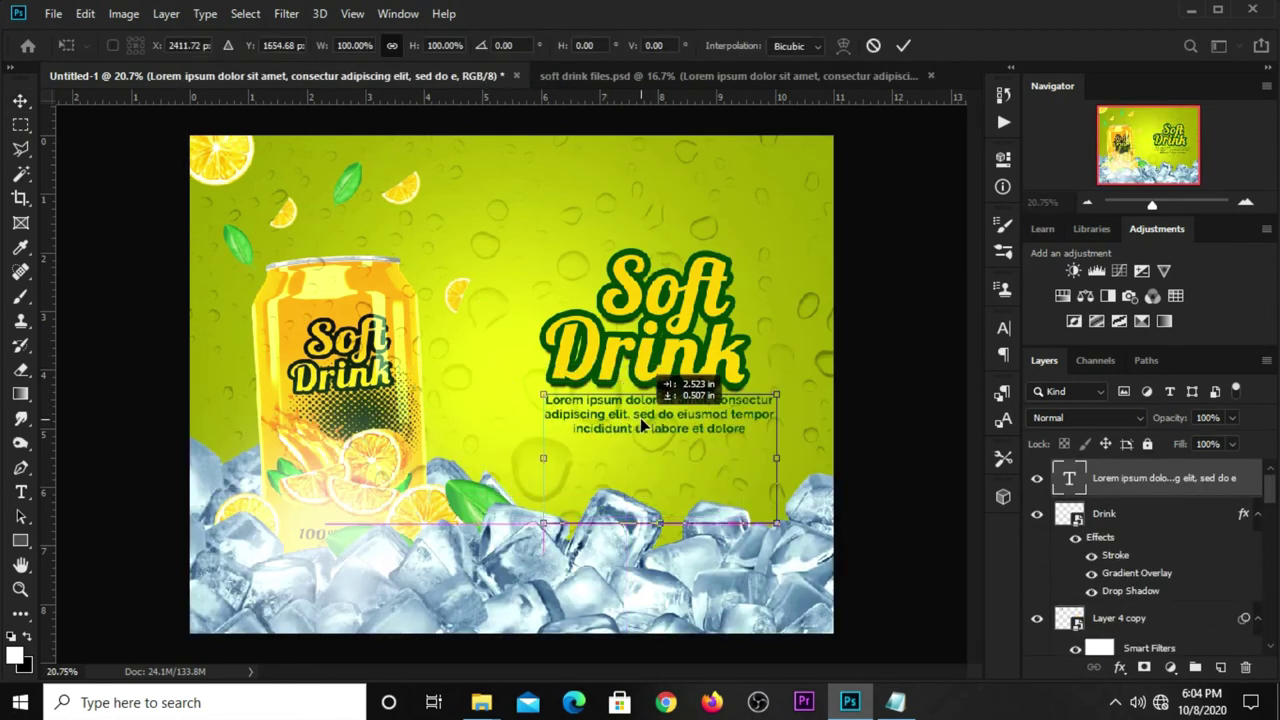
pyautogui.moveTo(641, 425); pyautogui.dragTo(635, 425)
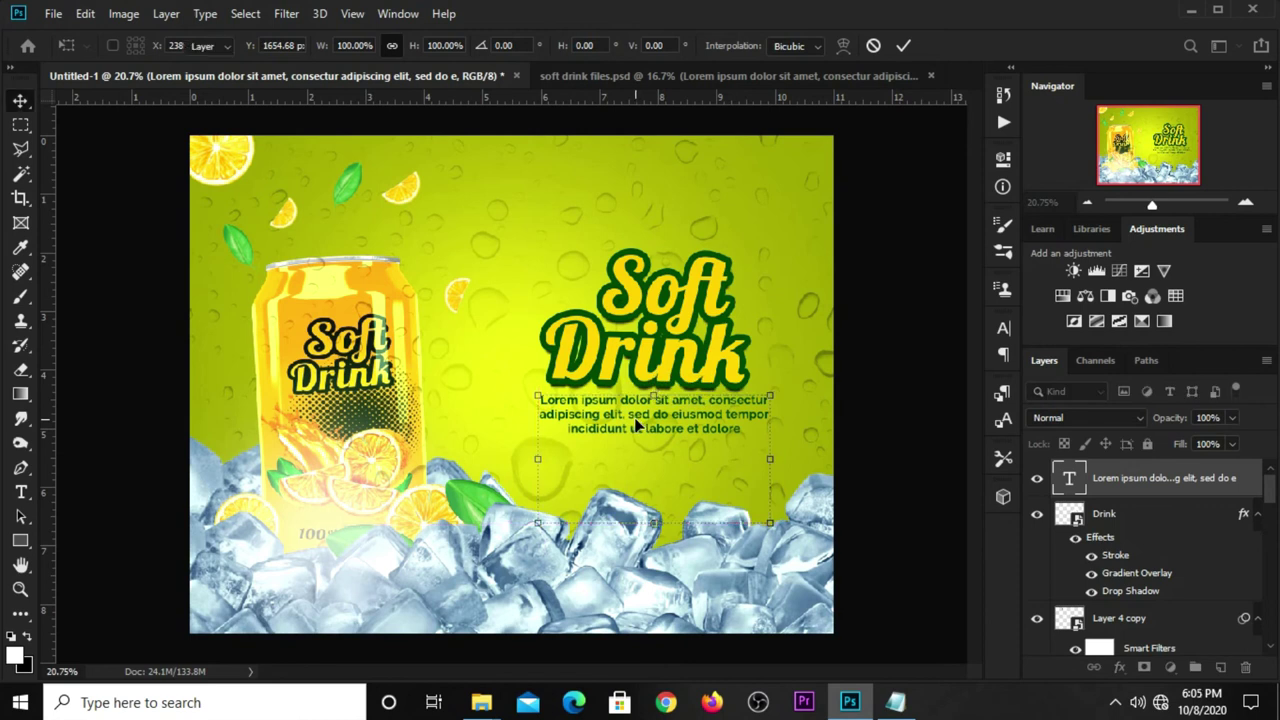
pyautogui.press('Return')
# Step: Move the Soft Drink title up about 9 px
pyautogui.click(683, 355)
pyautogui.moveTo(683, 355); pyautogui.dragTo(683, 346)
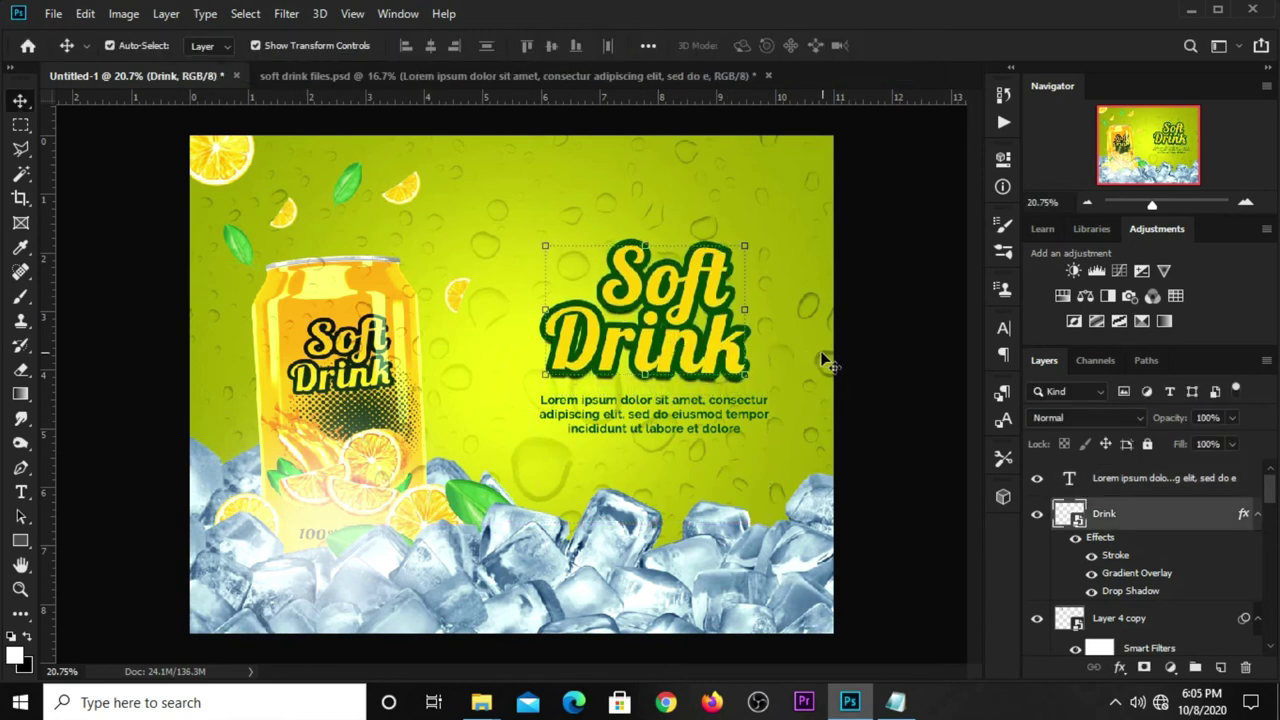
pyautogui.click(869, 338)
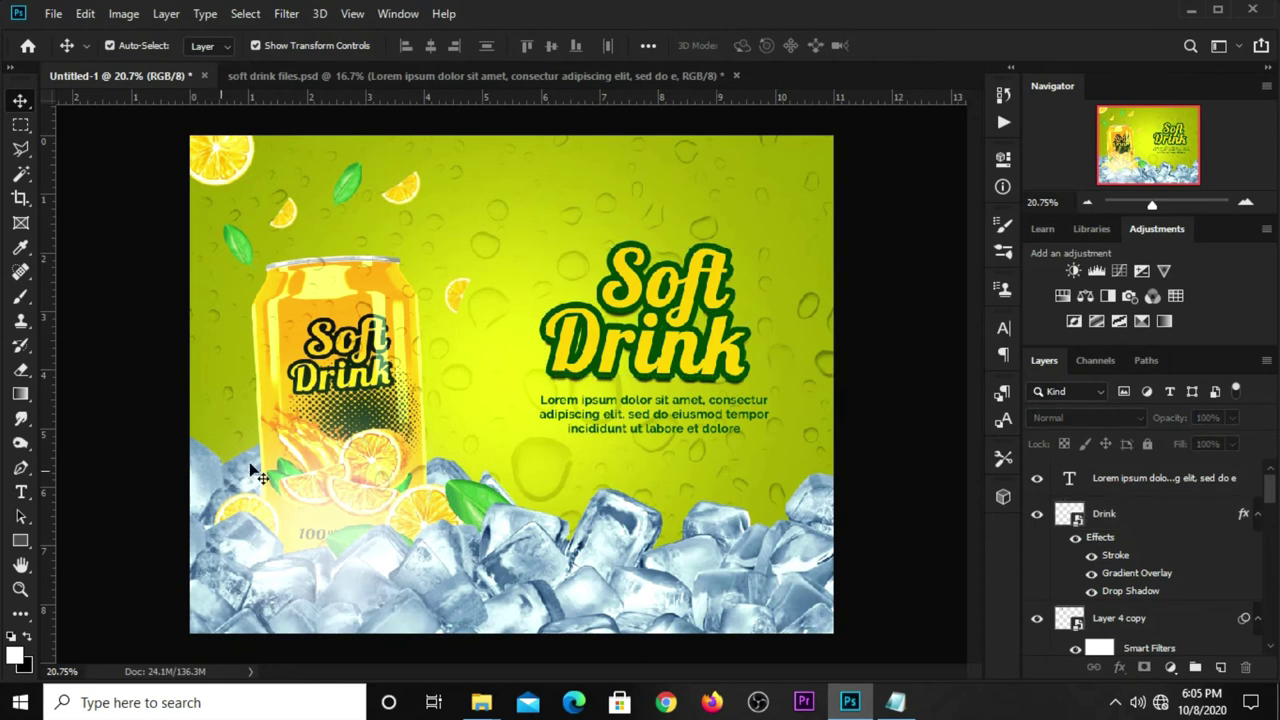
# Step: Add a '100% Natural' text line below the paragraph, pasted from the Notepad notes
pyautogui.click(21, 492)
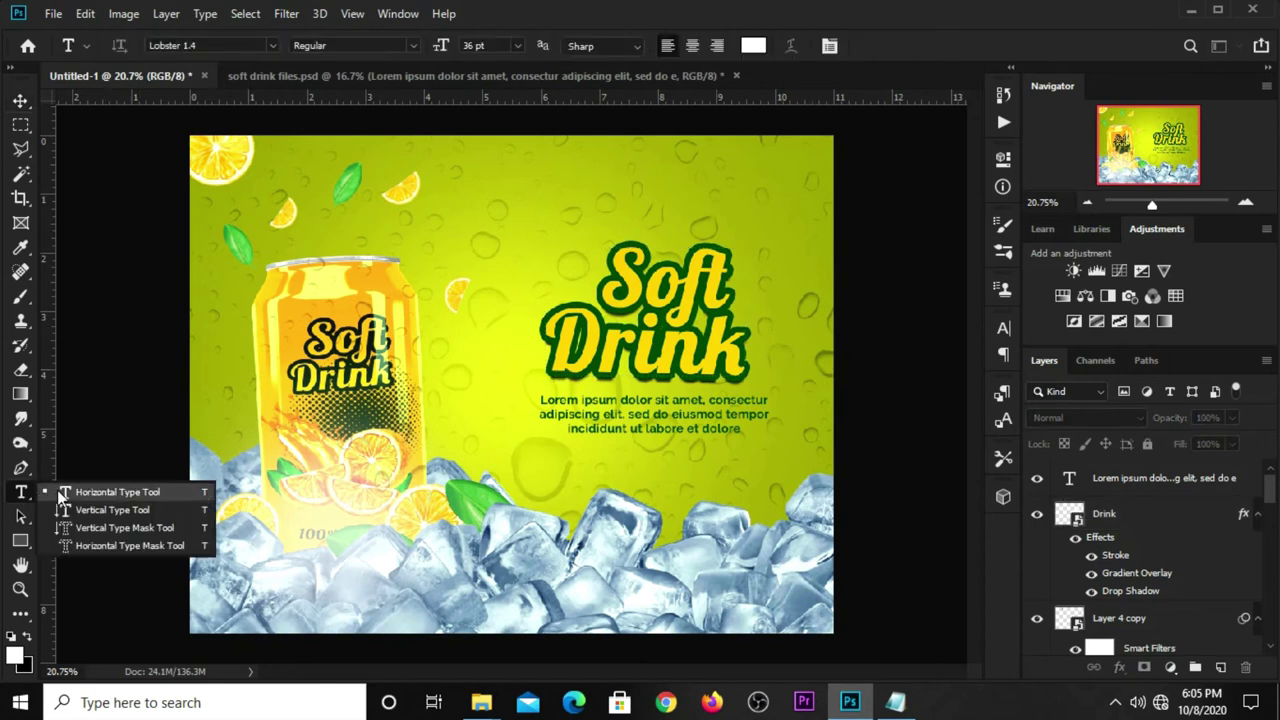
pyautogui.click(57, 490)
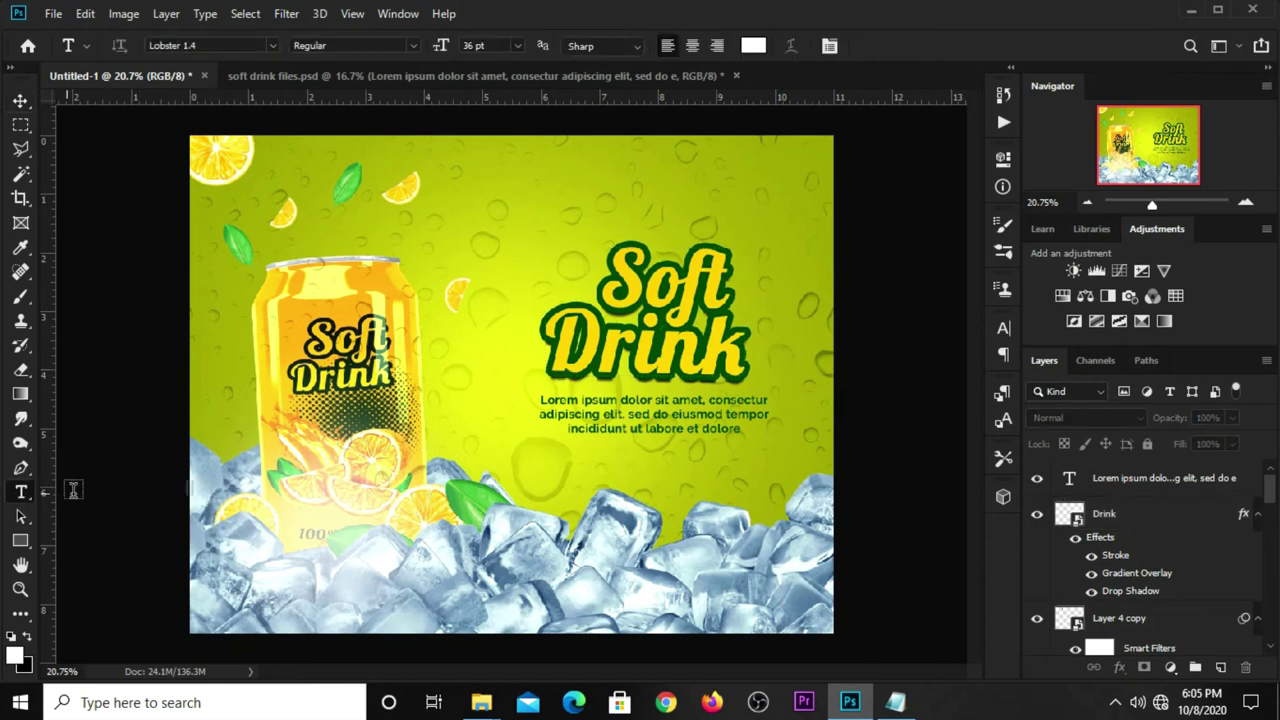
pyautogui.click(593, 461)
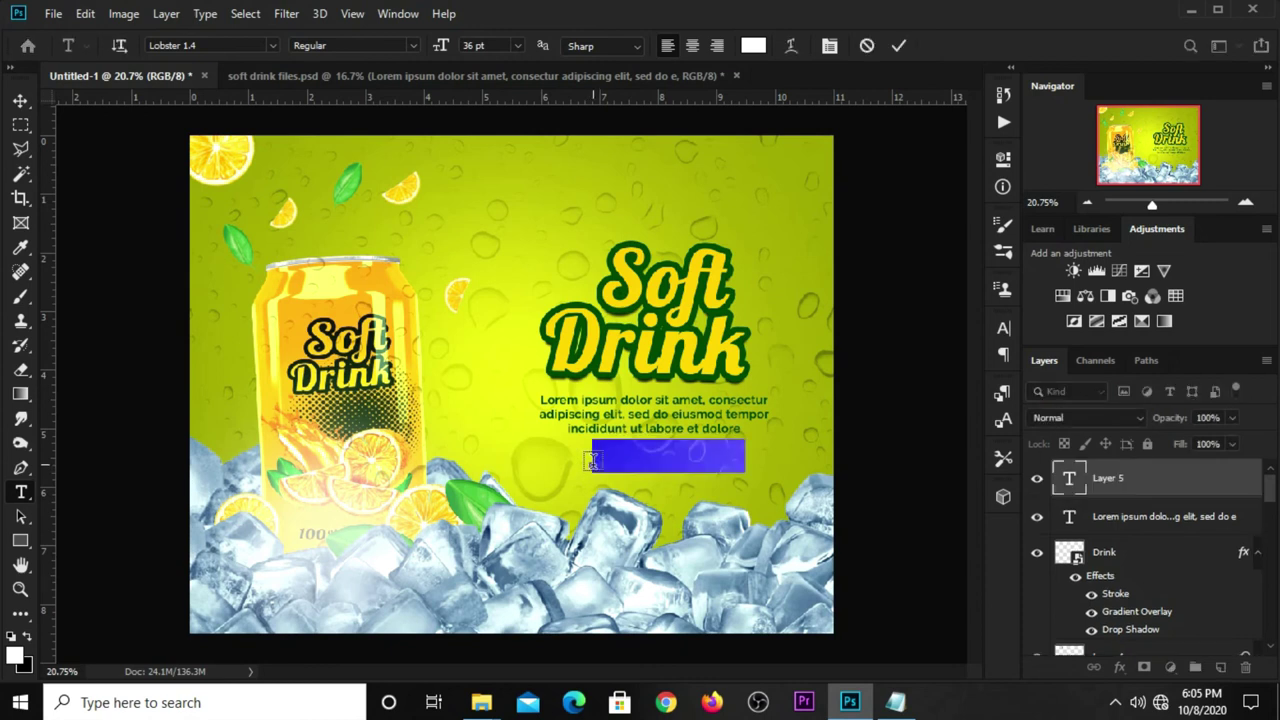
pyautogui.click(895, 702)
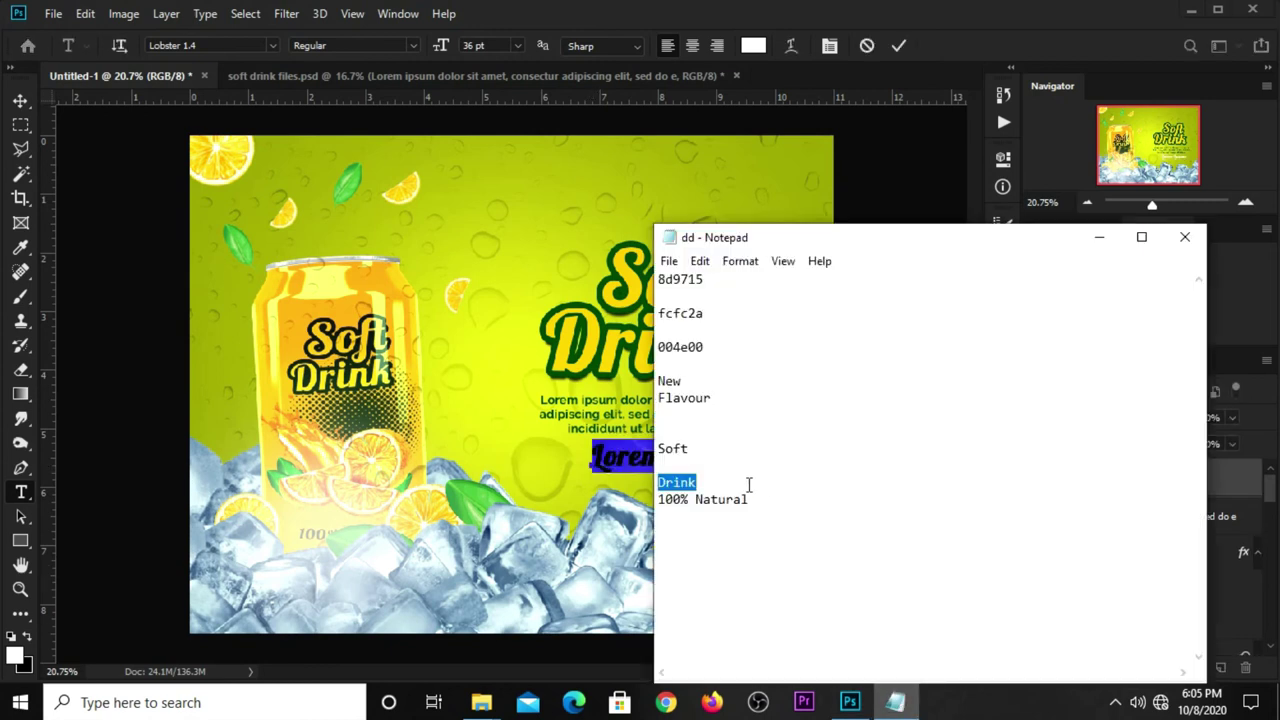
pyautogui.moveTo(749, 500); pyautogui.dragTo(657, 500)
pyautogui.rightClick(678, 498)
pyautogui.click(723, 272)
pyautogui.click(612, 458)
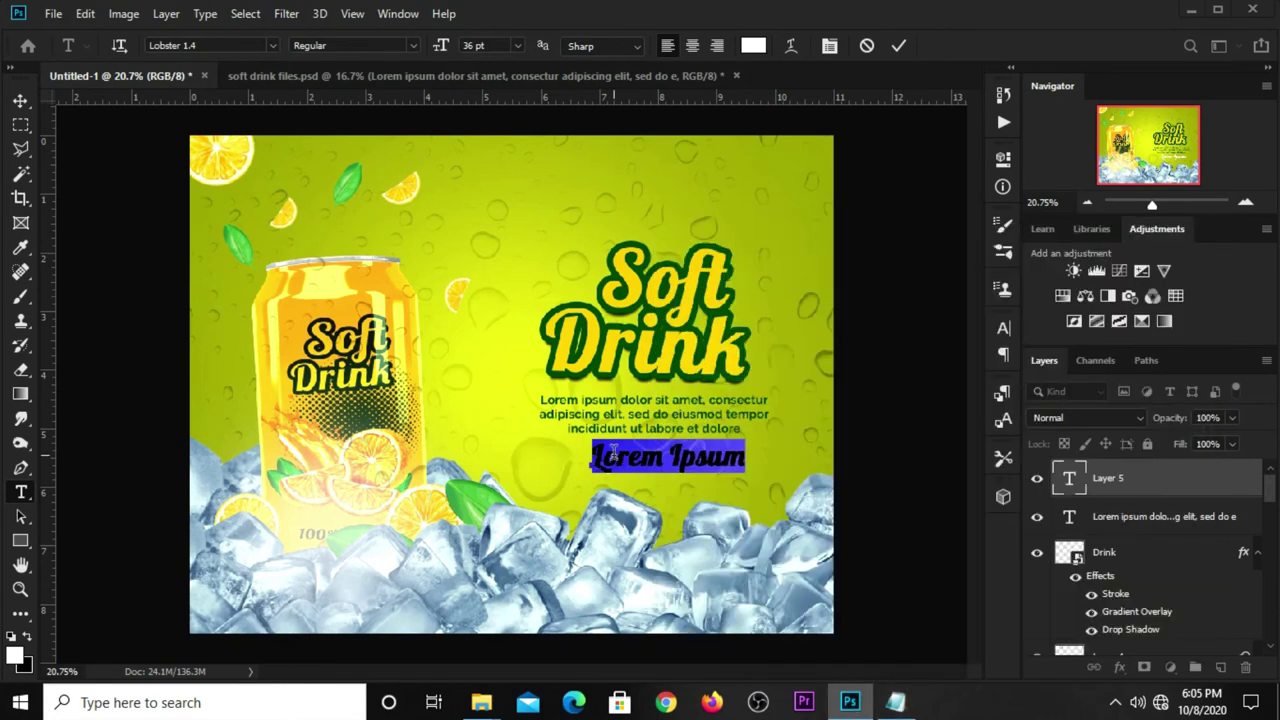
pyautogui.click(612, 455)
pyautogui.hotkey('ctrl', 'a')
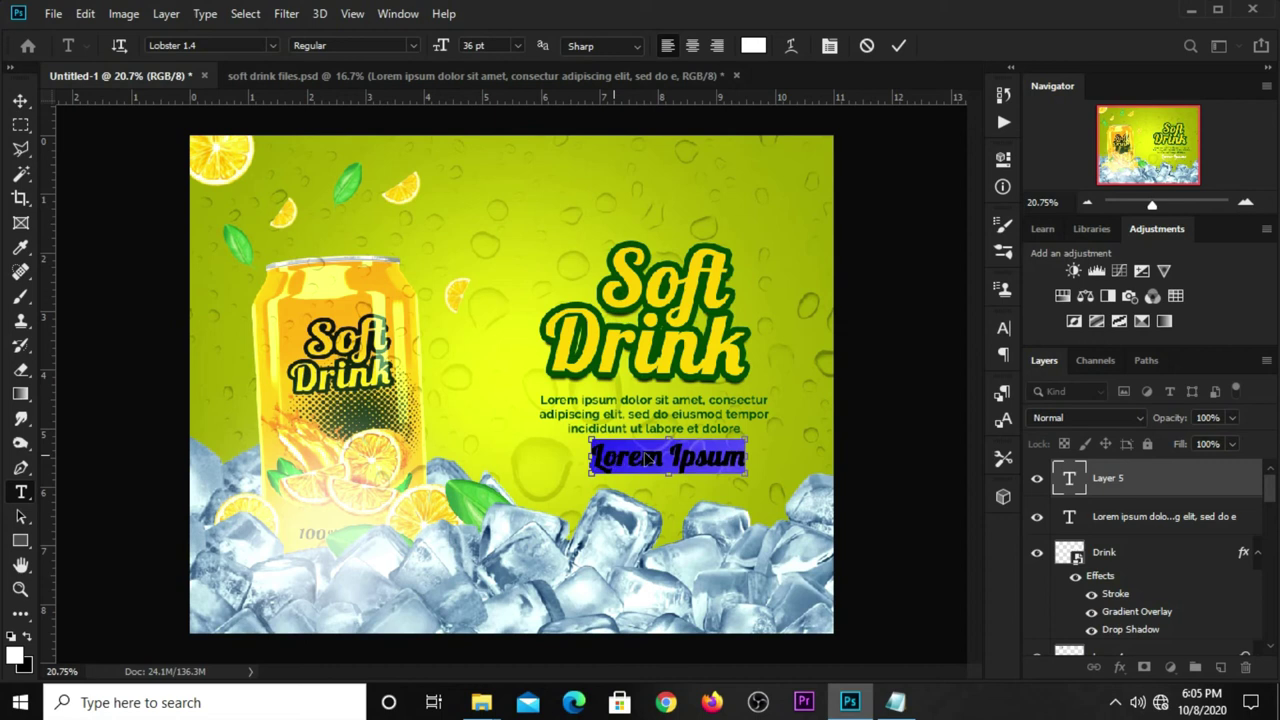
pyautogui.hotkey('ctrl', 'v')
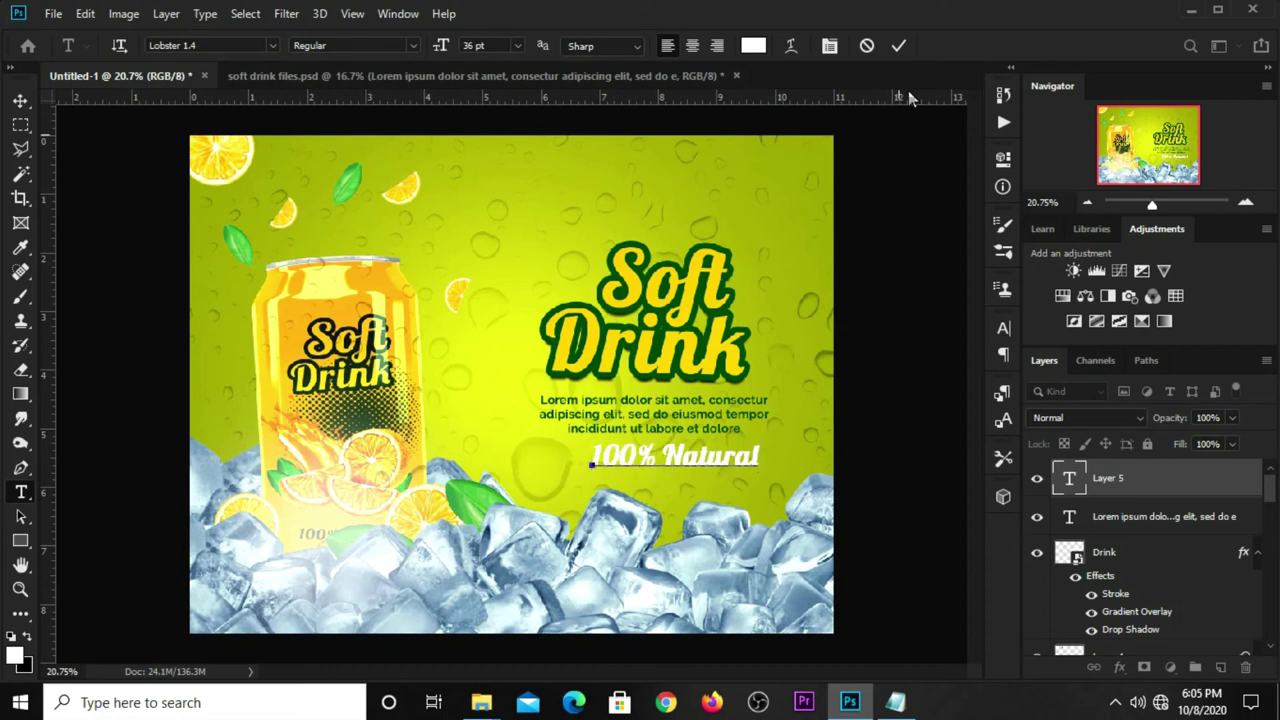
pyautogui.click(901, 48)
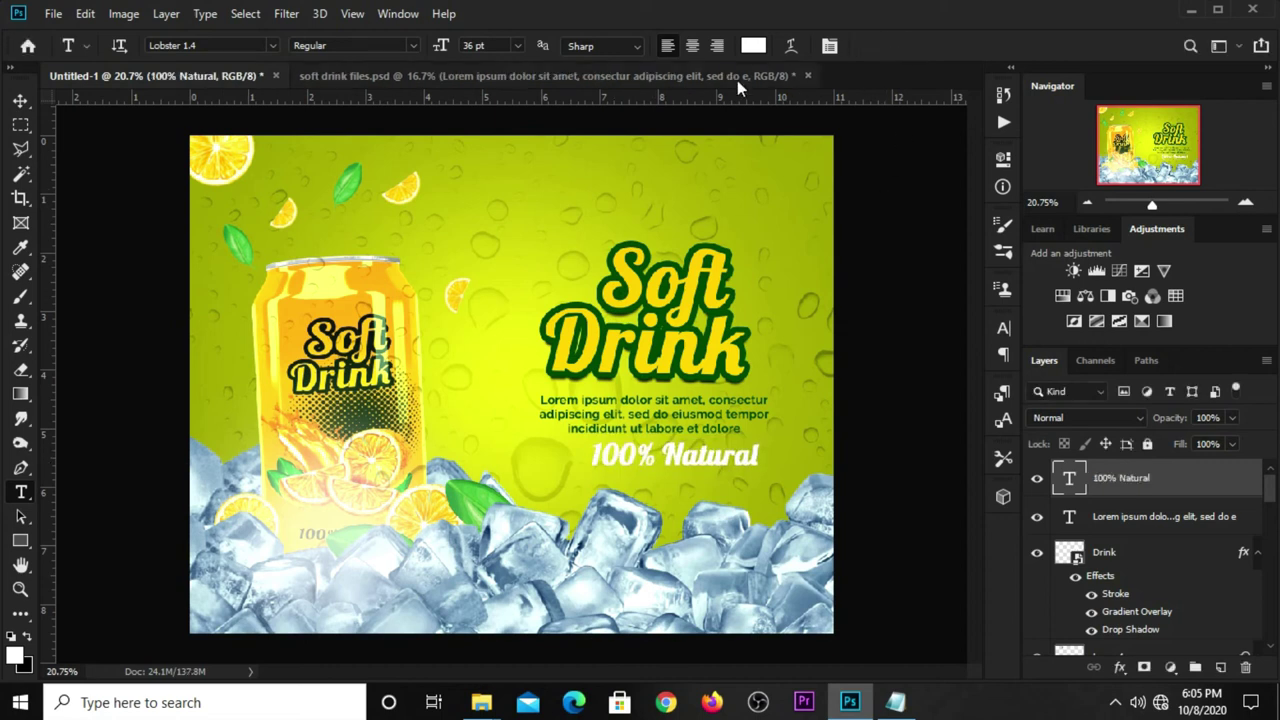
# Step: Colour '100% Natural' dark green #004e00 and position it below the paragraph
pyautogui.click(753, 46)
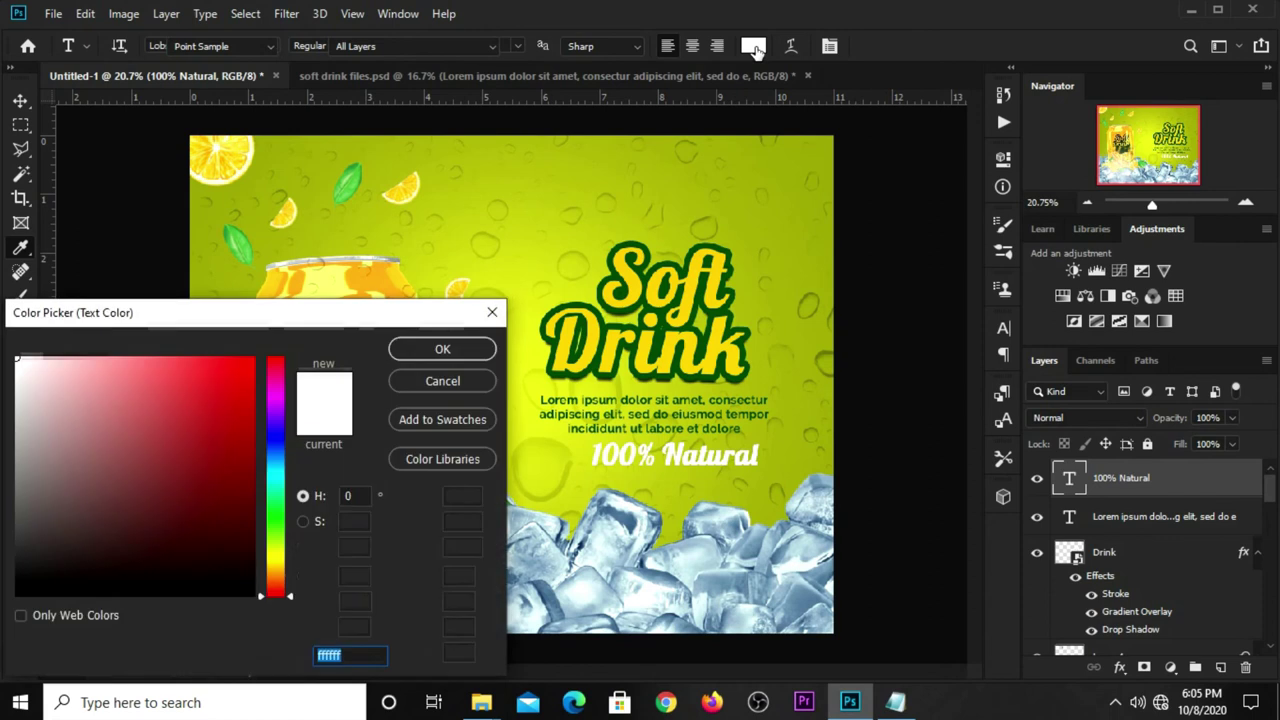
pyautogui.click(706, 280)
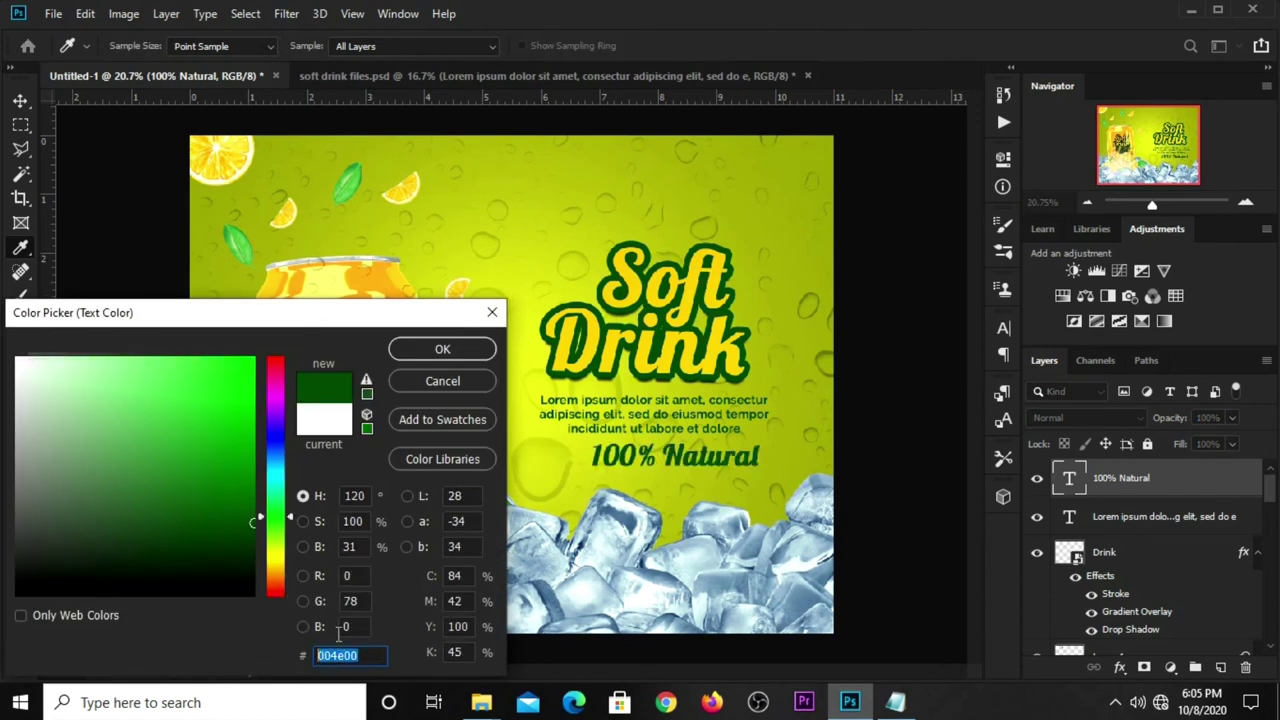
pyautogui.click(442, 349)
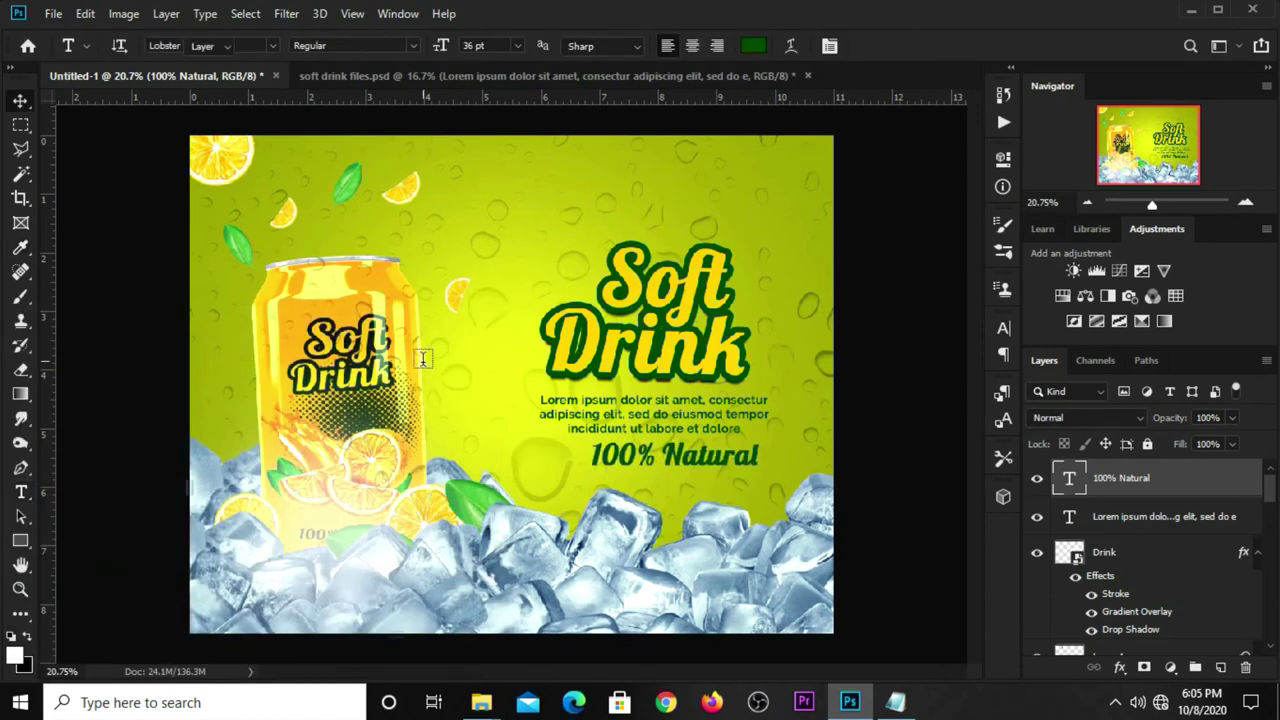
pyautogui.press('v')
pyautogui.moveTo(692, 464); pyautogui.dragTo(683, 470)
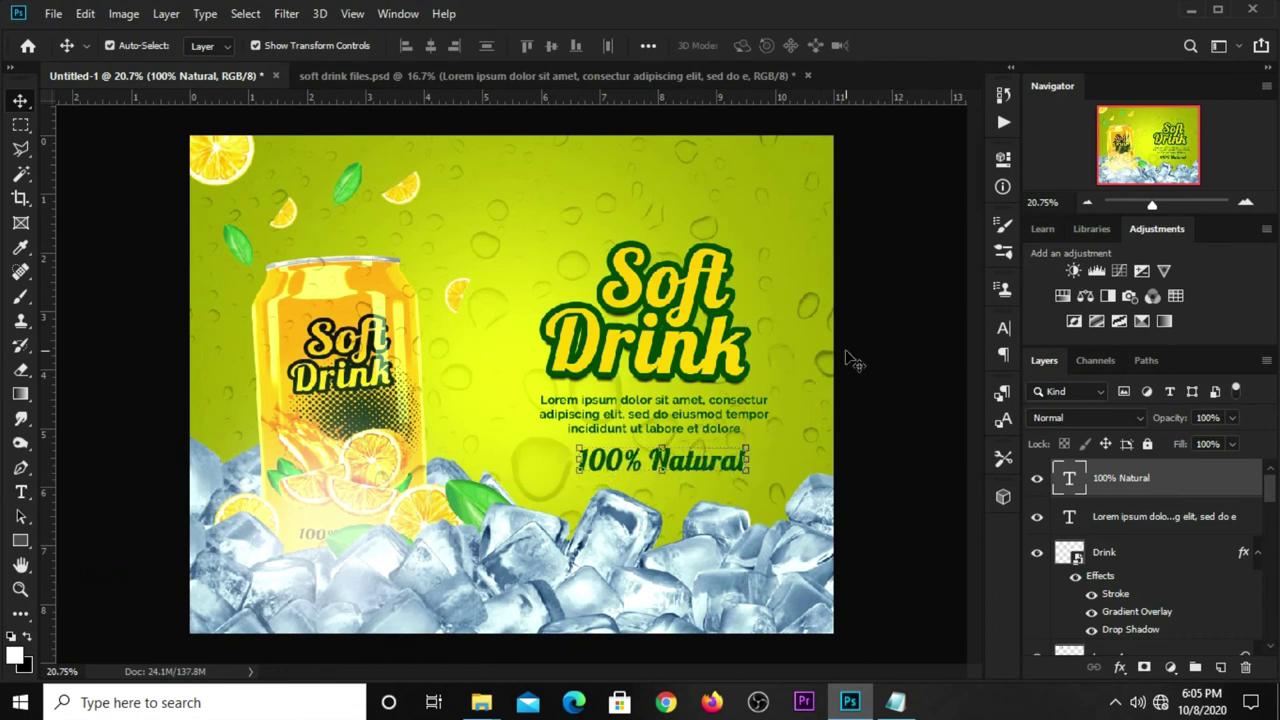
# Step: Move the Lorem ipsum paragraph up about 8 px and reselect the Soft Drink title
pyautogui.click(663, 367)
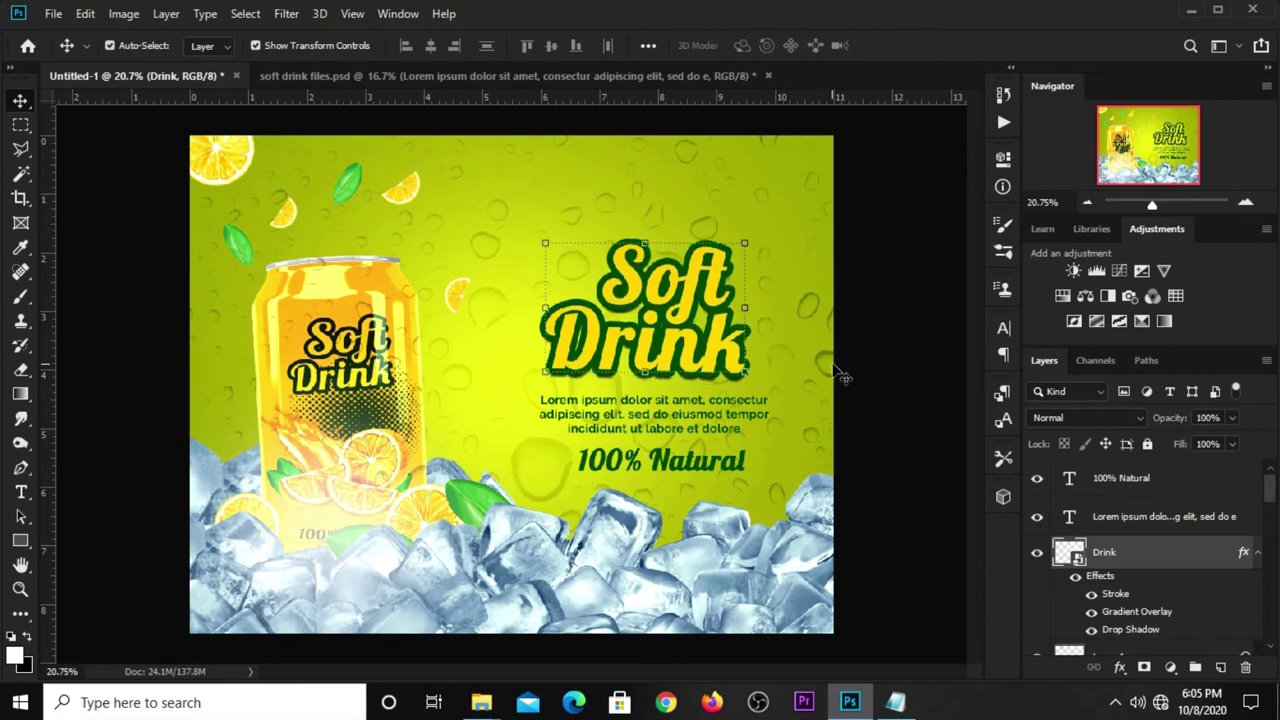
pyautogui.click(728, 425)
pyautogui.moveTo(728, 425); pyautogui.dragTo(734, 418)
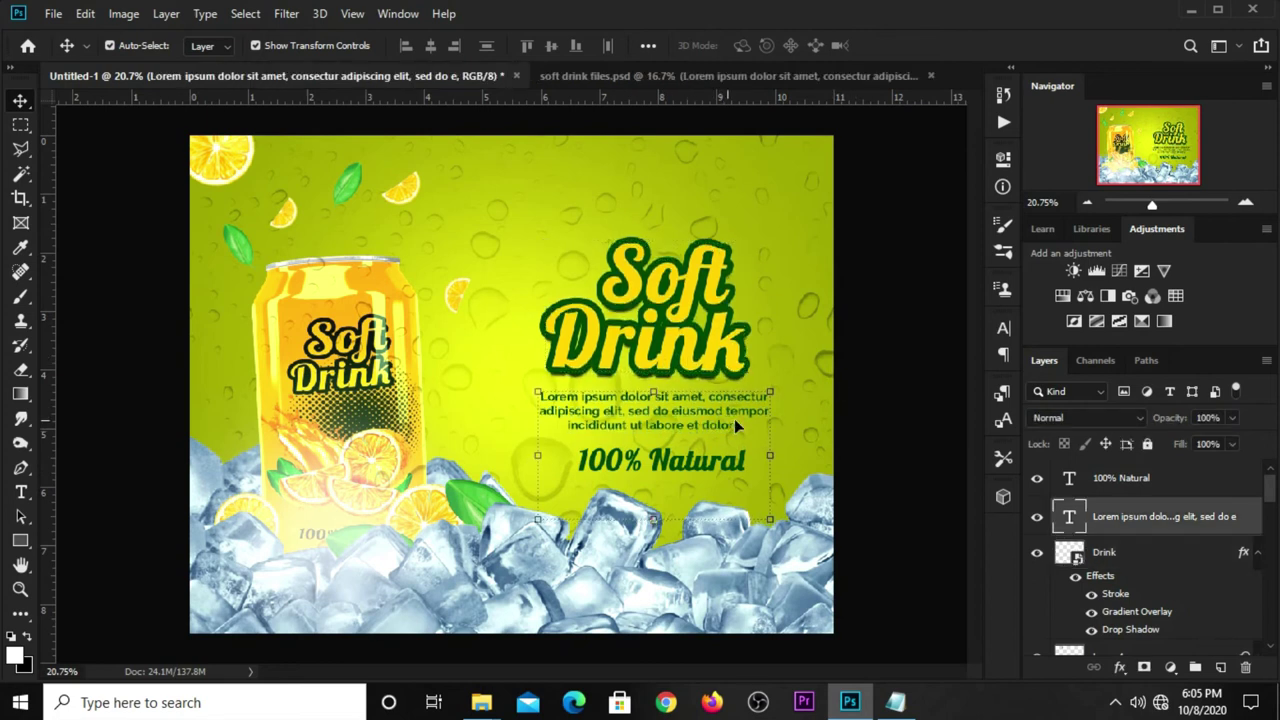
pyautogui.click(857, 380)
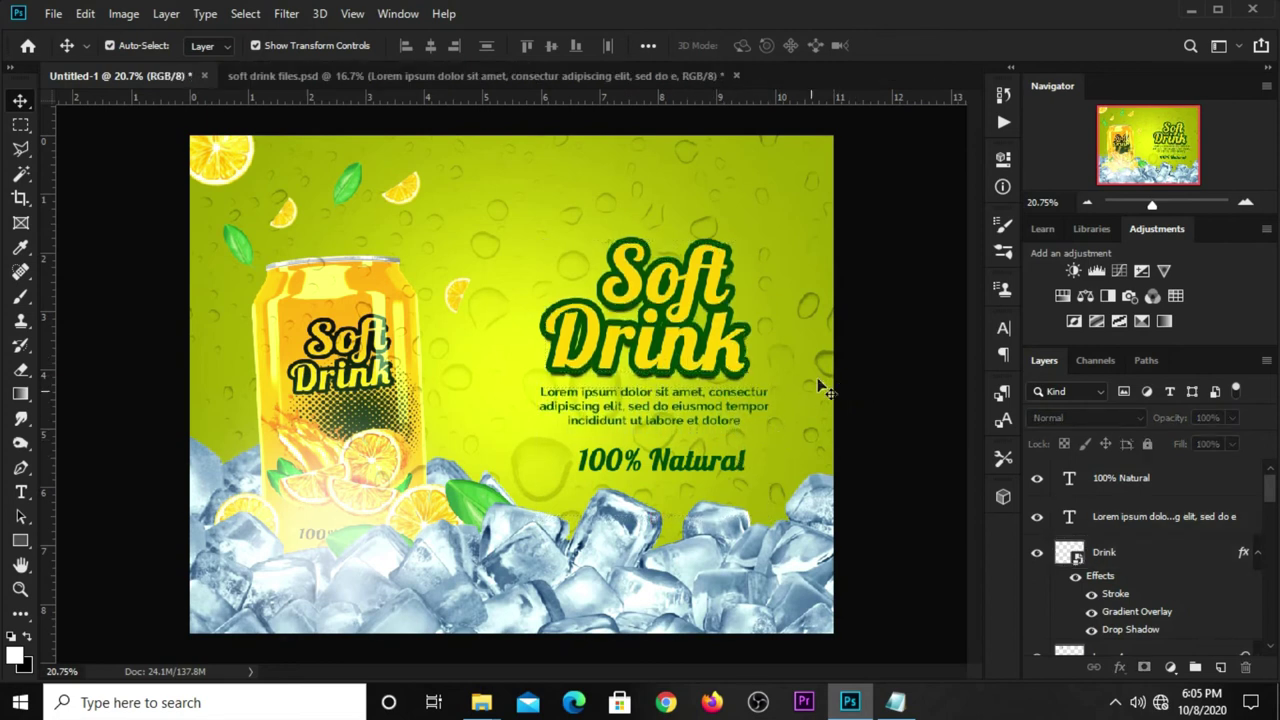
pyautogui.click(677, 340)
pyautogui.click(650, 345)
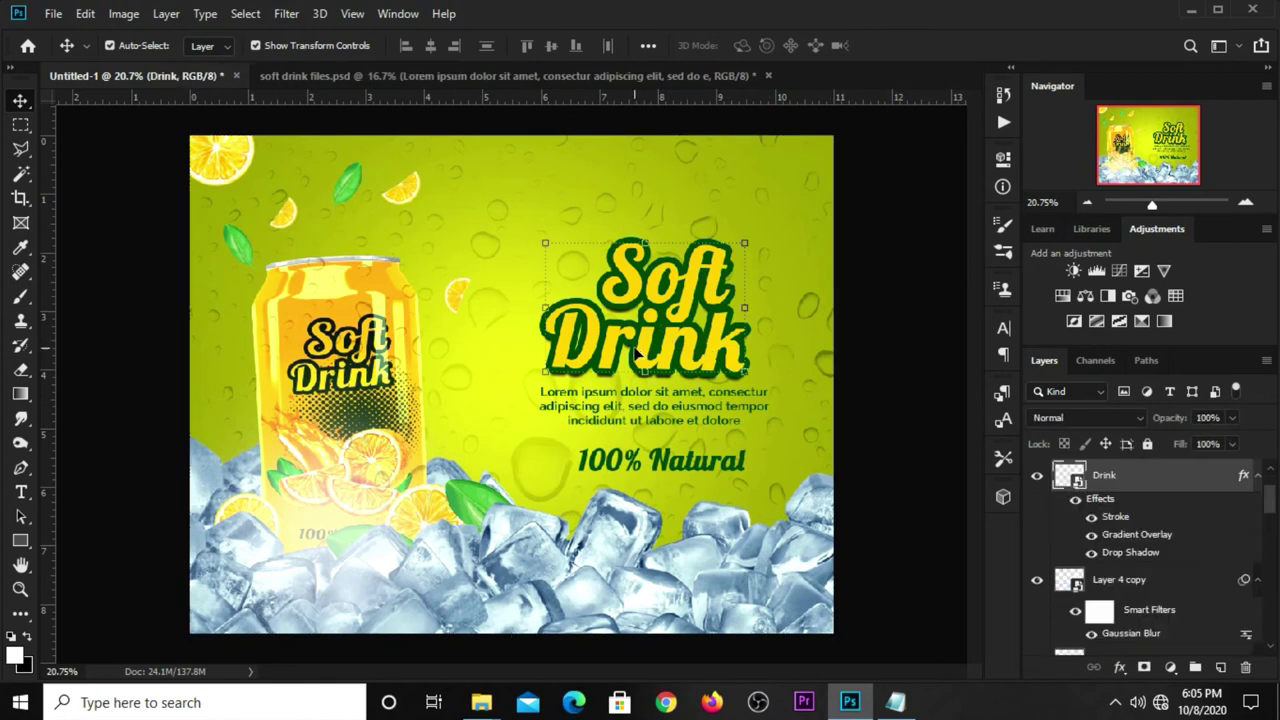
# Step: In soft drink files.psd, hide the Lorem ipsum, can, orange, leaf and water-drop layers
pyautogui.click(548, 75)
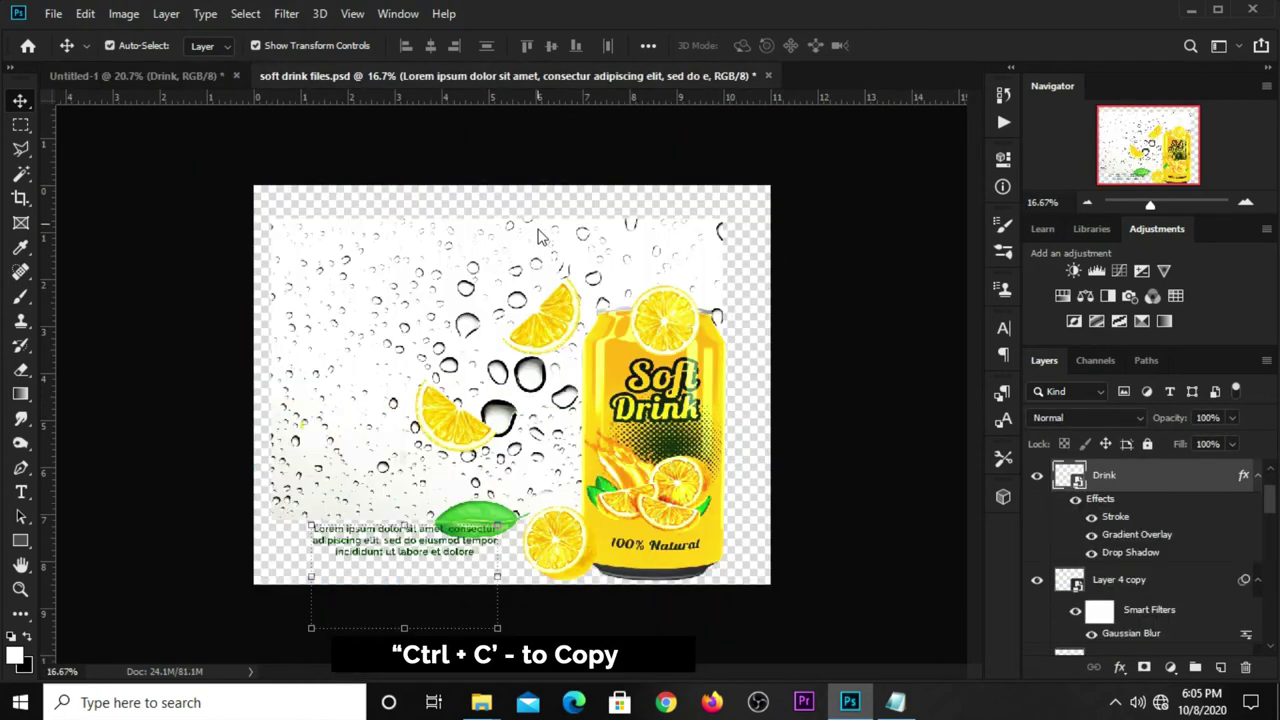
pyautogui.click(1036, 478)
pyautogui.moveTo(1046, 560)
pyautogui.mouseDown()
pyautogui.moveTo(1037, 649)
pyautogui.moveTo(980, 642)
pyautogui.mouseUp()
pyautogui.scroll(-3, 1078, 550)
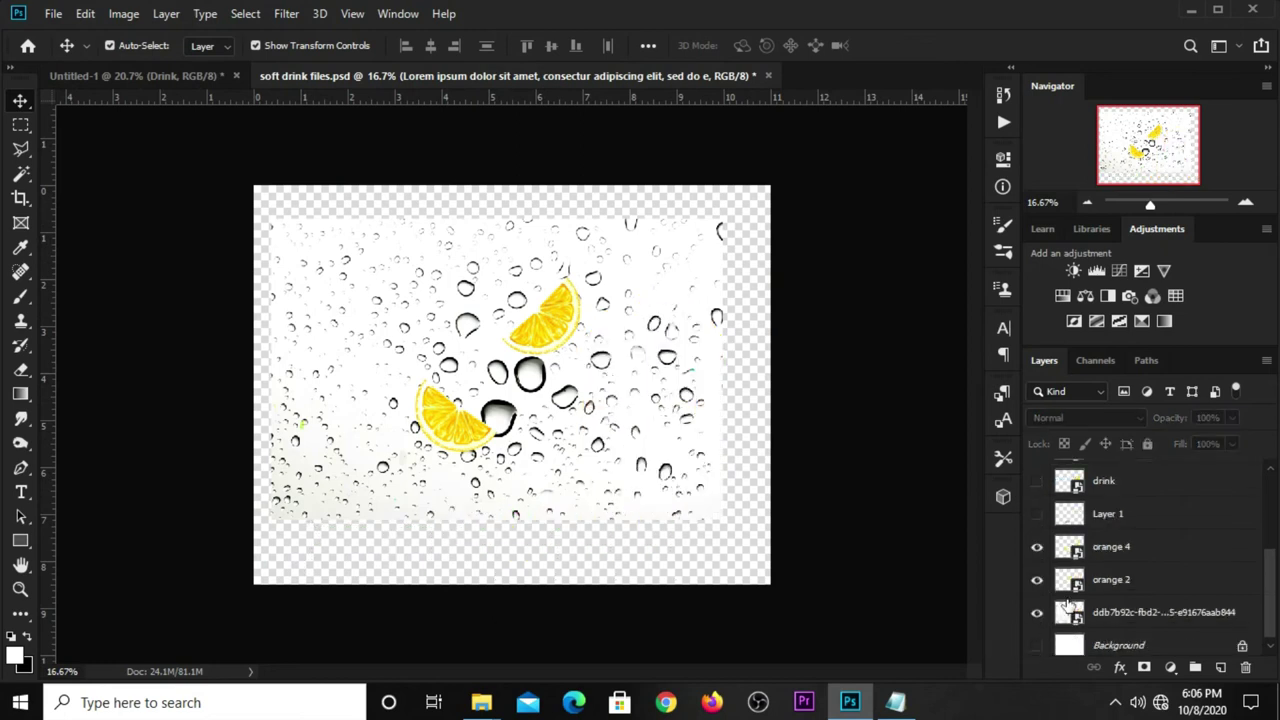
pyautogui.moveTo(1036, 568); pyautogui.dragTo(1037, 614)
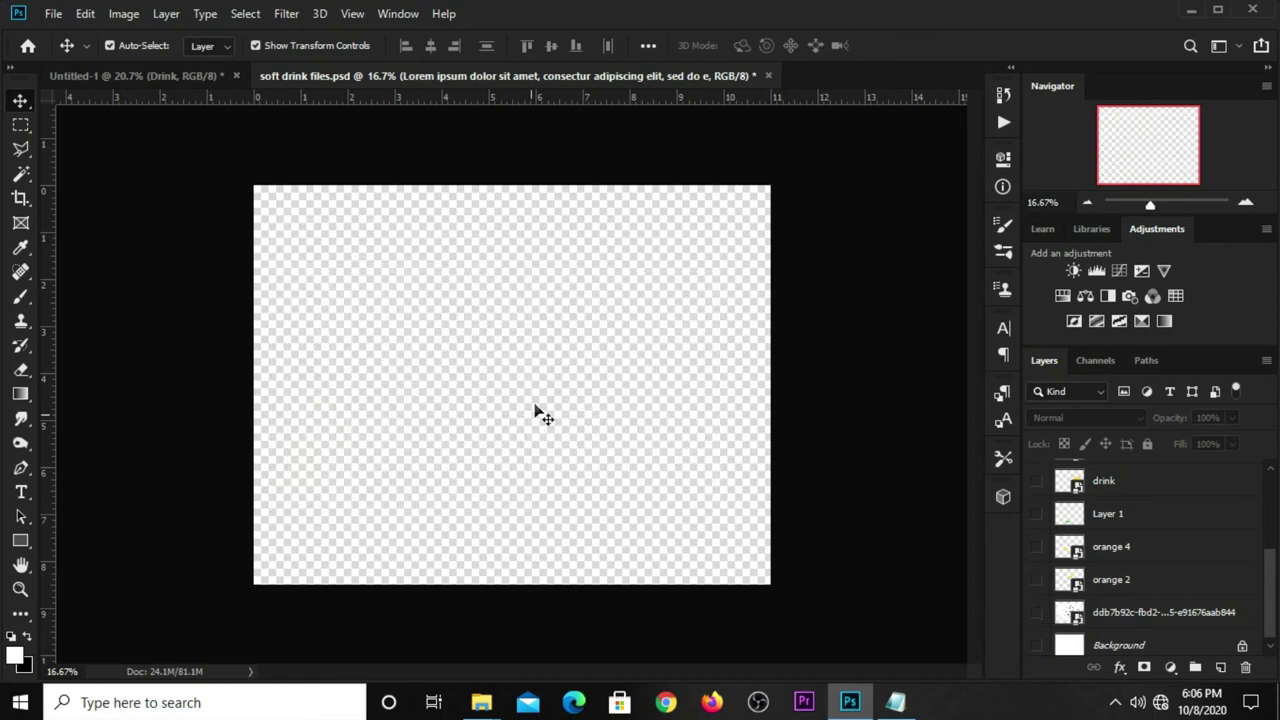
# Step: Paste the Soft Drink title and open the Drink smart object's contents
pyautogui.hotkey('ctrl', 'v')
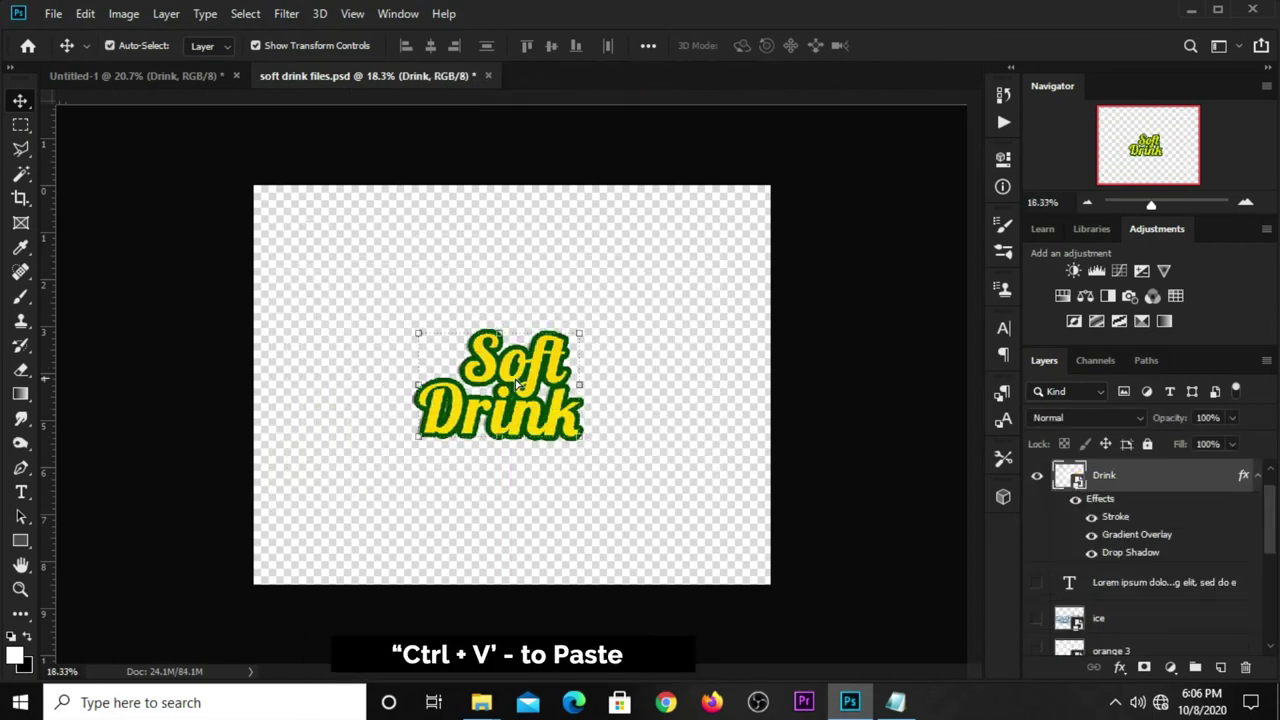
pyautogui.scroll(1, 517, 383)
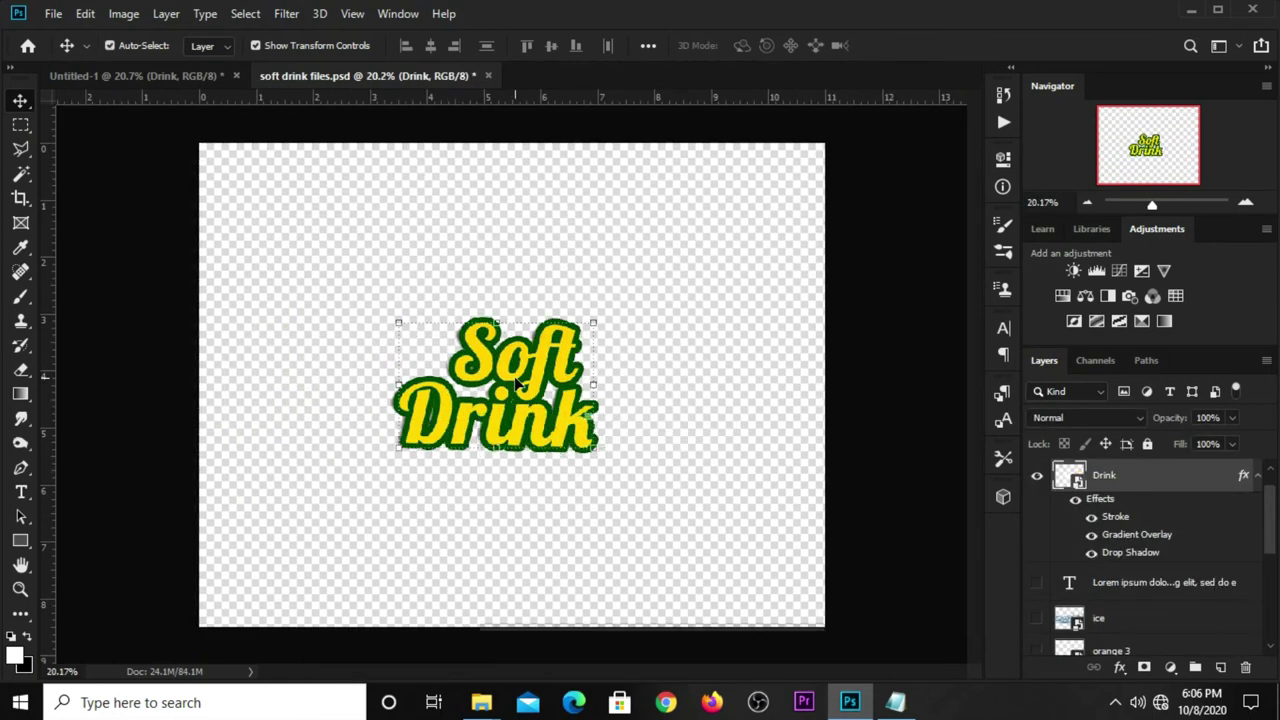
pyautogui.doubleClick(1070, 476)
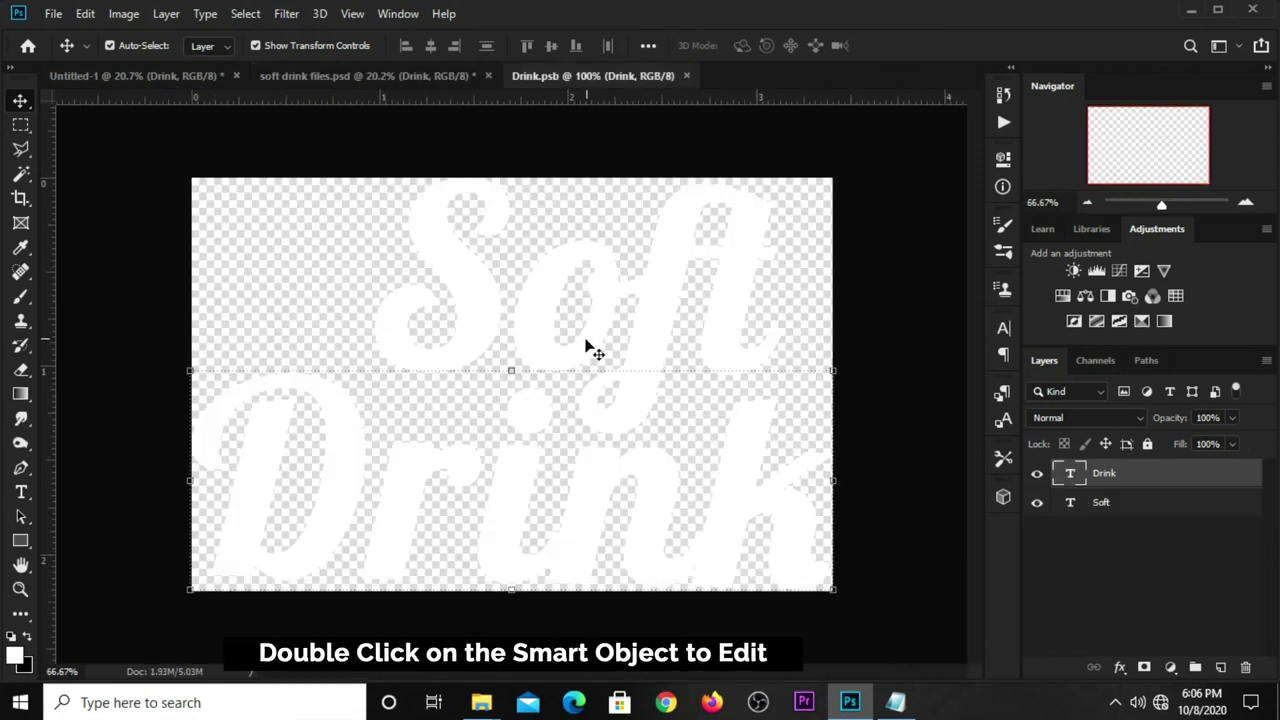
# Step: Retype the two title lines as 'New' and 'Flavor'
pyautogui.click(587, 343)
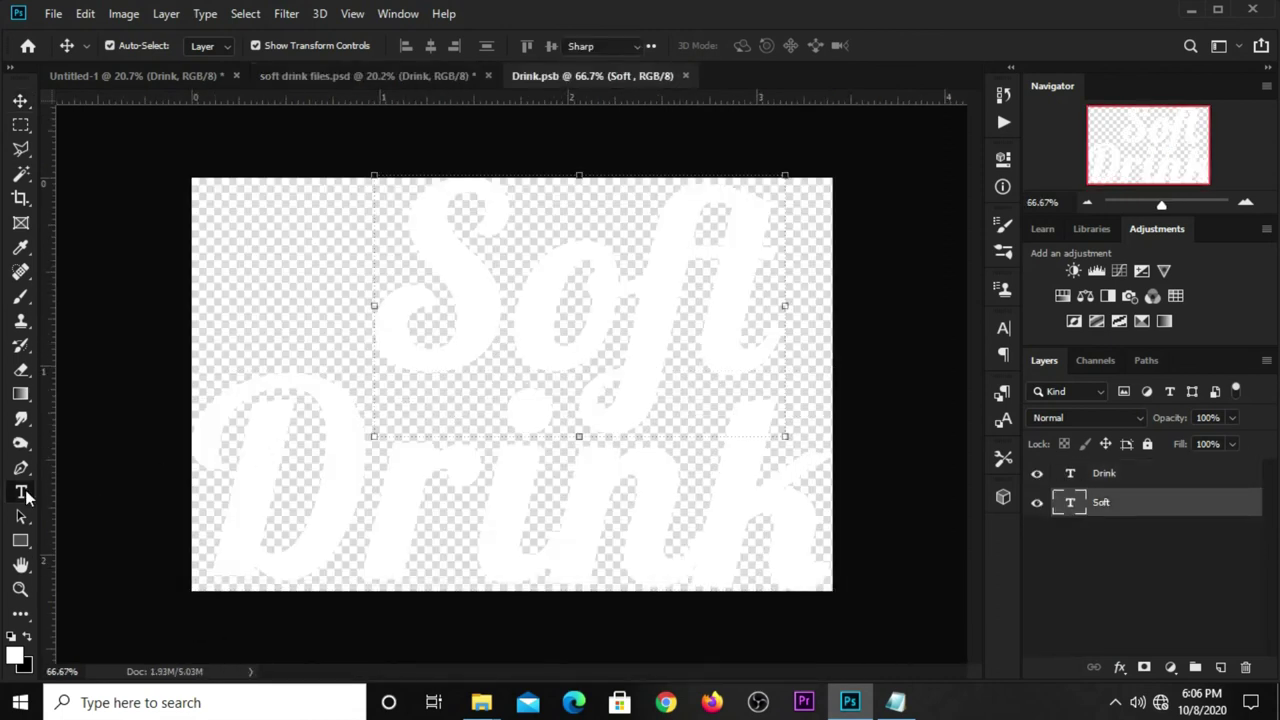
pyautogui.moveTo(26, 496); pyautogui.dragTo(56, 488)
pyautogui.click(510, 318)
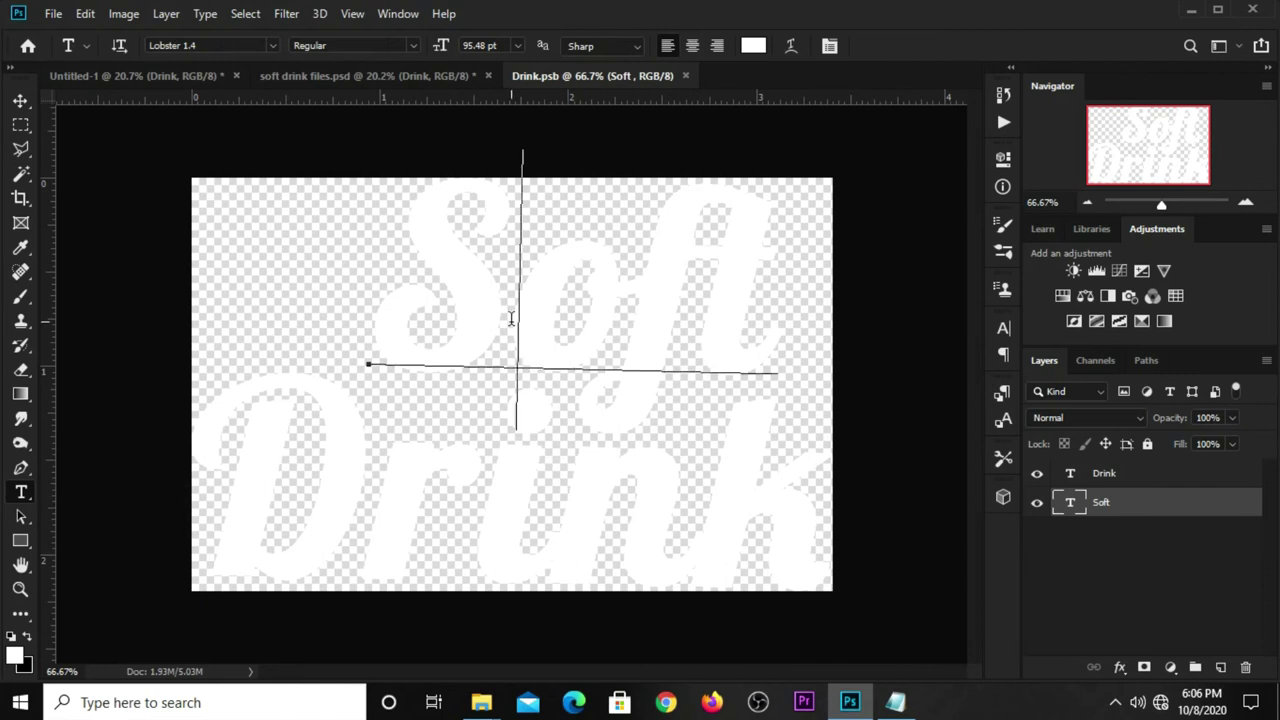
pyautogui.hotkey('ctrl', 'a')
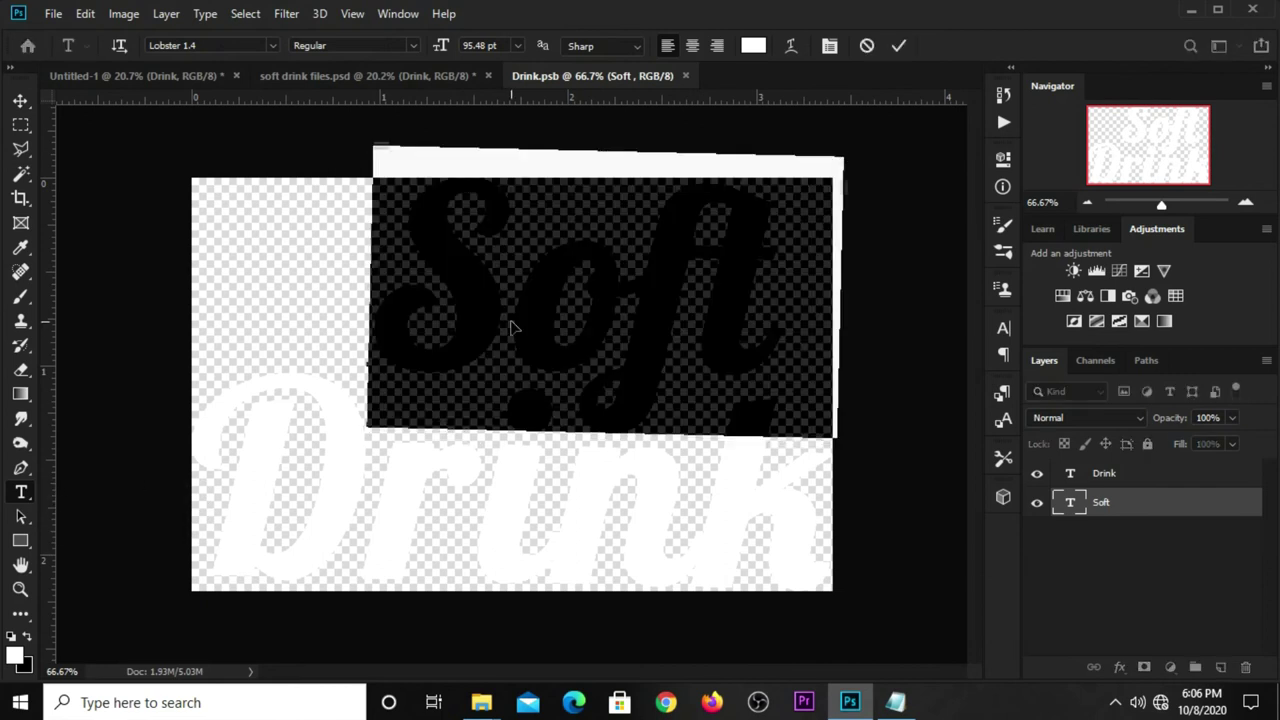
pyautogui.write('New')
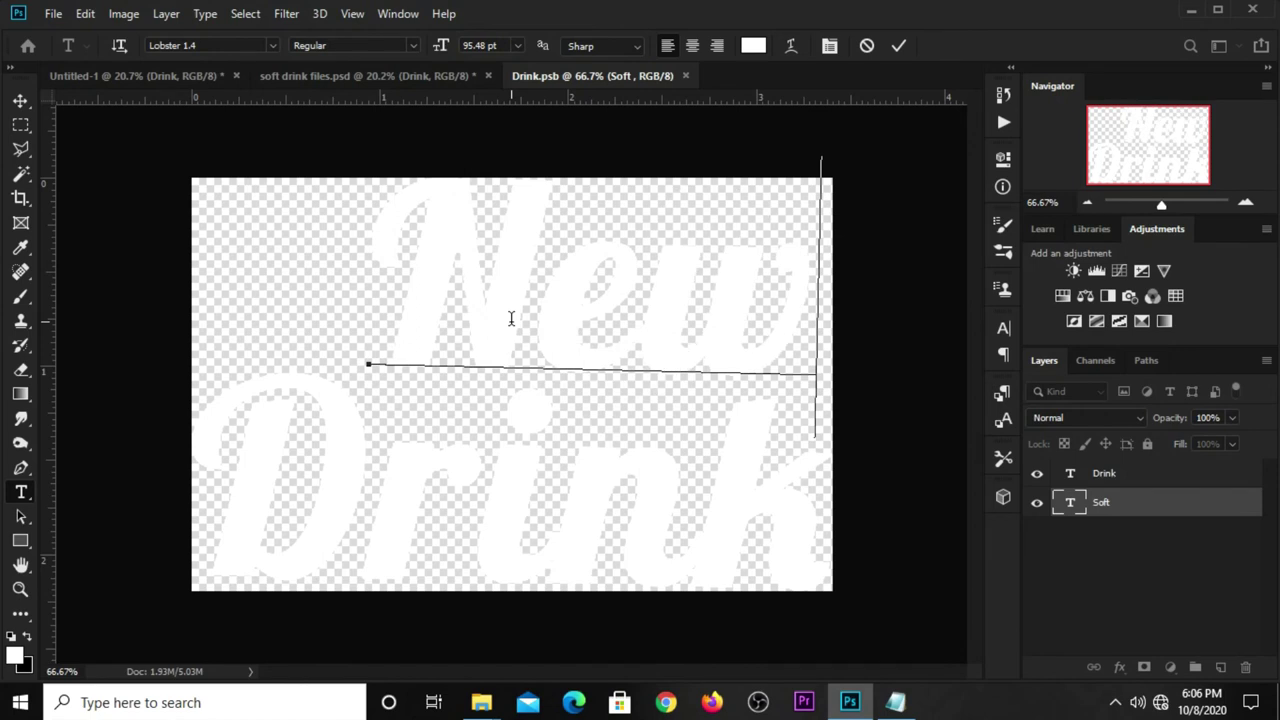
pyautogui.click(871, 148)
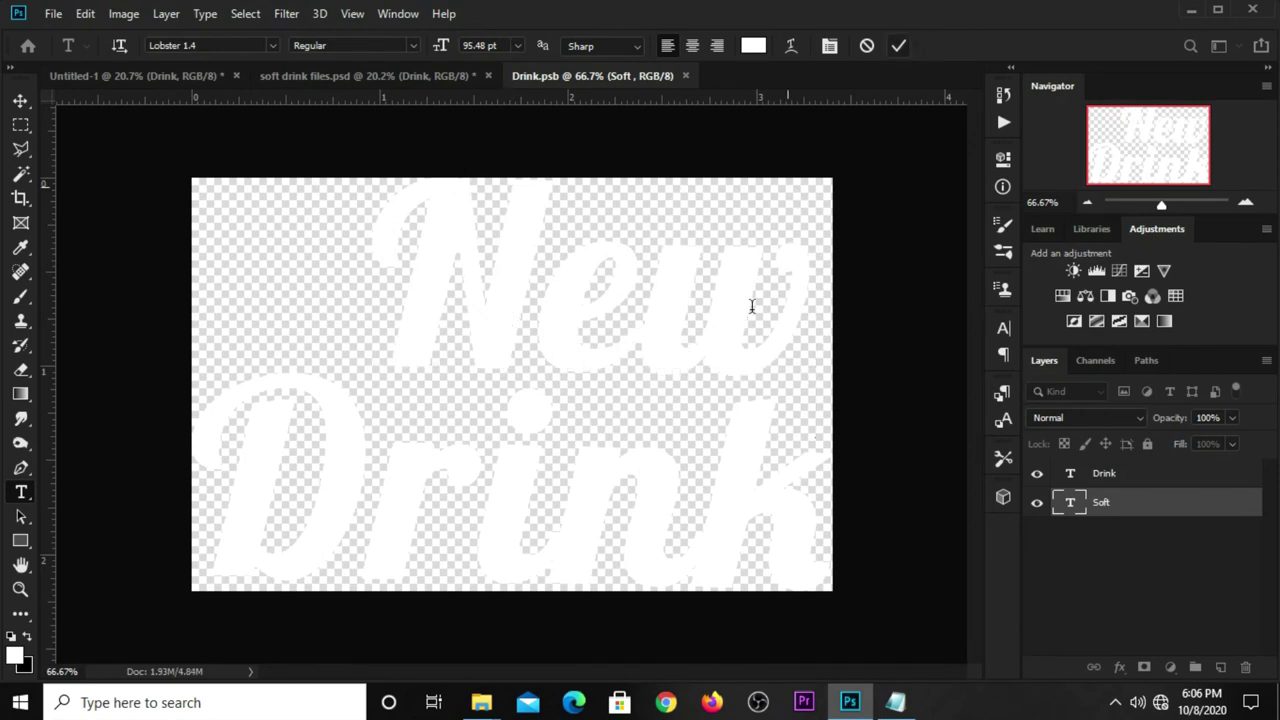
pyautogui.click(530, 510)
pyautogui.hotkey('ctrl', 'a')
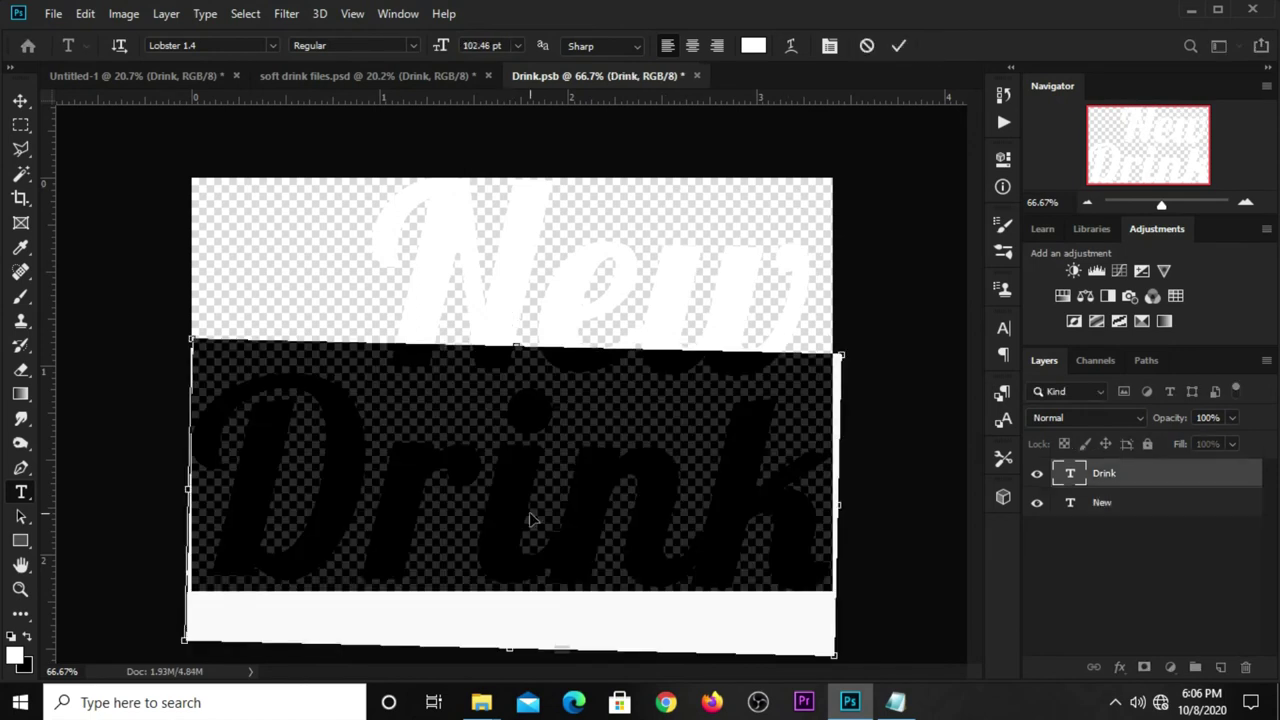
pyautogui.write('Flav')
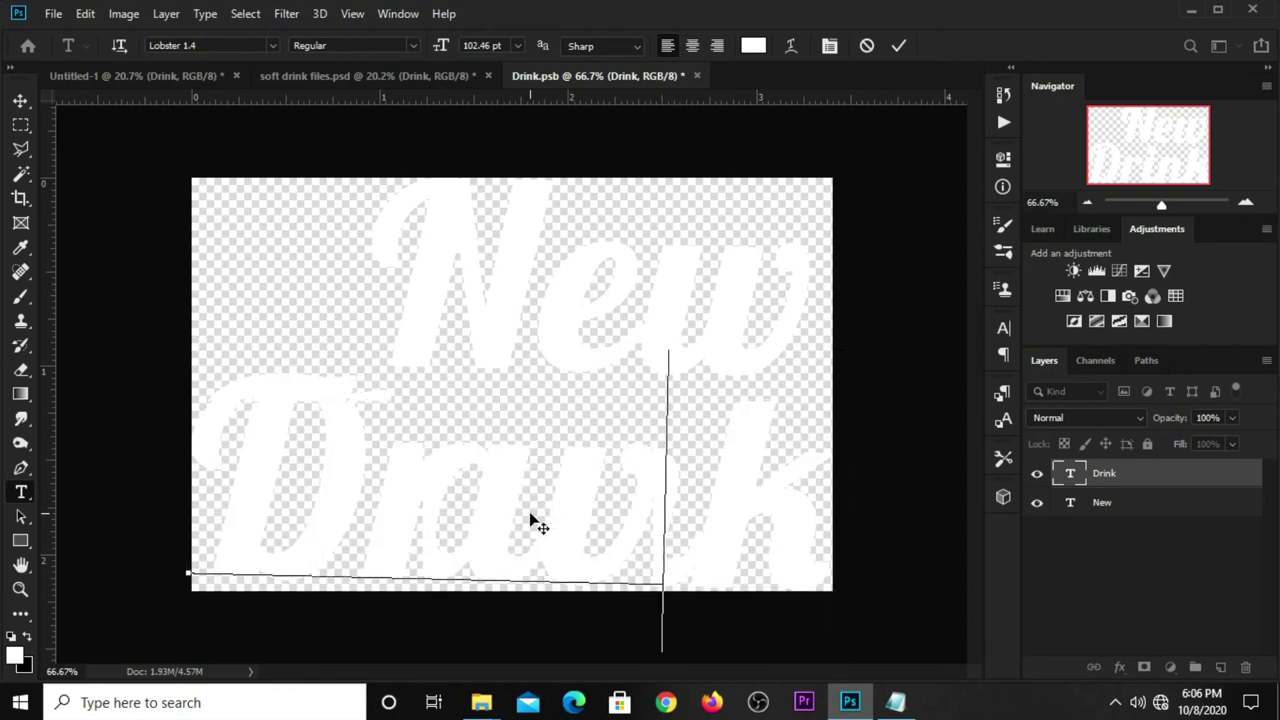
pyautogui.write('or')
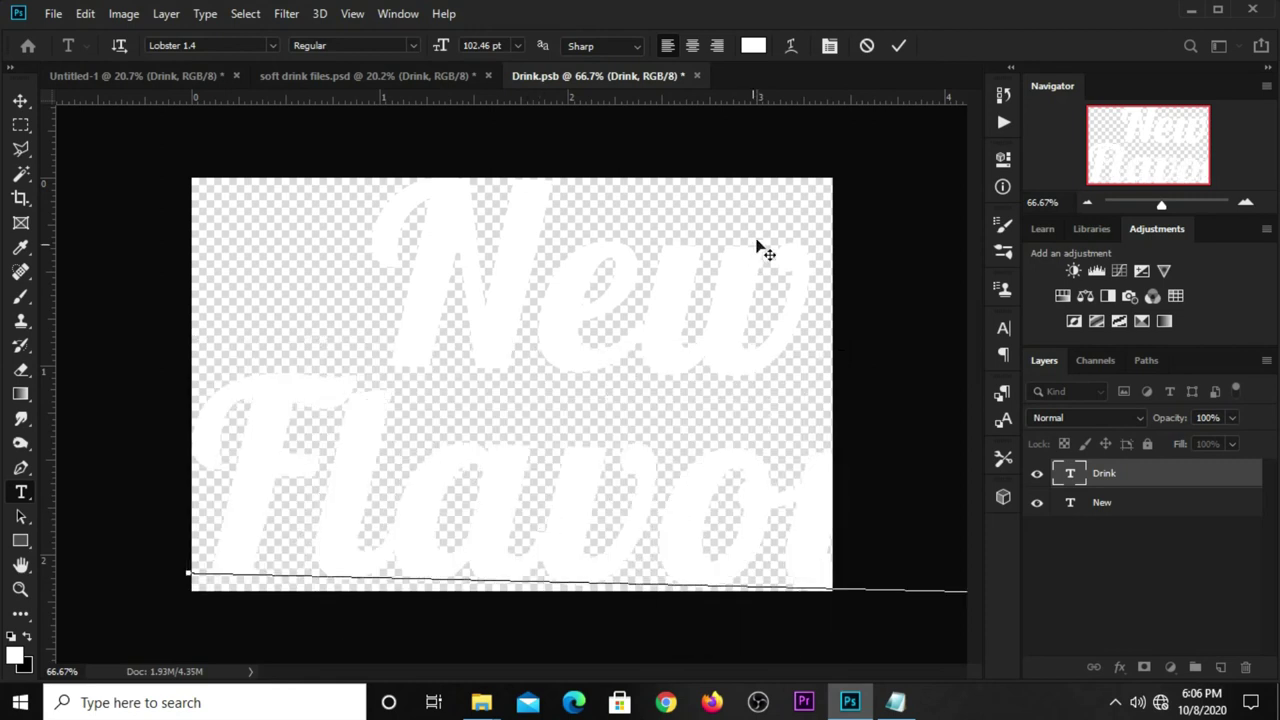
pyautogui.hotkey('ctrl', 'Return')
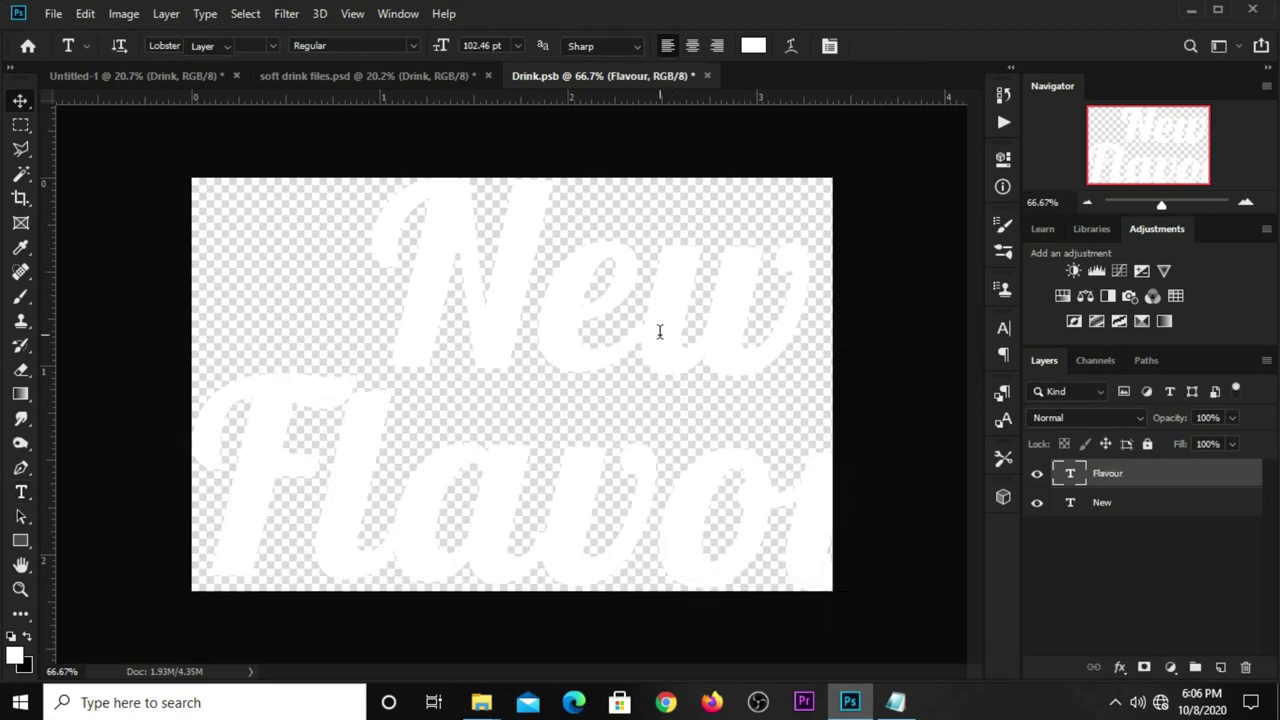
# Step: Scale the Flavor text down to fit the canvas and nudge it right
pyautogui.hotkey('ctrl', 't')
pyautogui.scroll(-2, 684, 360)
pyautogui.moveTo(846, 551); pyautogui.dragTo(660, 487)
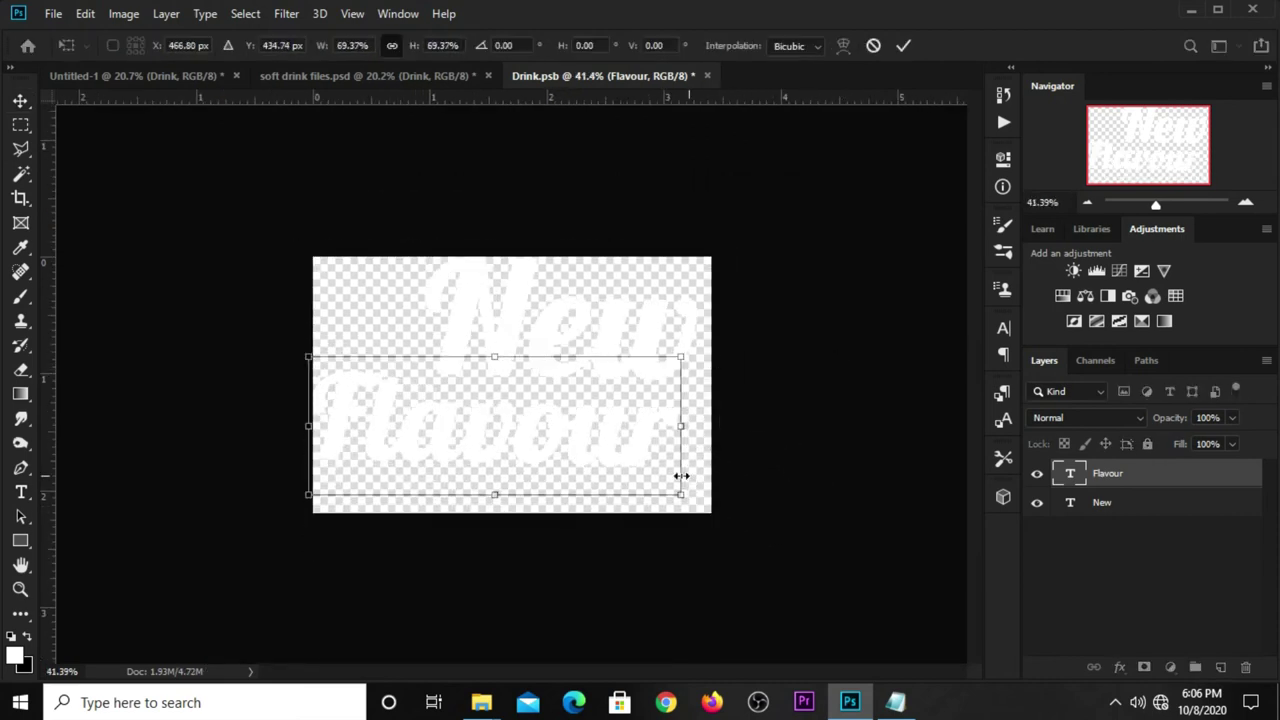
pyautogui.scroll(1, 620, 465)
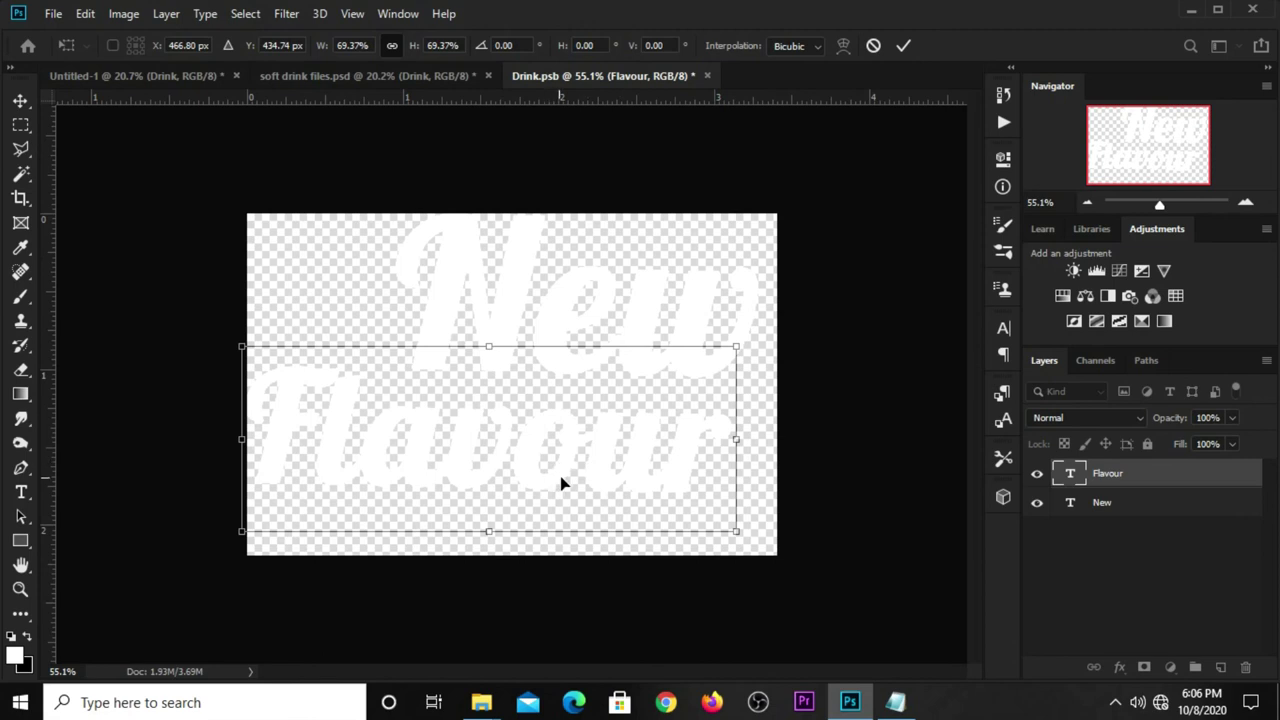
pyautogui.moveTo(561, 484); pyautogui.dragTo(575, 477)
pyautogui.press('Return')
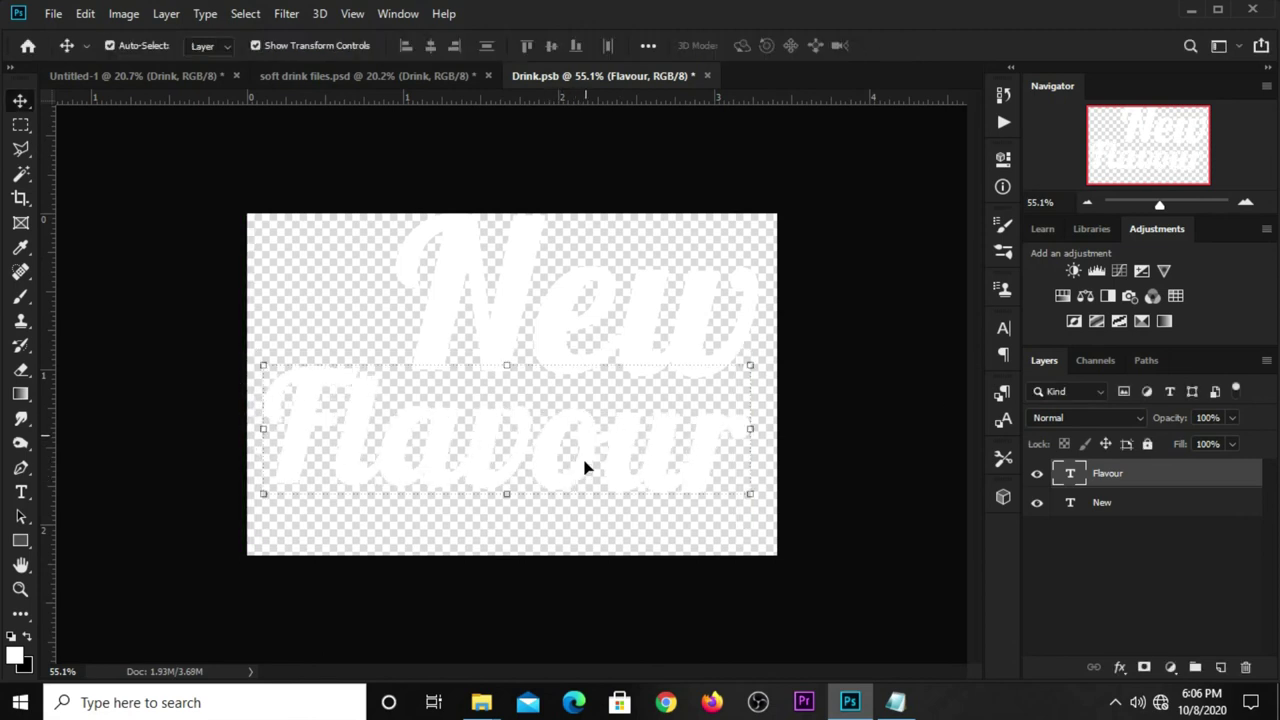
# Step: Scale the New text to about 88.6% and move it left and up
pyautogui.click(590, 325)
pyautogui.moveTo(477, 288); pyautogui.dragTo(354, 285)
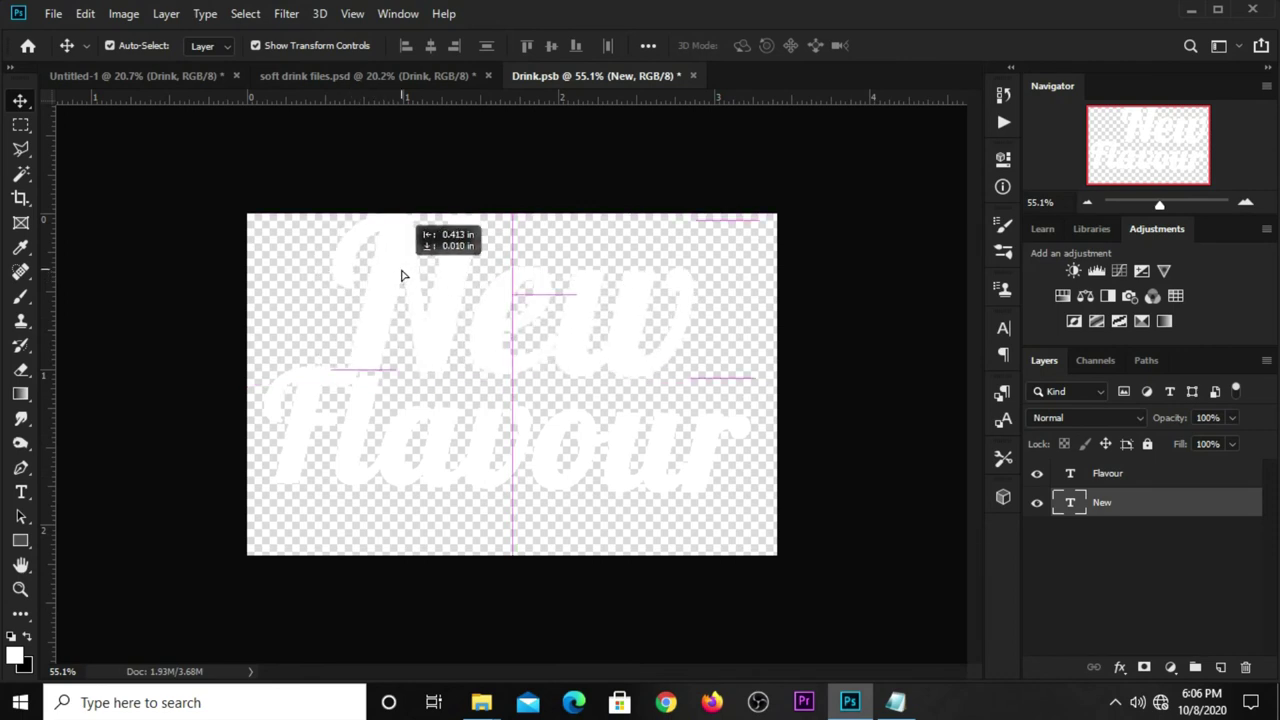
pyautogui.moveTo(354, 285); pyautogui.dragTo(412, 270)
pyautogui.hotkey('ctrl', 't')
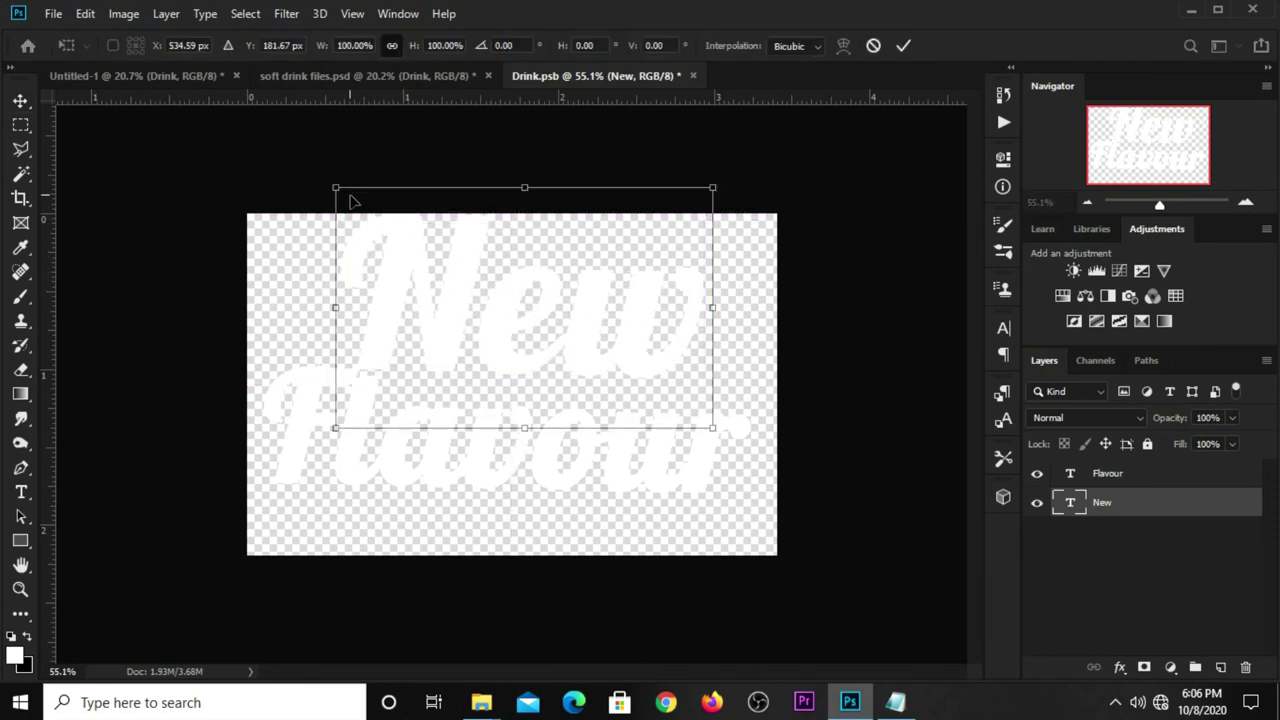
pyautogui.moveTo(333, 184); pyautogui.dragTo(379, 211)
pyautogui.moveTo(468, 327)
pyautogui.mouseDown()
pyautogui.moveTo(438, 313)
pyautogui.moveTo(439, 333)
pyautogui.mouseUp()
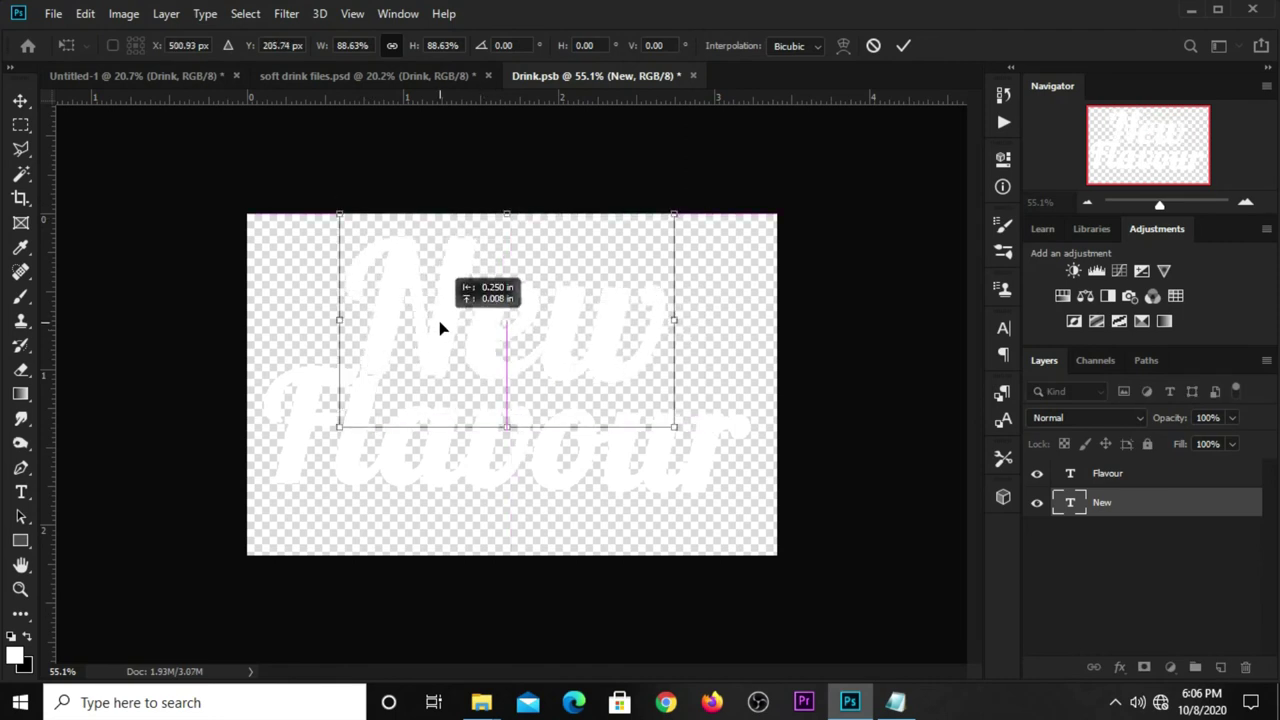
pyautogui.click(901, 47)
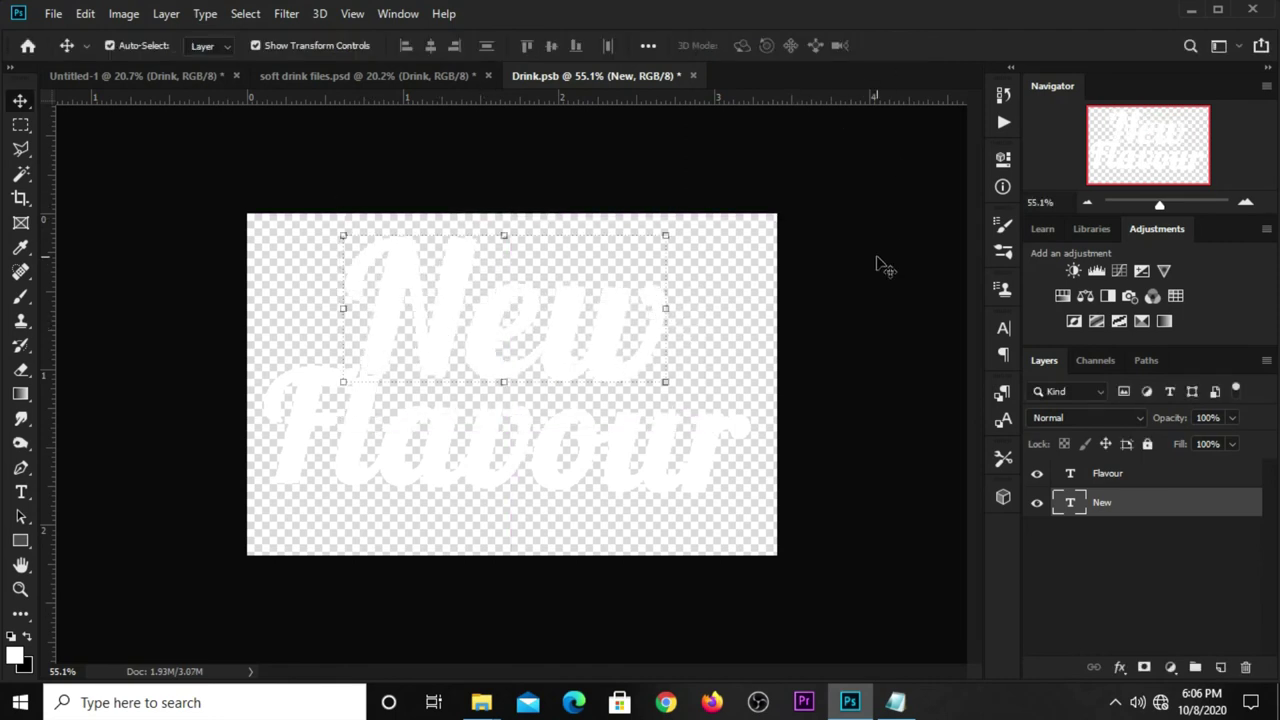
# Step: Fine-tune the Flavor and New positions, then close Drink.psb
pyautogui.click(525, 458)
pyautogui.moveTo(479, 453); pyautogui.dragTo(486, 457)
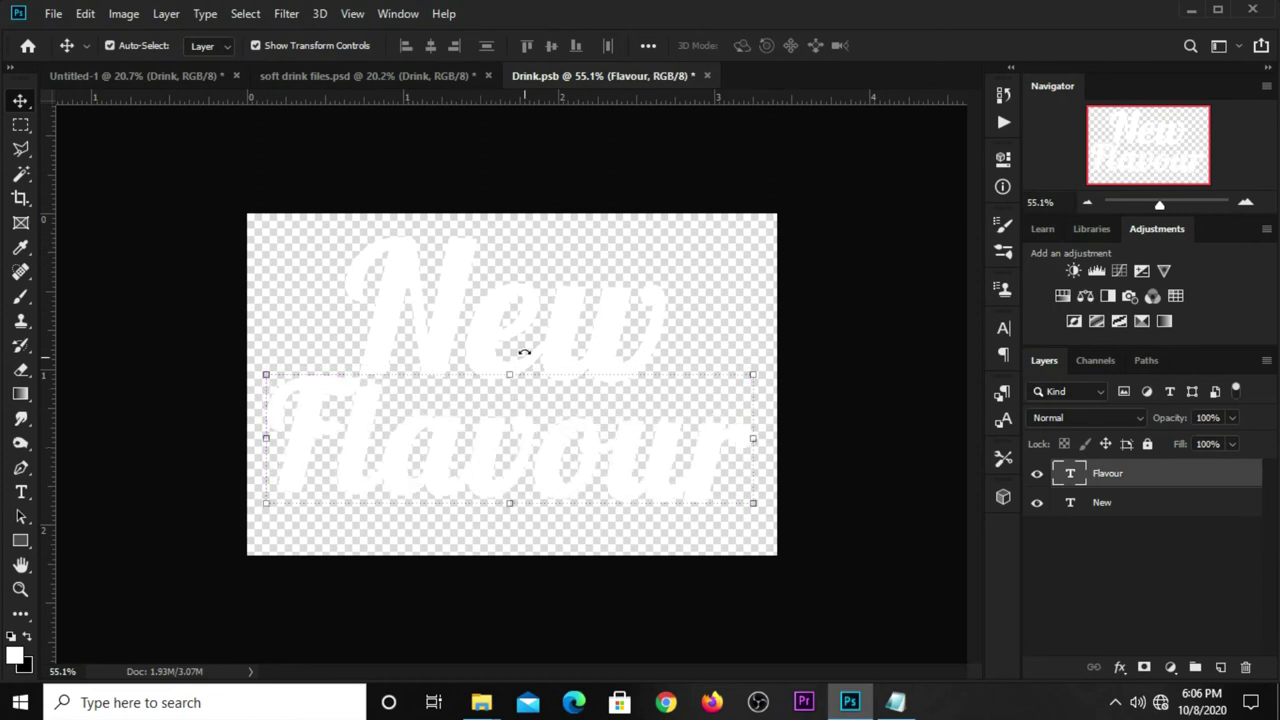
pyautogui.moveTo(497, 323); pyautogui.dragTo(481, 318)
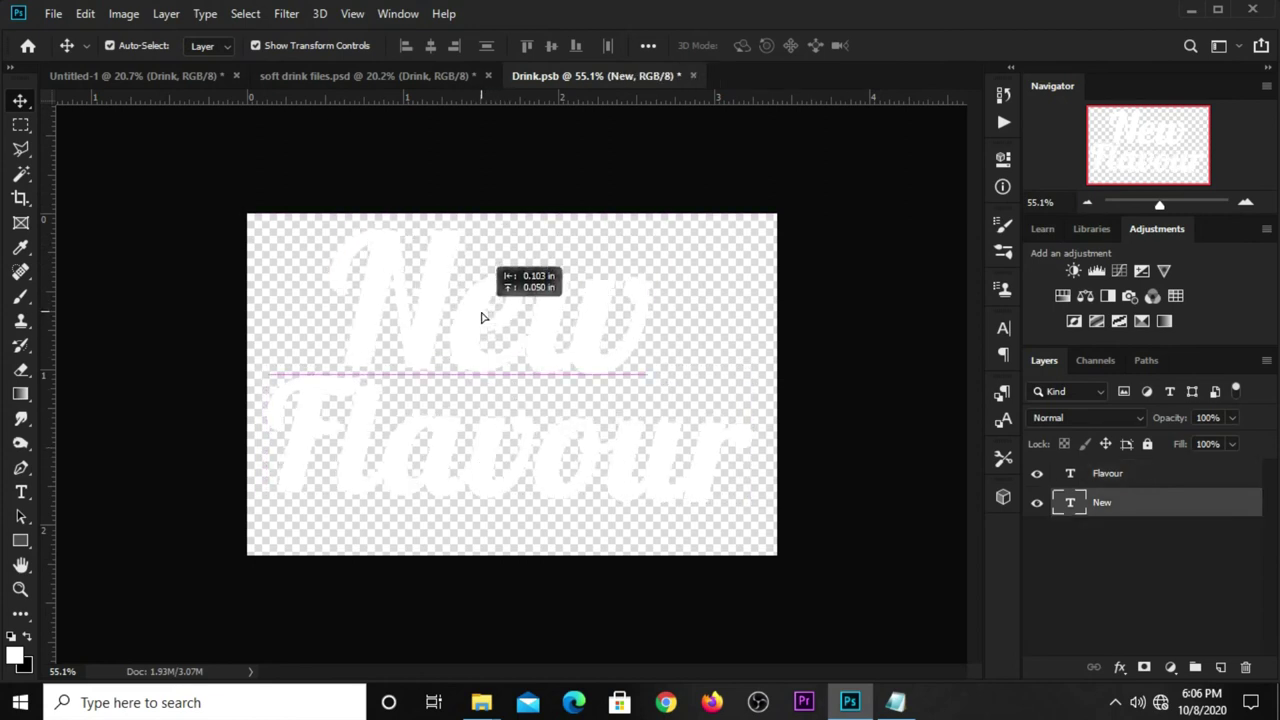
pyautogui.click(692, 76)
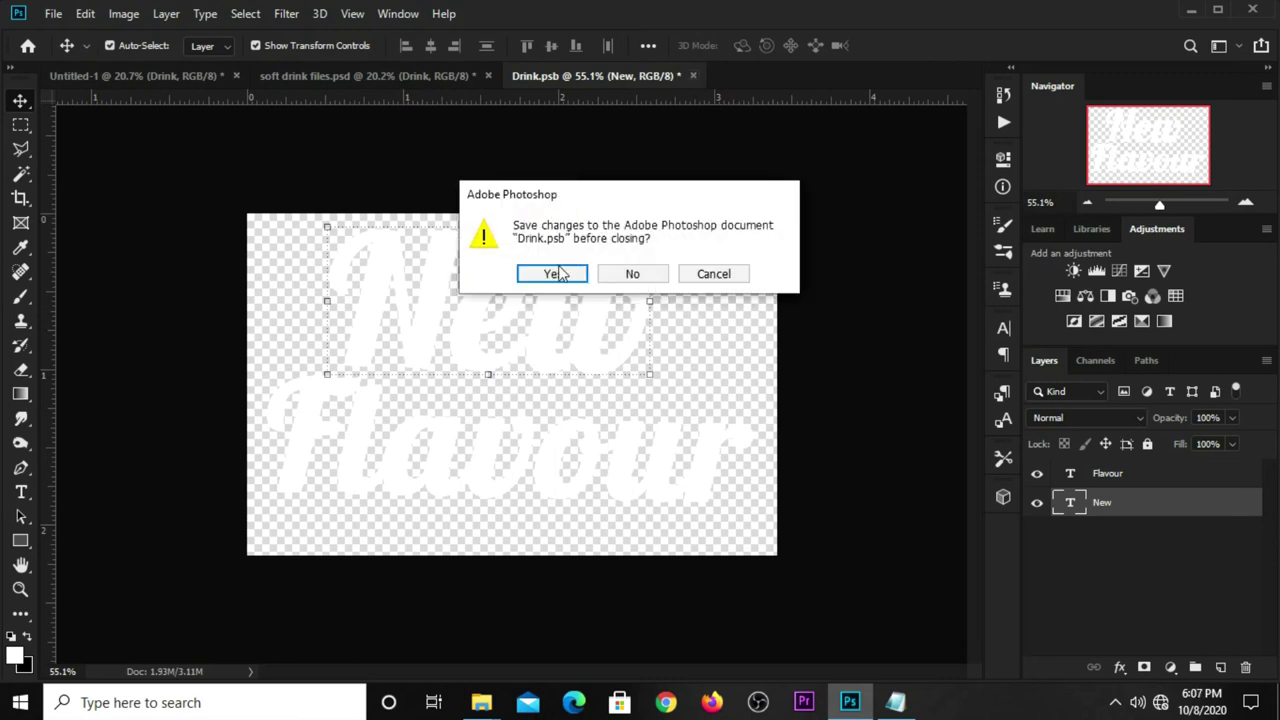
# Step: Save Drink.psb, then shrink New Flavour to about 43%, tilt it about -9° and place it top-right
pyautogui.click(557, 273)
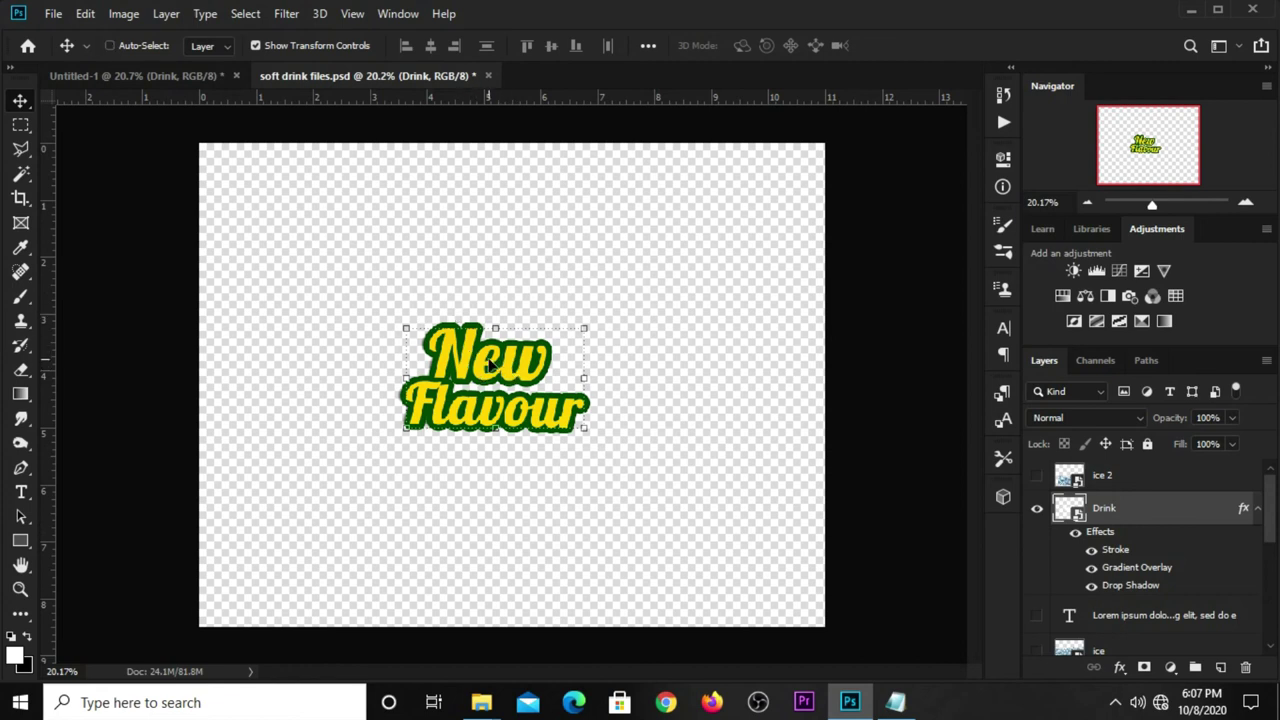
pyautogui.click(175, 78)
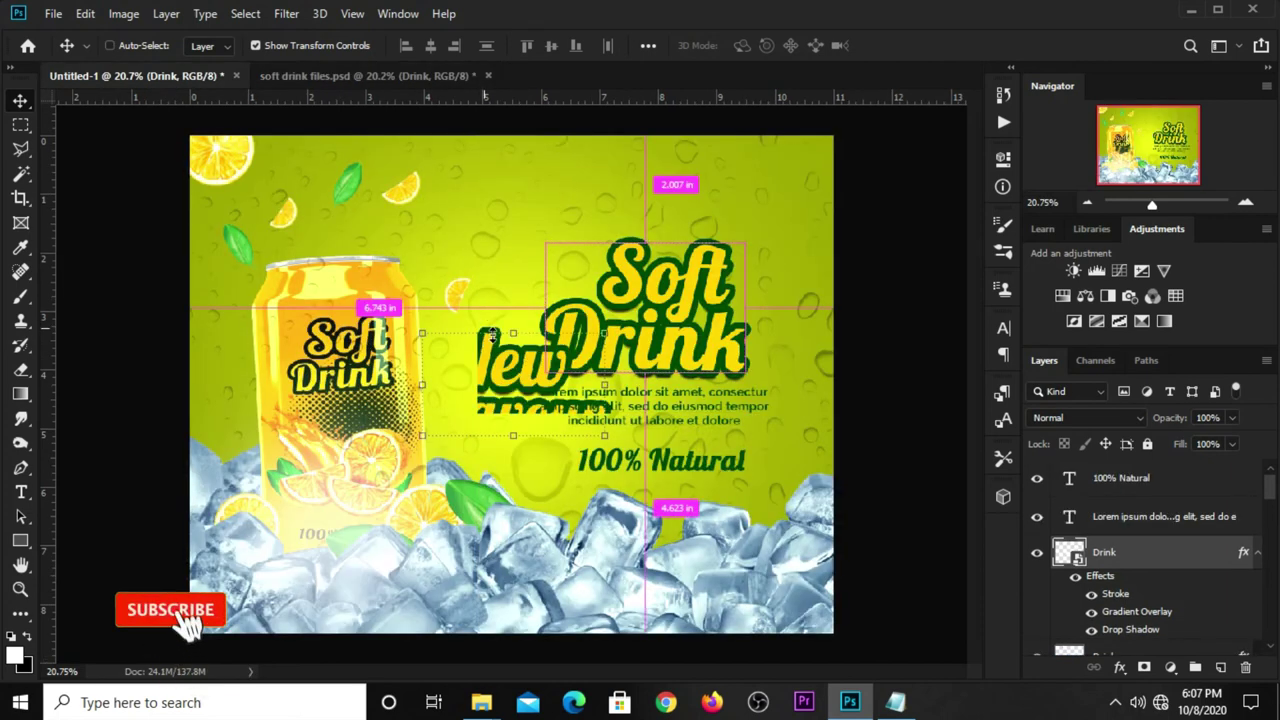
pyautogui.hotkey('ctrl', 't')
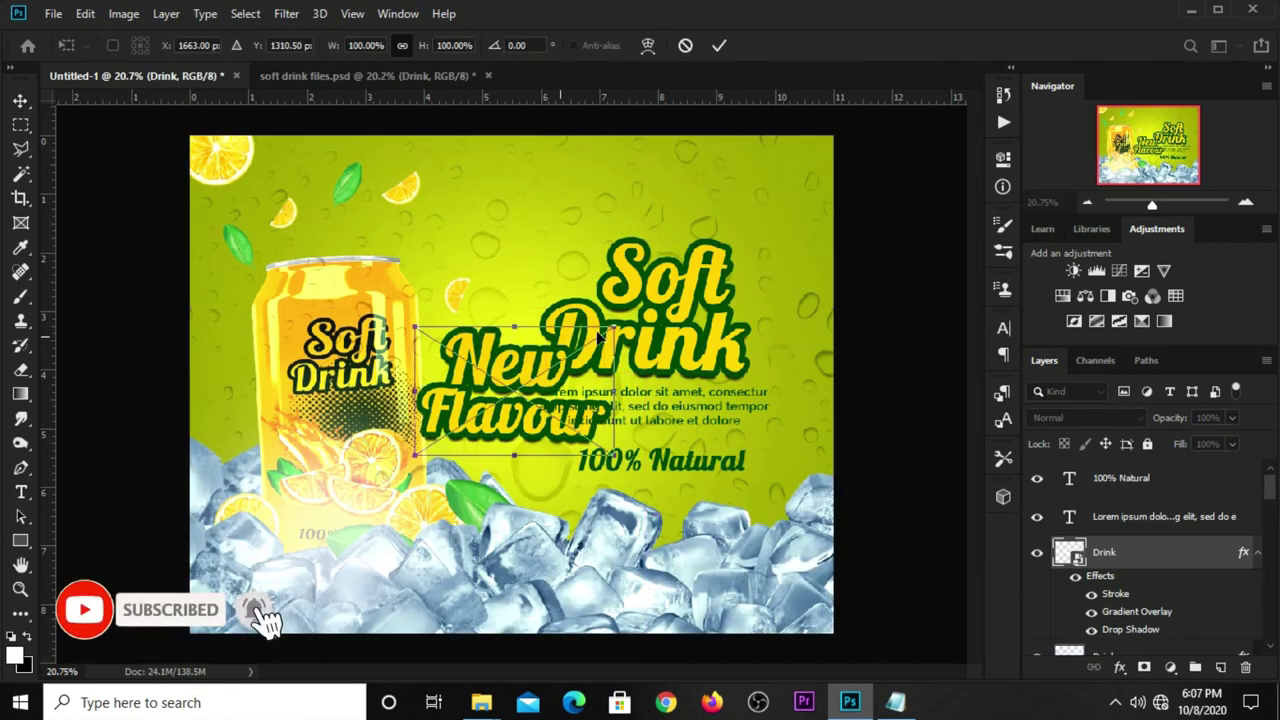
pyautogui.moveTo(605, 332)
pyautogui.mouseDown()
pyautogui.moveTo(503, 404)
pyautogui.moveTo(752, 176)
pyautogui.mouseUp()
pyautogui.moveTo(790, 131); pyautogui.dragTo(776, 147)
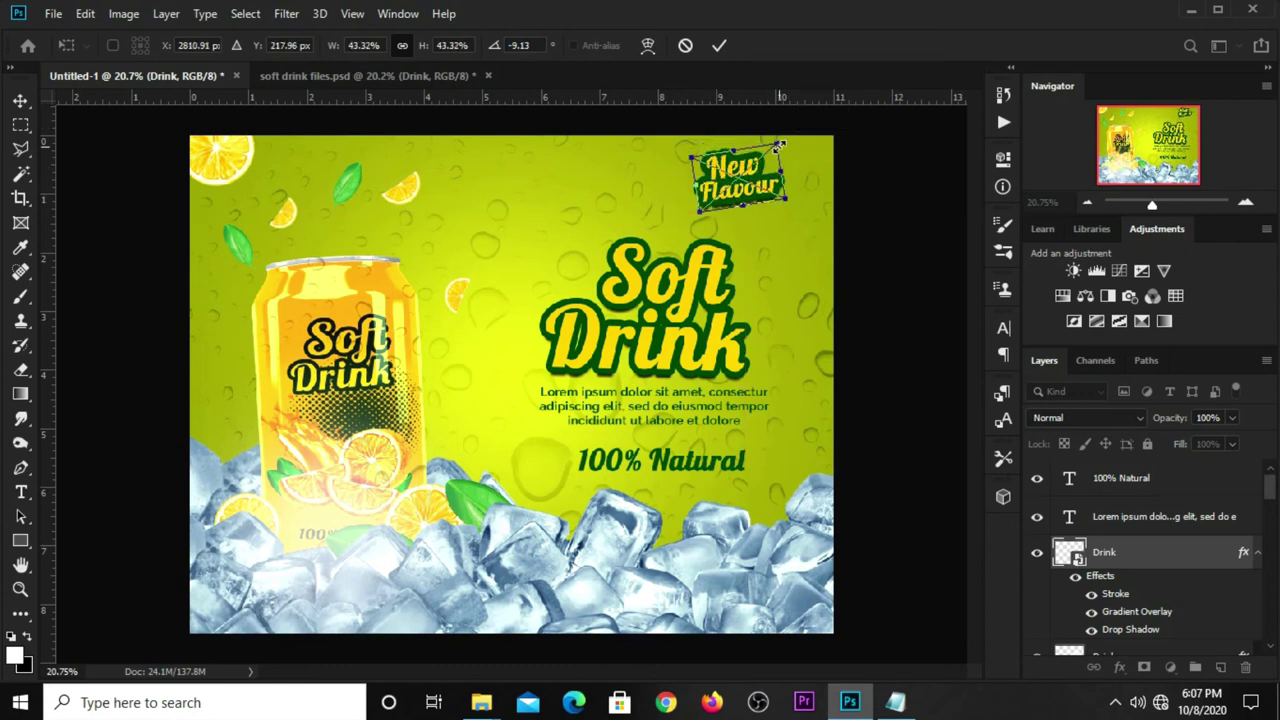
pyautogui.press('Return')
pyautogui.click(860, 245)
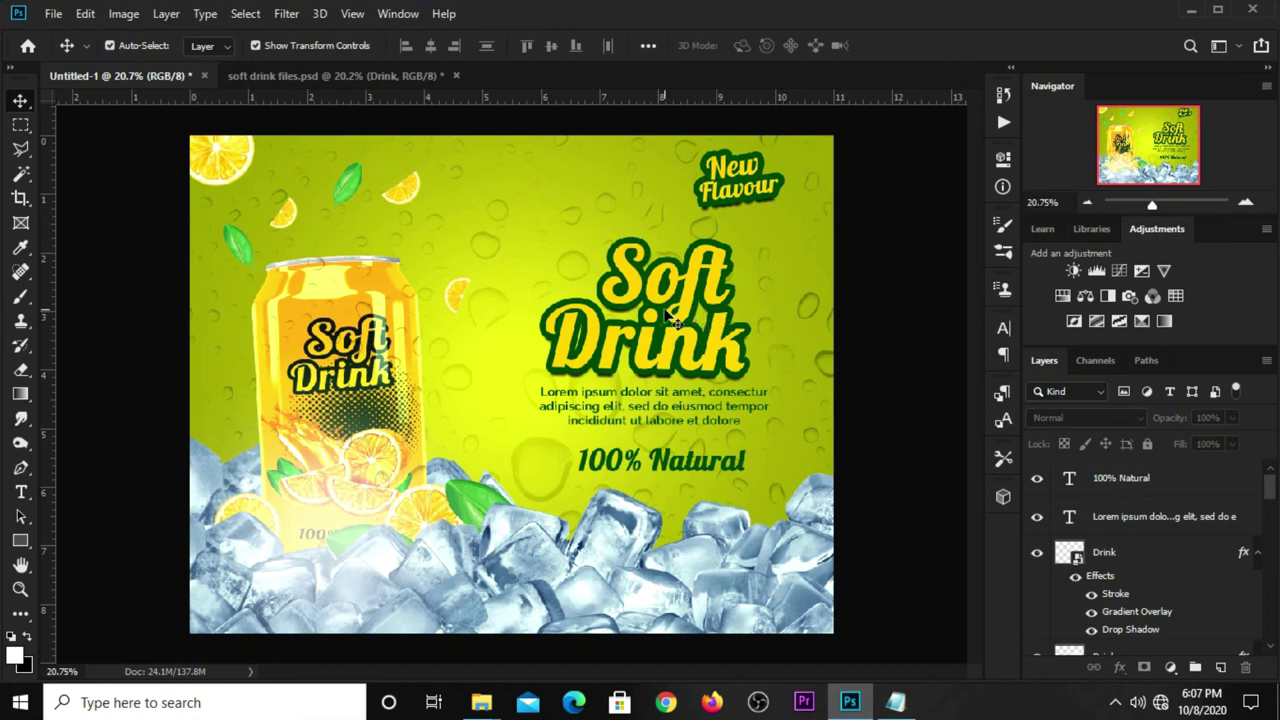
# Step: Nudge the Lorem ipsum paragraph slightly lower with Shift+Down
pyautogui.hotkey('alt', ',')
pyautogui.click(610, 338)
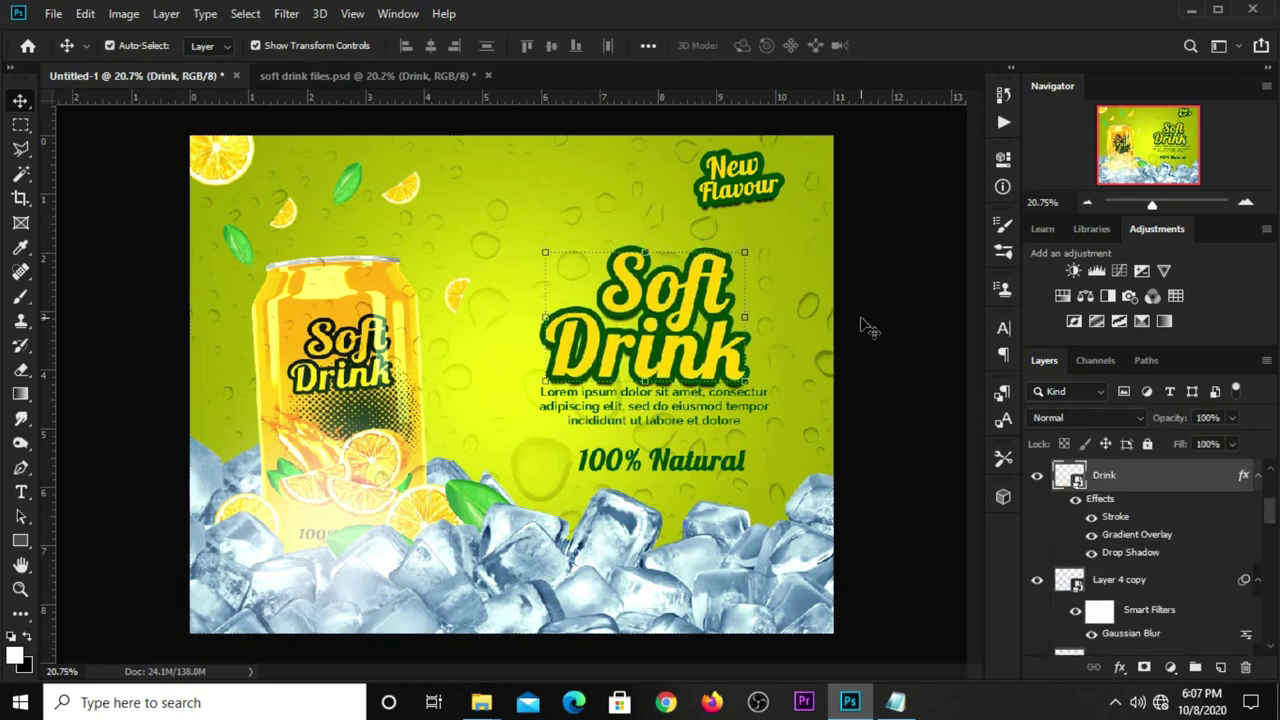
pyautogui.click(656, 408)
pyautogui.hotkey('shift', 'Down')
pyautogui.hotkey('shift', 'Down')
pyautogui.hotkey('shift', 'Down')
pyautogui.hotkey('shift', 'Down')
pyautogui.hotkey('shift', 'Down')
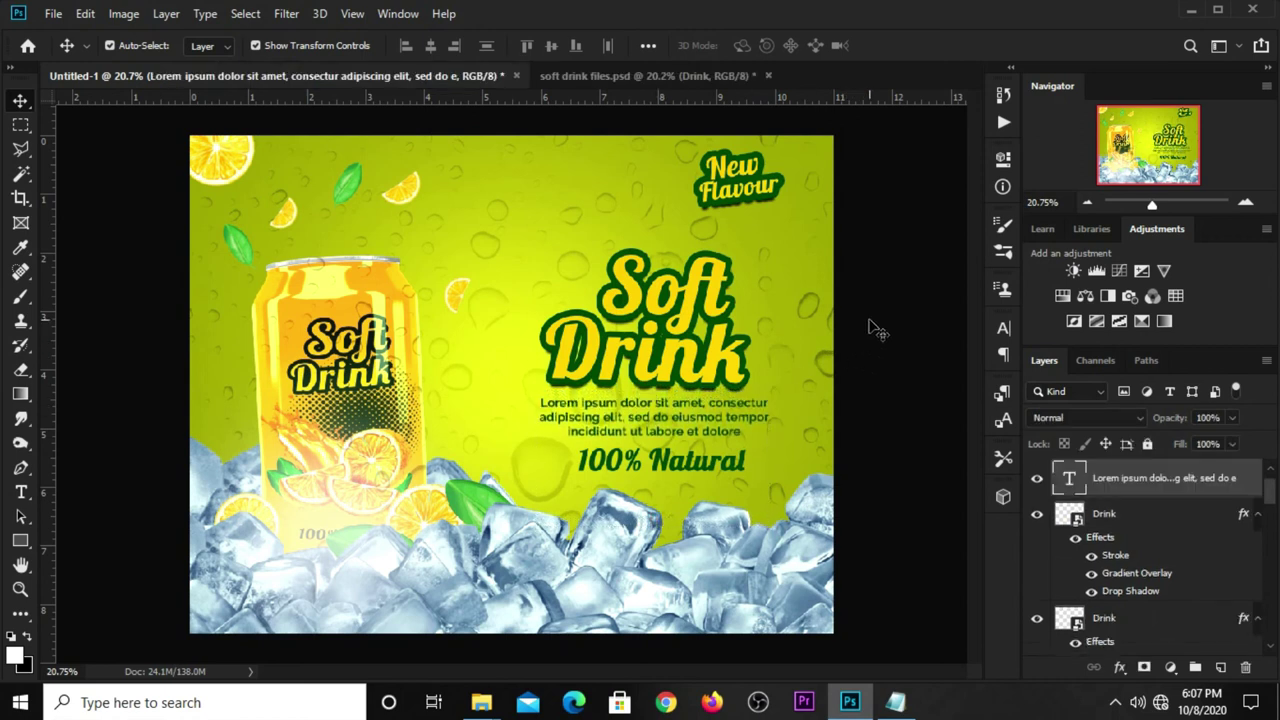
pyautogui.click(870, 326)
# Step: Lock all on Layer 1 so it can't be edited
pyautogui.click(742, 184)
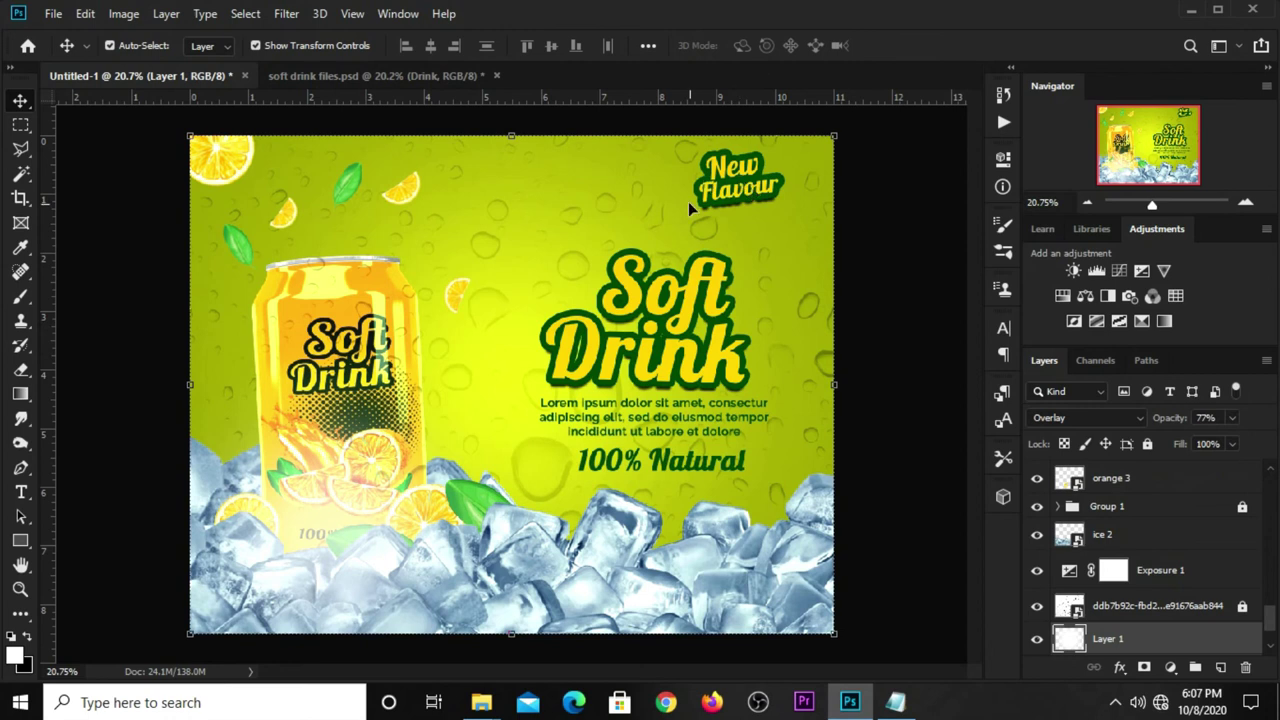
pyautogui.scroll(-2, 1098, 597)
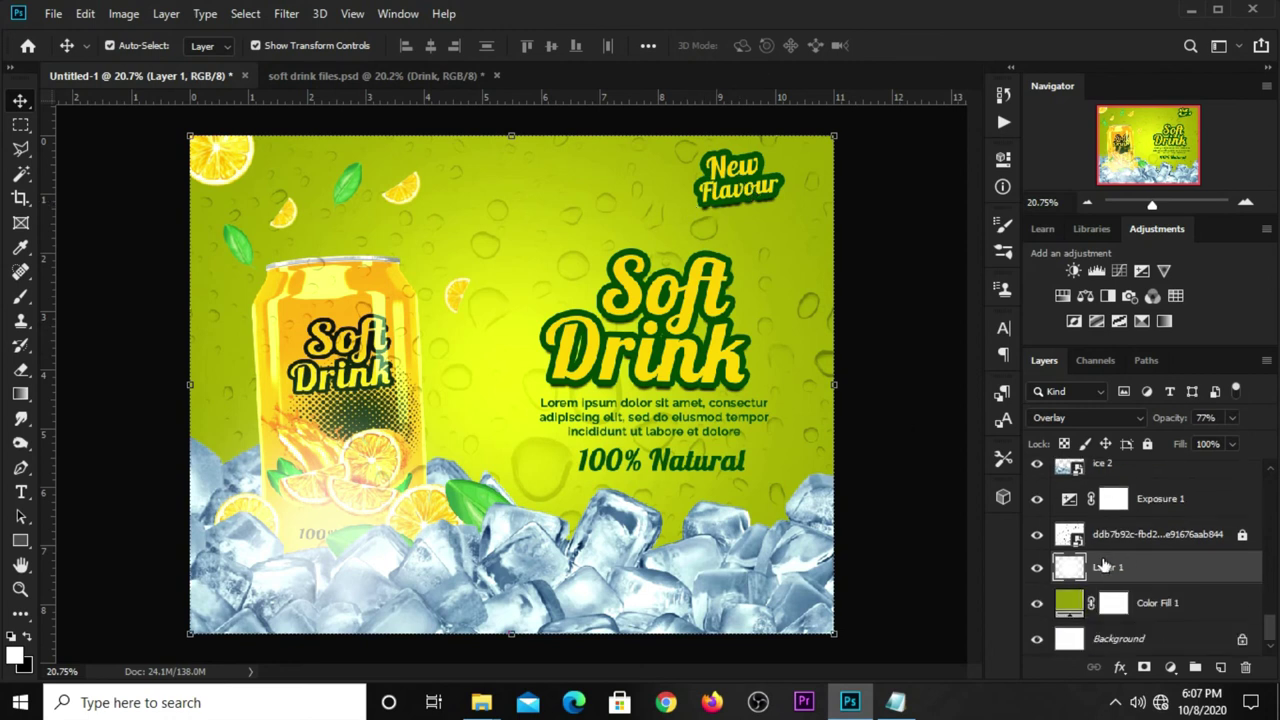
pyautogui.click(1150, 444)
pyautogui.click(860, 385)
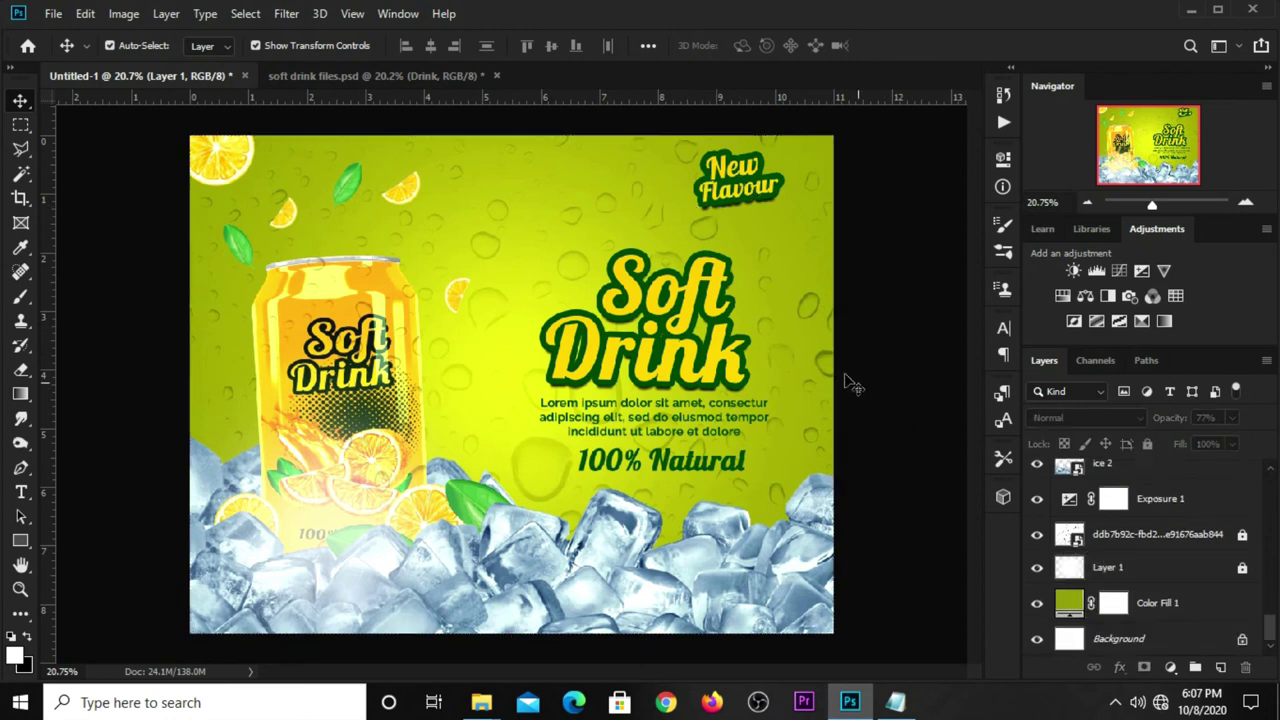
pyautogui.click(738, 192)
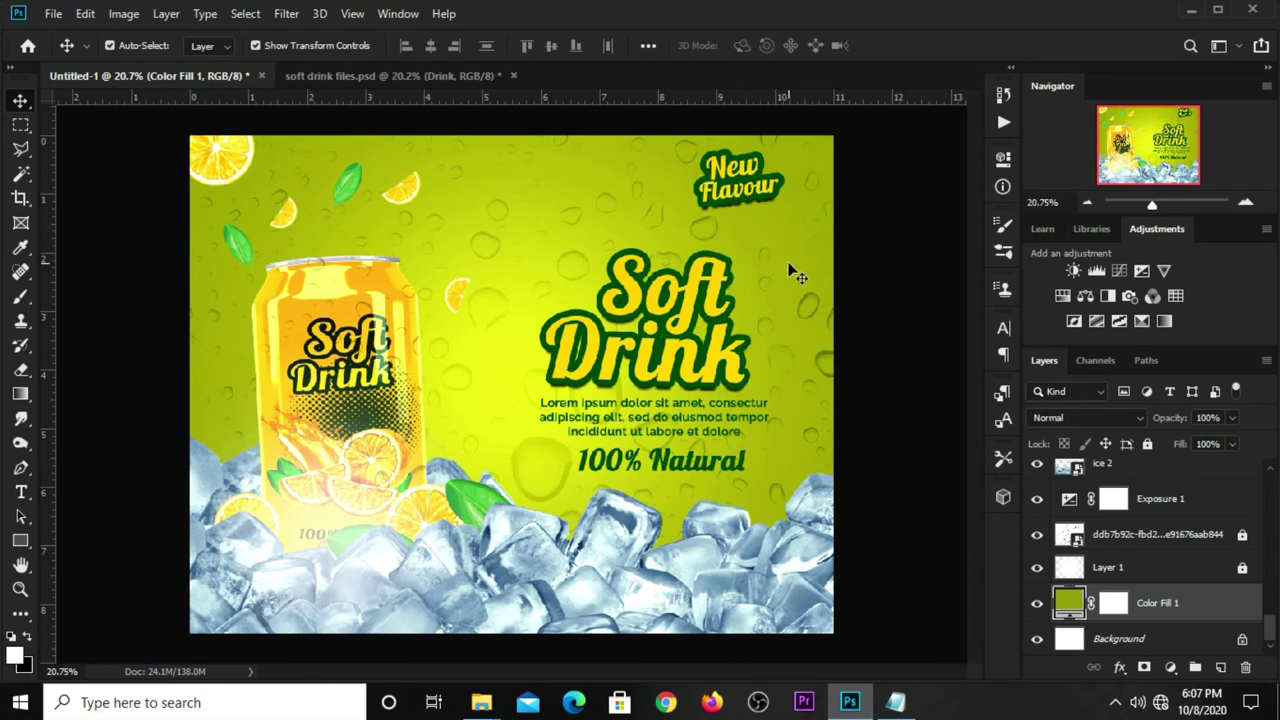
# Step: Switch to the Brush tool and decline rasterizing the Layer 4 copy smart object
pyautogui.click(20, 297)
pyautogui.click(67, 300)
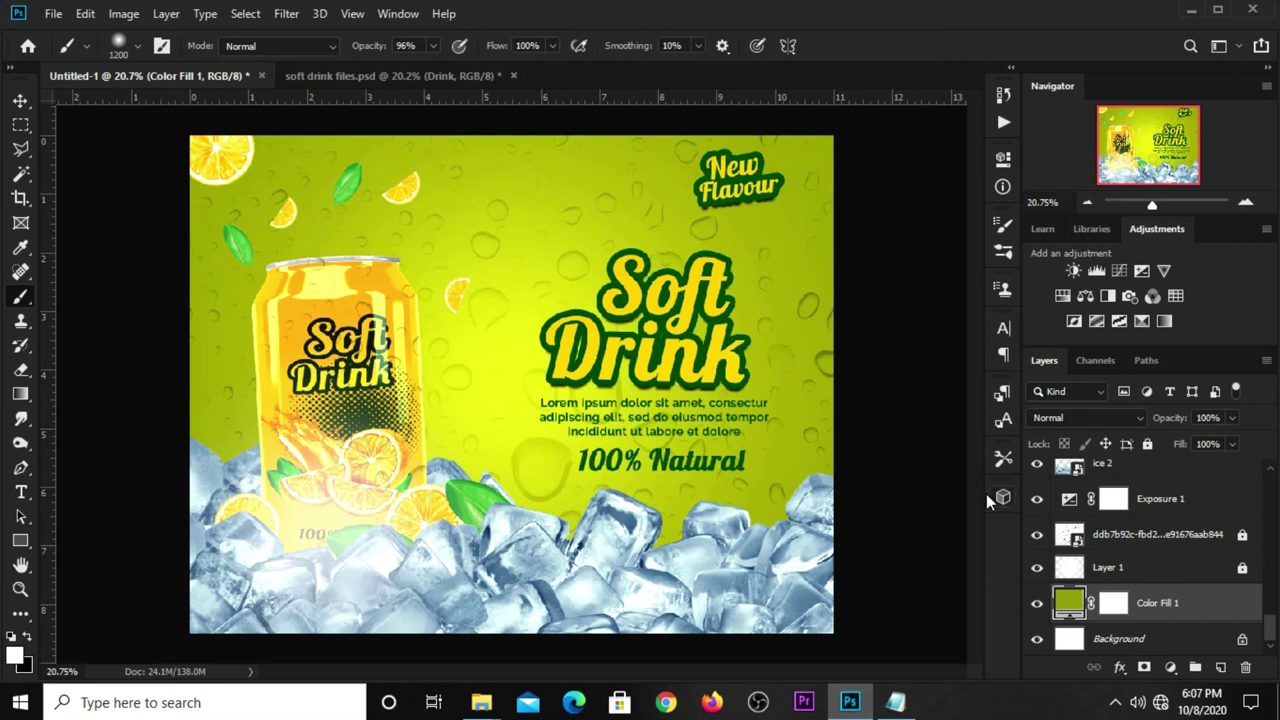
pyautogui.scroll(2, 1177, 553)
pyautogui.scroll(3, 1177, 551)
pyautogui.scroll(3, 1170, 540)
pyautogui.scroll(3, 1155, 500)
pyautogui.click(1148, 486)
pyautogui.scroll(3, 1140, 487)
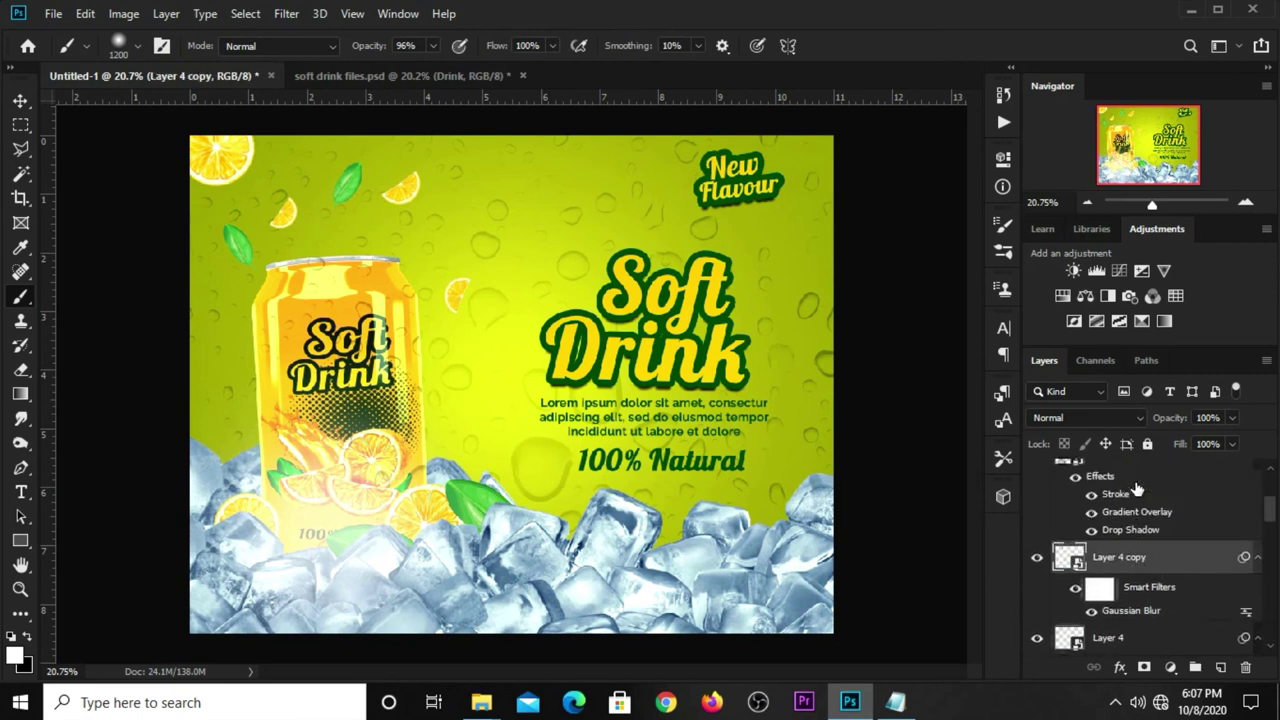
pyautogui.scroll(2, 1137, 488)
pyautogui.click(905, 509)
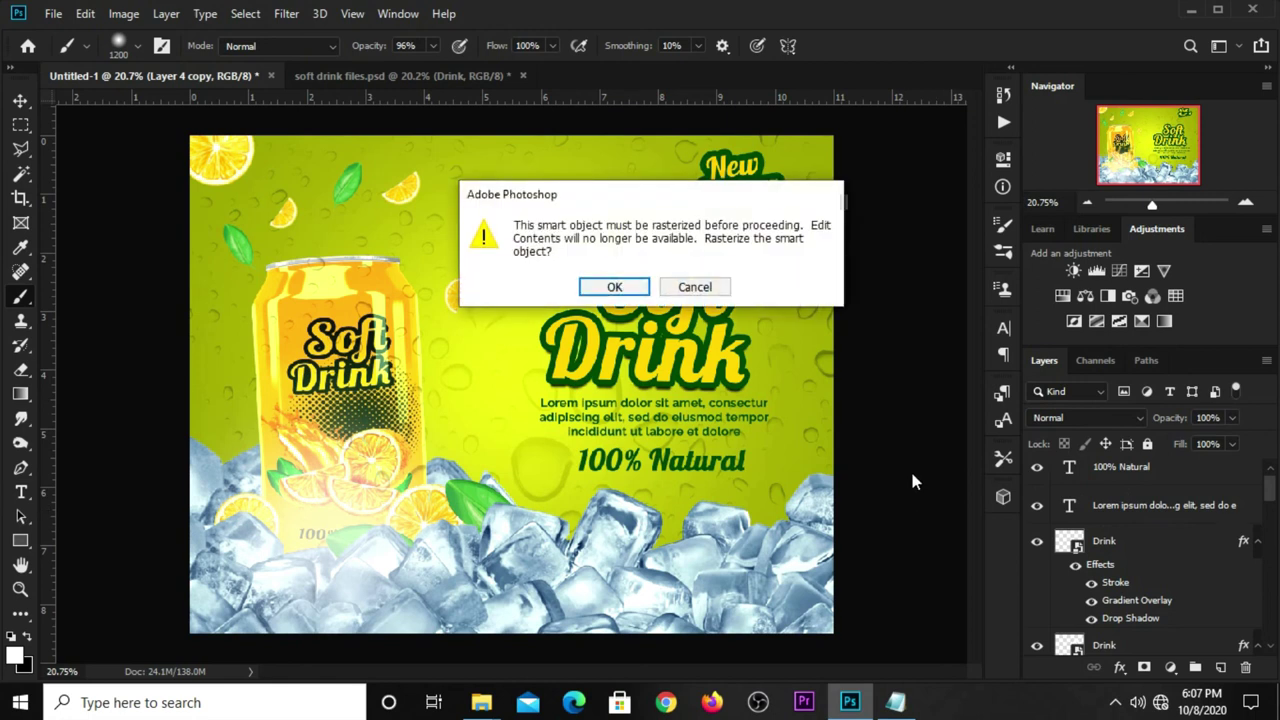
pyautogui.click(720, 288)
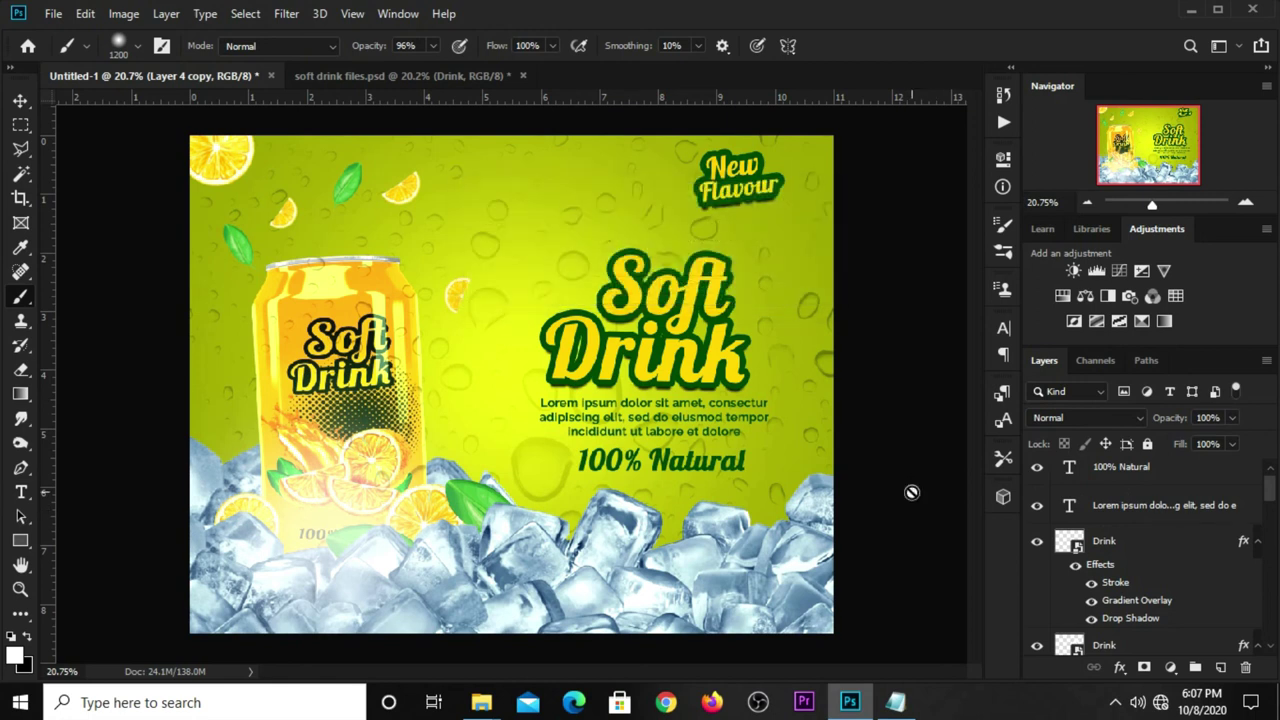
pyautogui.scroll(1, 1163, 568)
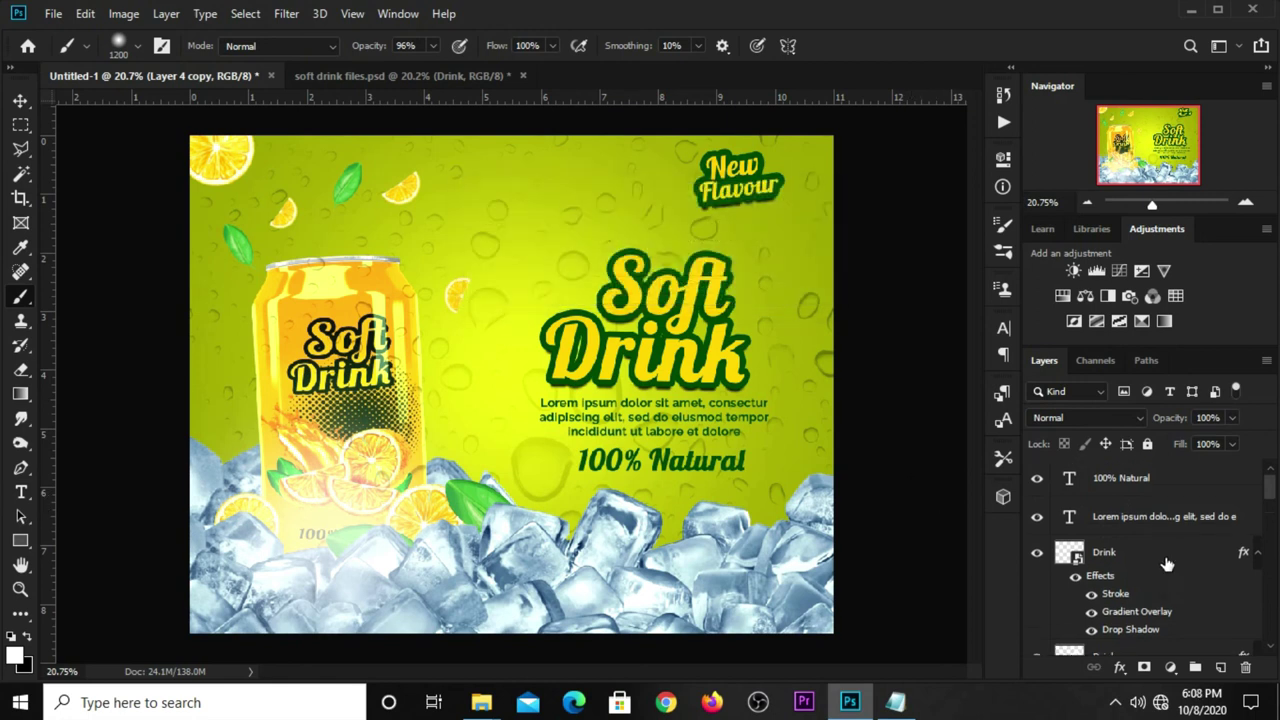
# Step: Add an empty Layer 5 above Layer 4 copy and enlarge the brush to 2000 px
pyautogui.click(1226, 667)
pyautogui.scroll(-3, 1166, 565)
pyautogui.scroll(-2, 1150, 560)
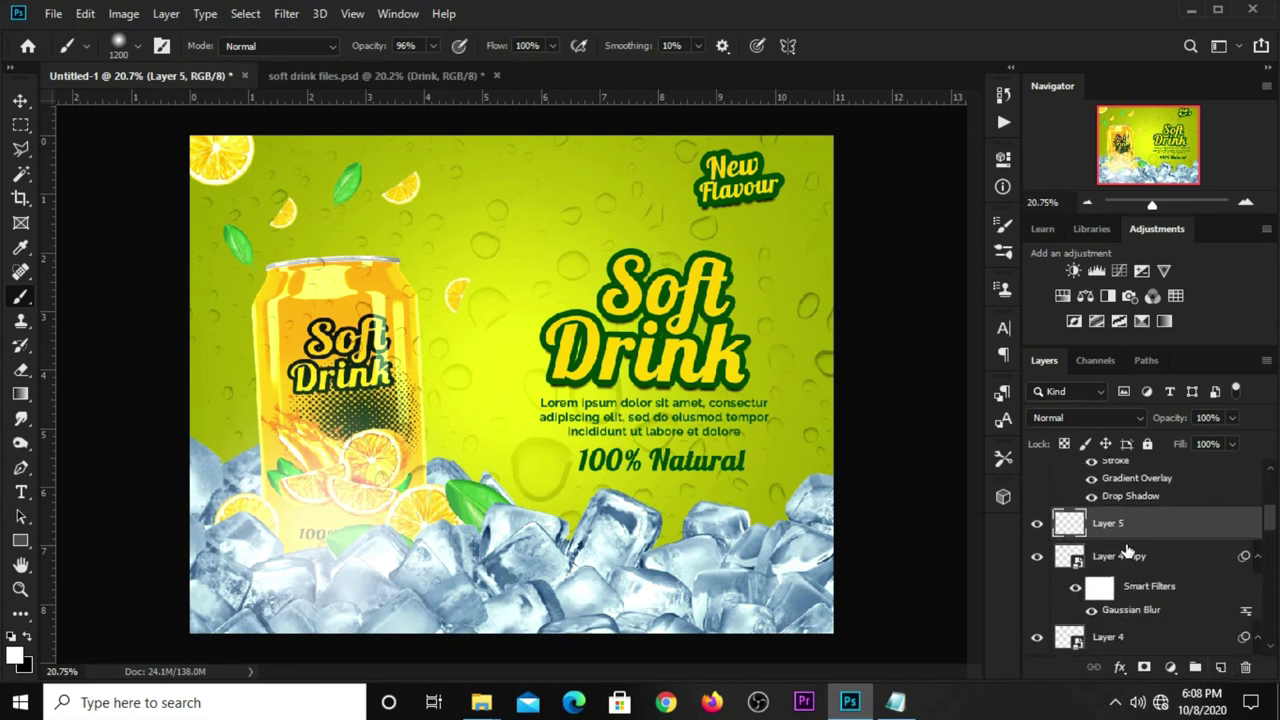
pyautogui.click(1036, 523)
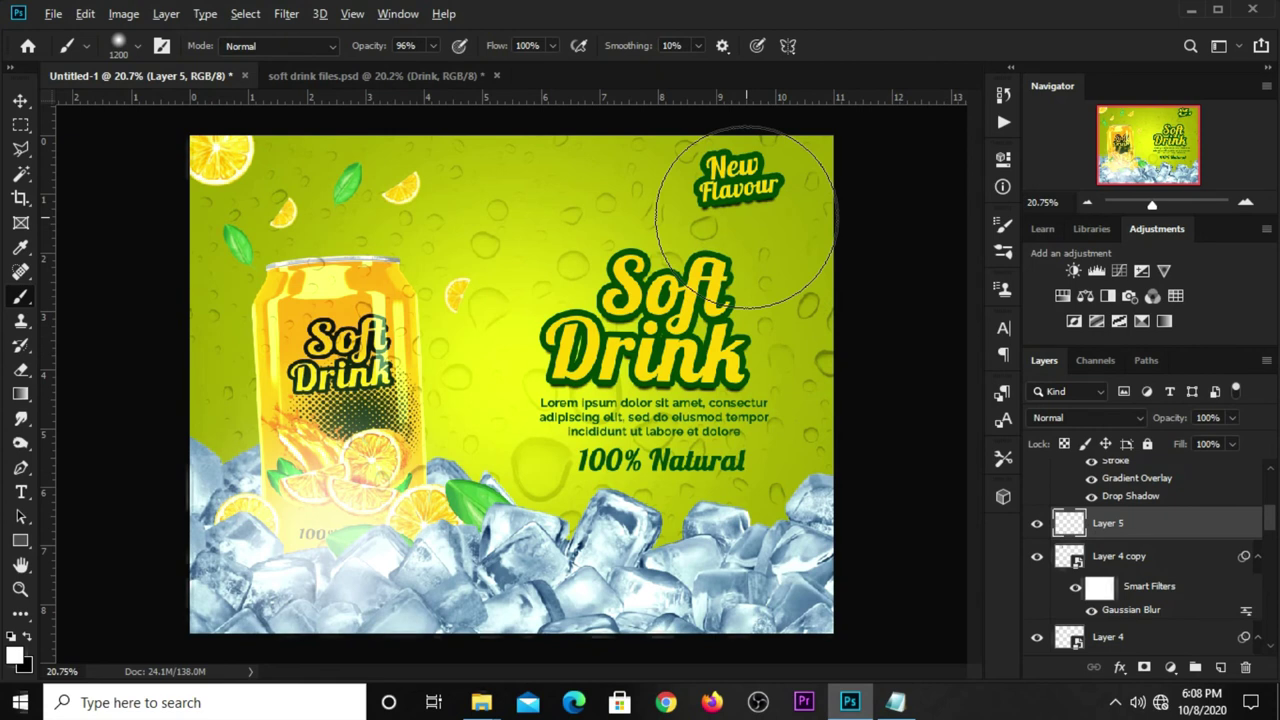
pyautogui.press(']')
pyautogui.press(']')
pyautogui.press(']')
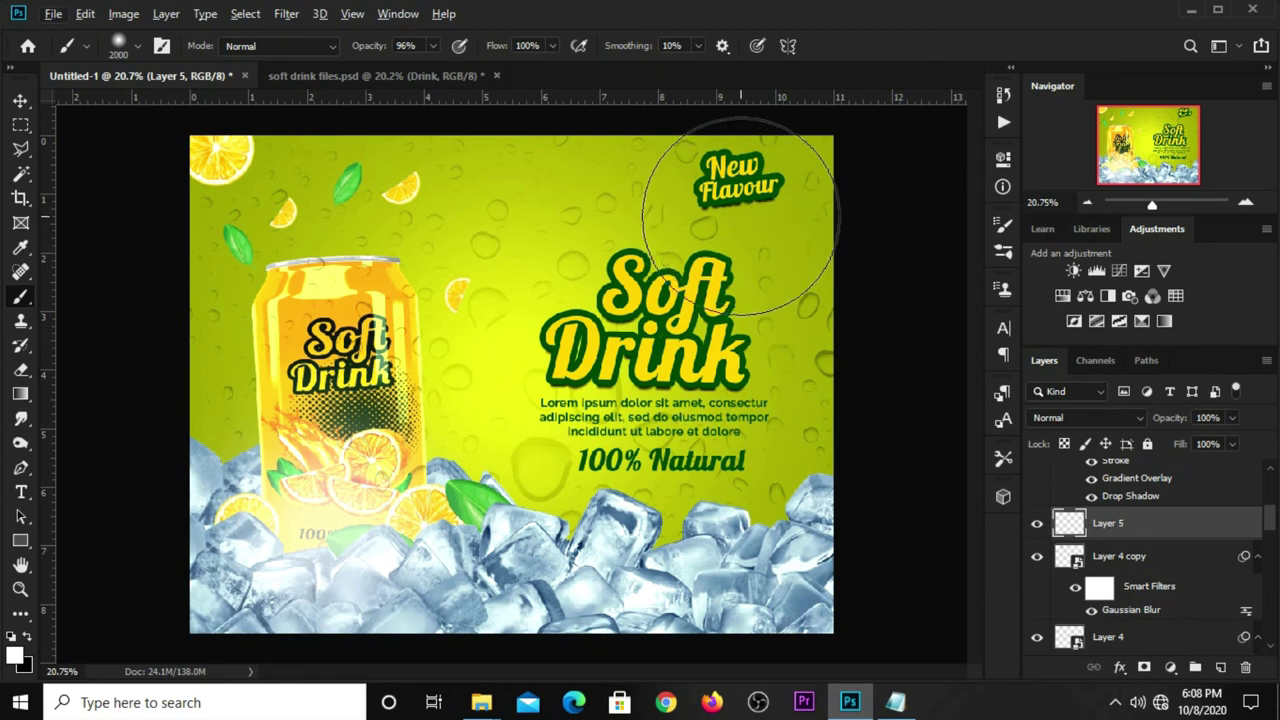
# Step: Copy the yellow hex code fcfc2a from the Notepad notes back into Photoshop
pyautogui.click(895, 702)
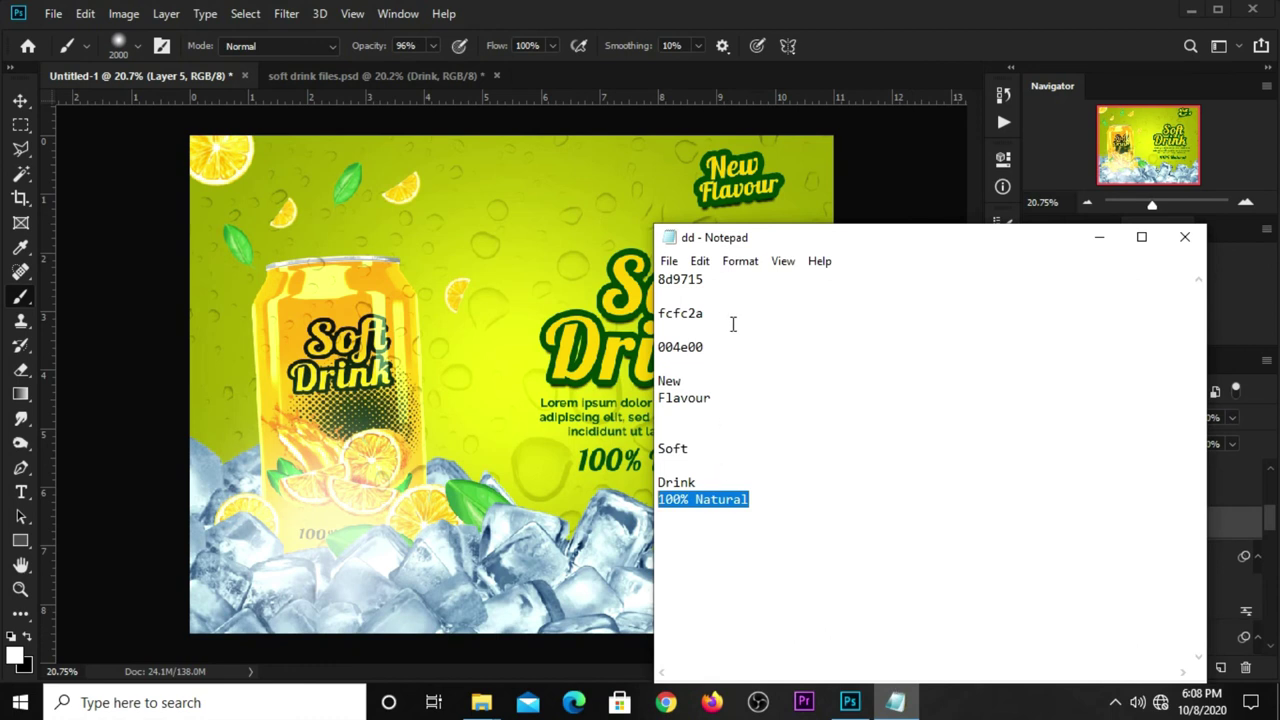
pyautogui.moveTo(708, 314); pyautogui.dragTo(660, 312)
pyautogui.rightClick(668, 312)
pyautogui.click(738, 370)
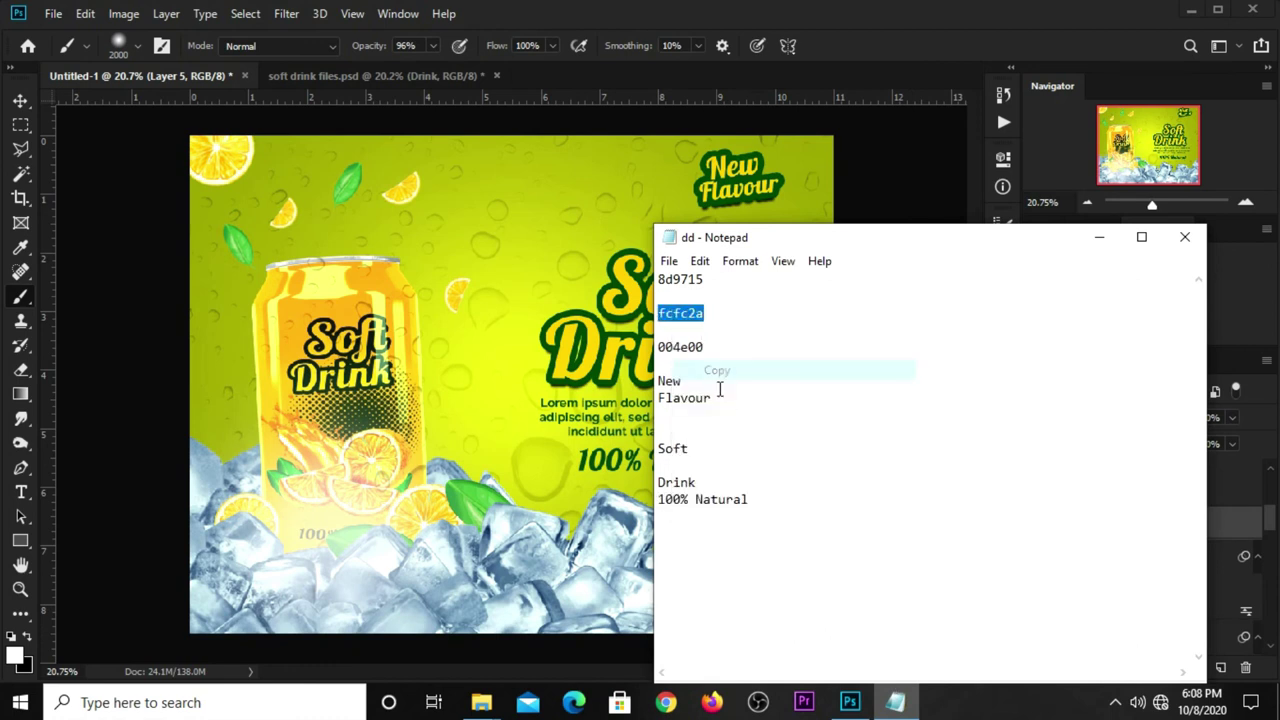
pyautogui.click(862, 47)
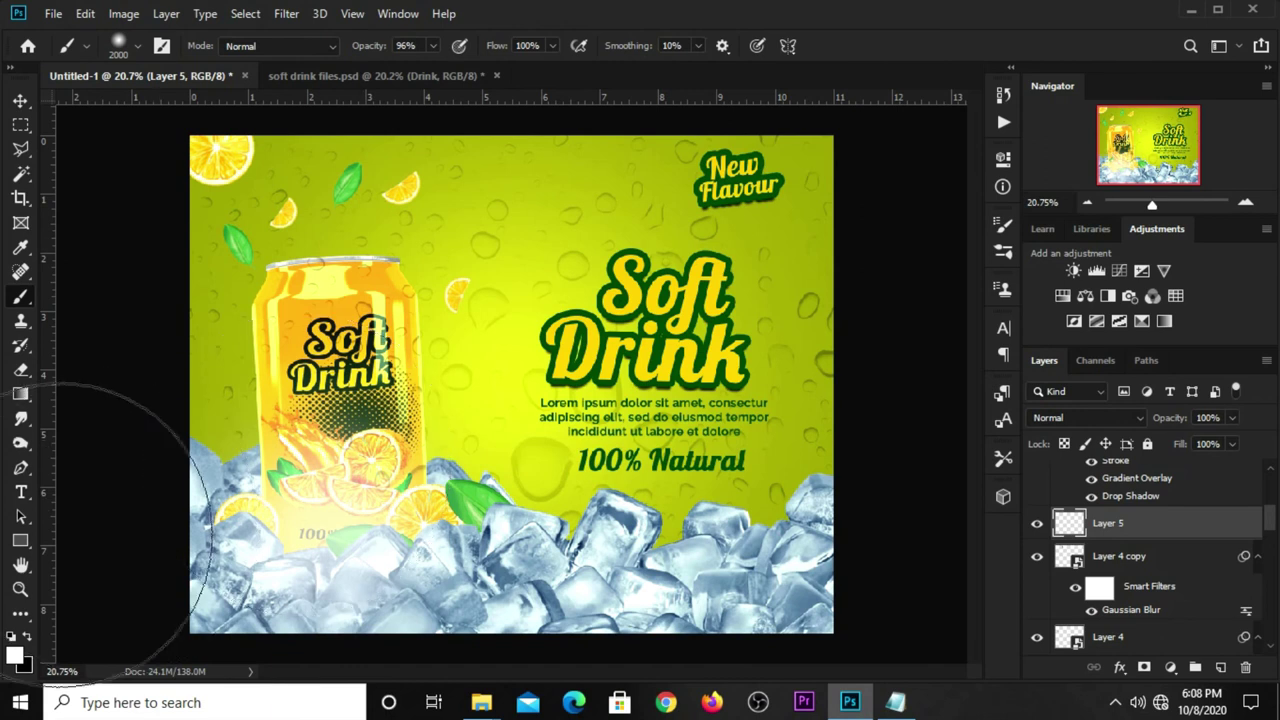
# Step: Set the foreground colour to fcfc2a and paint a yellow glow at the top right
pyautogui.click(14, 658)
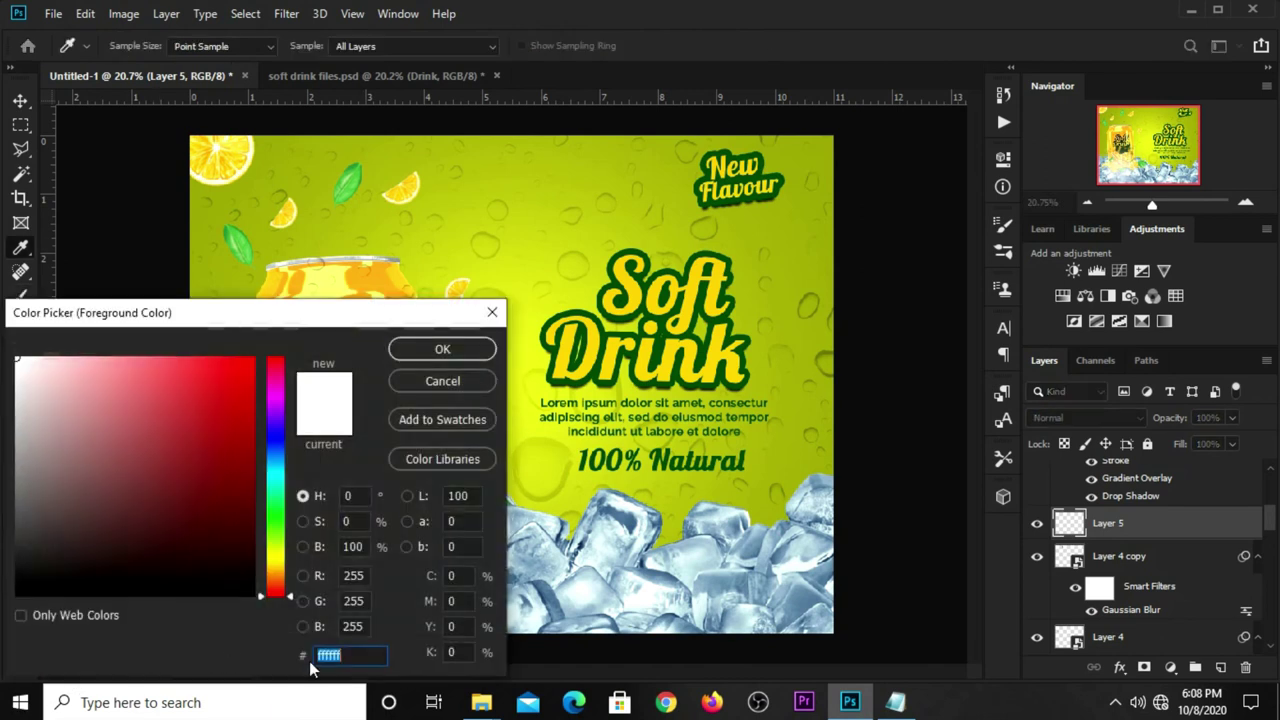
pyautogui.hotkey('ctrl', 'v')
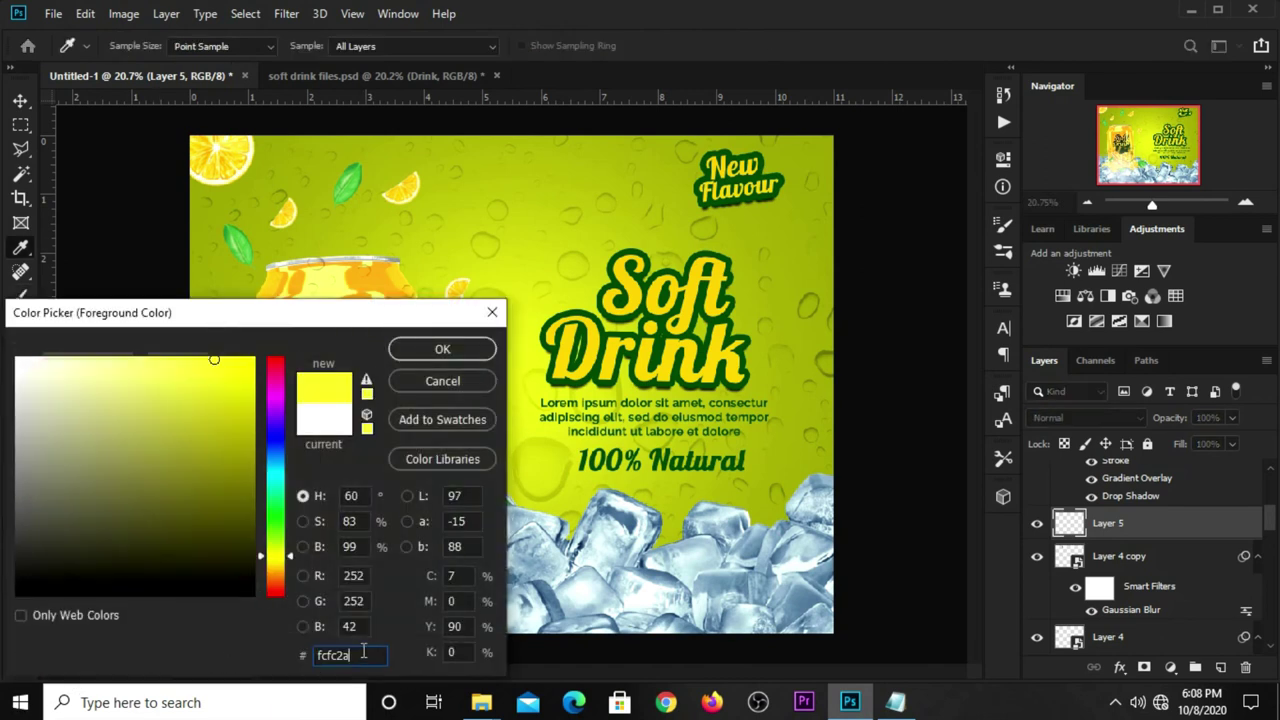
pyautogui.click(425, 350)
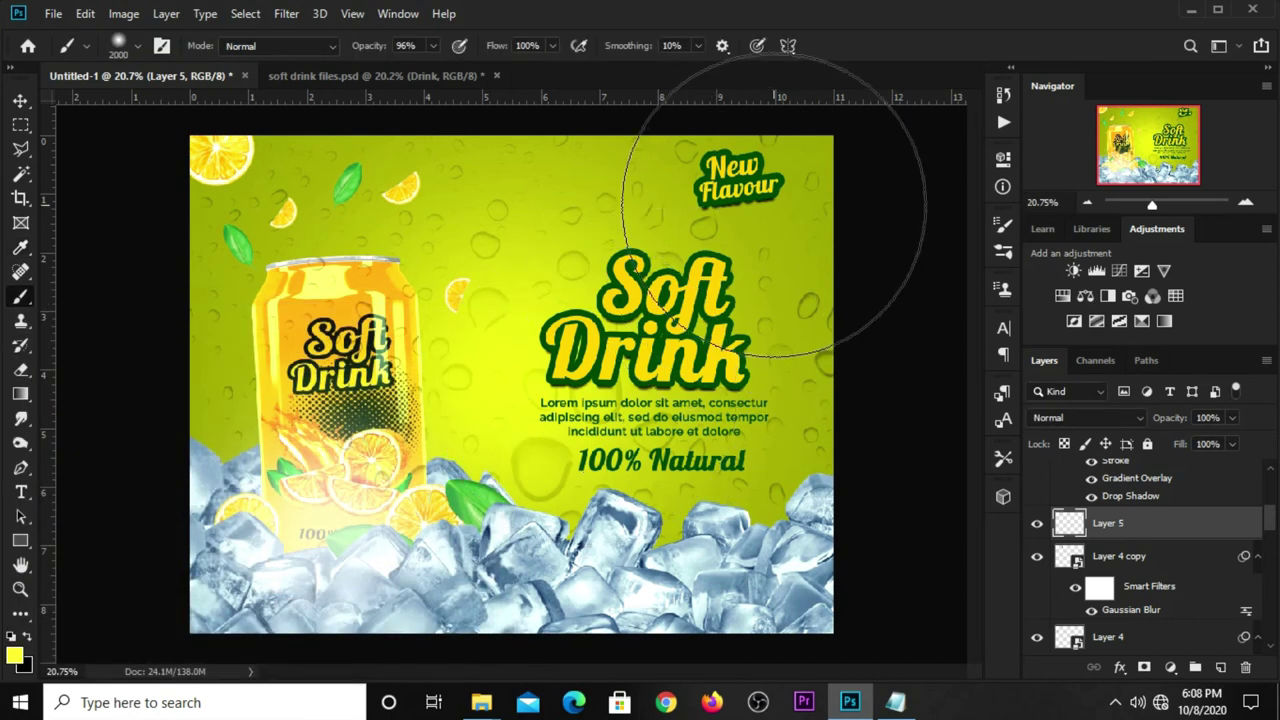
pyautogui.click(773, 207)
# Step: Set Layer 5 to Overlay blend mode at 42% opacity
pyautogui.press('v')
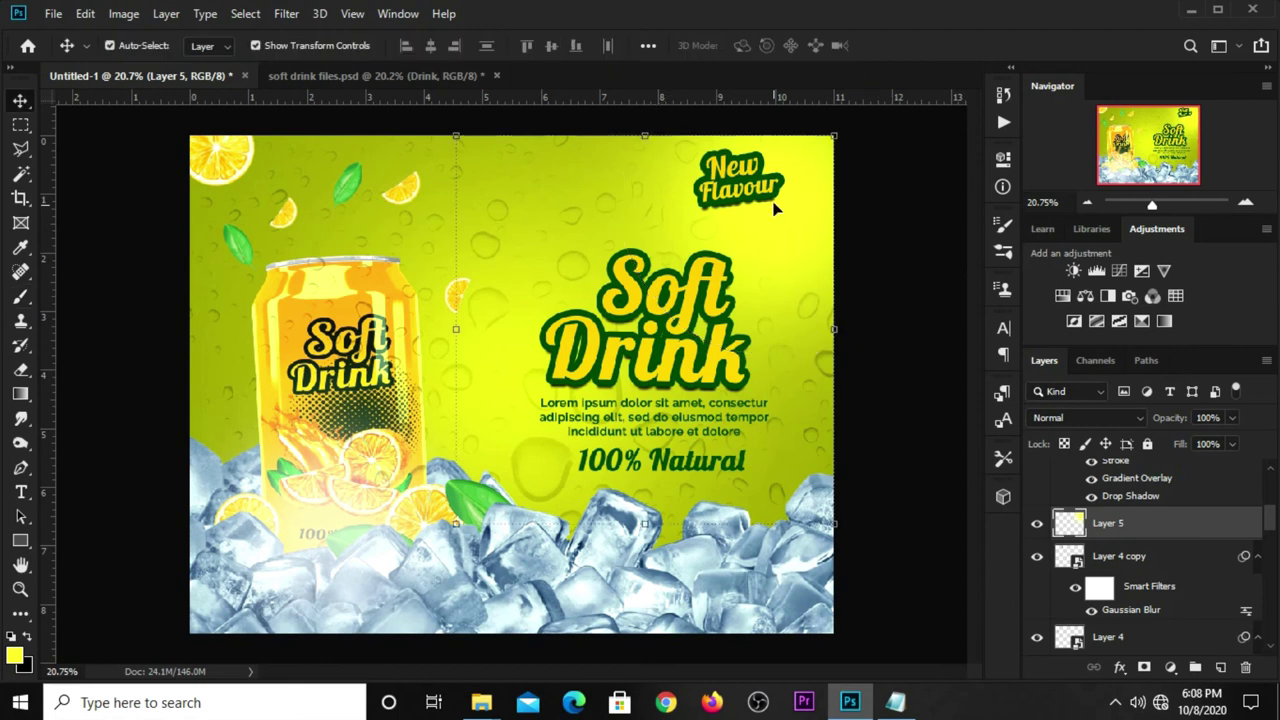
pyautogui.click(1085, 417)
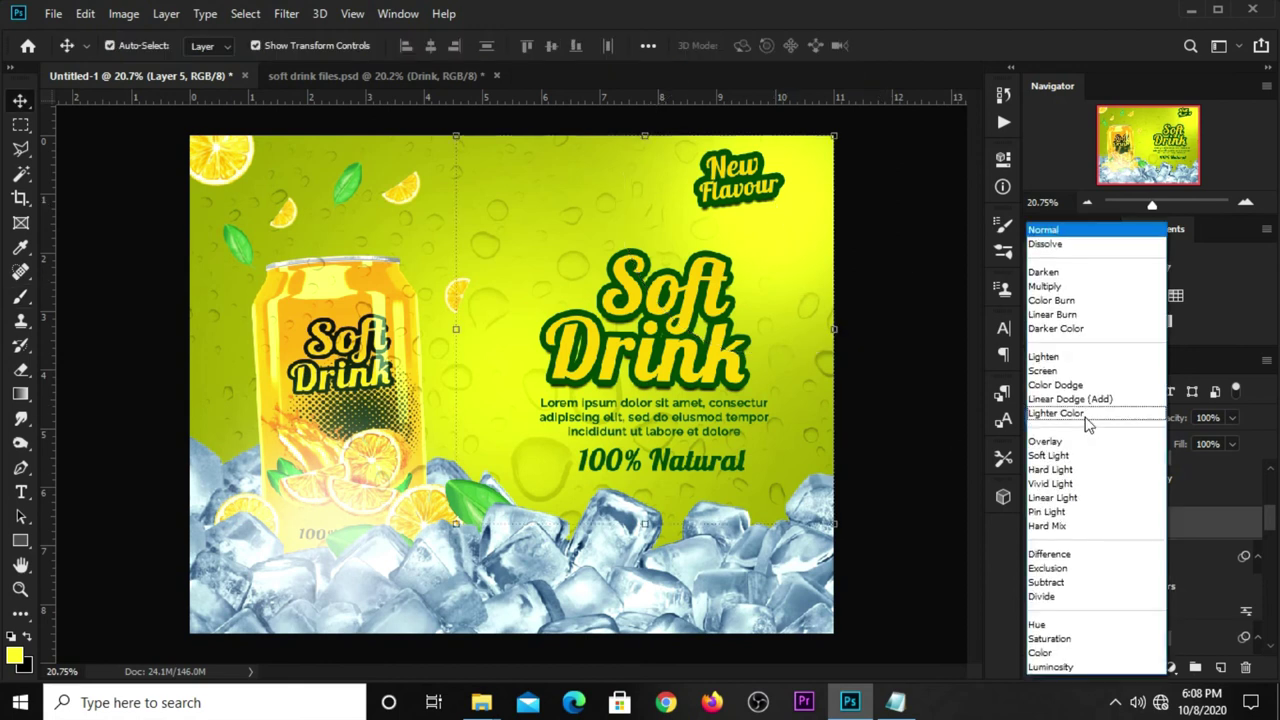
pyautogui.click(1078, 441)
pyautogui.click(1232, 418)
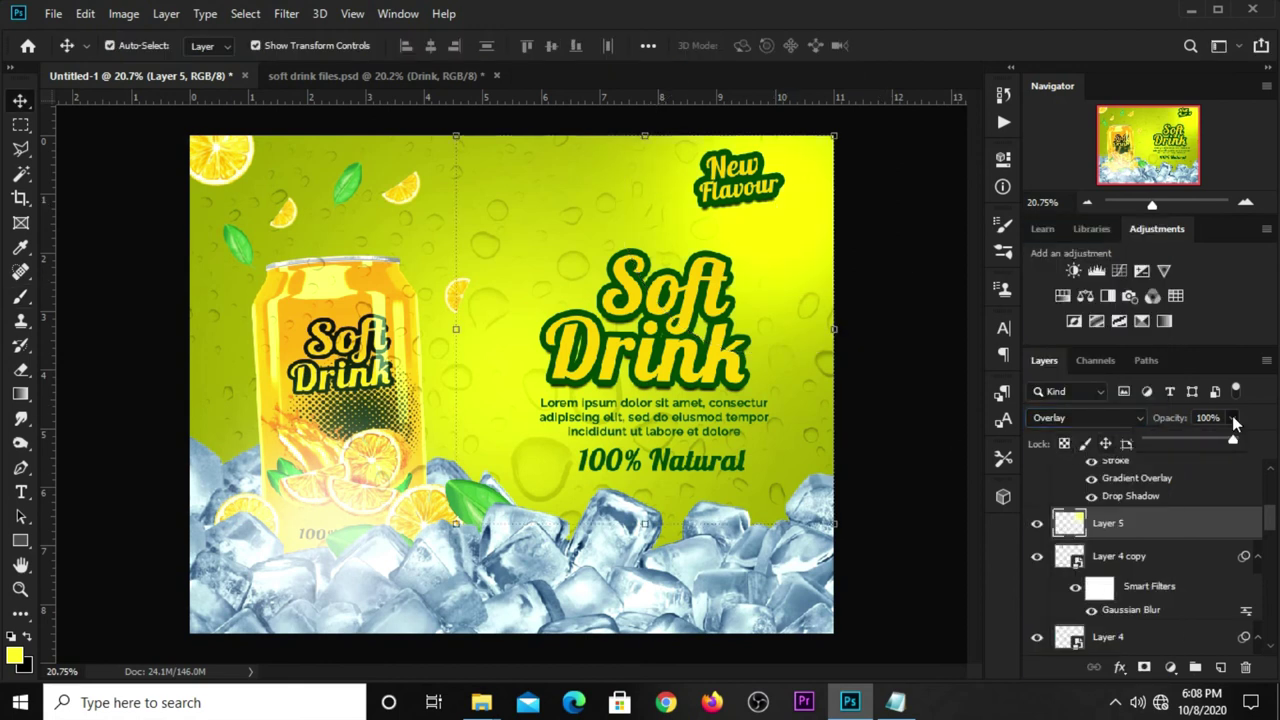
pyautogui.moveTo(1190, 437); pyautogui.dragTo(1183, 437)
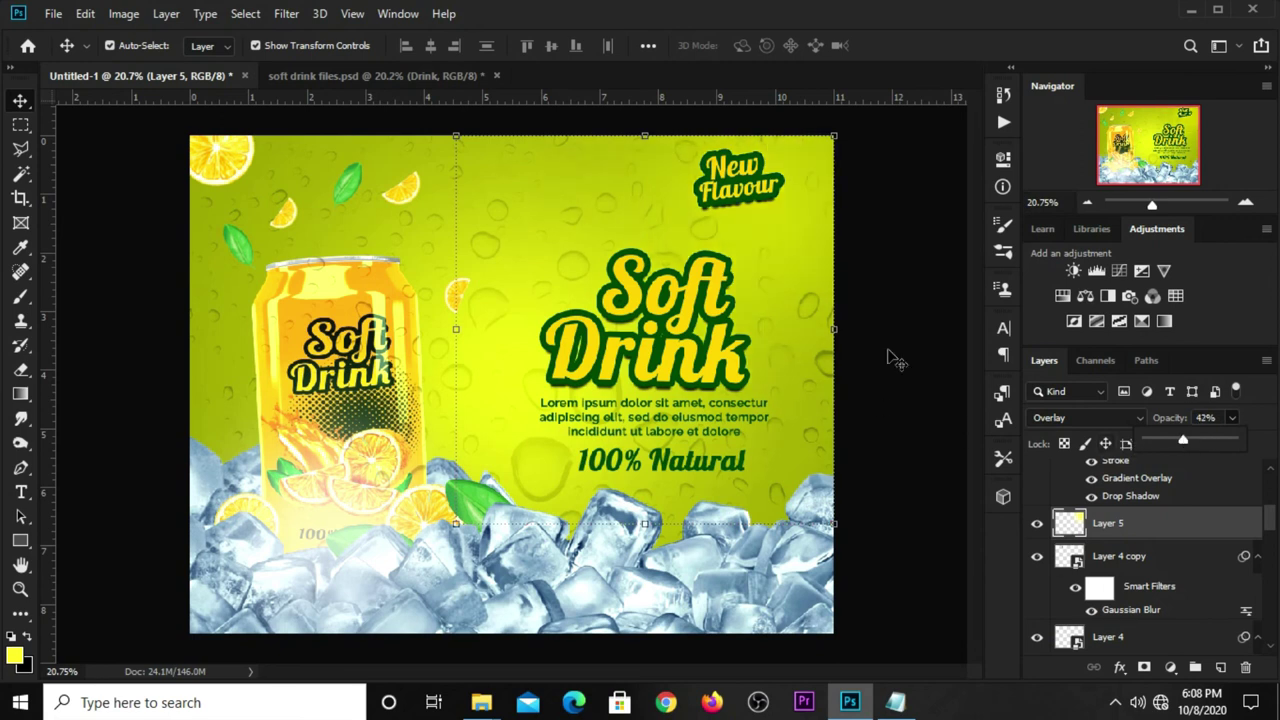
# Step: Drag Layer 5 down between the orange and orange 3 layers
pyautogui.click(895, 360)
pyautogui.click(1137, 525)
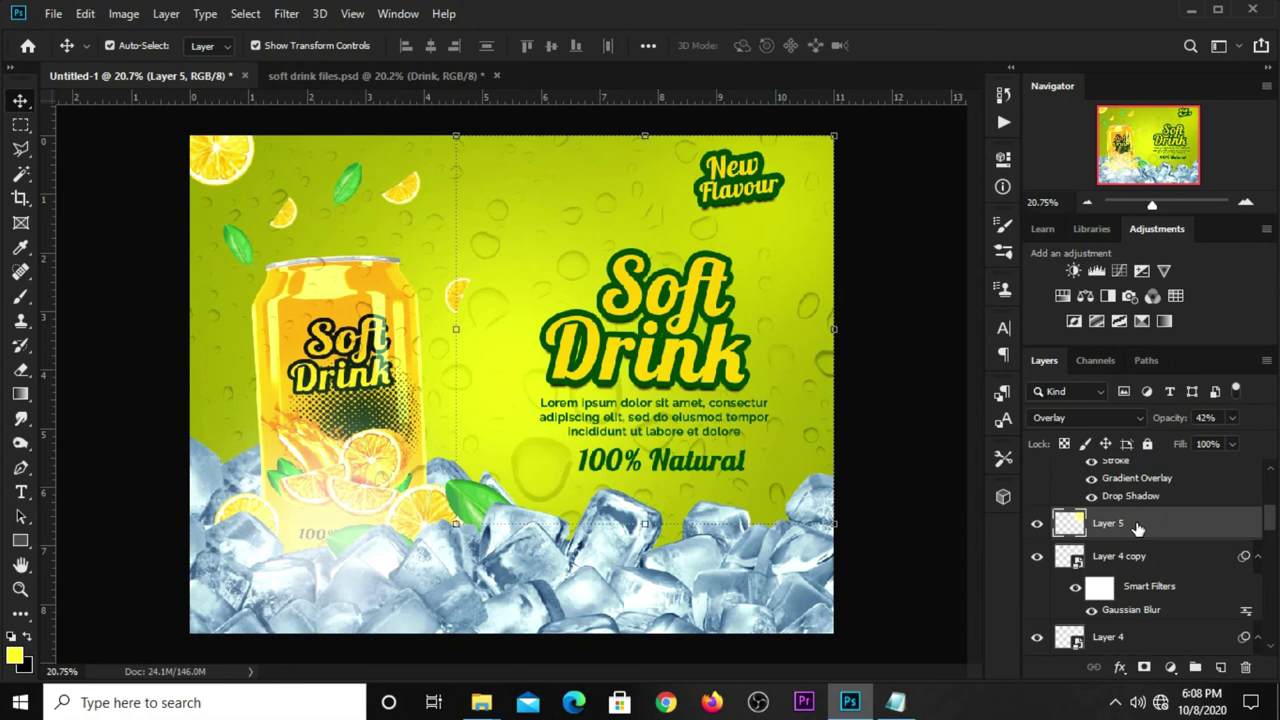
pyautogui.scroll(-1, 1150, 528)
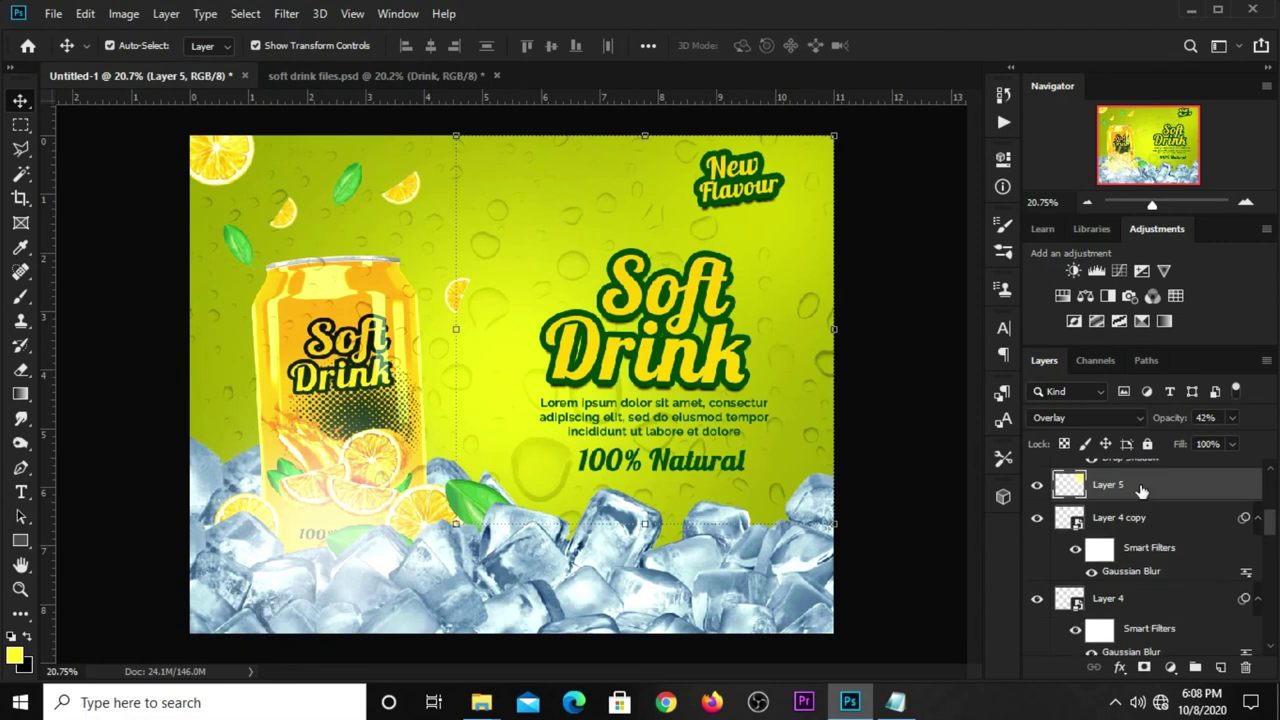
pyautogui.moveTo(1142, 490); pyautogui.dragTo(1148, 700)
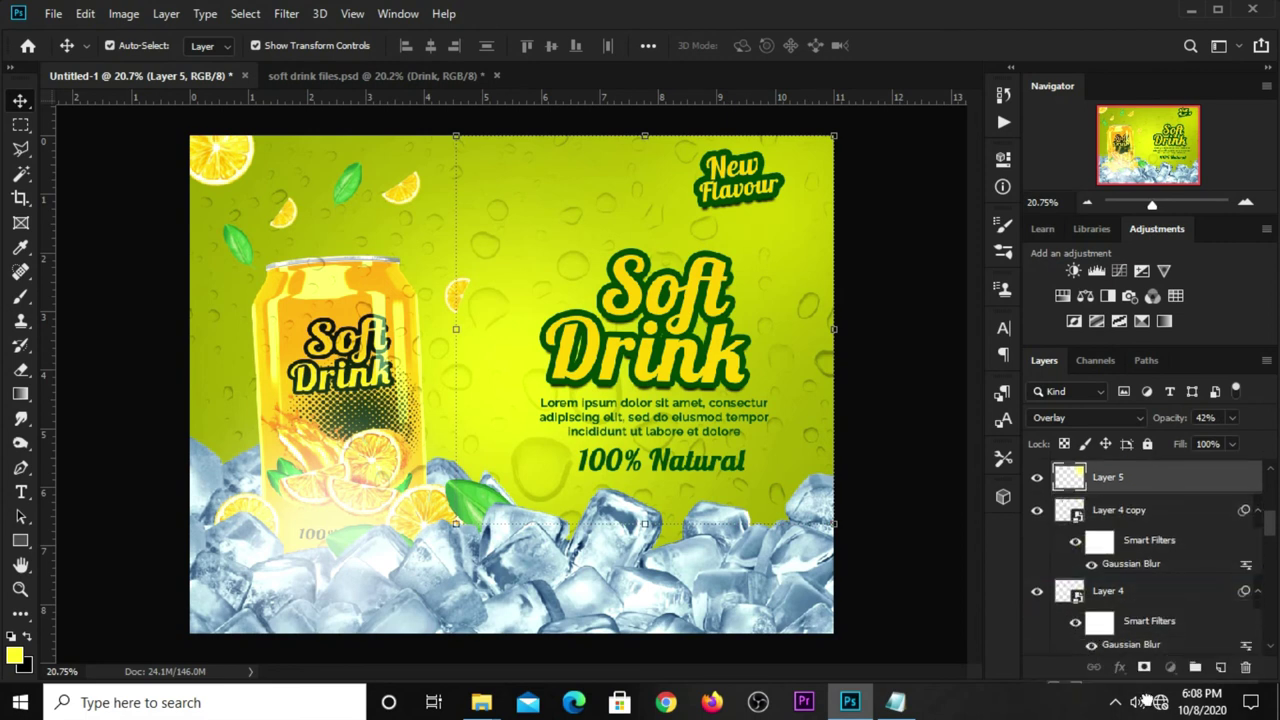
pyautogui.moveTo(1146, 700)
pyautogui.mouseDown()
pyautogui.moveTo(1147, 547)
pyautogui.moveTo(1143, 578)
pyautogui.mouseUp()
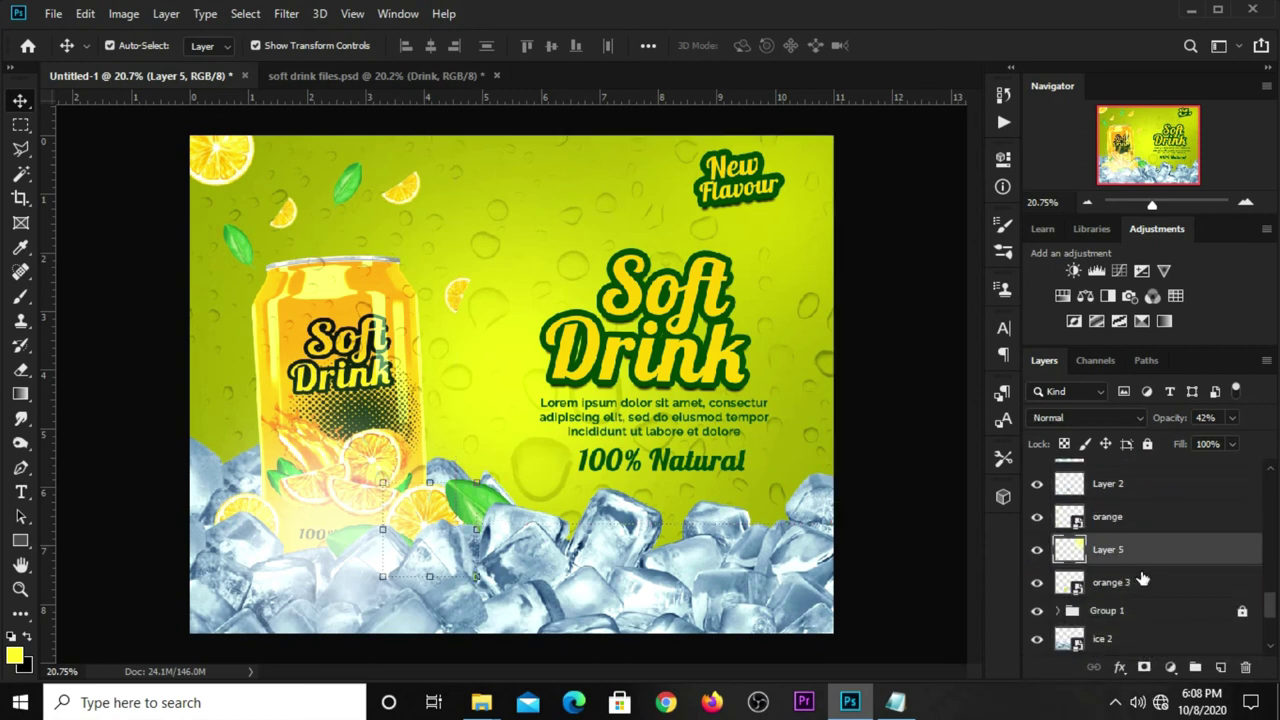
pyautogui.hotkey('shift', 'alt', 'o')
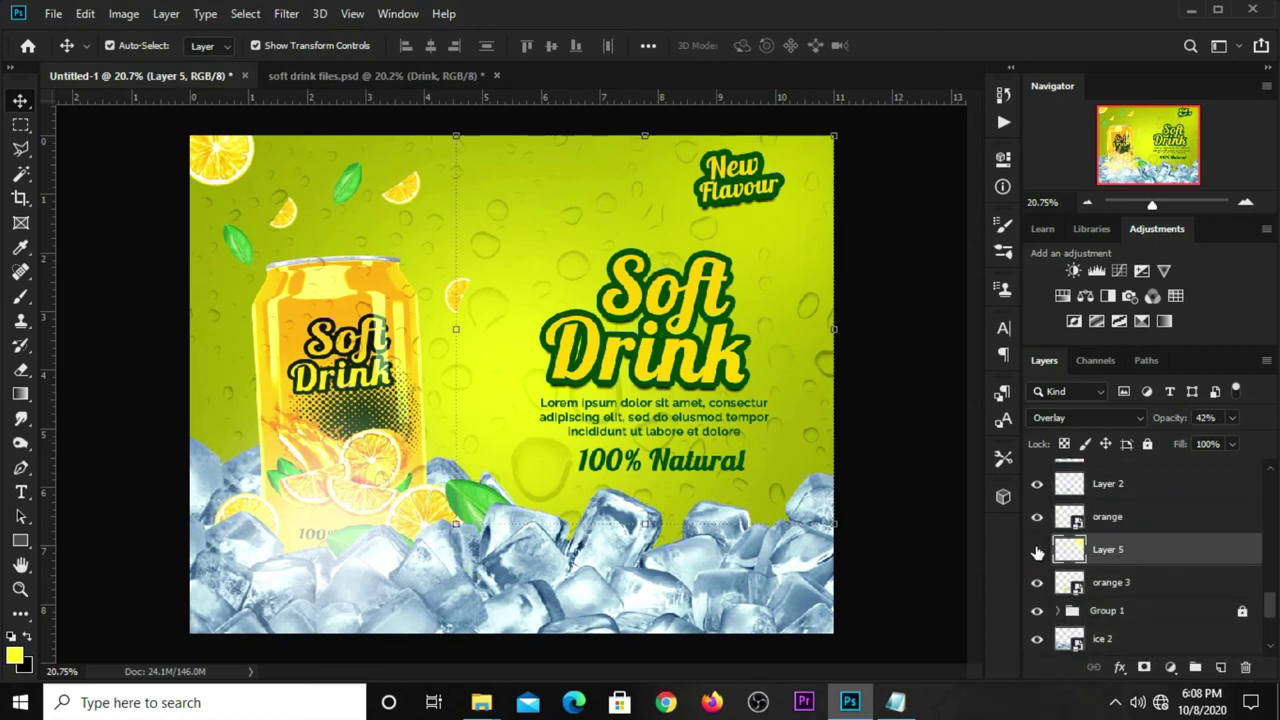
# Step: Toggle Layer 5's visibility off and on to compare the glow's effect
pyautogui.click(1037, 550)
pyautogui.click(1037, 550)
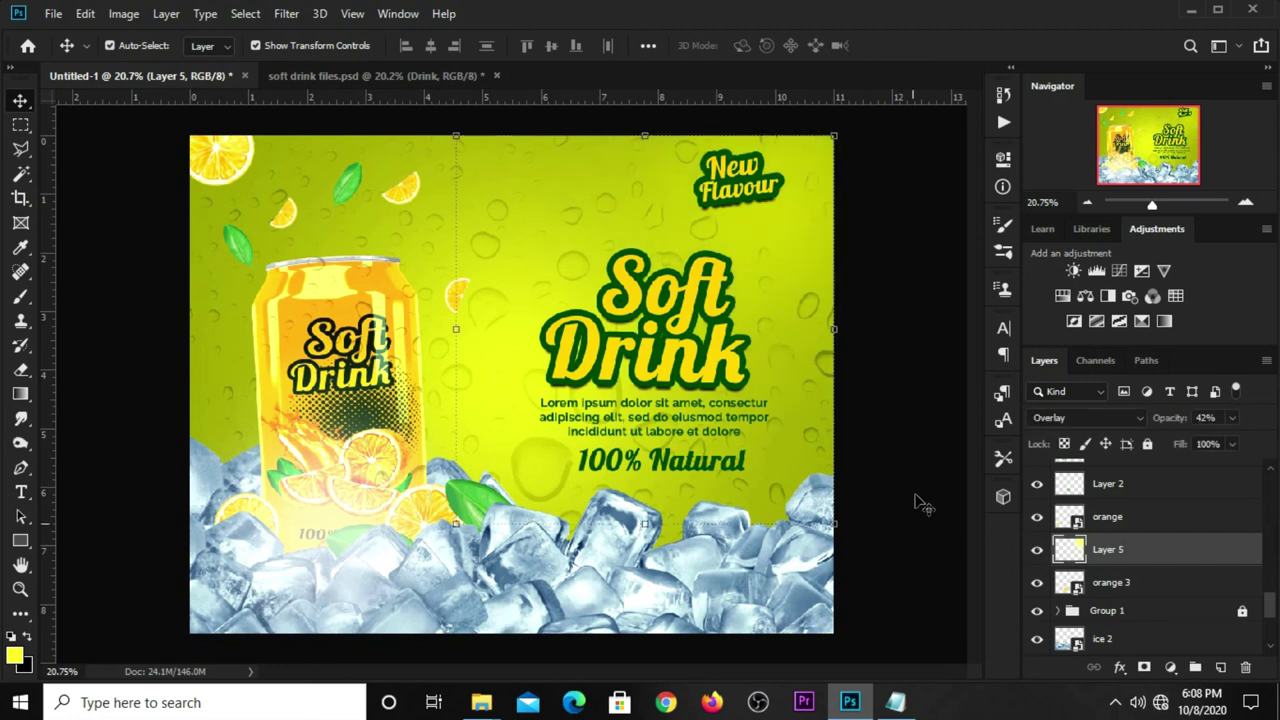
pyautogui.click(925, 441)
pyautogui.click(712, 466)
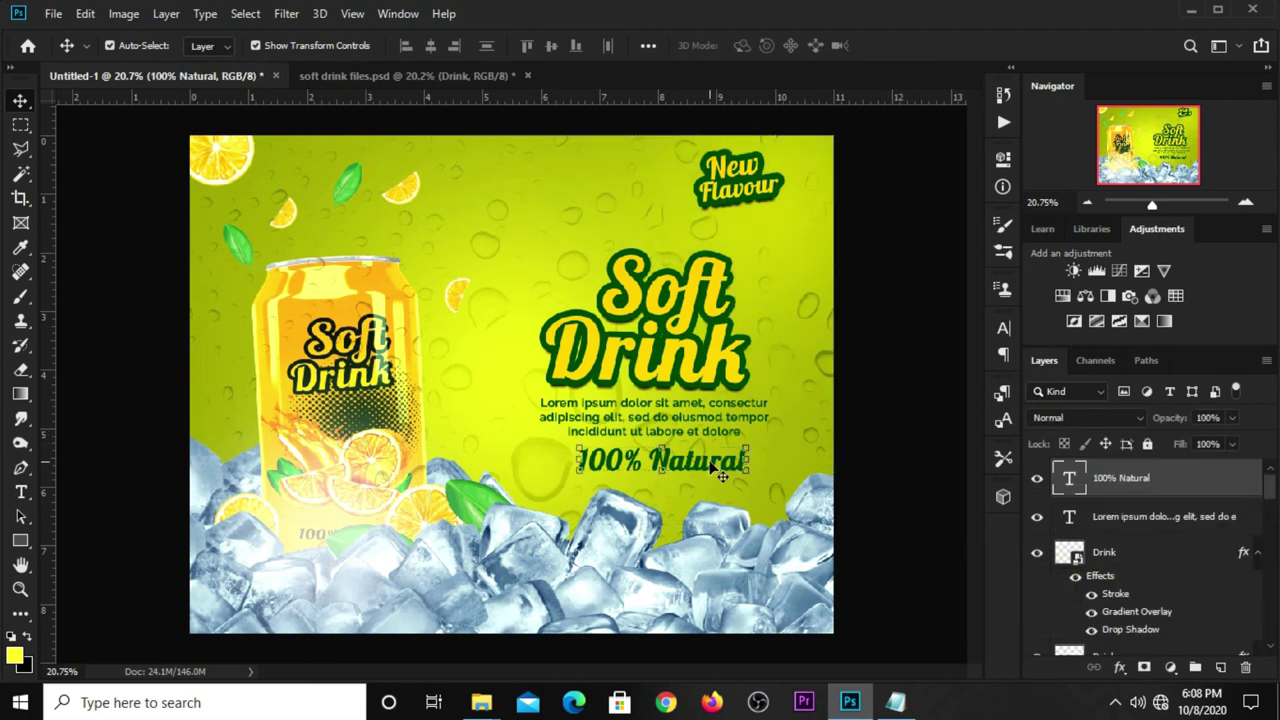
pyautogui.click(885, 410)
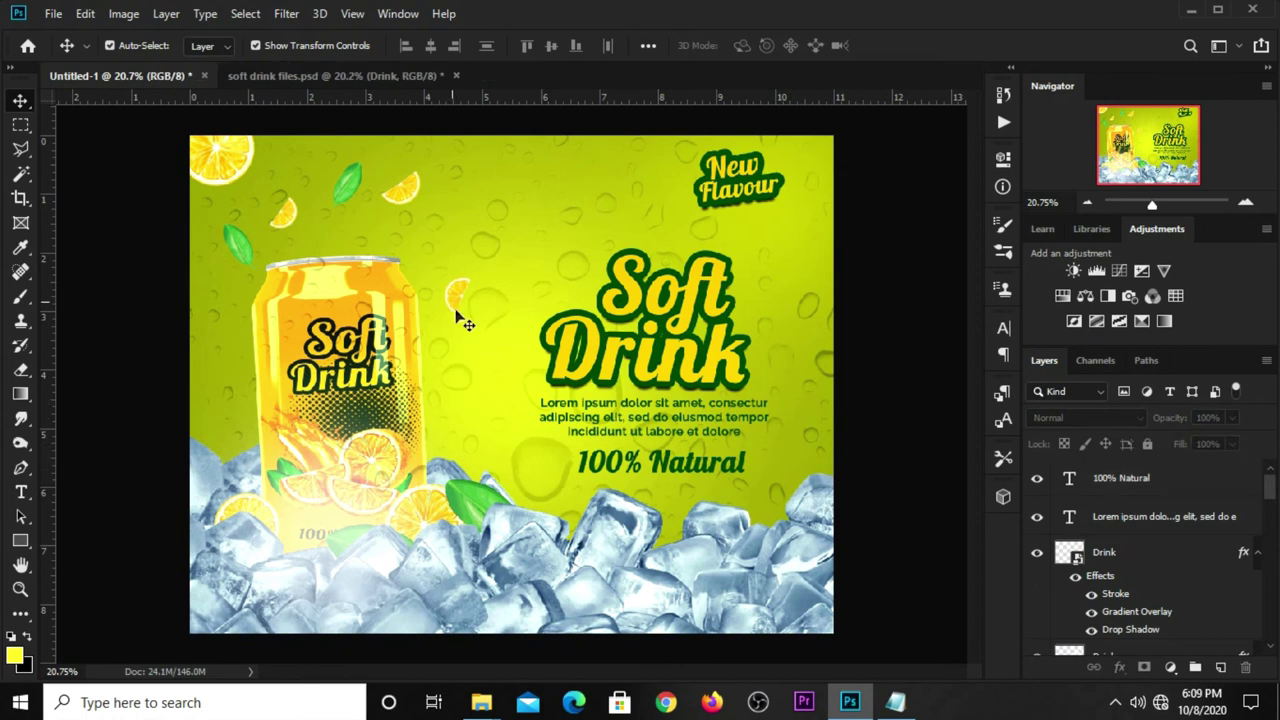
# Step: Rotate and slightly shrink the orange 2 slice near the top
pyautogui.click(413, 183)
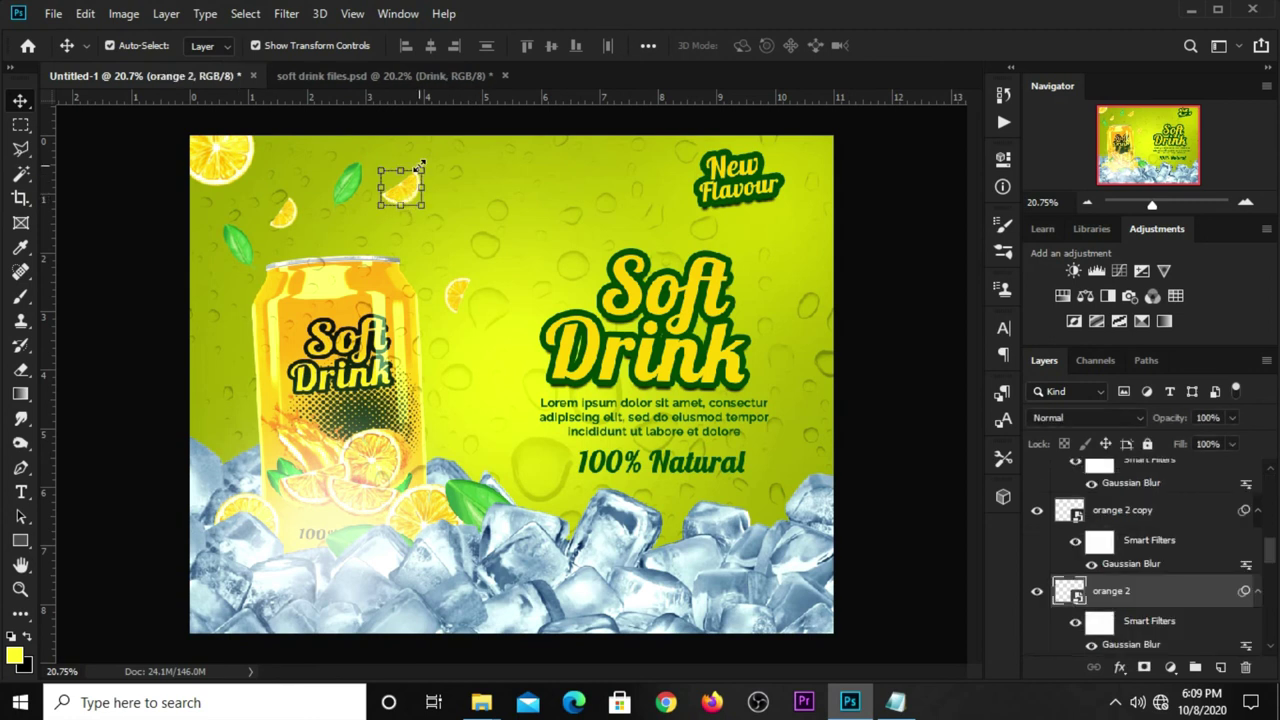
pyautogui.click(420, 167)
pyautogui.click(654, 286)
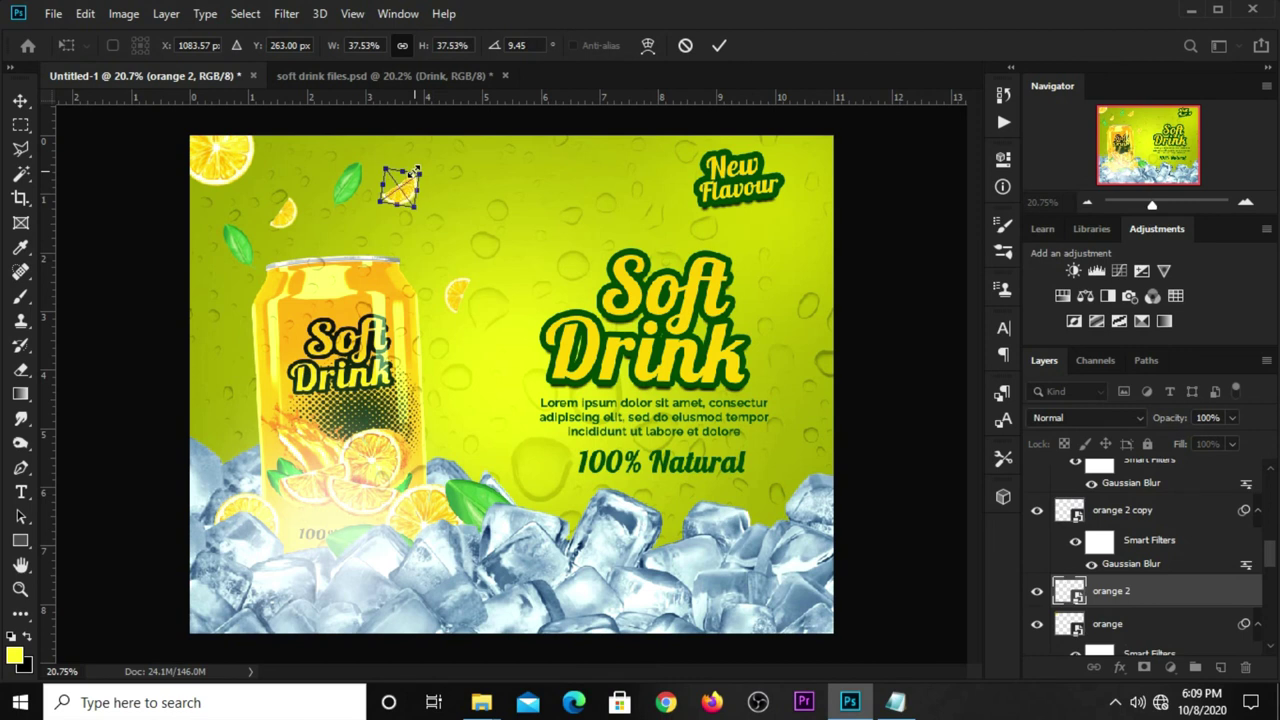
pyautogui.moveTo(414, 172); pyautogui.dragTo(426, 145)
pyautogui.press('Return')
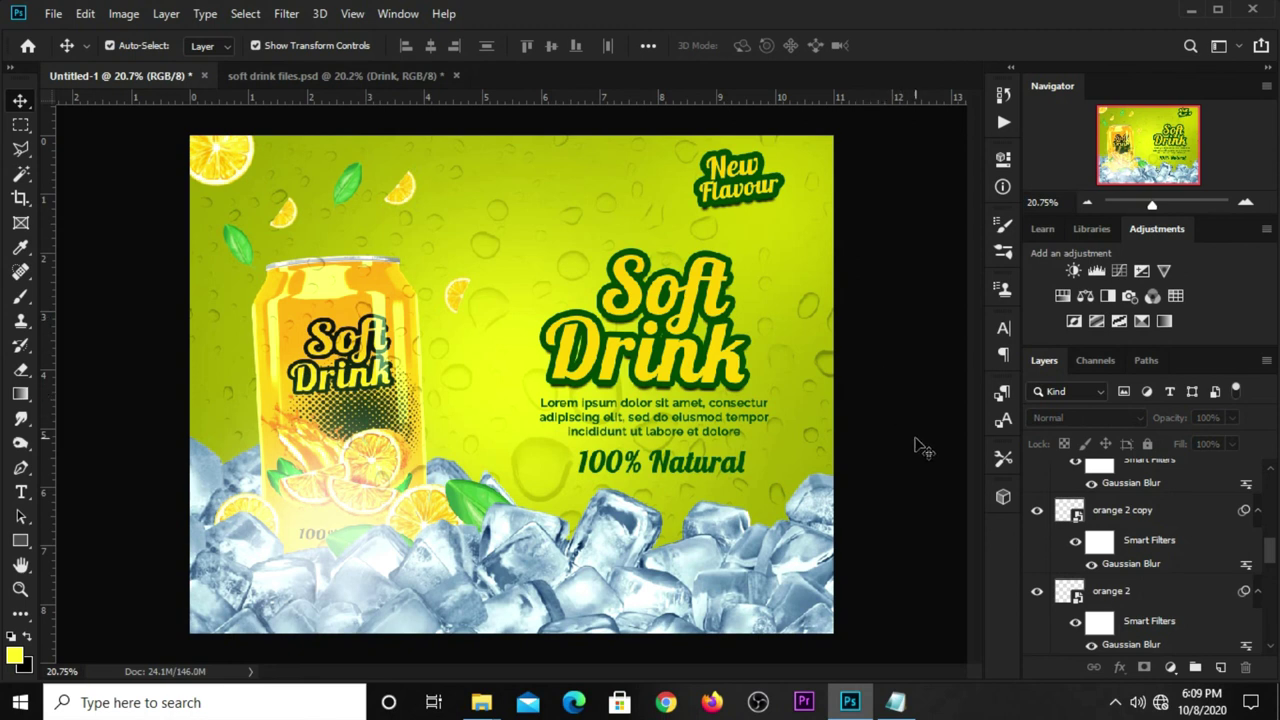
# Step: Stamp all visible layers into a new merged Layer 6
pyautogui.scroll(3, 1155, 540)
pyautogui.scroll(3, 1155, 540)
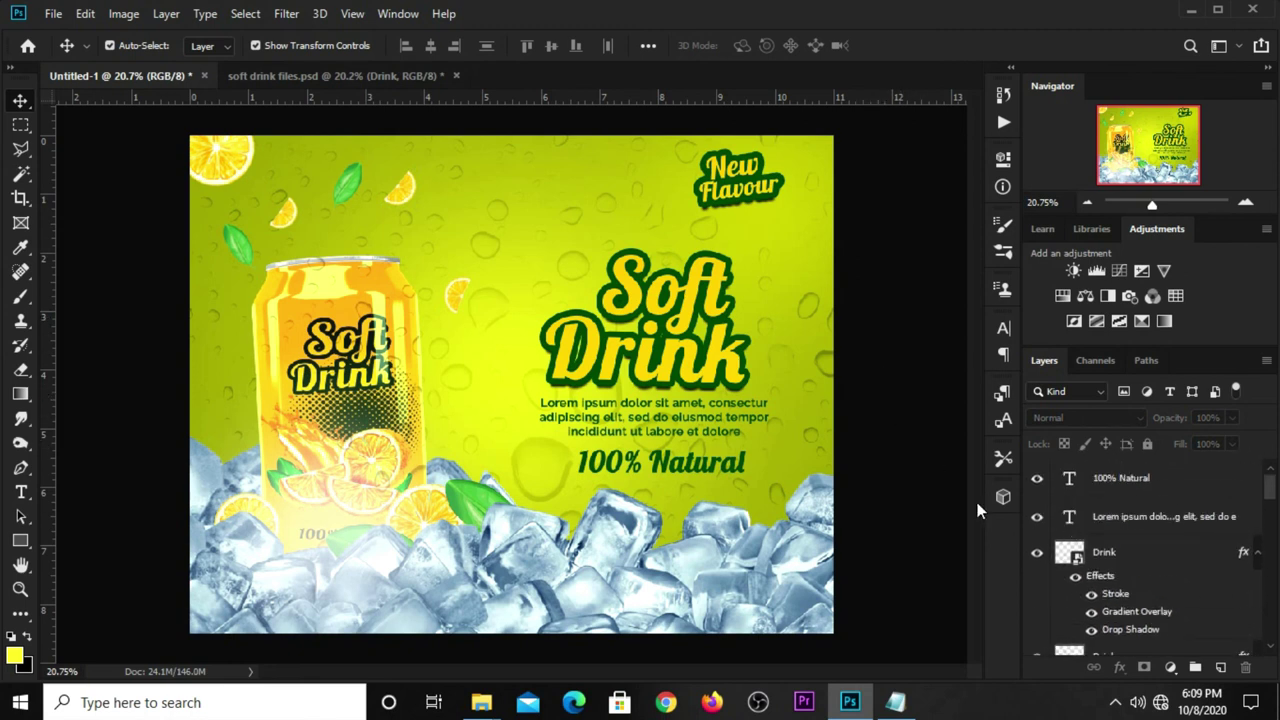
pyautogui.press('ctrl')
pyautogui.hotkey('ctrl', 'alt', 'shift', 'e')
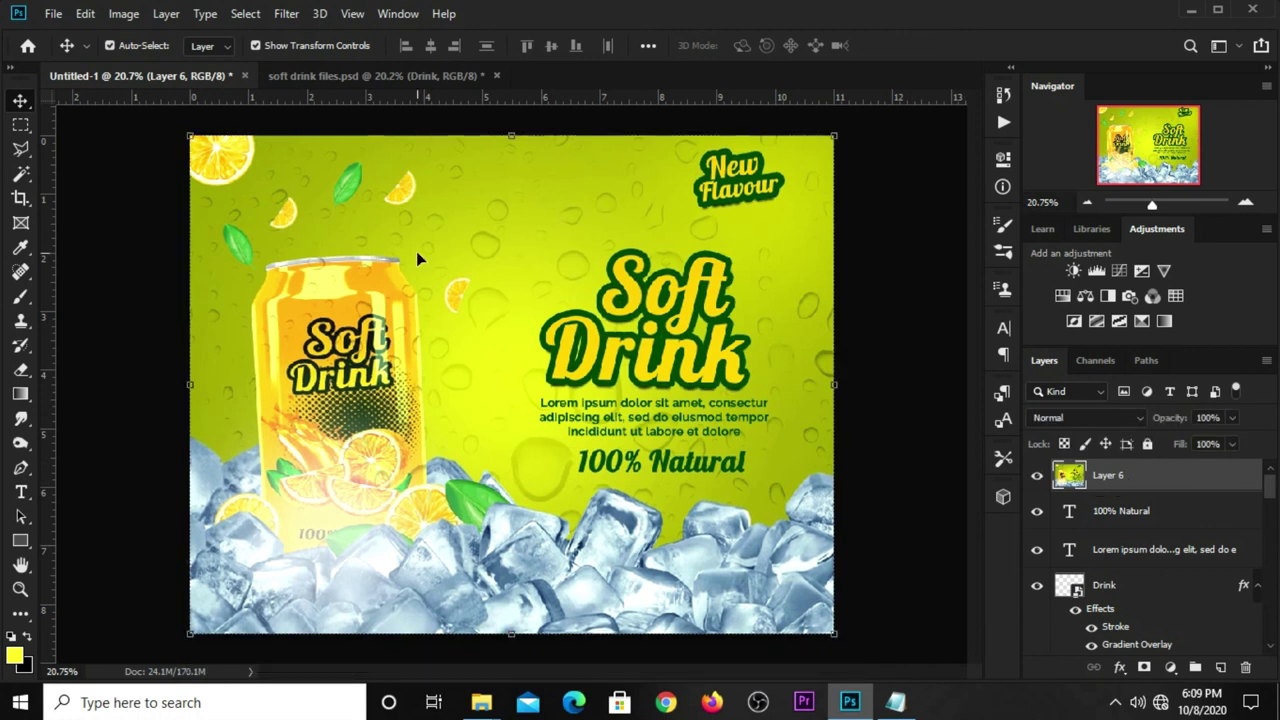
# Step: Launch the Camera Raw Filter on Layer 6 and raise Exposure to +0.35
pyautogui.click(286, 13)
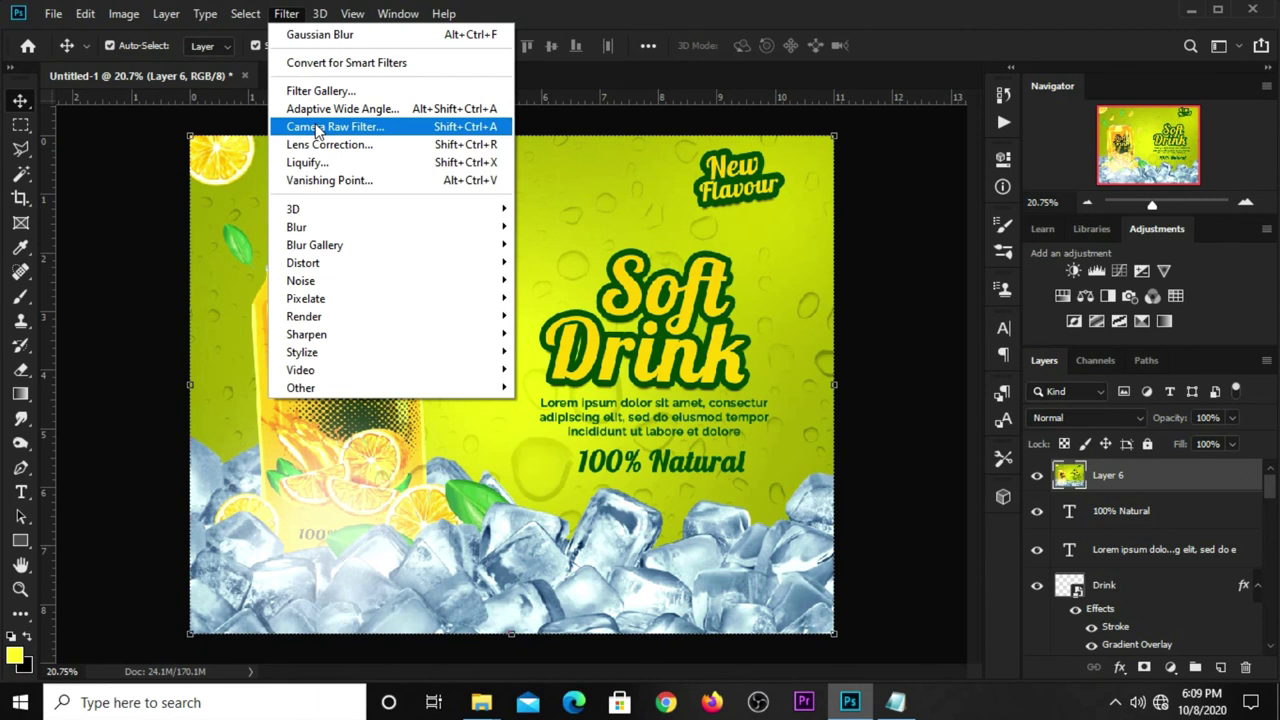
pyautogui.click(351, 132)
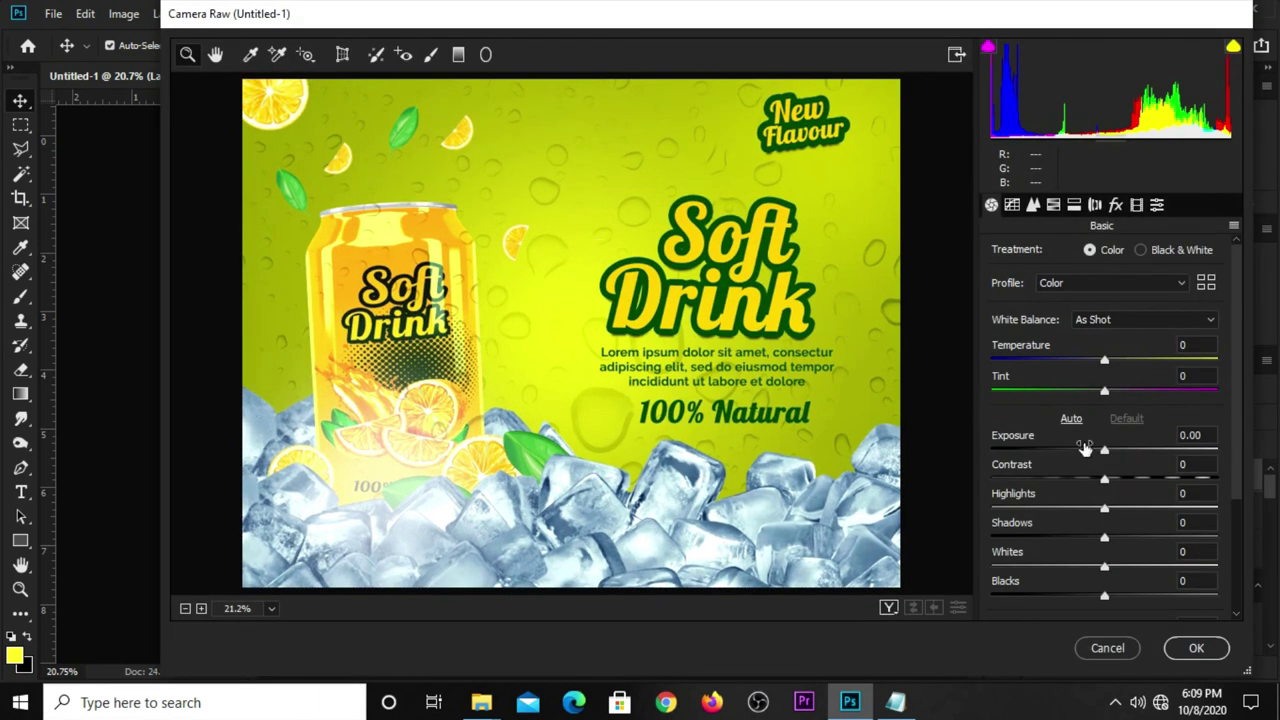
pyautogui.moveTo(1104, 450); pyautogui.dragTo(1117, 455)
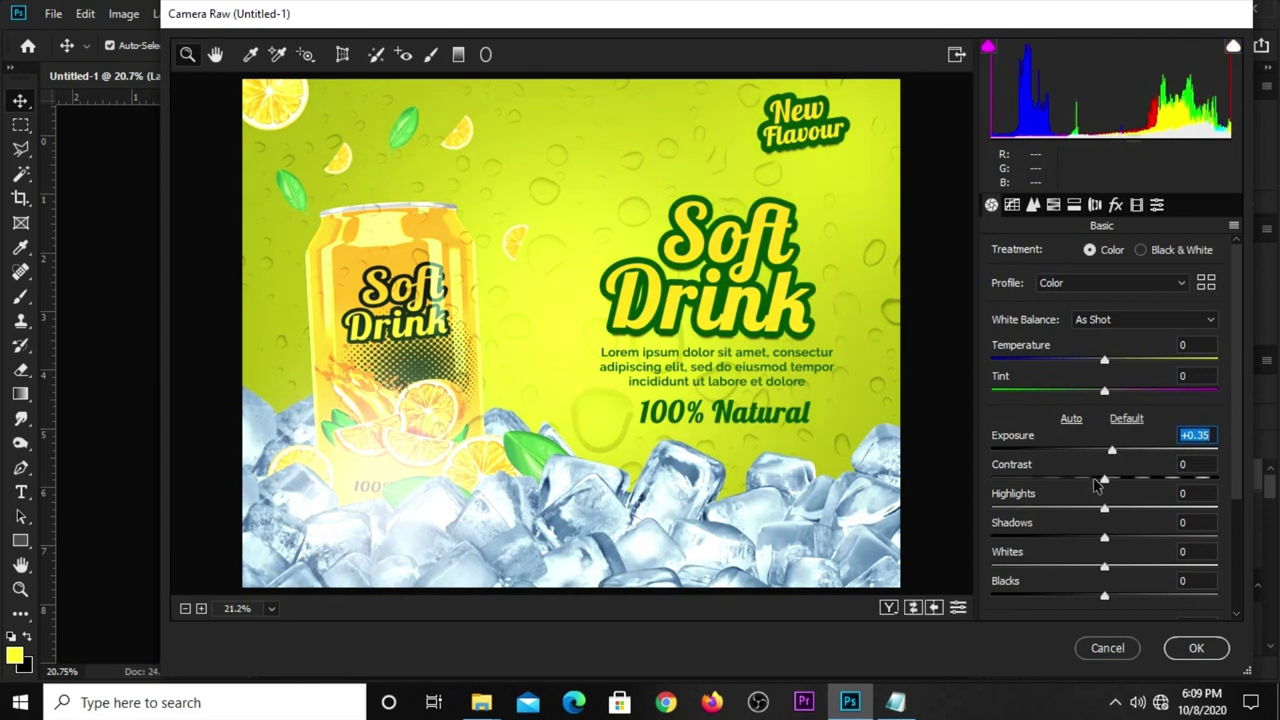
# Step: Set Contrast +8, Highlights +8, Shadows +26, Whites +21 and Blacks +33
pyautogui.moveTo(1105, 482); pyautogui.dragTo(1116, 484)
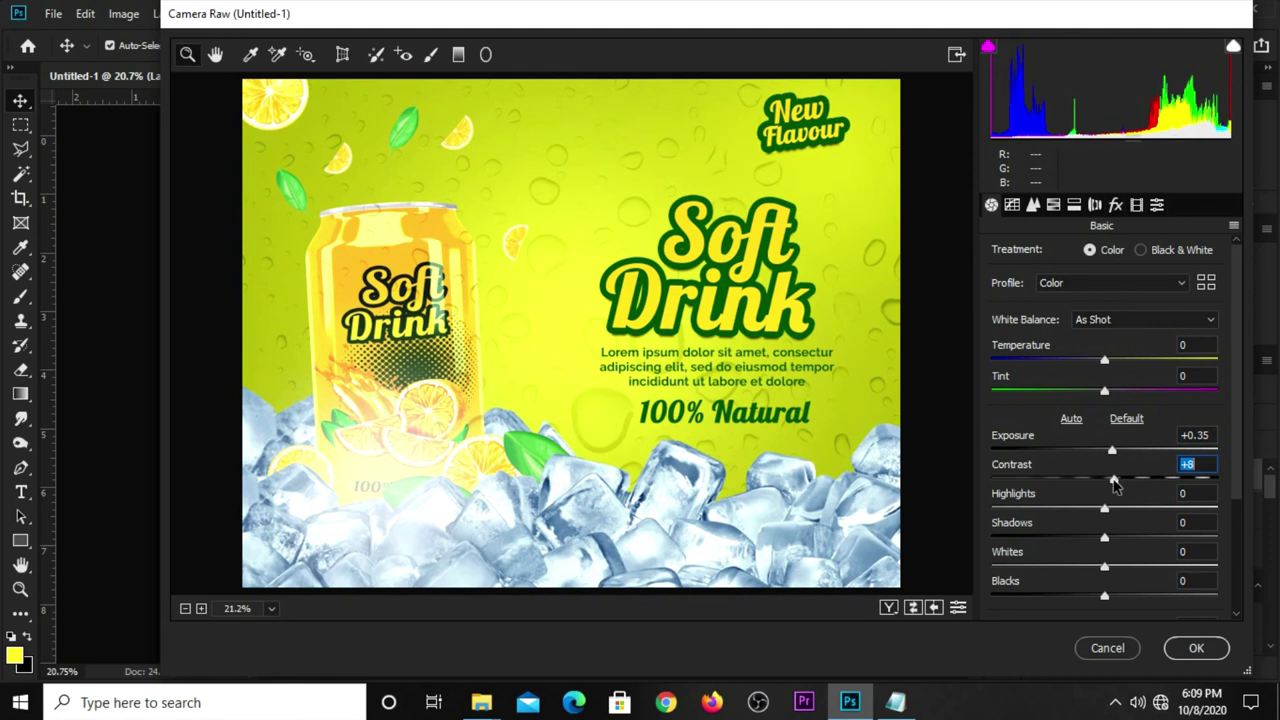
pyautogui.moveTo(1105, 510); pyautogui.dragTo(1117, 512)
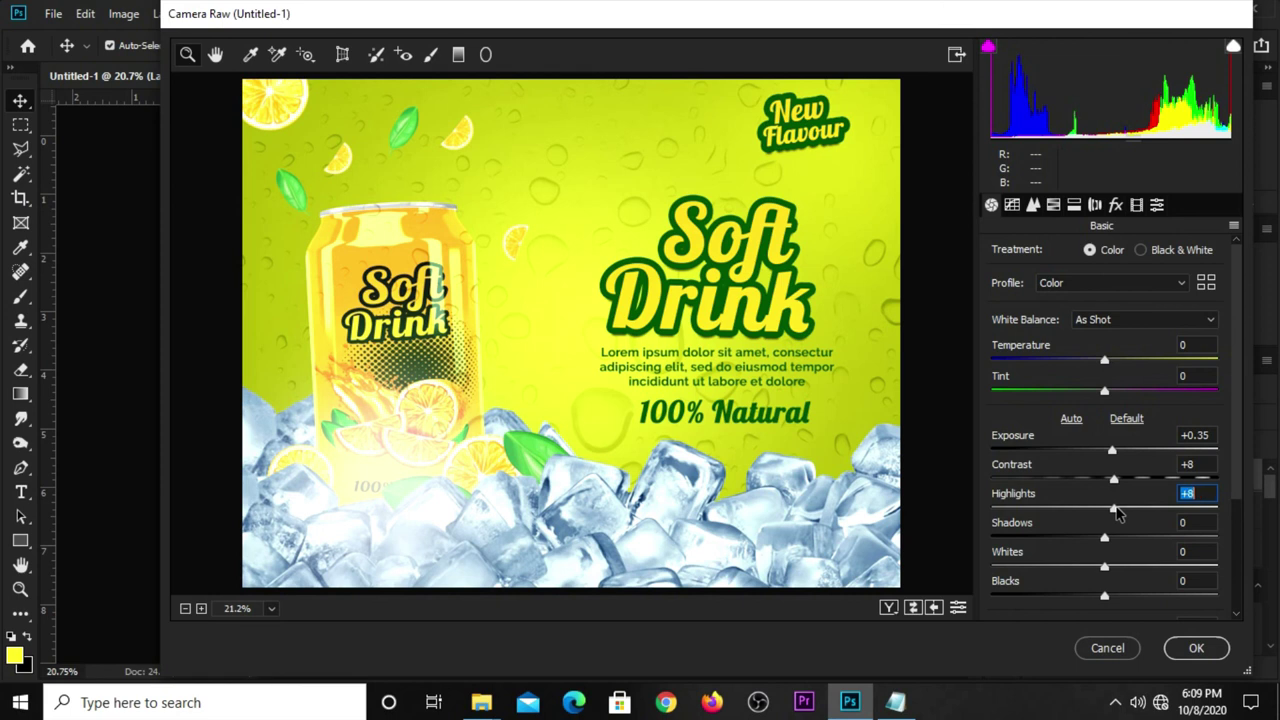
pyautogui.click(1107, 540)
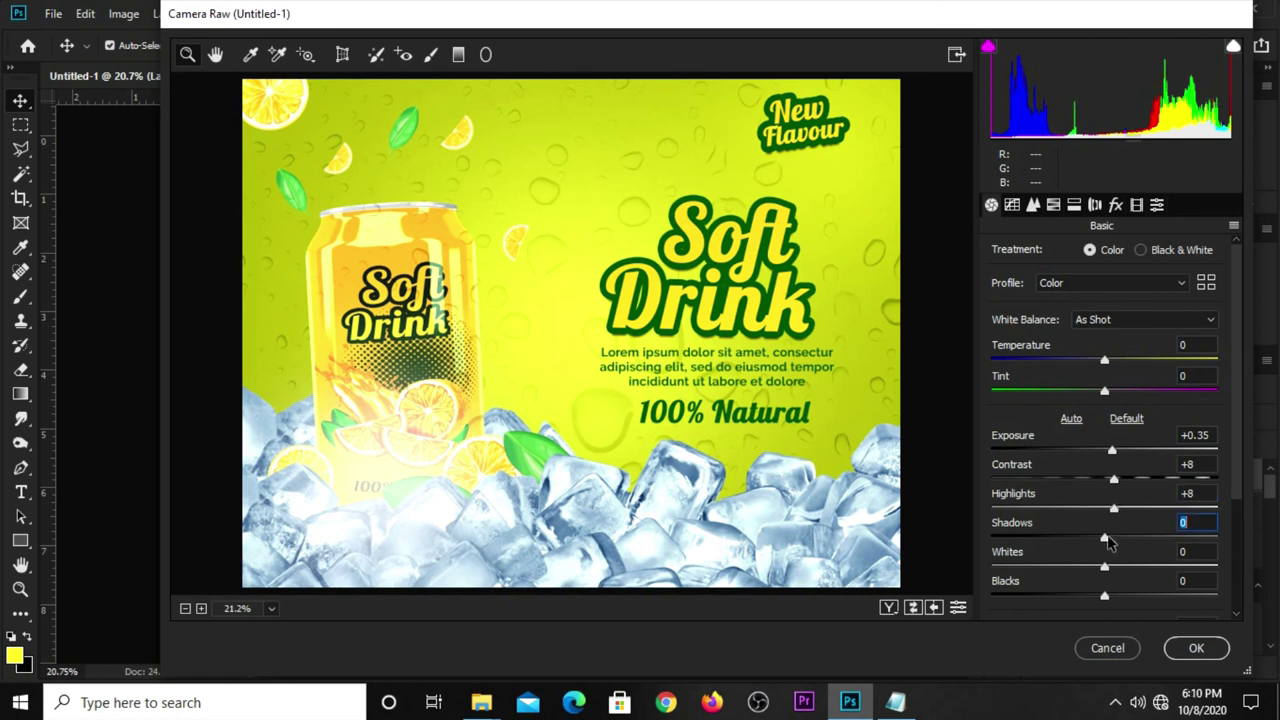
pyautogui.moveTo(1107, 540)
pyautogui.mouseDown()
pyautogui.moveTo(1138, 550)
pyautogui.moveTo(1120, 600)
pyautogui.moveTo(1150, 600)
pyautogui.mouseUp()
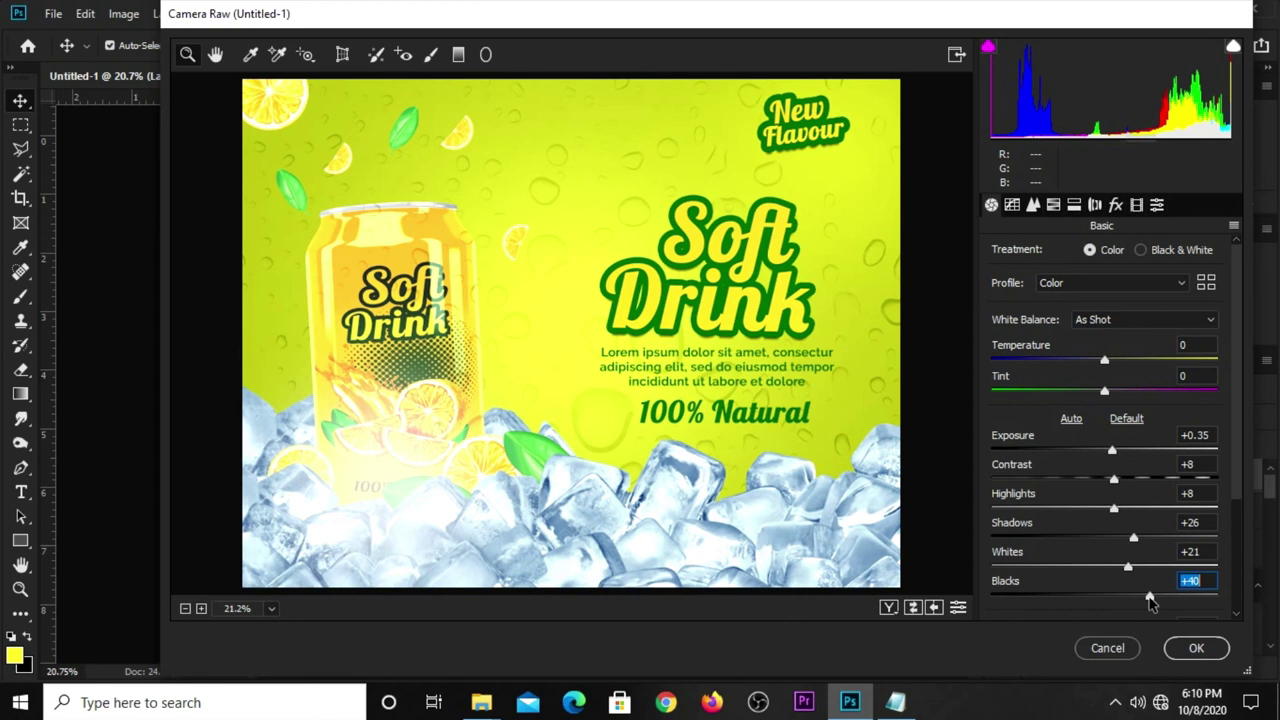
pyautogui.moveTo(1150, 600); pyautogui.dragTo(1146, 600)
pyautogui.moveTo(1145, 600); pyautogui.dragTo(1142, 600)
# Step: Lower Camera Raw Exposure to -0.35
pyautogui.click(1117, 456)
pyautogui.moveTo(1116, 456); pyautogui.dragTo(1099, 456)
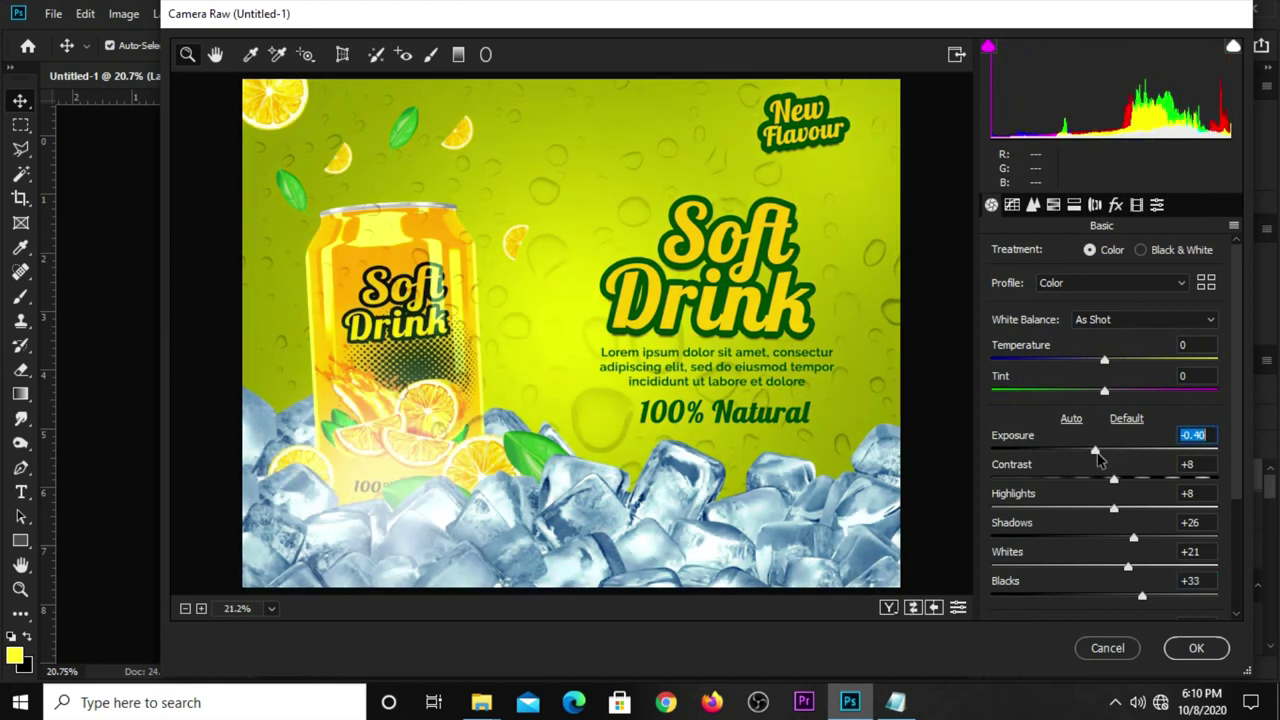
pyautogui.moveTo(1098, 458); pyautogui.dragTo(1098, 462)
pyautogui.moveTo(1098, 457); pyautogui.dragTo(1100, 466)
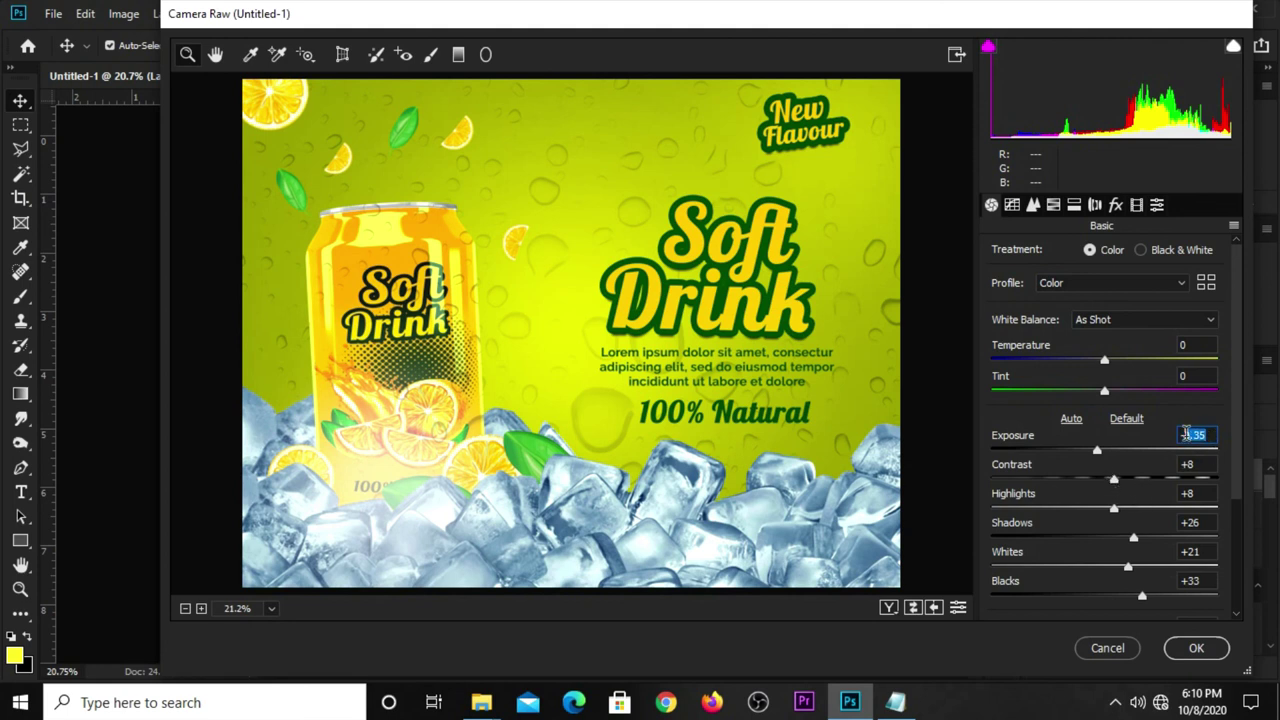
# Step: Review the Basic slider values and apply the Camera Raw grade
pyautogui.click(1192, 464)
pyautogui.click(1203, 492)
pyautogui.click(1201, 521)
pyautogui.click(1182, 552)
pyautogui.click(1204, 582)
pyautogui.click(1196, 650)
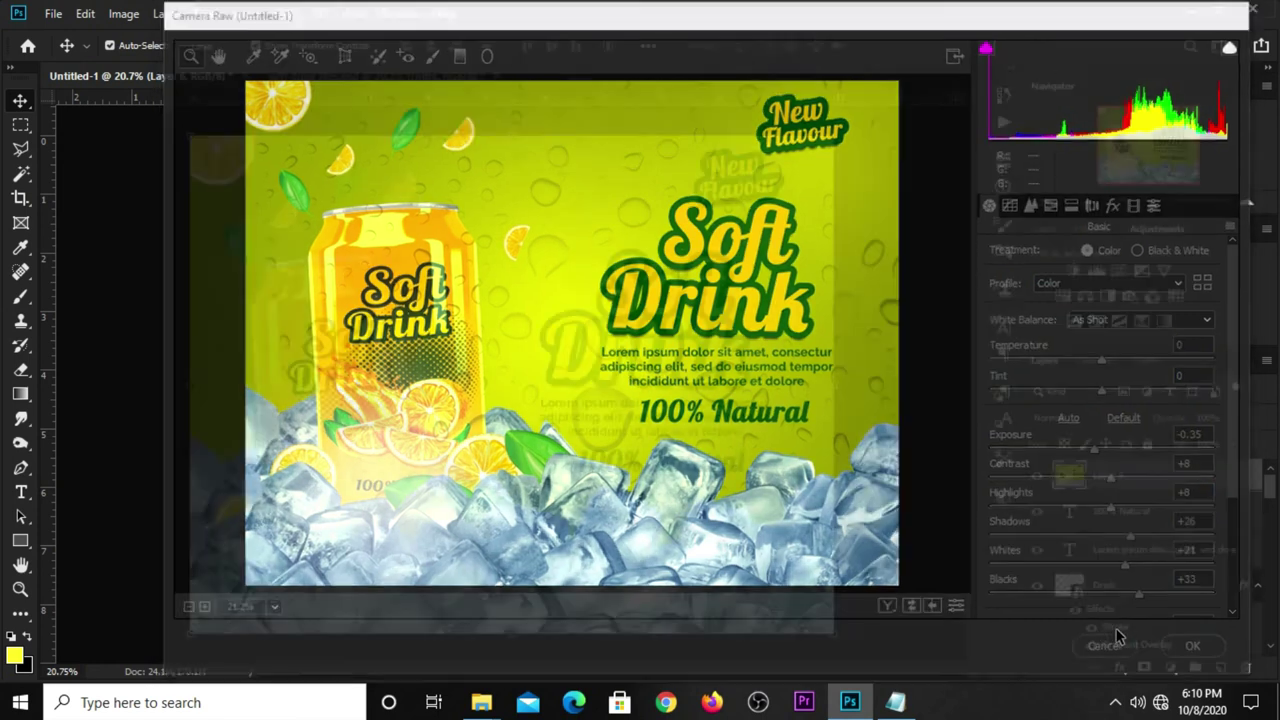
pyautogui.click(927, 489)
pyautogui.click(1036, 478)
pyautogui.click(1036, 478)
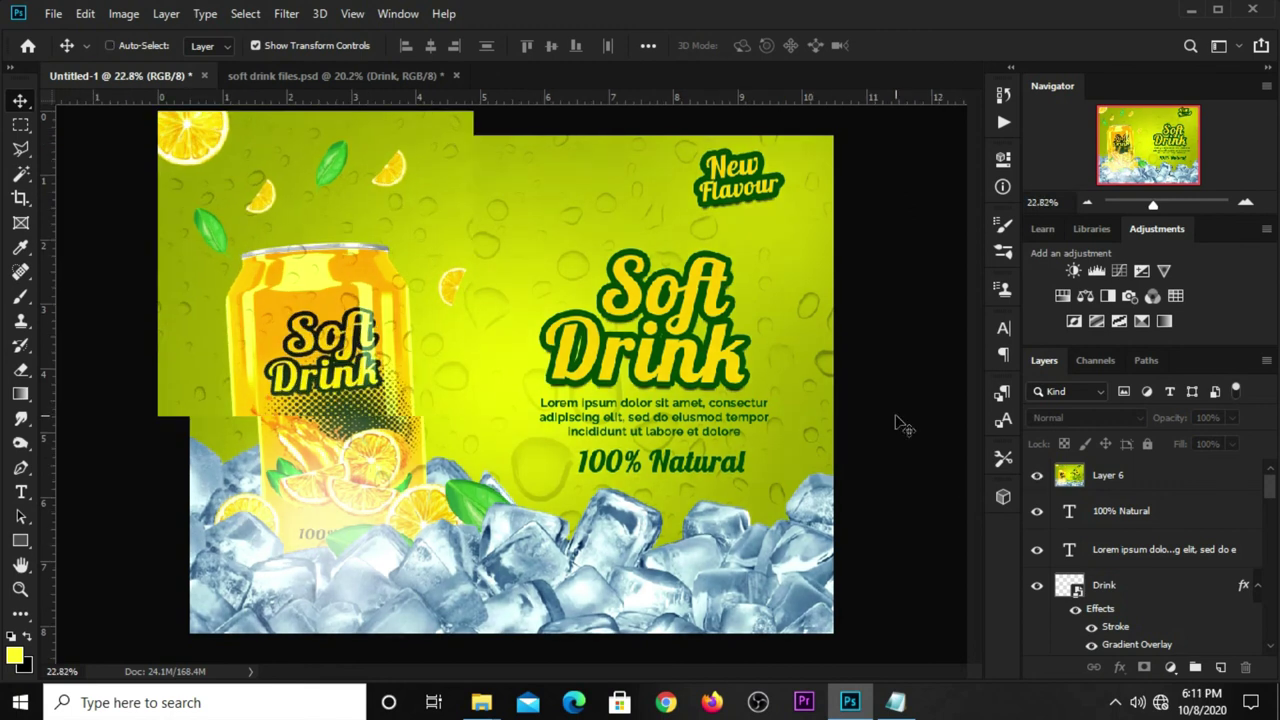
pyautogui.scroll(1, 903, 425)
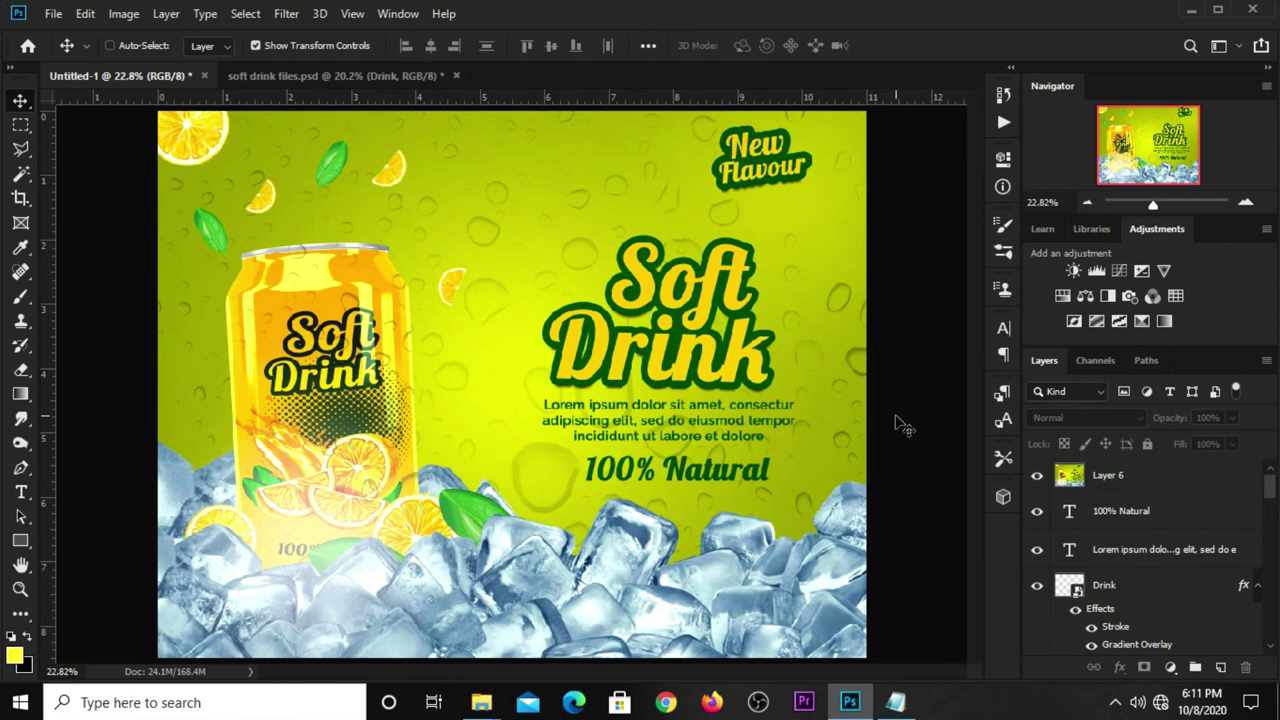
pyautogui.scroll(2, 903, 425)
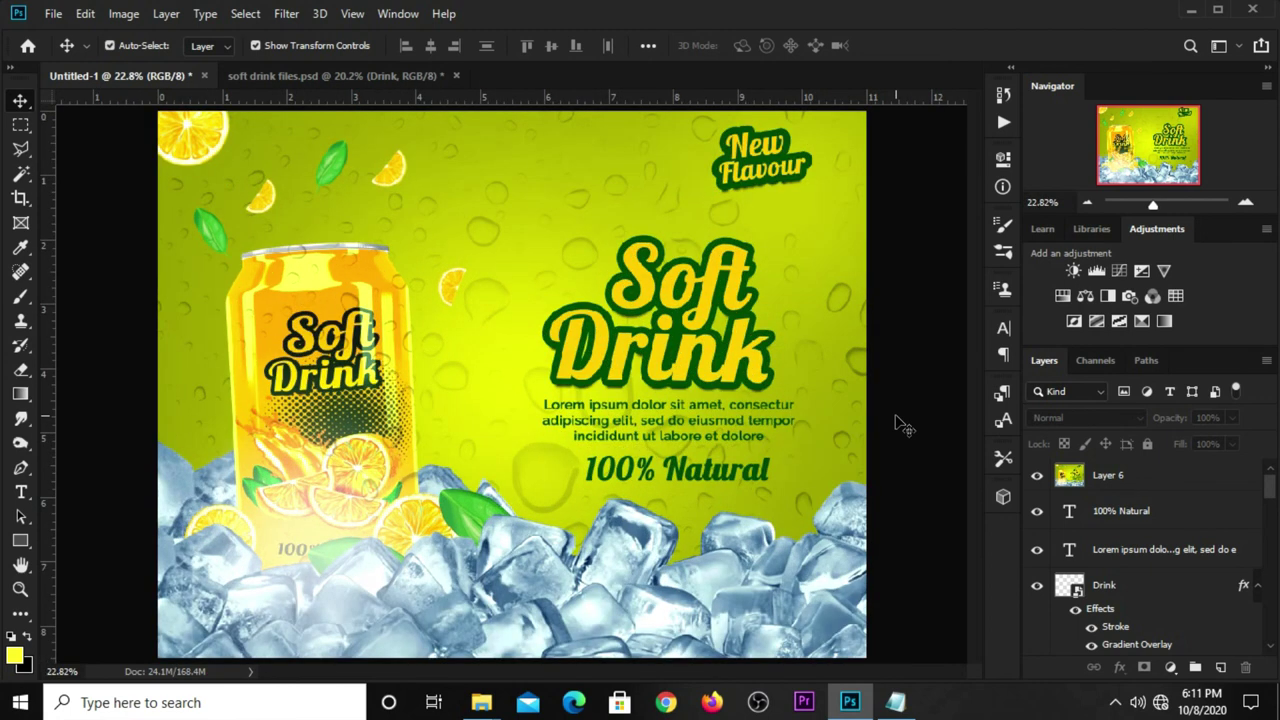